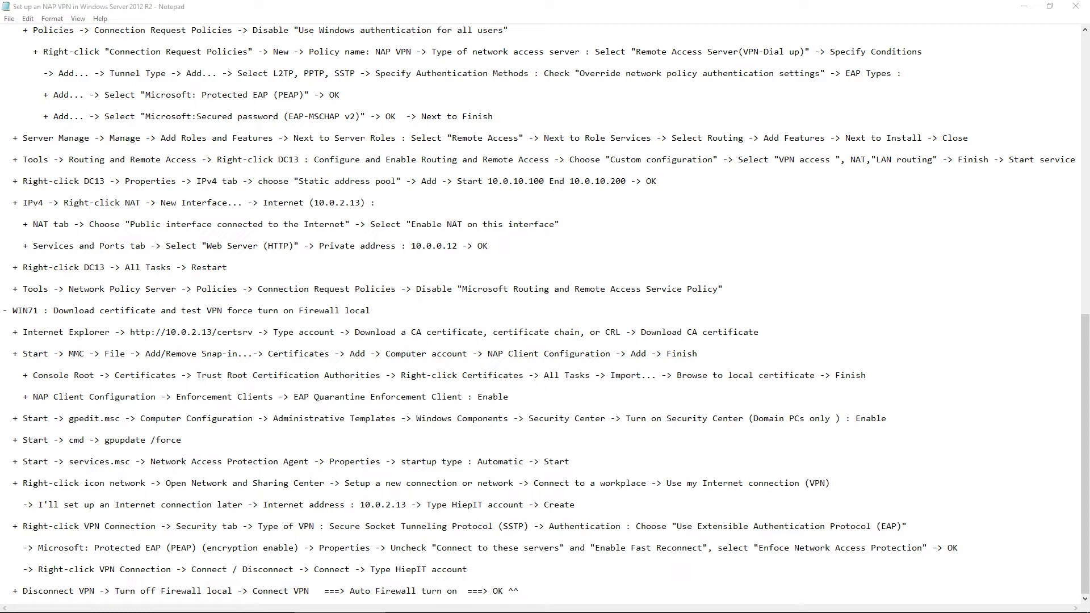
Step: Review the DC13 NAP and routing section of the Notepad guide, then switch to DC11
scroll(954, 231, "up", 5)
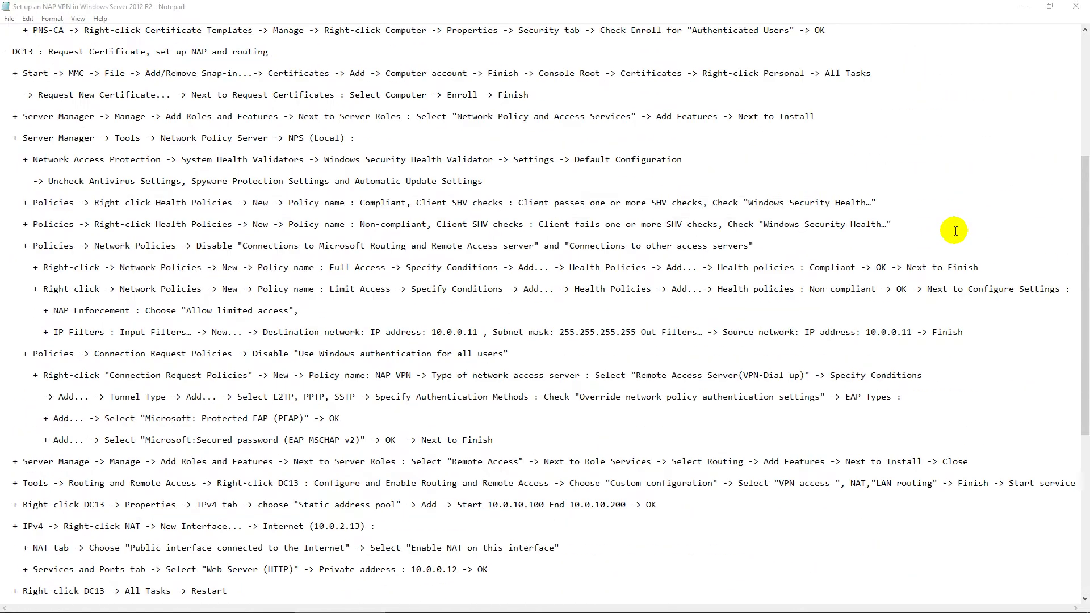
scroll(954, 231, "down", 1)
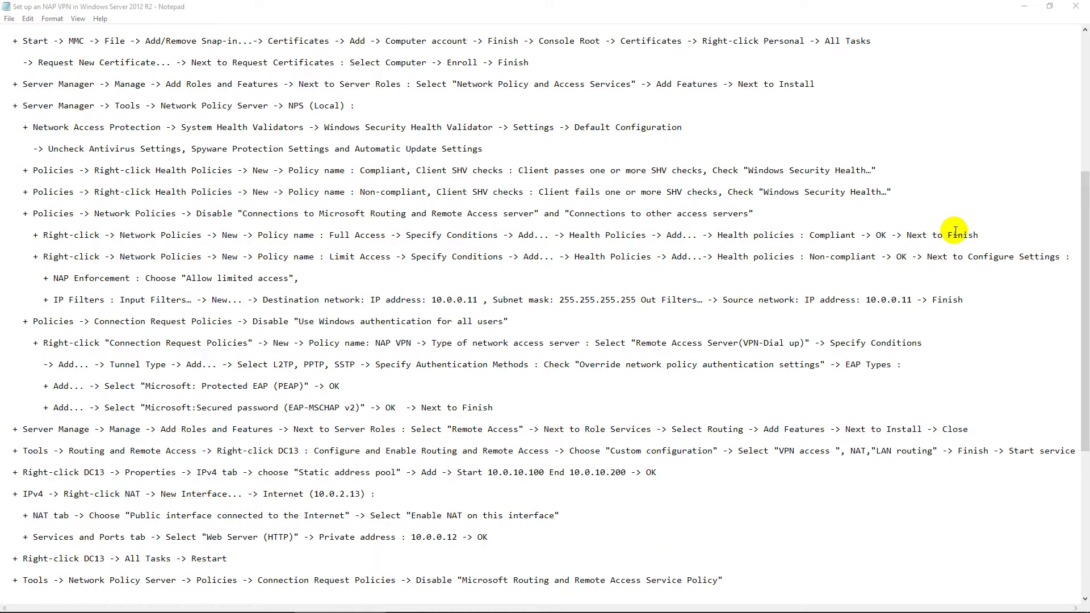
scroll(954, 231, "up", 1)
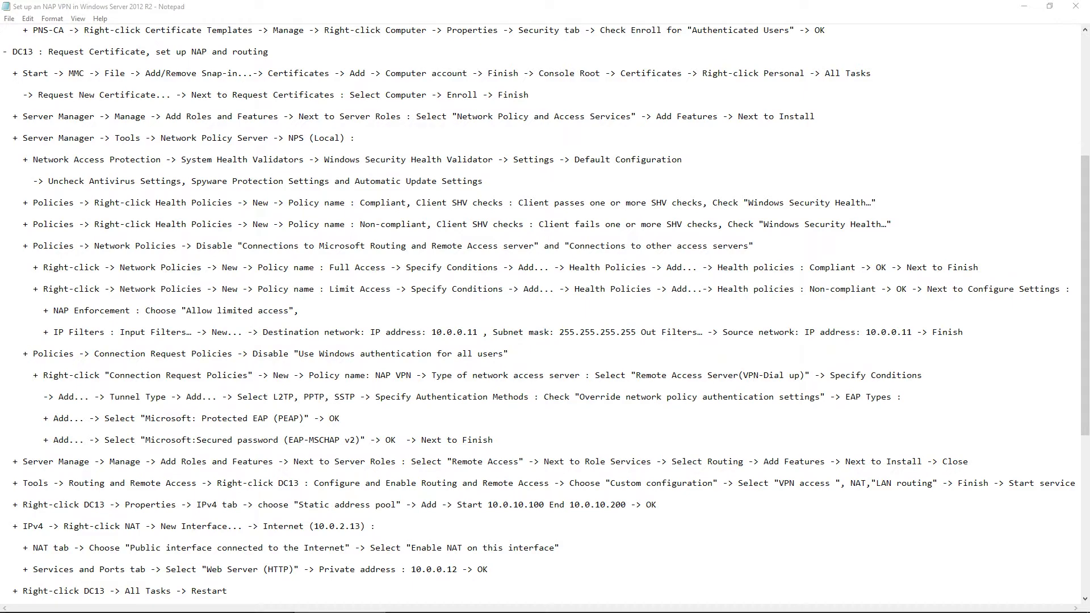
key("alt+Tab")
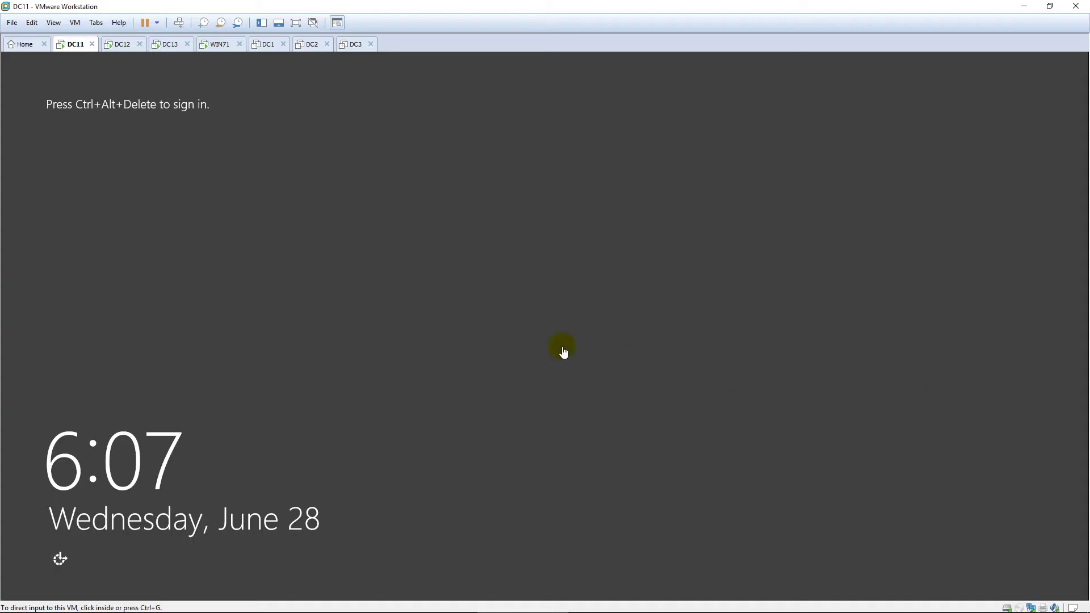
Step: Sign in to DC11 with the administrator password
key("ctrl+alt+Insert")
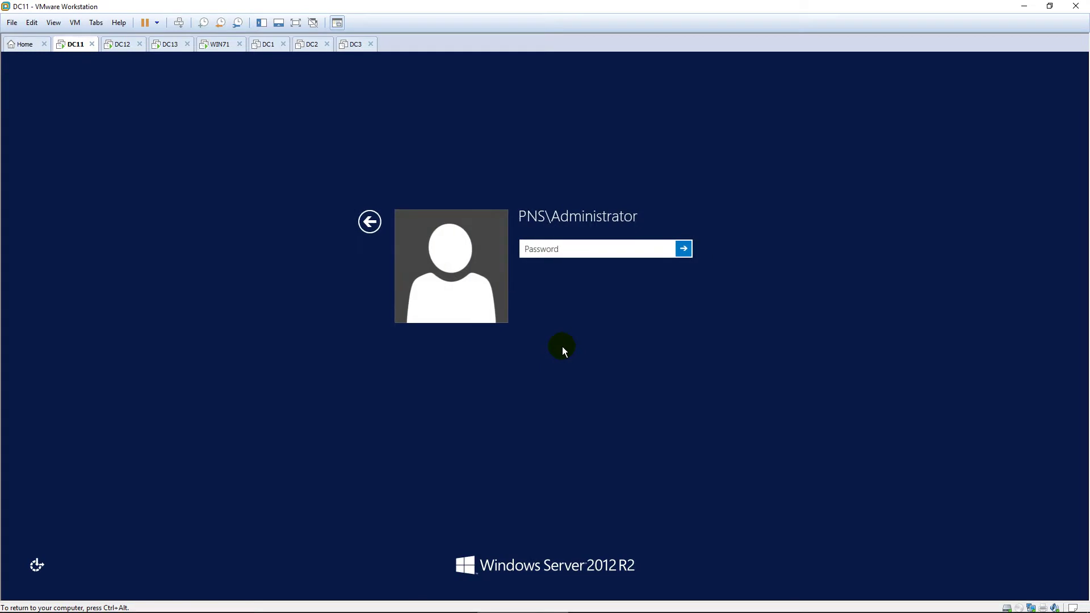
type("•••••••")
key("Return")
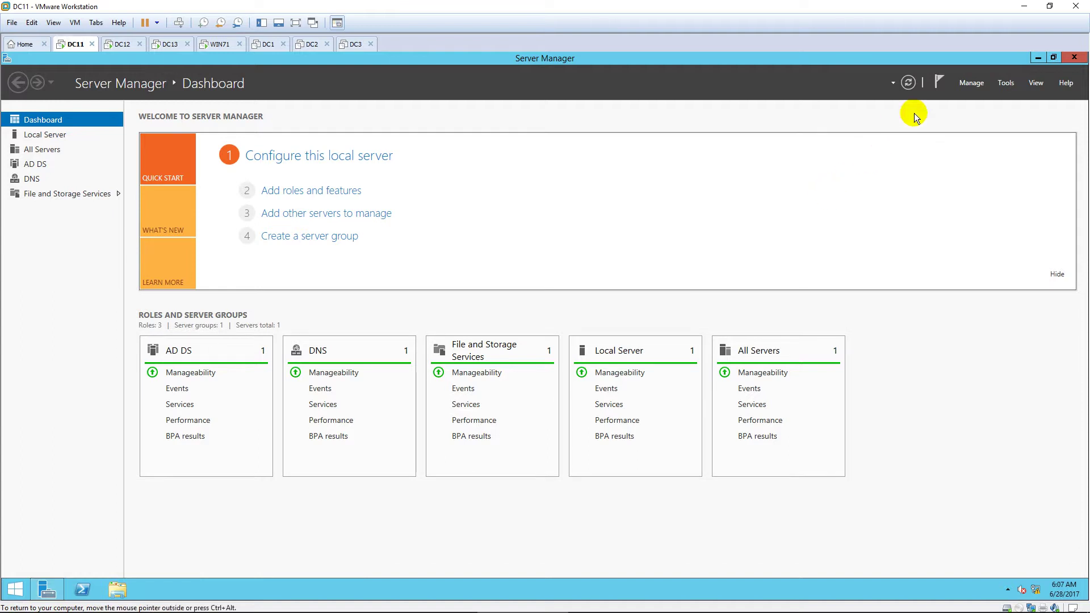
Step: In Active Directory Users and Computers, set the pns.vn IT user's dial-in permission to Allow access
left_click(1006, 84)
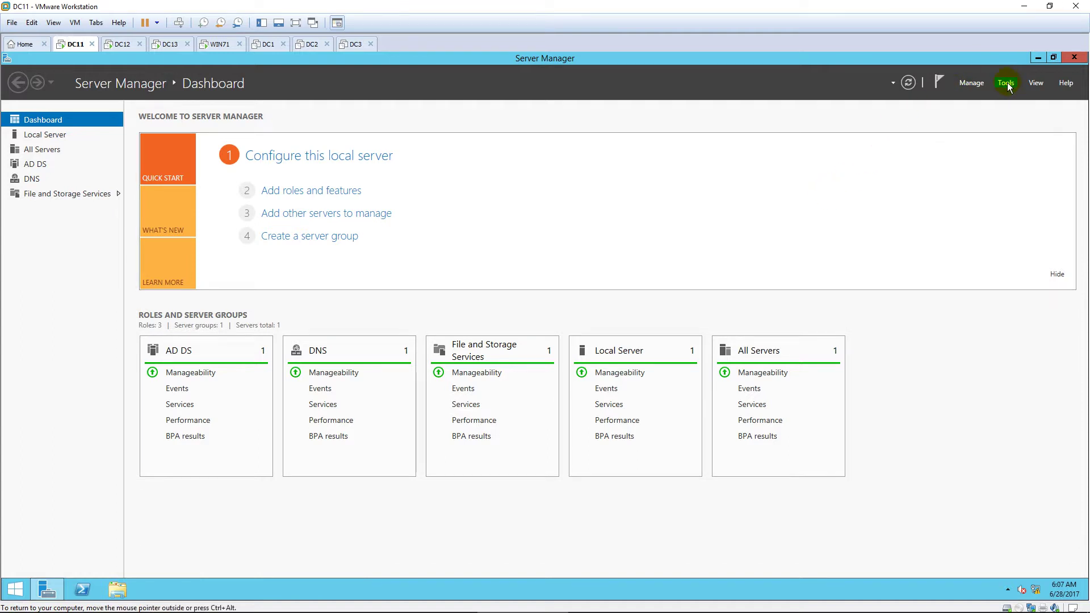
left_click(1007, 84)
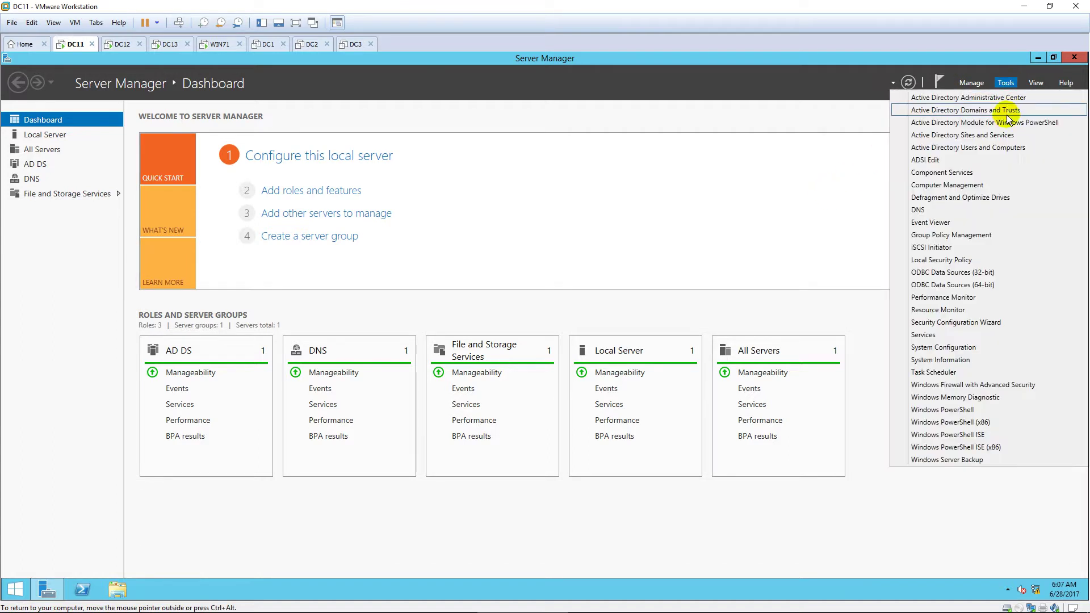
left_click(1014, 148)
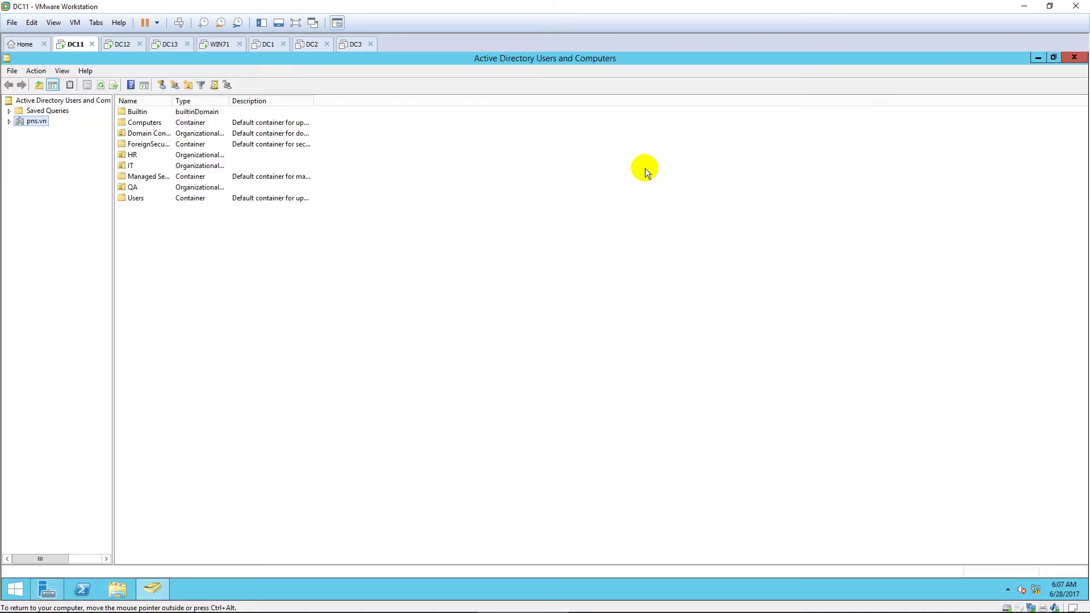
left_click(9, 121)
left_click(32, 181)
left_click(145, 121)
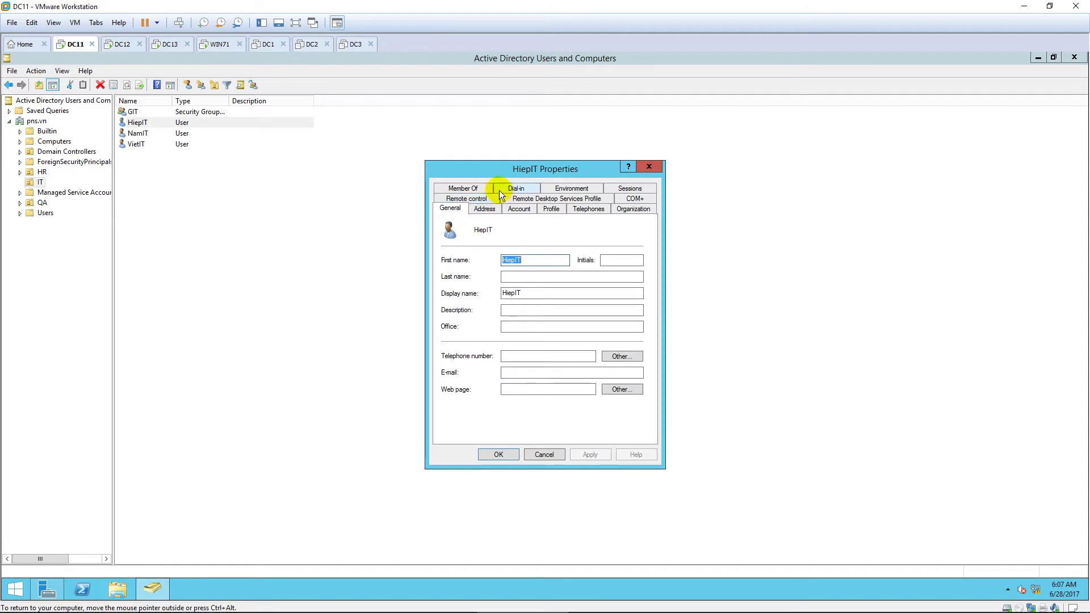
left_click(514, 193)
left_click(461, 238)
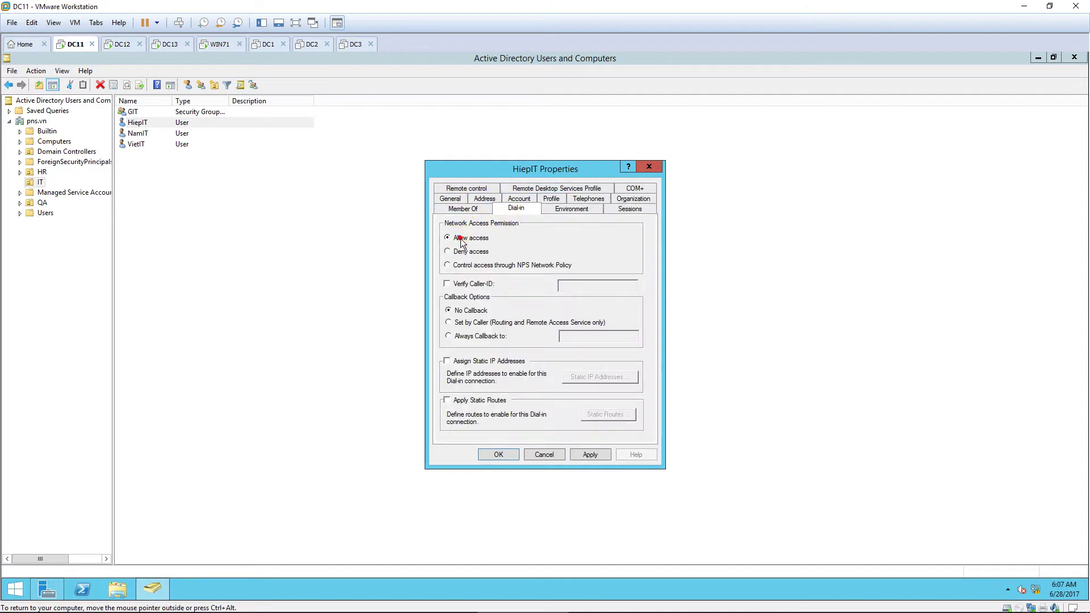
left_click(497, 455)
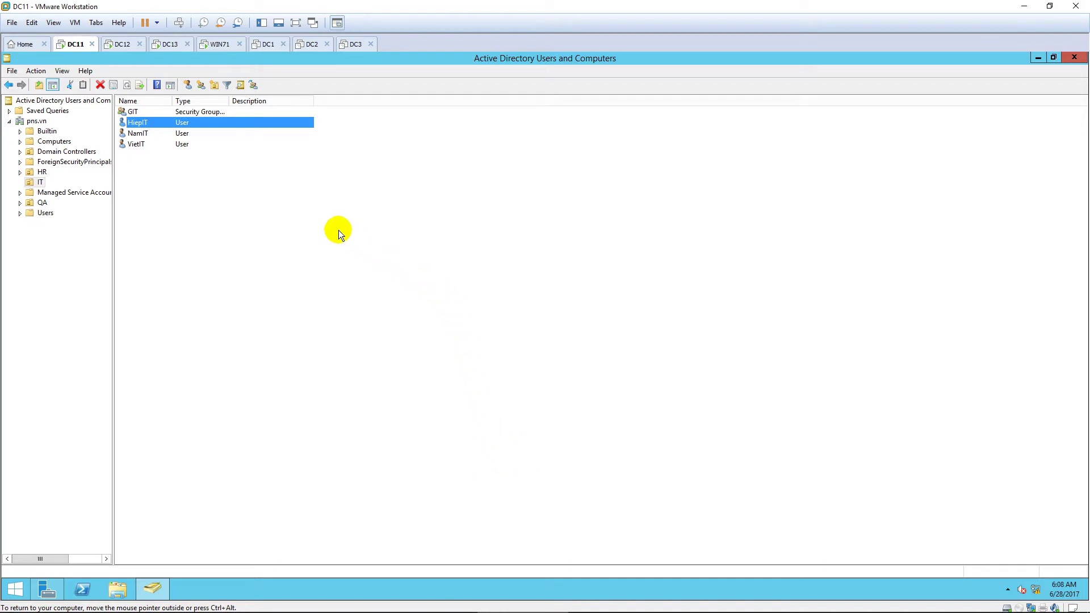
left_click(121, 43)
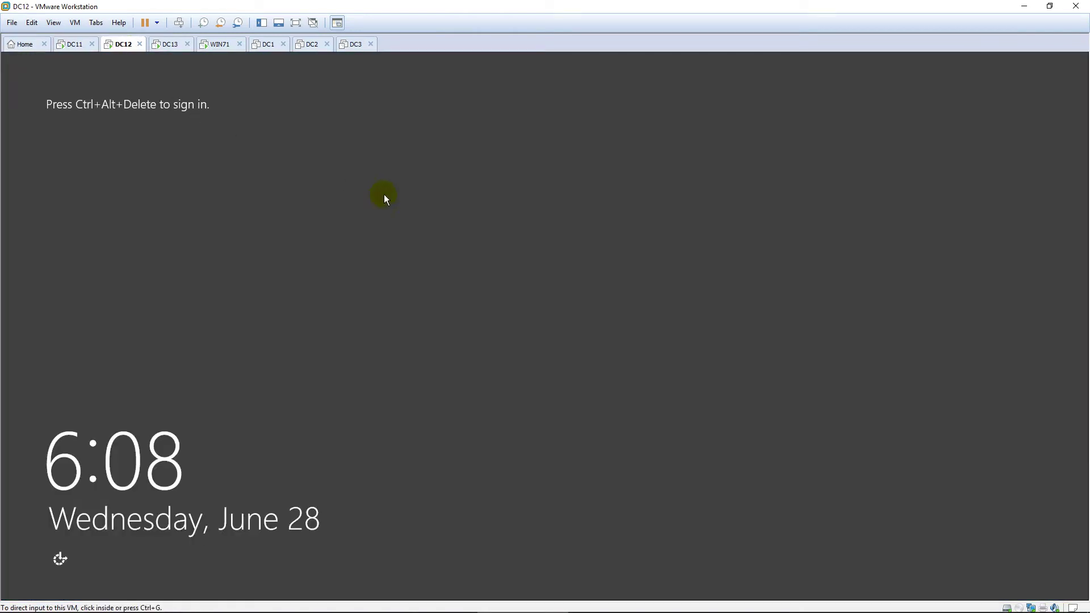
Step: Sign in to DC12 with the administrator password
key("ctrl+alt+Insert")
type("P@ssw0rd")
key("Return")
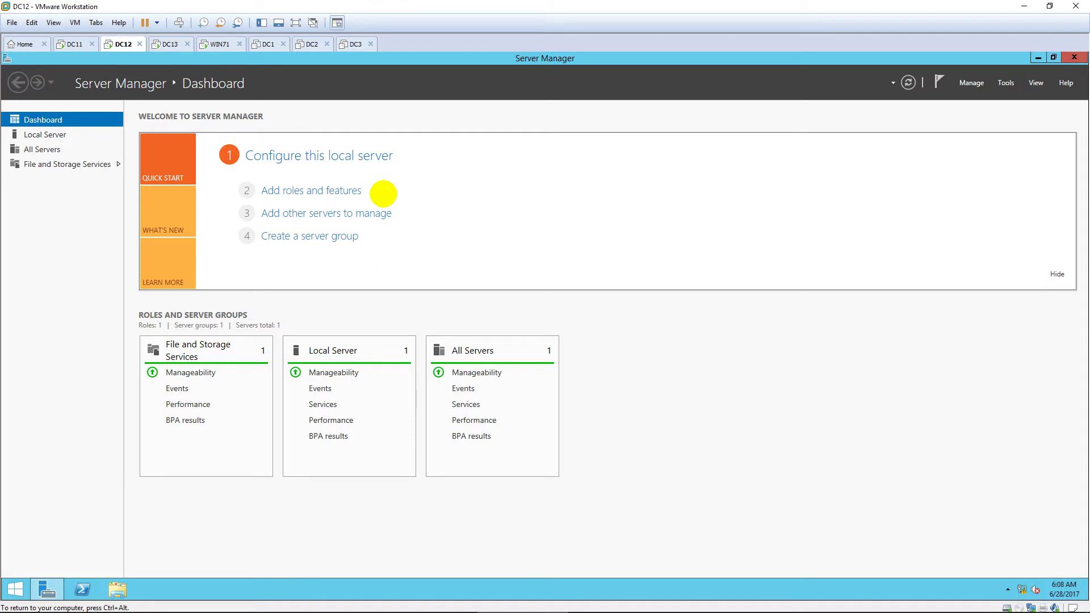
Step: Open Network Connections on DC12 with ncpa.cpl
key("super")
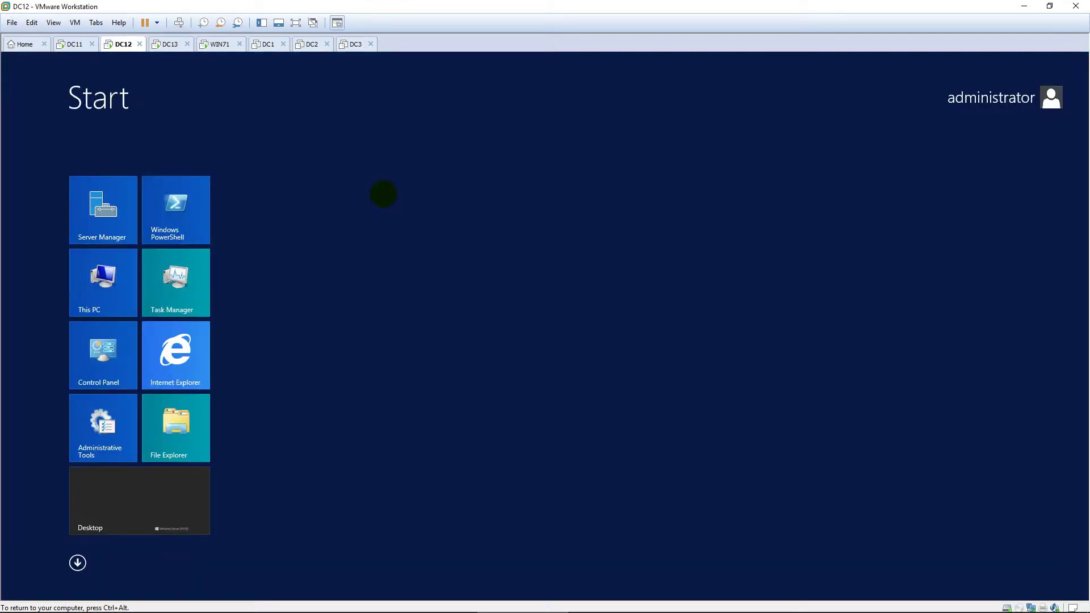
type("ncpa.cpl")
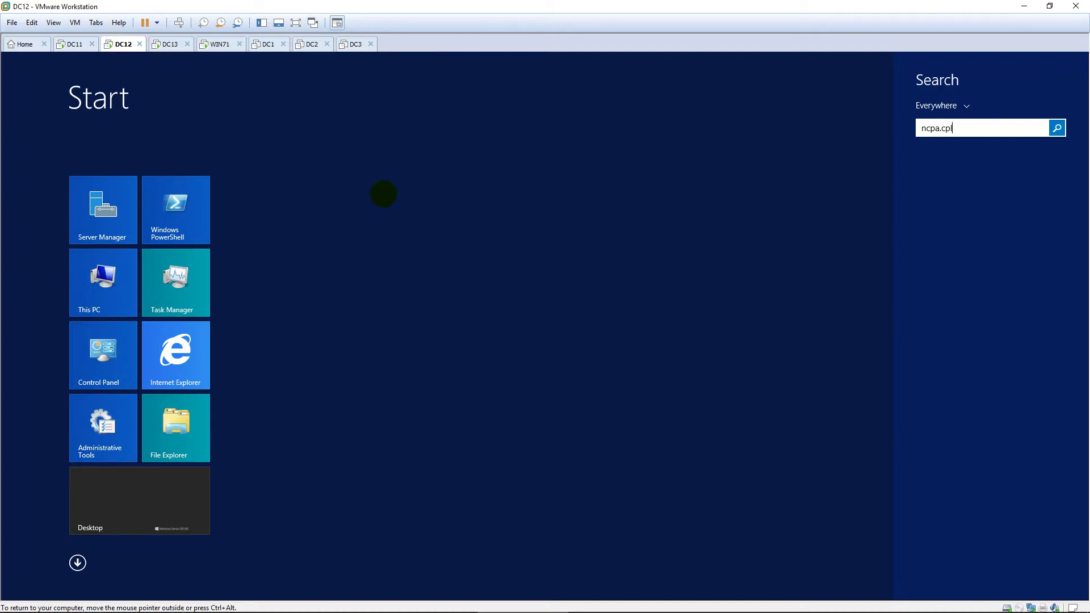
key("Return")
Step: Set Ethernet0's IPv4 default gateway to 10.0.0.13 and close the network windows
double_click(307, 232)
left_click(477, 420)
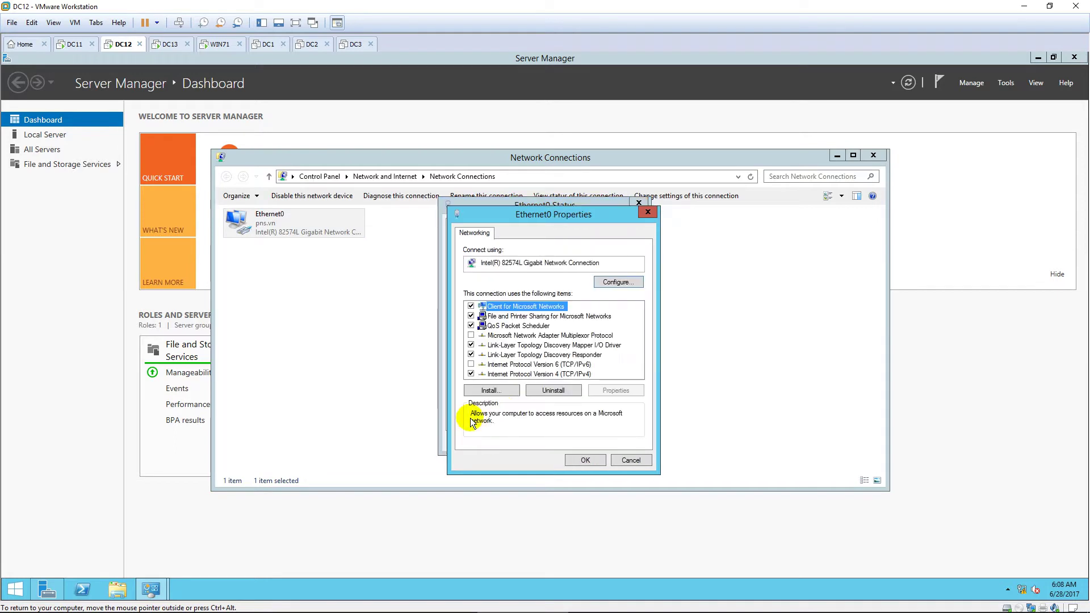
double_click(559, 373)
left_click(597, 383)
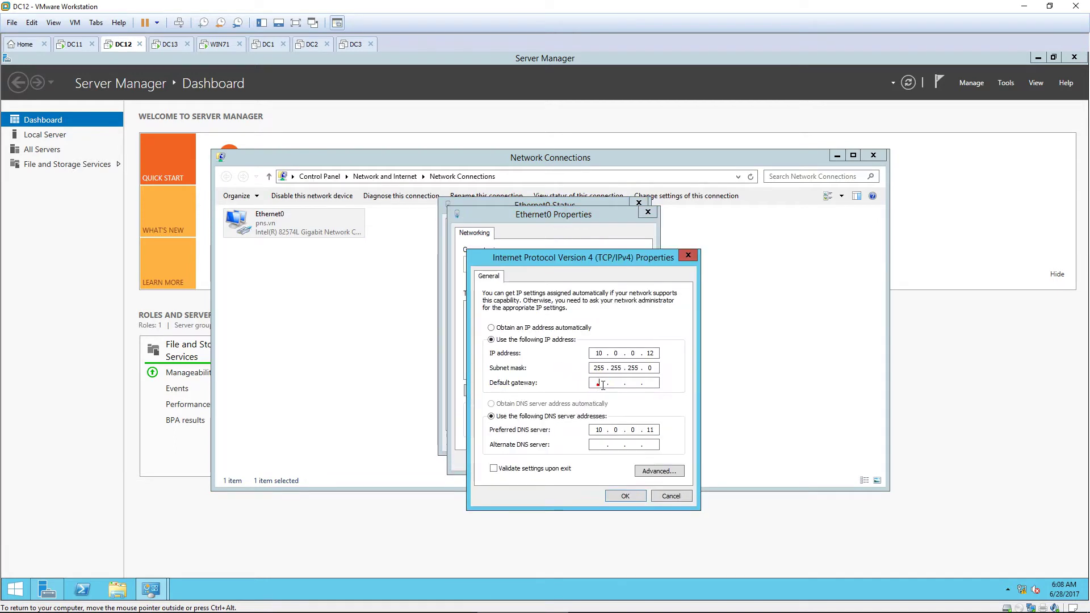
type("10.0.")
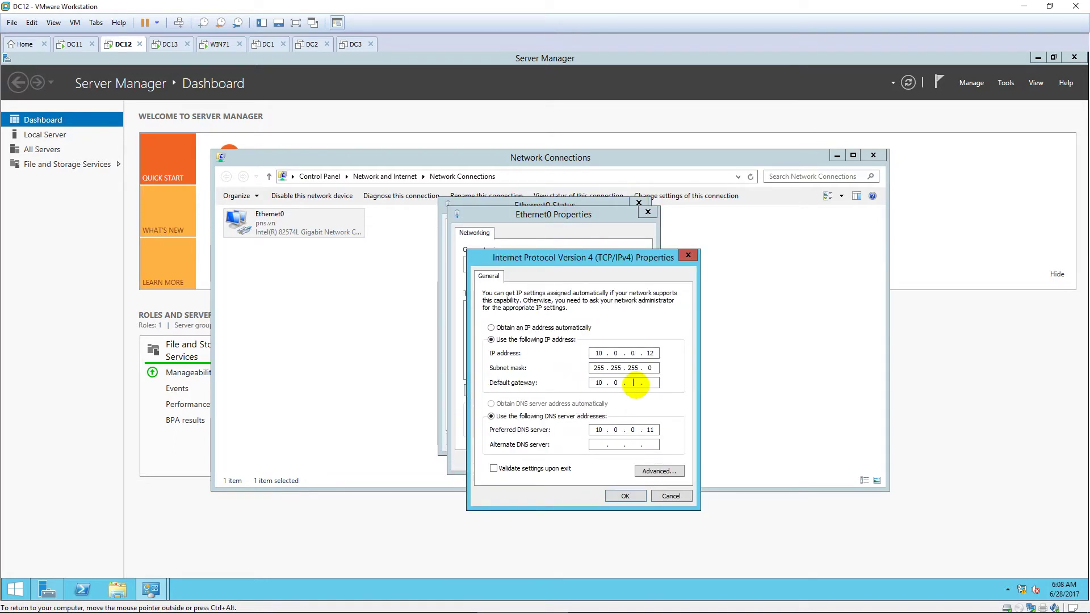
type("0.13")
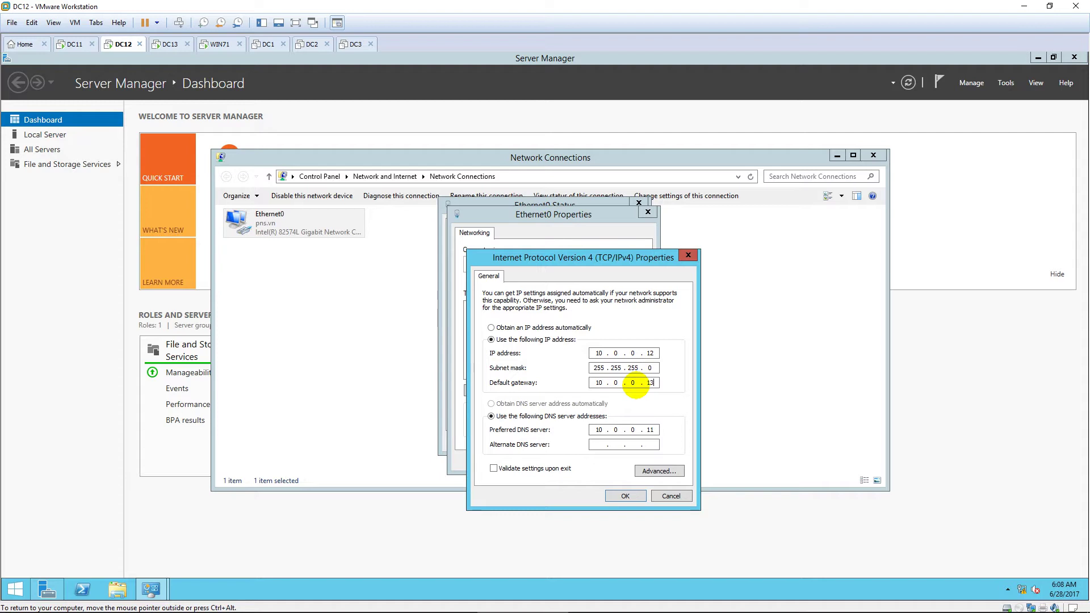
left_click(633, 497)
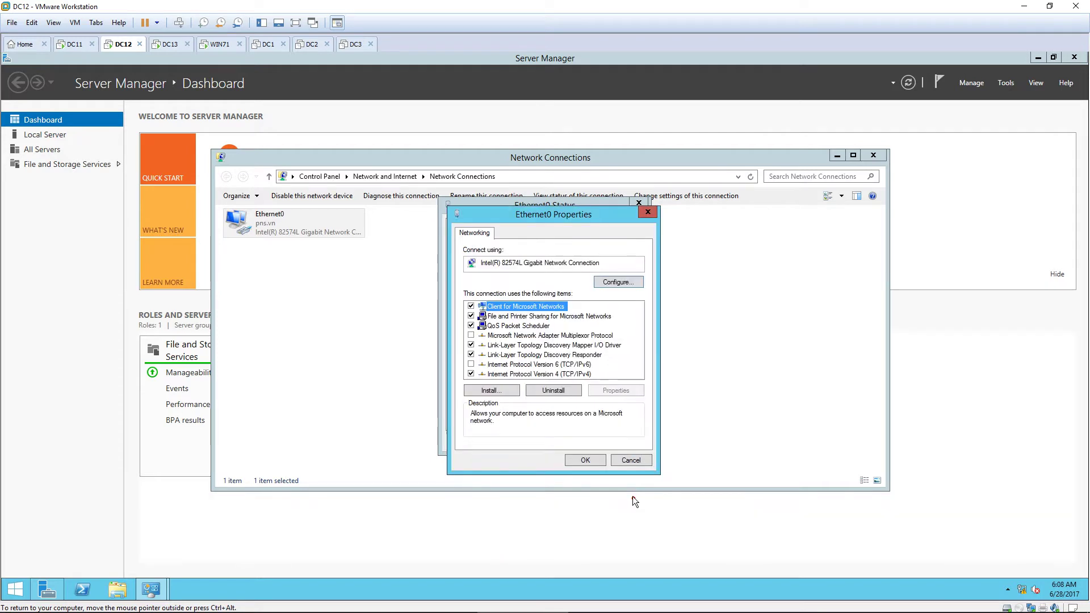
left_click(588, 459)
left_click(619, 440)
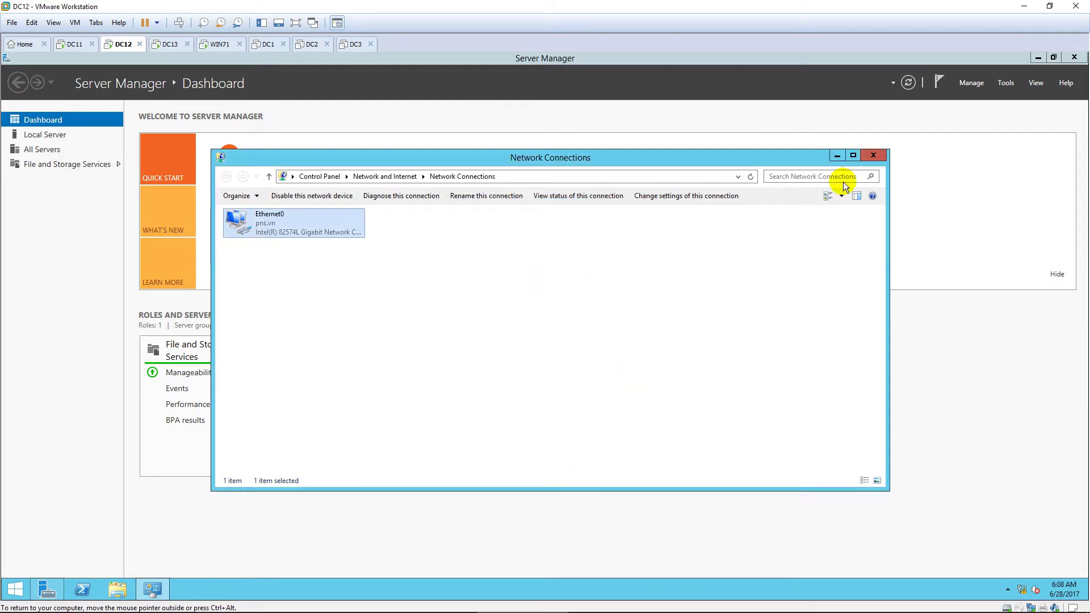
left_click(874, 155)
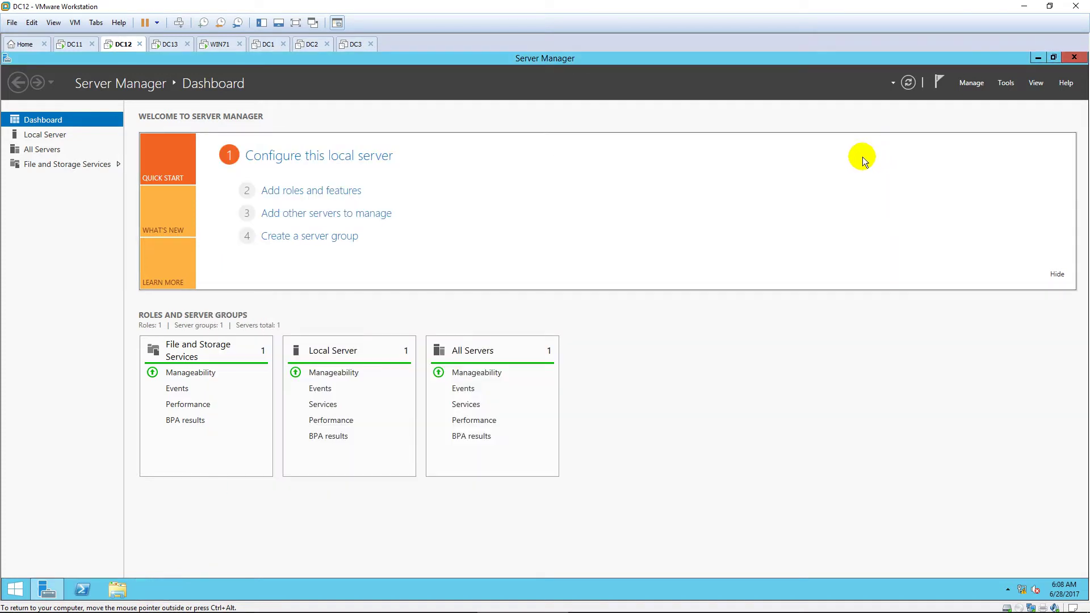
Step: Start the Add Roles and Features Wizard and select Active Directory Certificate Services with its management tools
left_click(971, 83)
left_click(1006, 102)
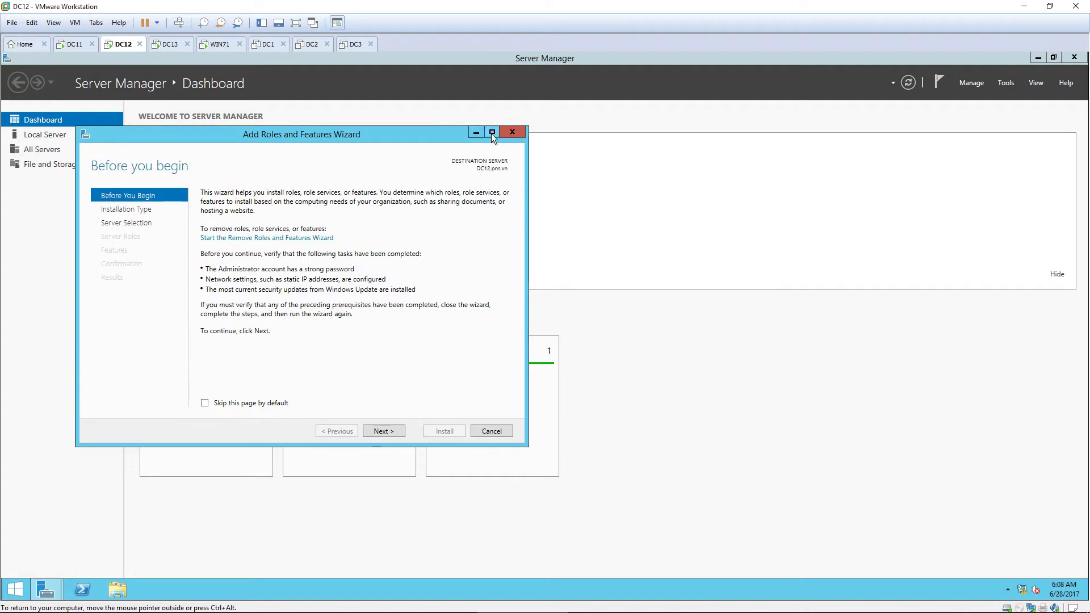
left_click(492, 134)
left_click(941, 566)
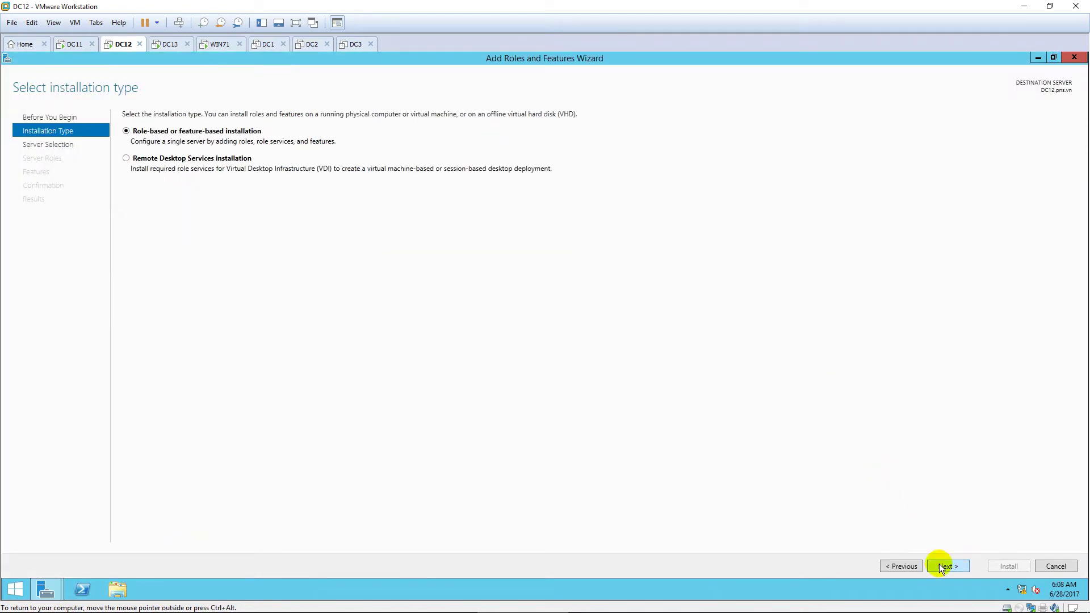
left_click(940, 566)
left_click(940, 566)
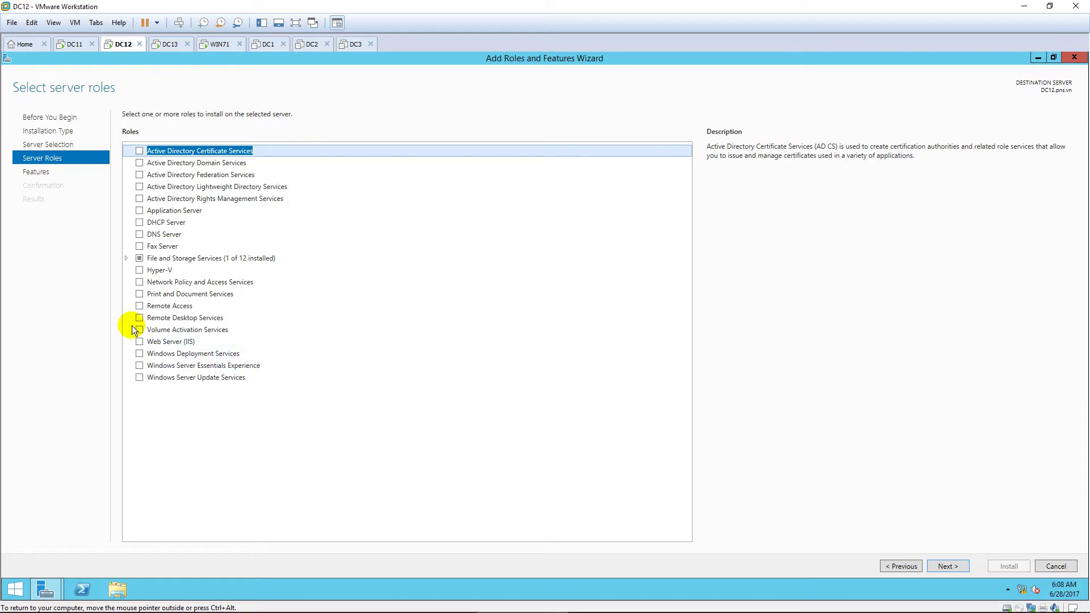
left_click(139, 153)
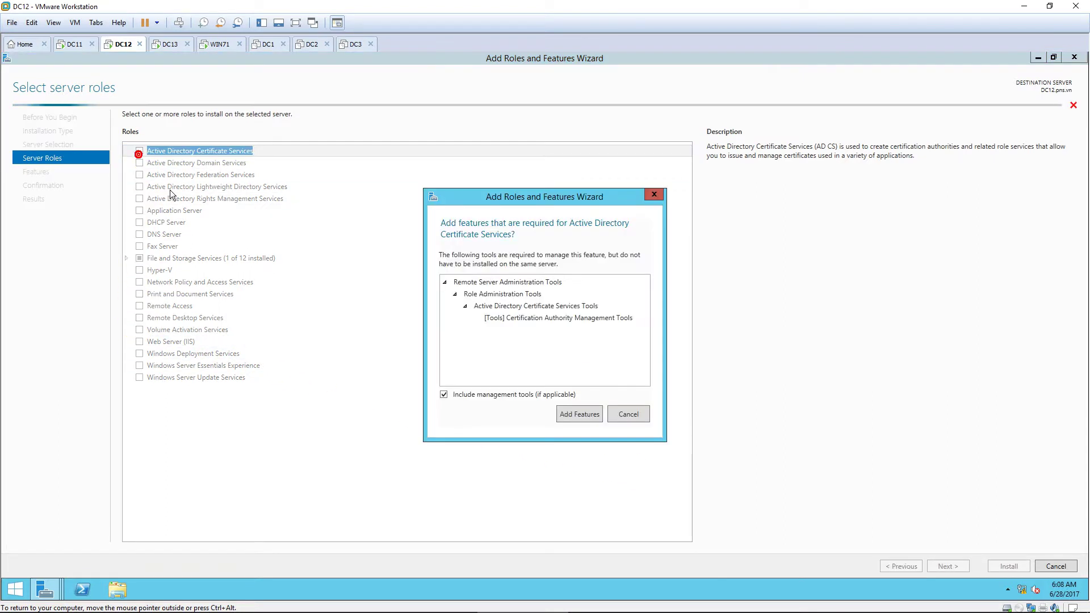
left_click(573, 409)
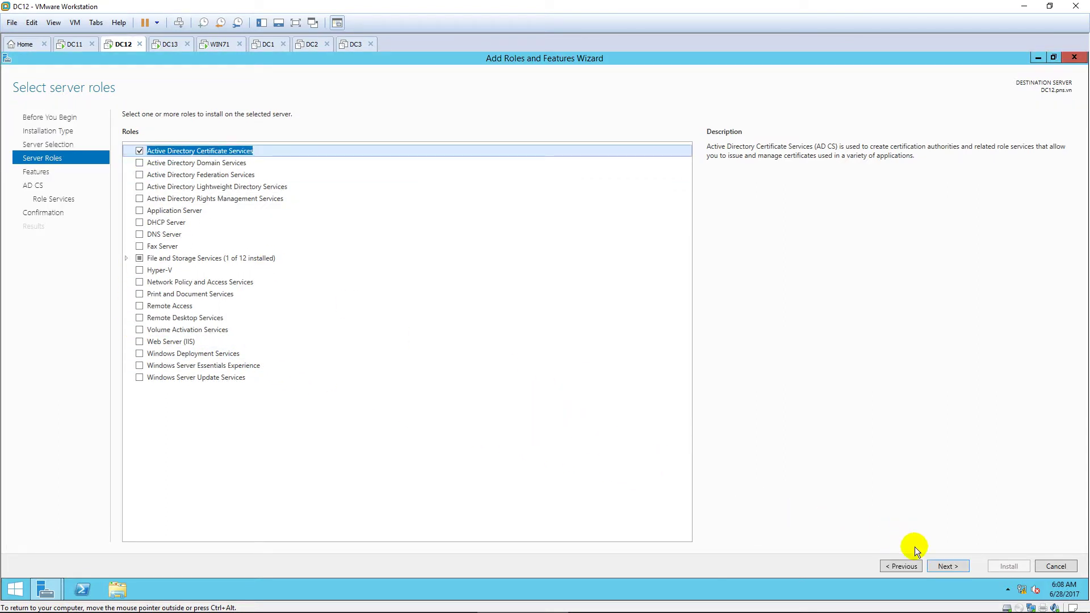
left_click(953, 566)
Step: Add Certification Authority Web Enrollment with required IIS features and install the roles
left_click(956, 566)
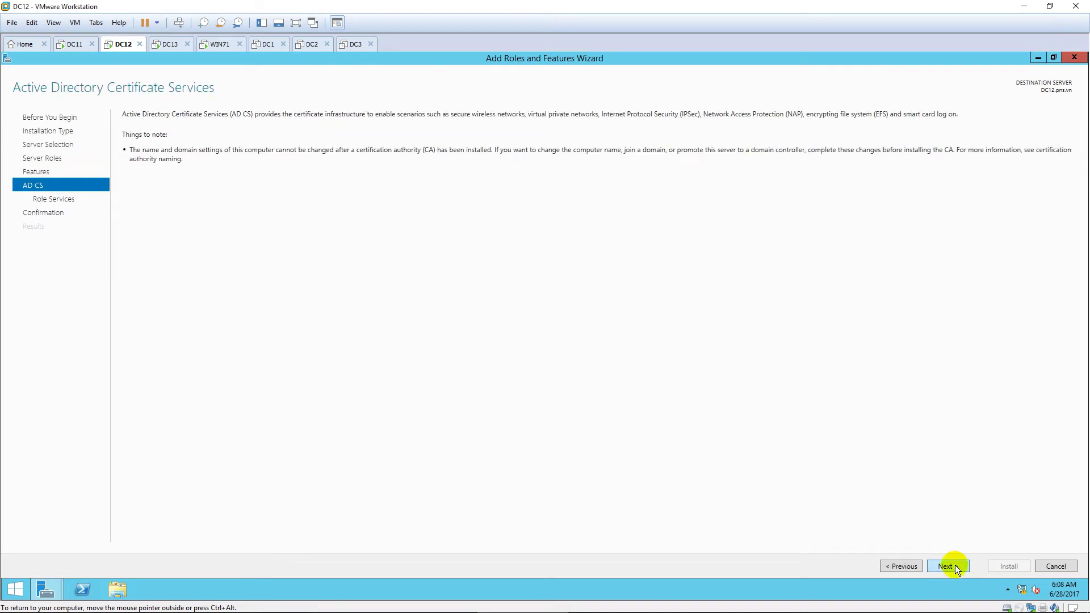
left_click(956, 566)
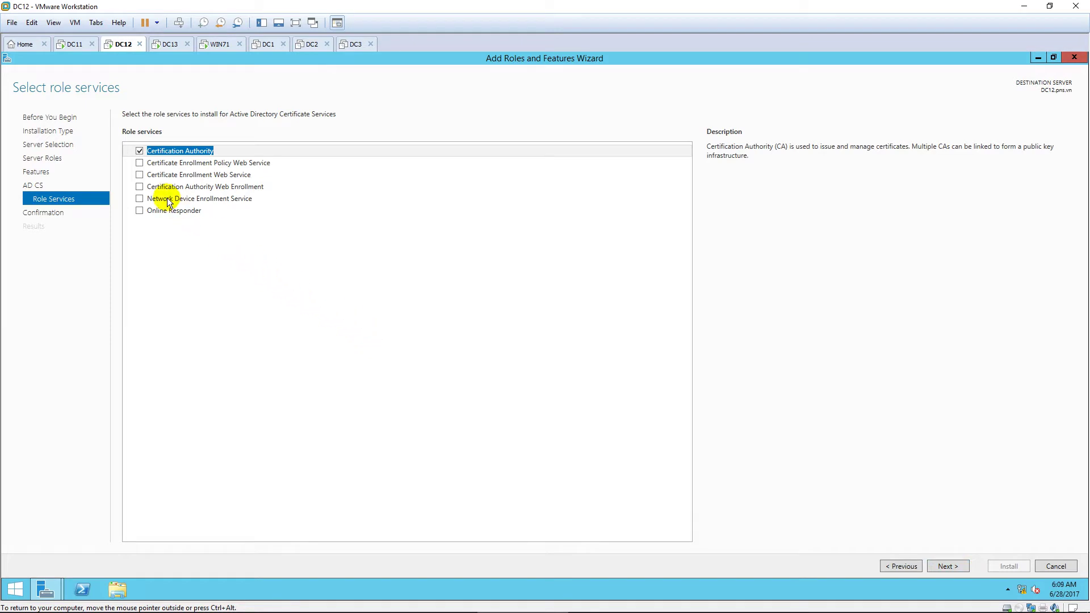
left_click(139, 186)
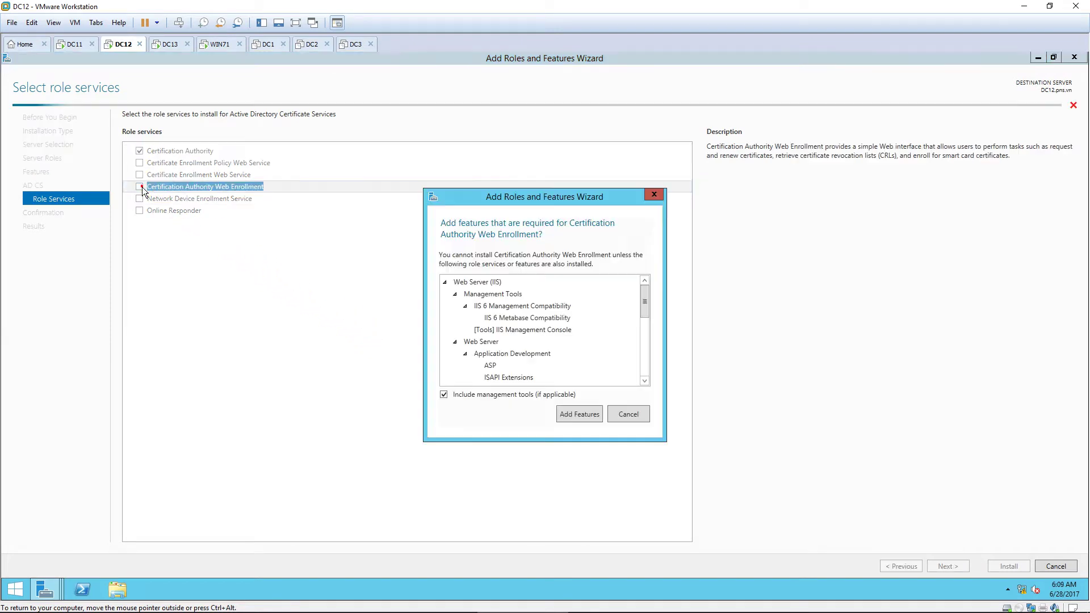
left_click(590, 414)
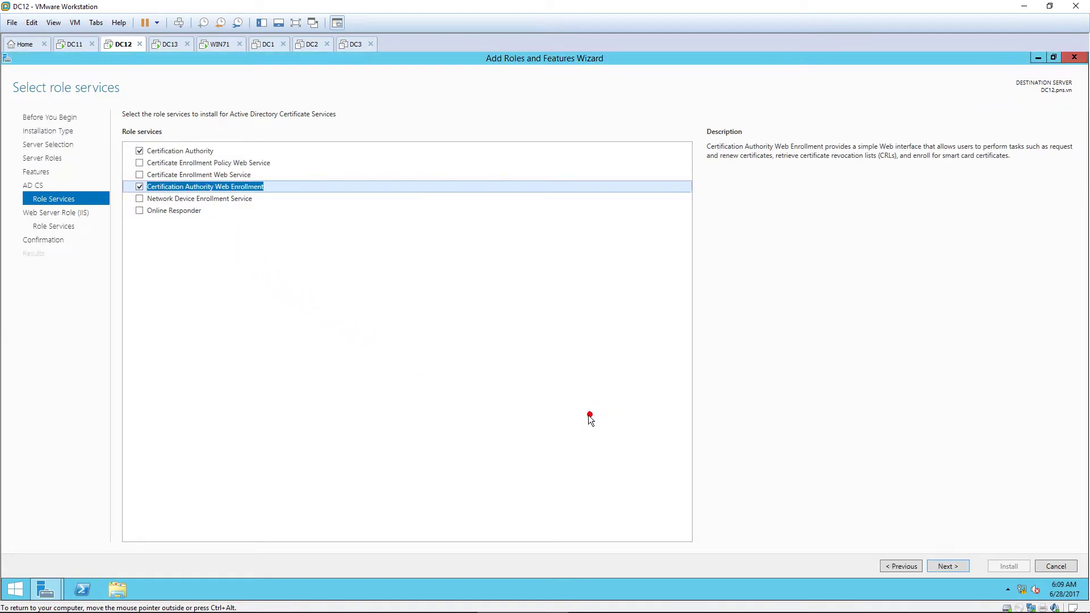
left_click(952, 567)
left_click(952, 566)
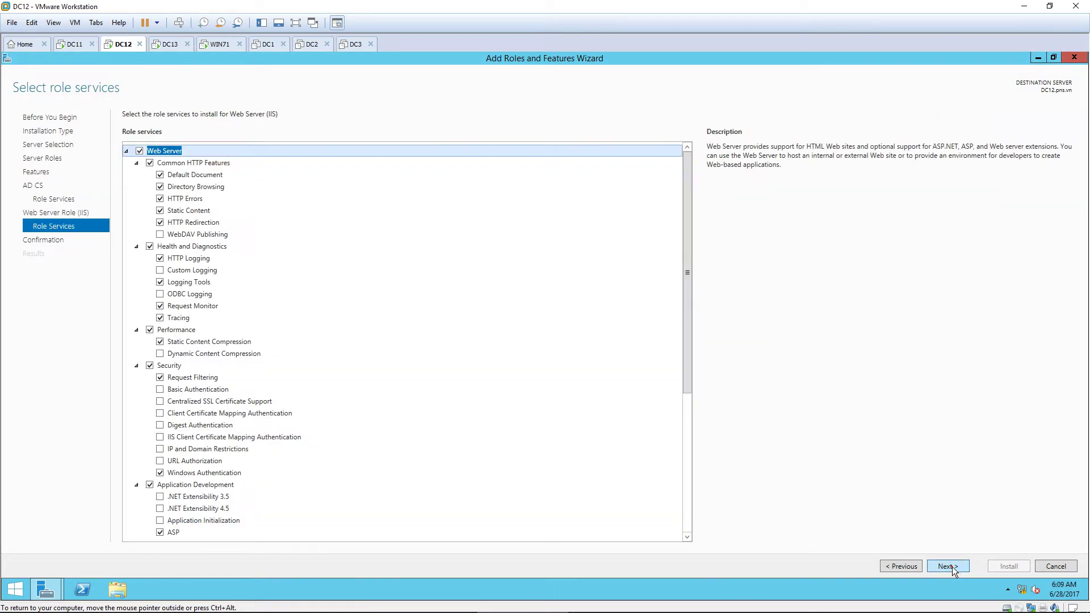
left_click(952, 567)
left_click(1009, 567)
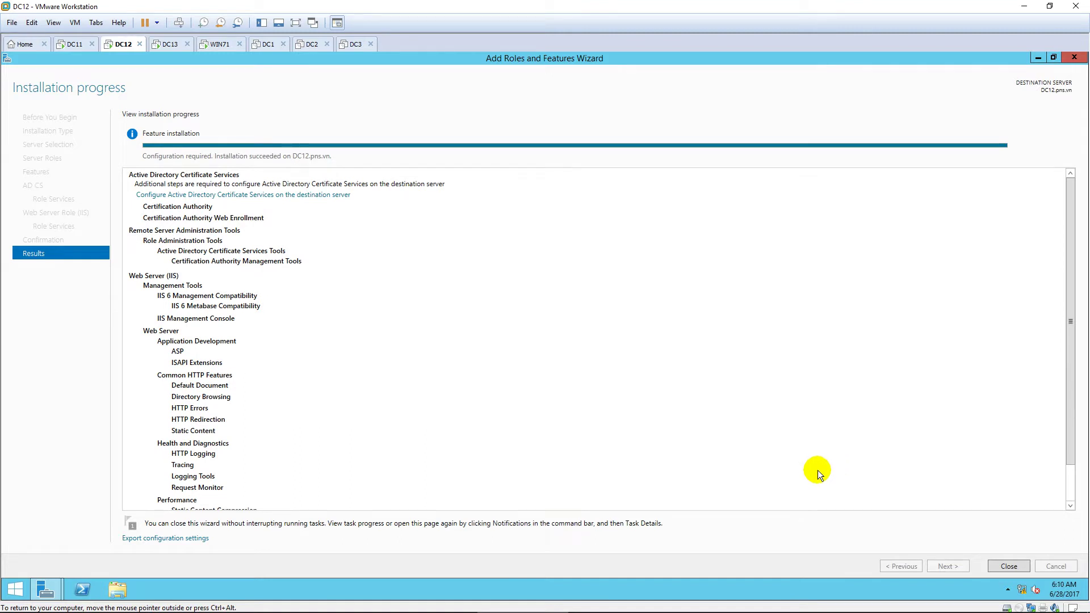
left_click(1007, 566)
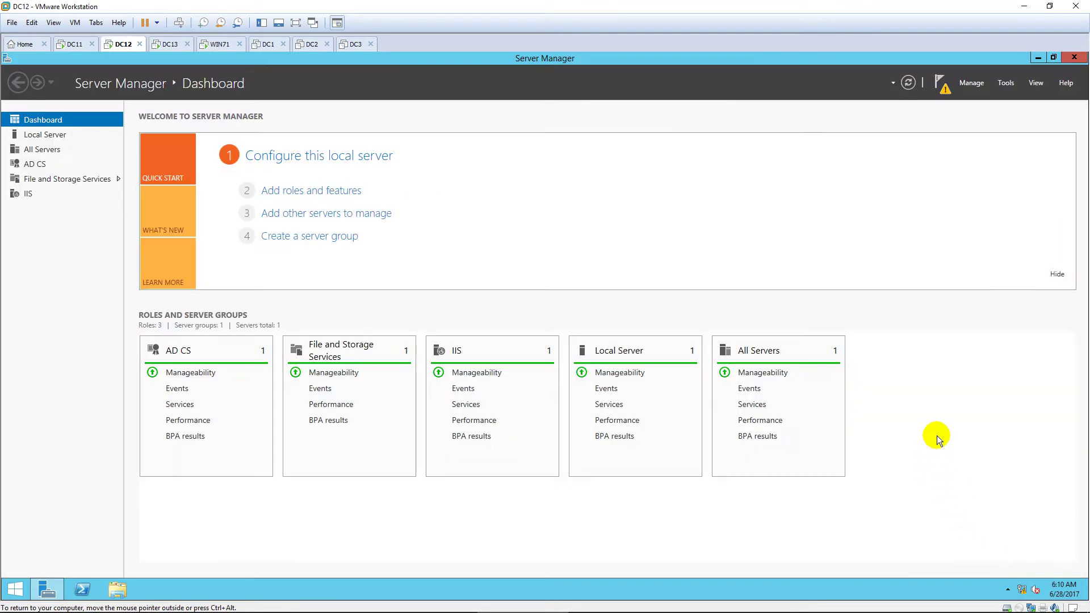
Step: Start AD CS post-deployment configuration with Certification Authority and Web Enrollment role services
left_click(940, 85)
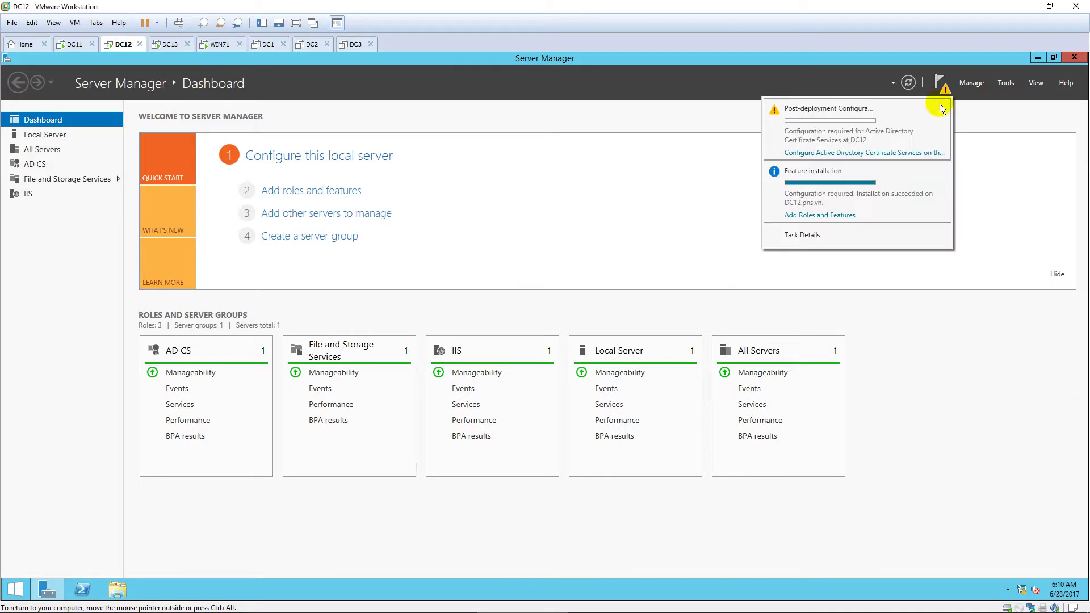
left_click(898, 155)
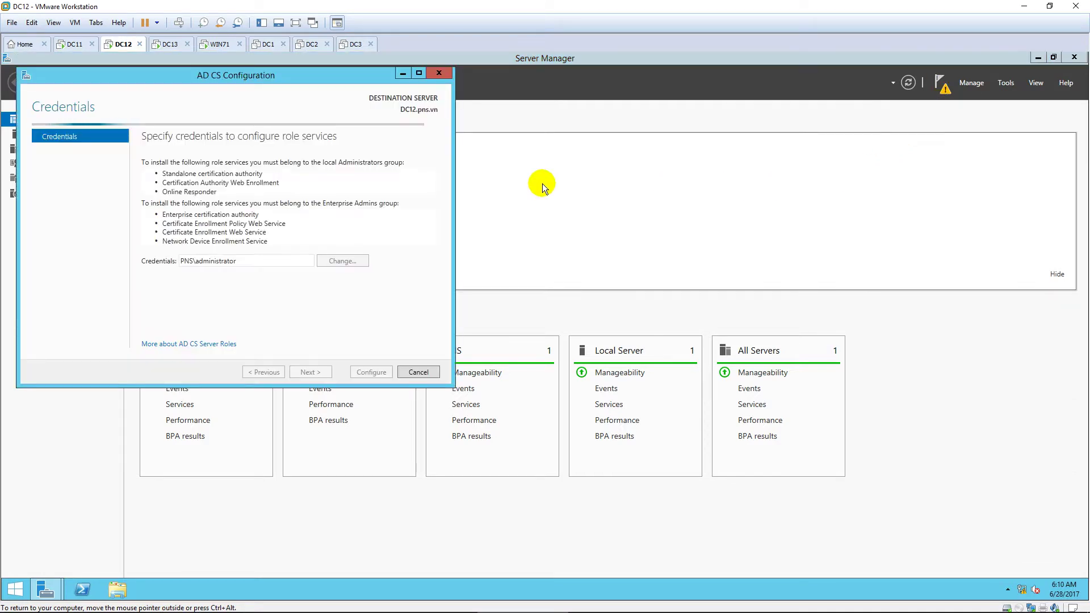
left_click(418, 73)
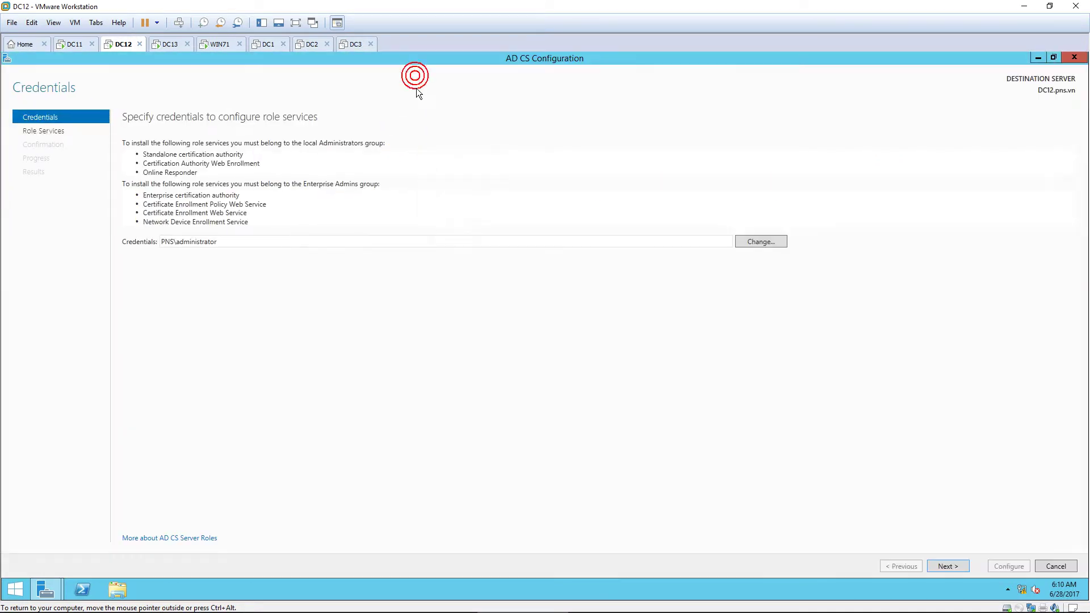
left_click(947, 566)
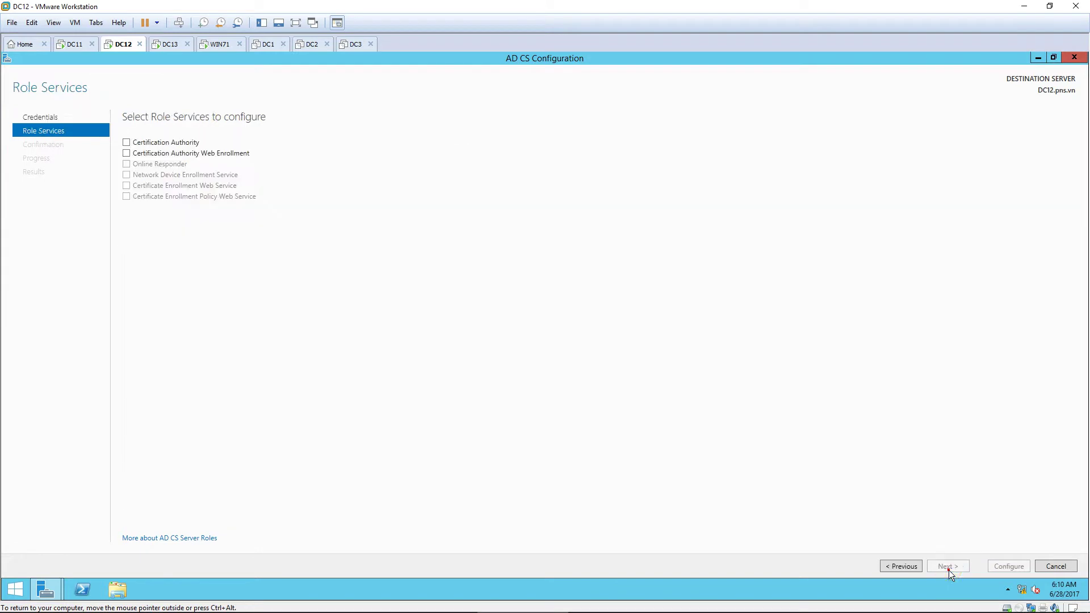
left_click(123, 142)
left_click(127, 154)
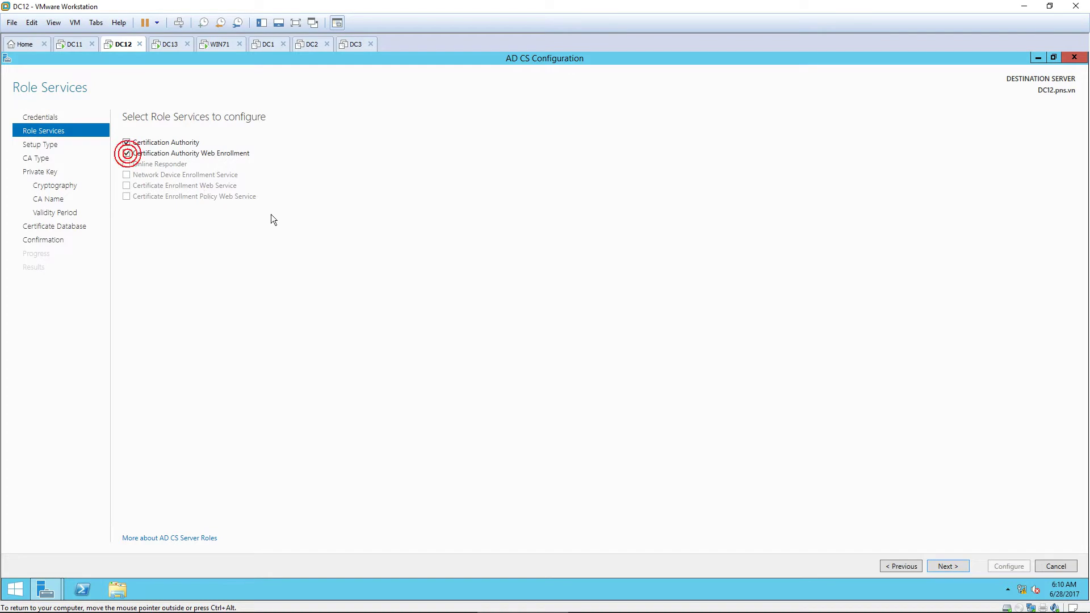
left_click(941, 567)
Step: Choose an enterprise root CA with a new private key and default cryptography
left_click(943, 565)
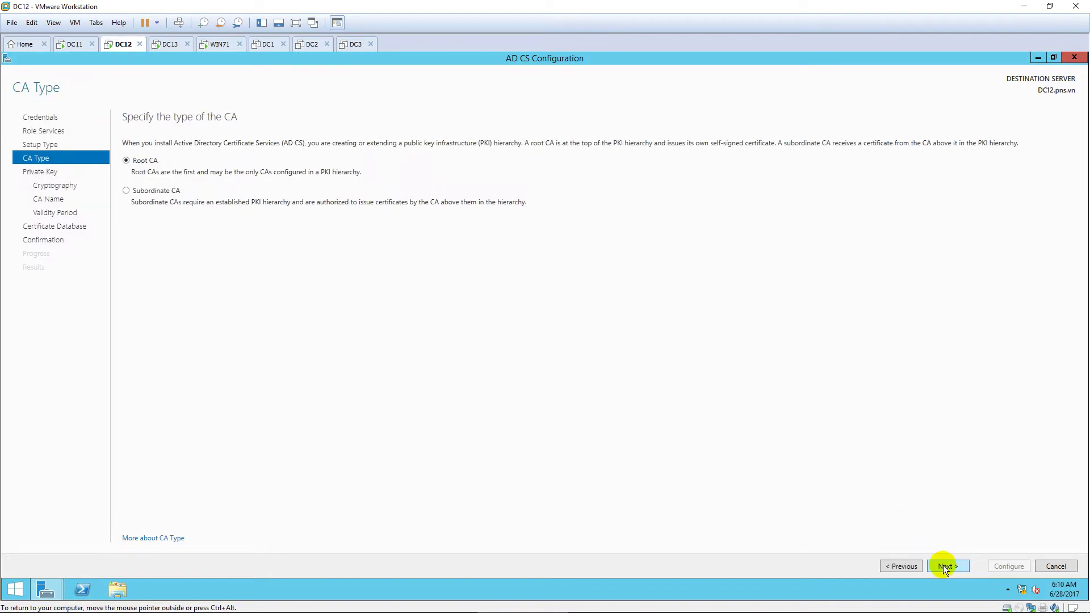
left_click(945, 567)
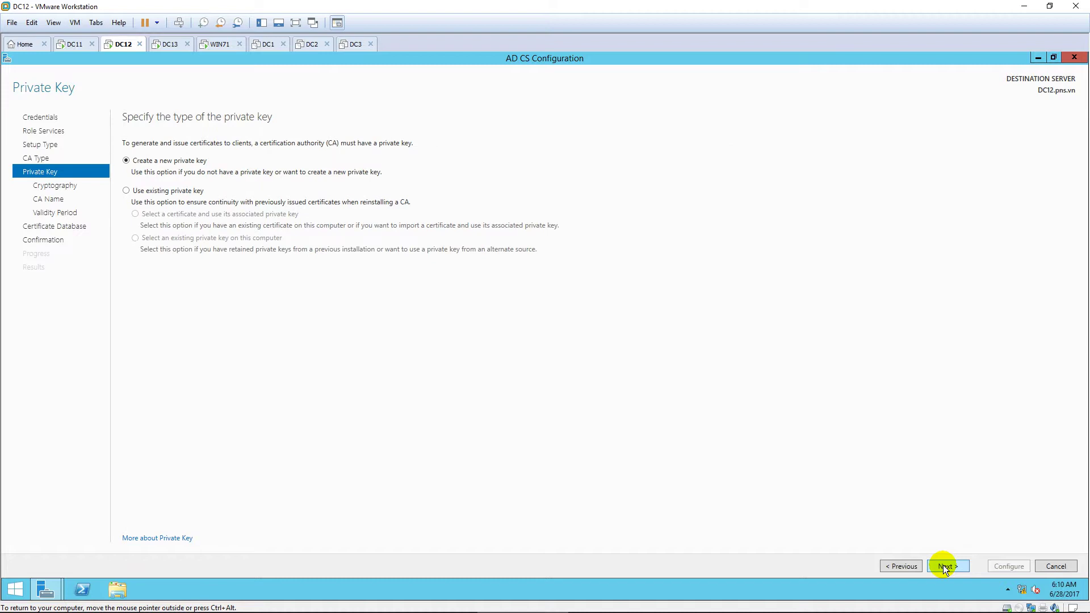
left_click(943, 565)
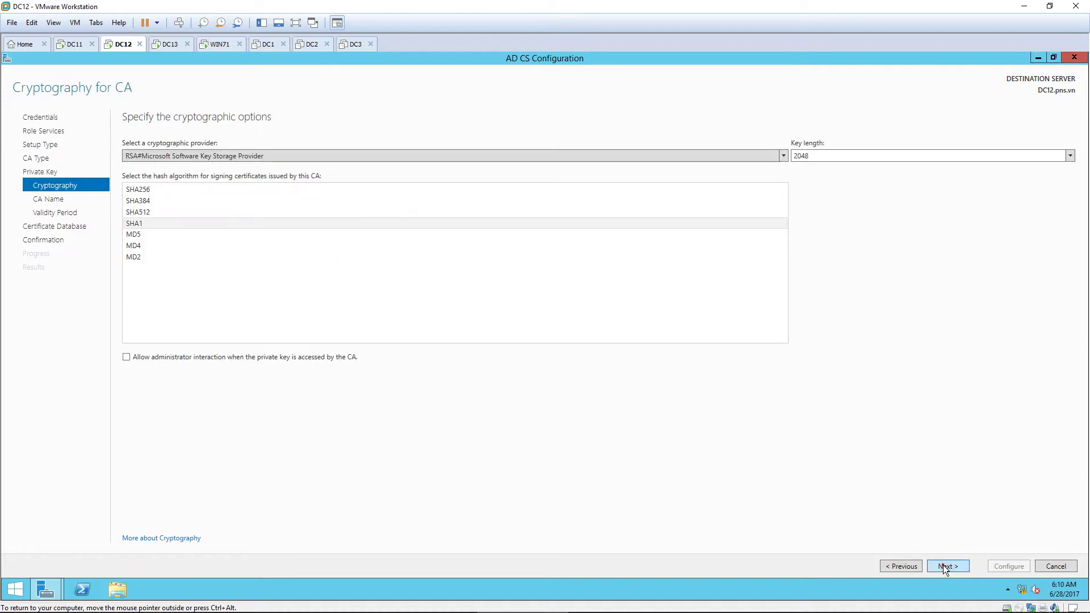
left_click(943, 565)
Step: Name the CA PNS-CA, keep default validity and database paths, and apply the configuration
double_click(153, 172)
left_click_drag(154, 172, 112, 177)
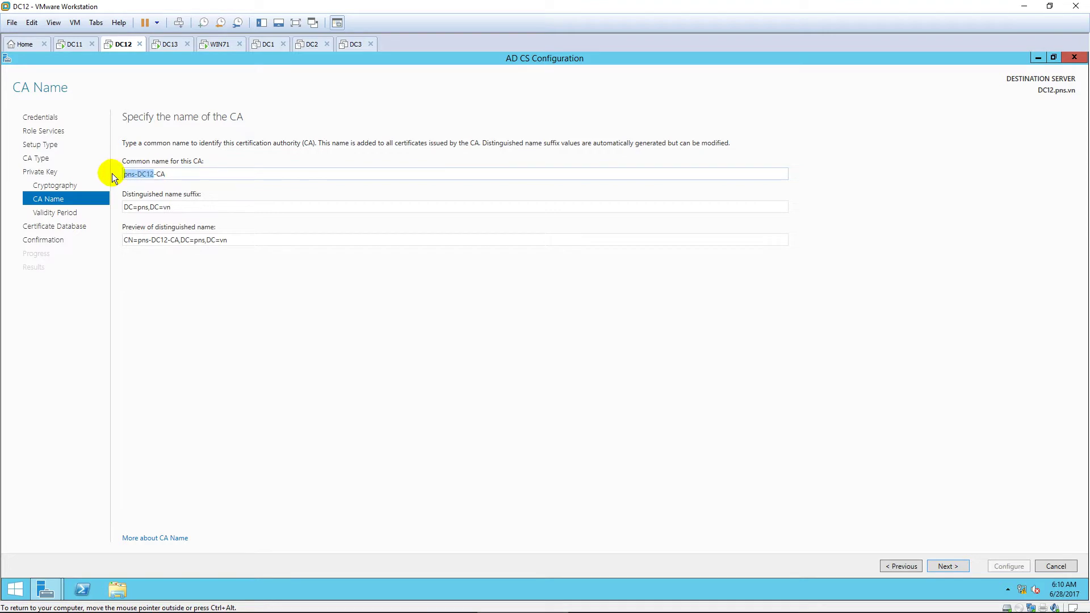
type("PNS")
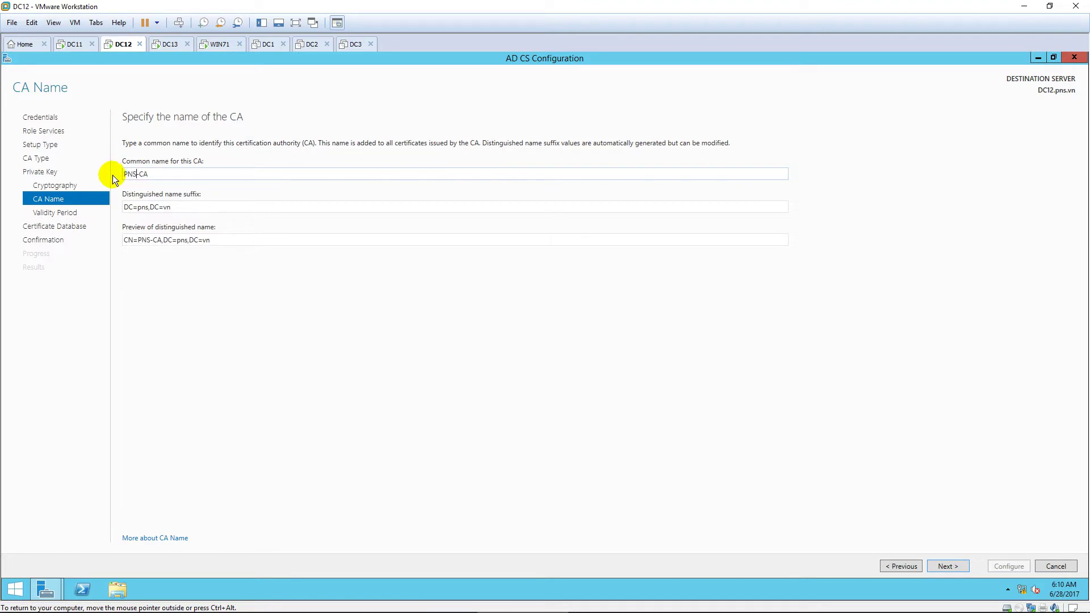
left_click(946, 566)
left_click(946, 566)
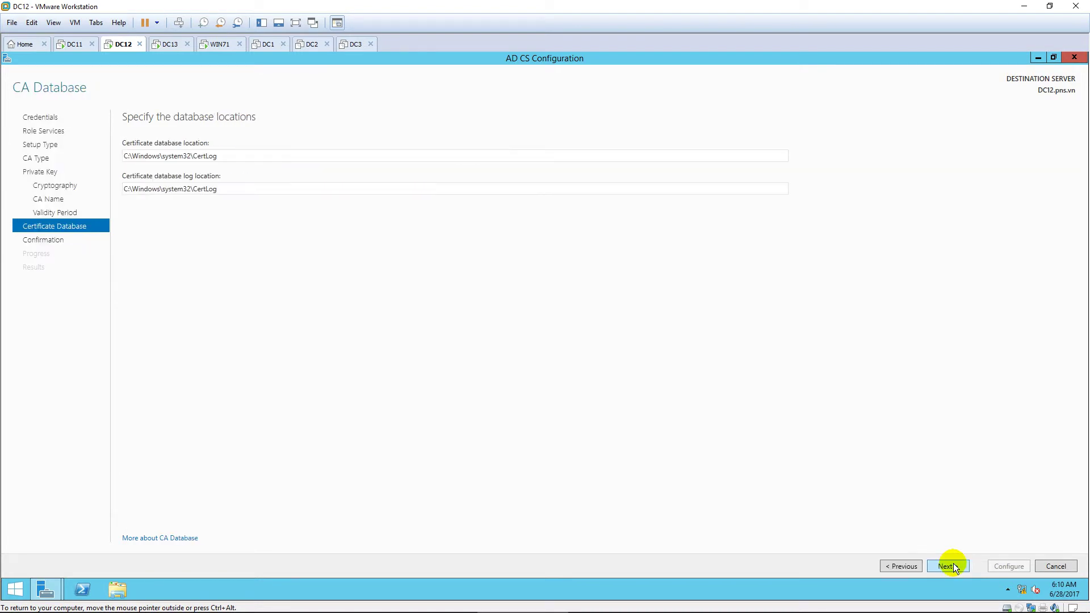
left_click(946, 566)
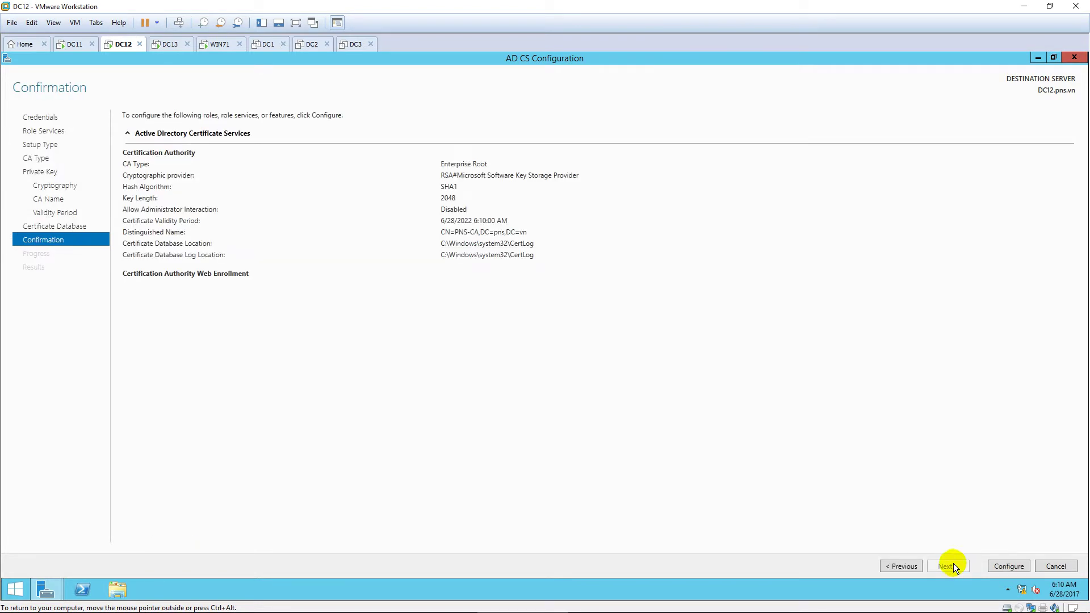
left_click(1008, 567)
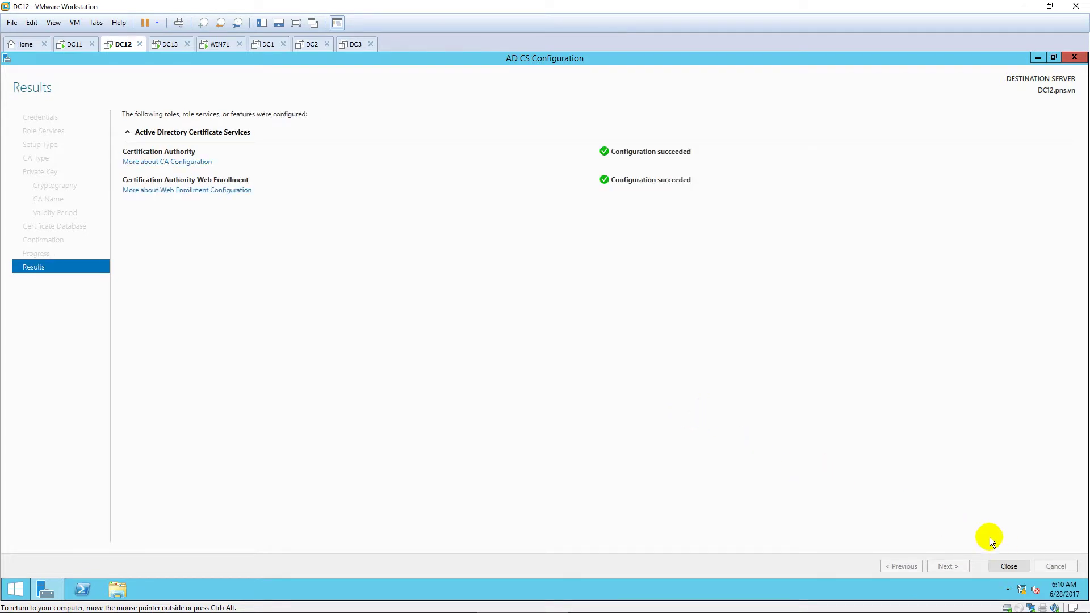
left_click(1010, 566)
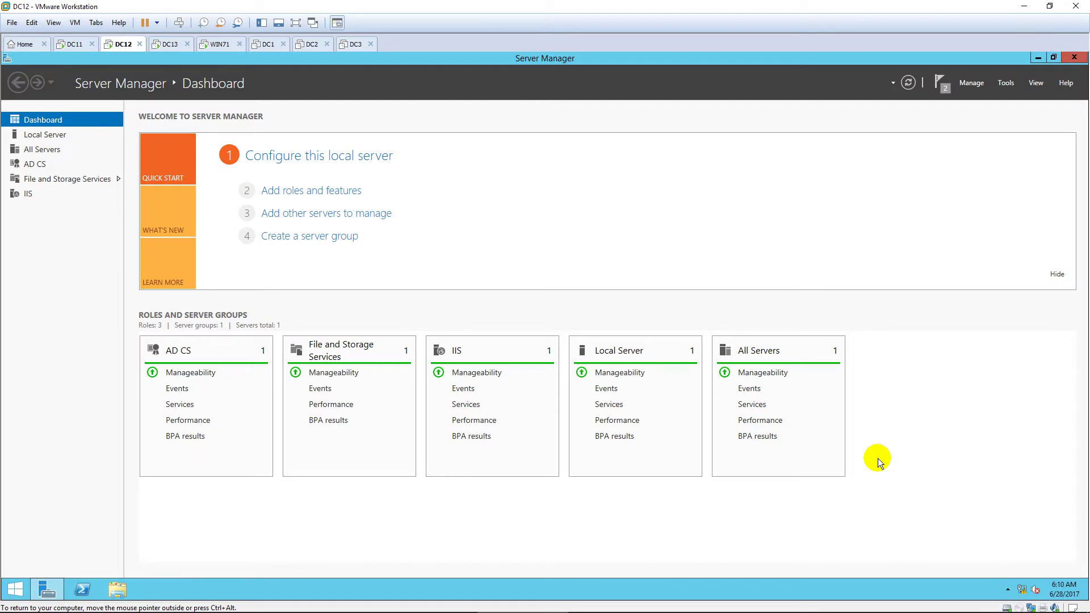
Step: Launch mmc and add the Certification Authority snap-in for the local computer
key("super")
type("mmc")
key("Return")
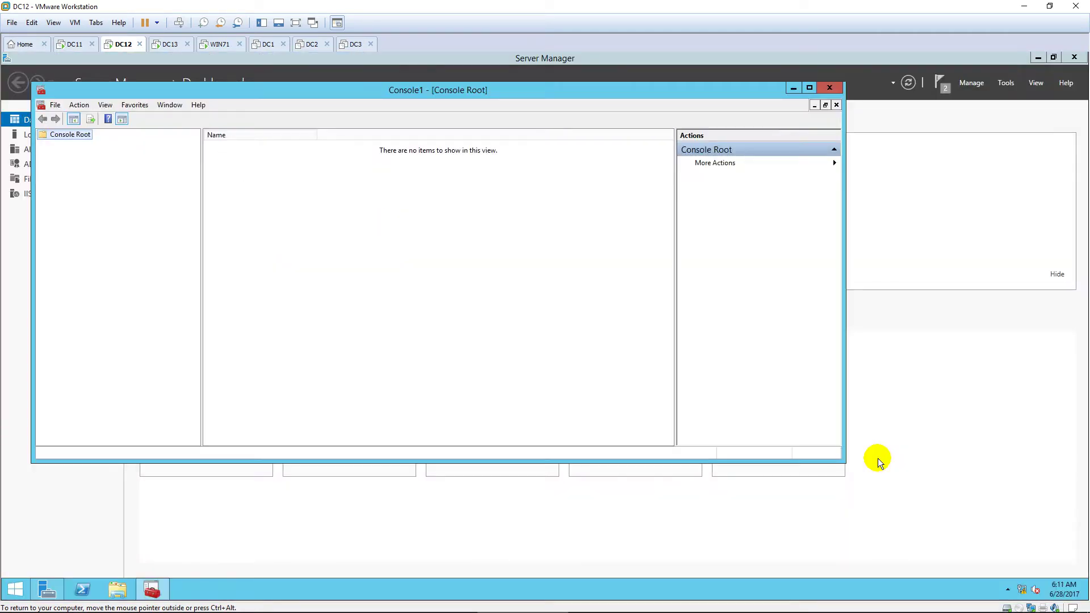
left_click(809, 88)
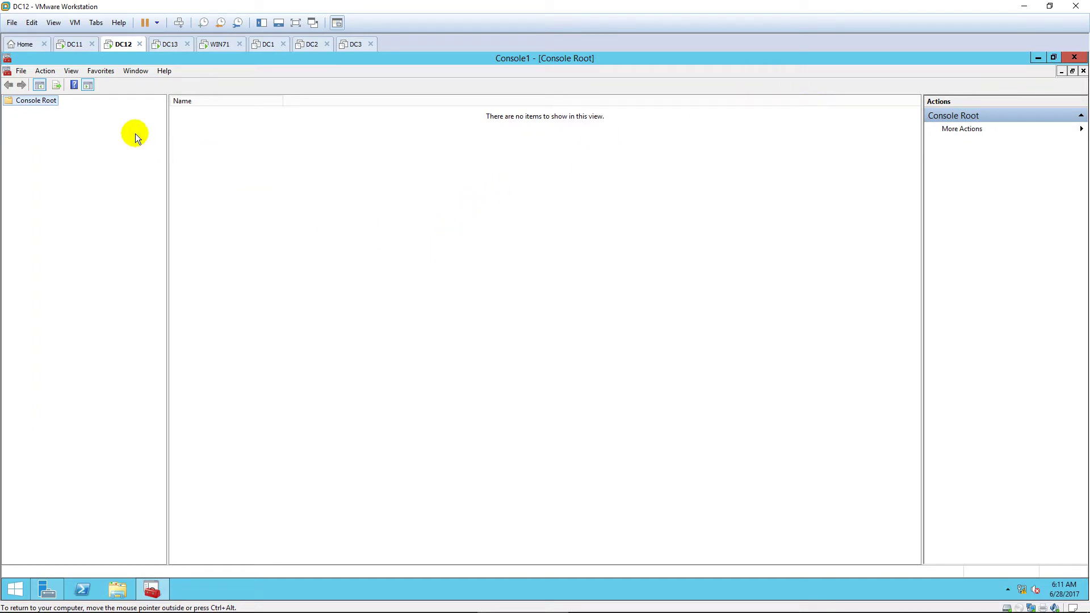
left_click(21, 76)
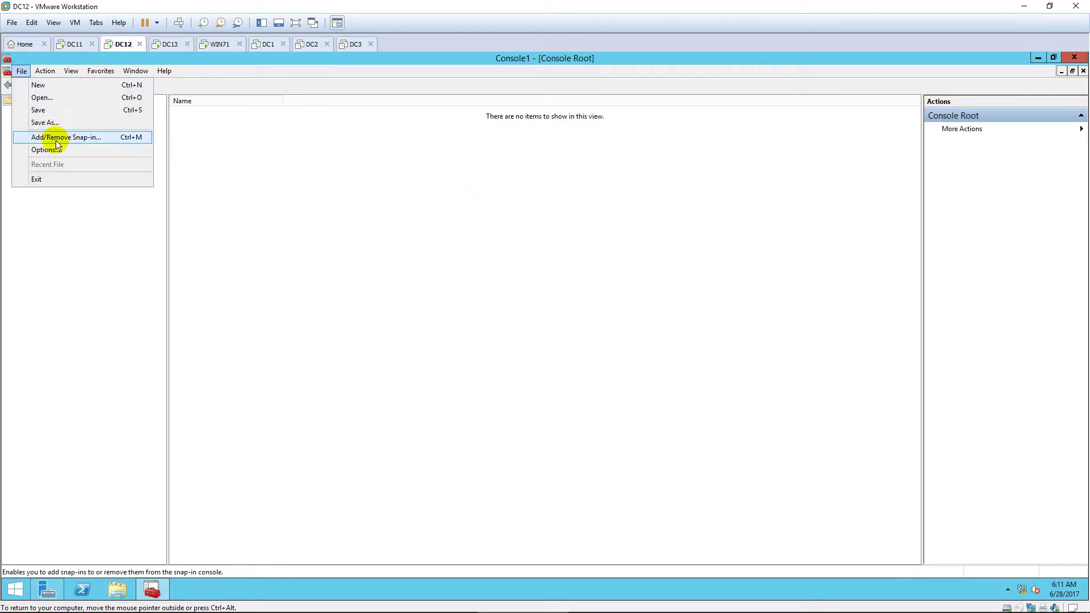
left_click(56, 141)
left_click(404, 286)
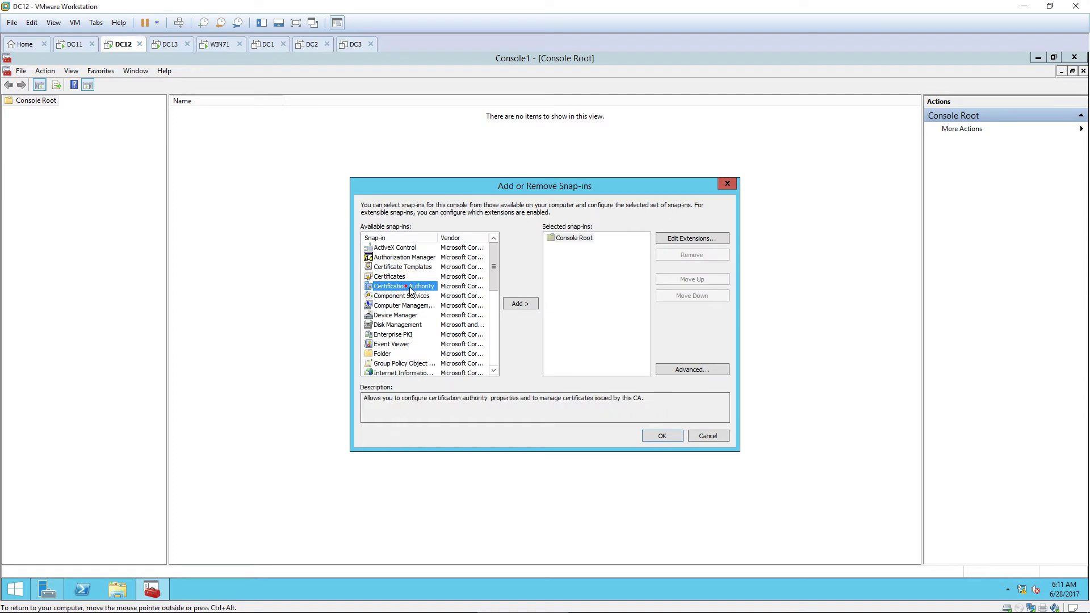
left_click(516, 304)
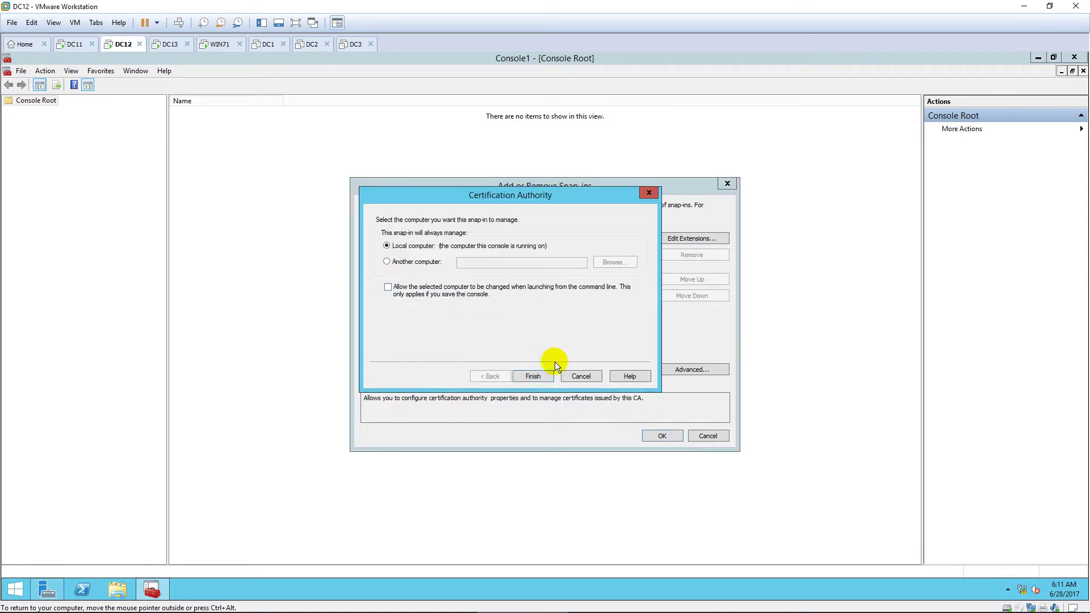
left_click(548, 376)
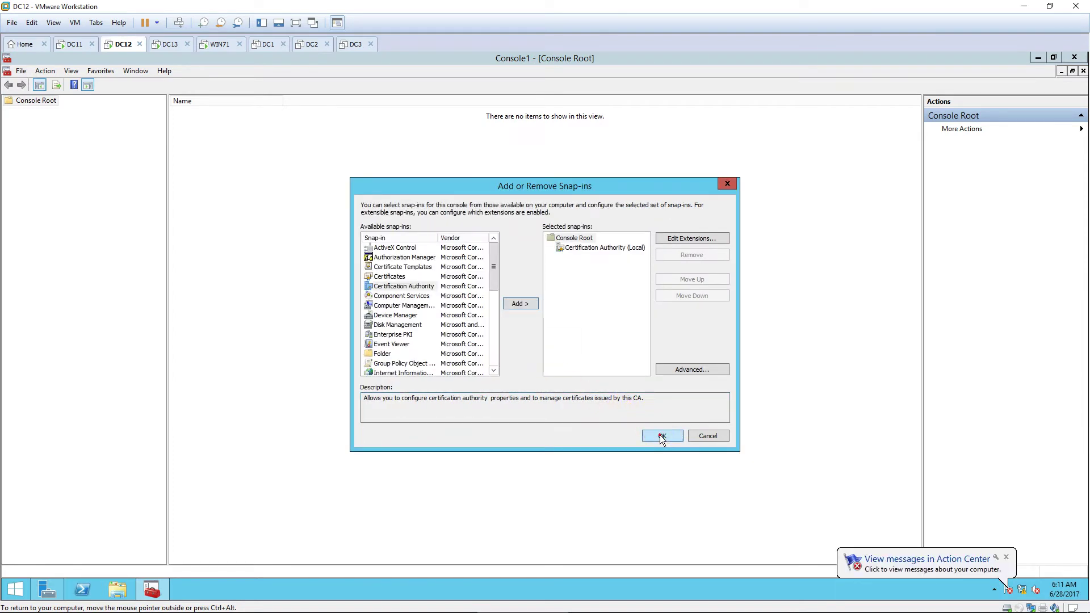
left_click(660, 435)
Step: Expand PNS-CA and show its Certificate Templates folder
left_click(9, 111)
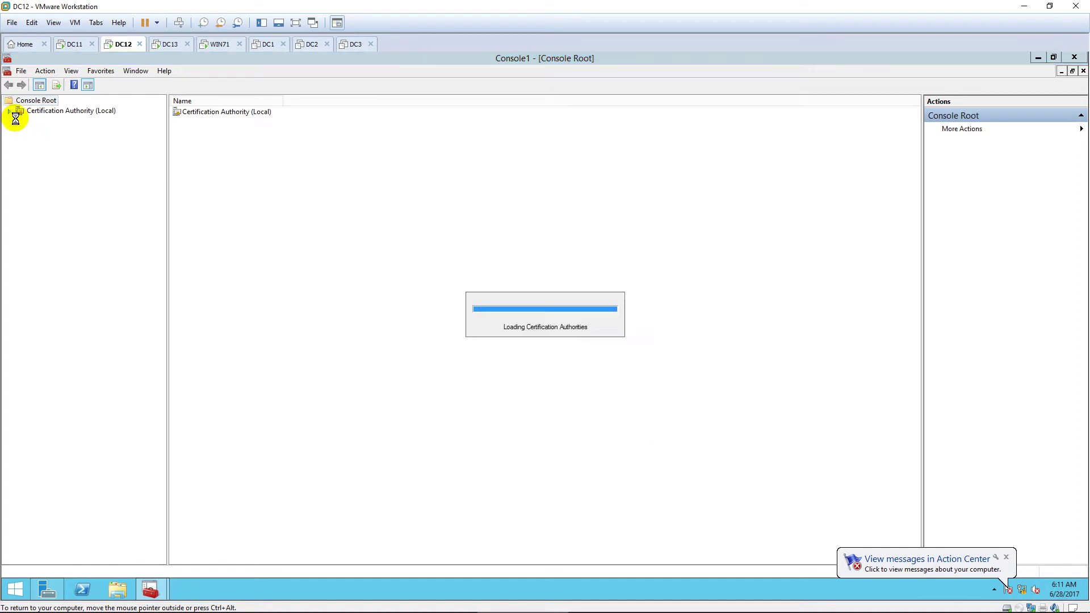
left_click(20, 122)
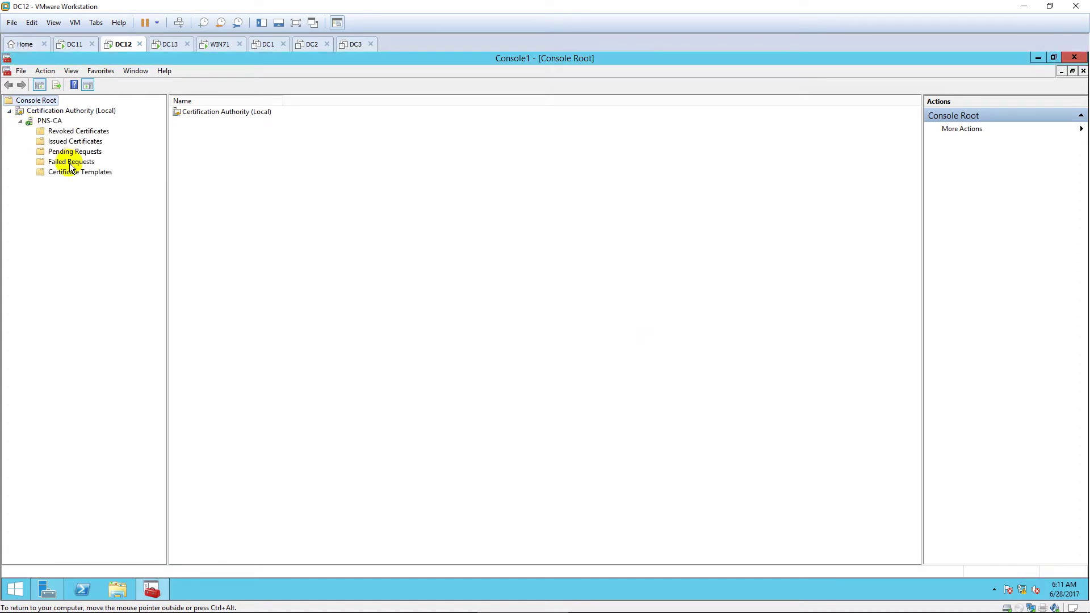
left_click(79, 172)
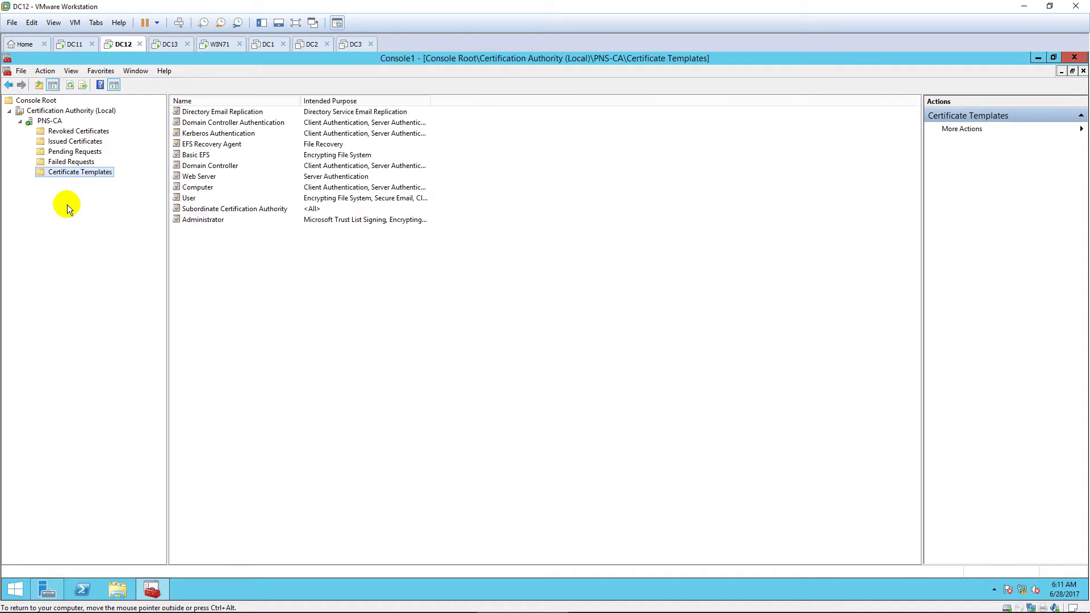
Step: Grant Authenticated Users Enroll permission on the Computer certificate template, then switch to DC13
right_click(94, 173)
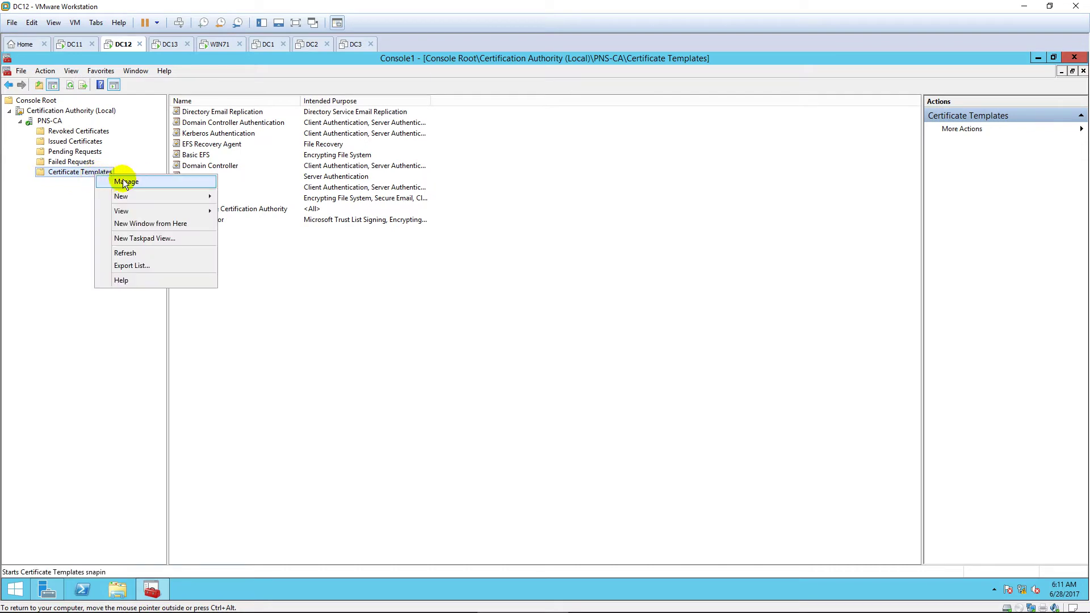
left_click(151, 181)
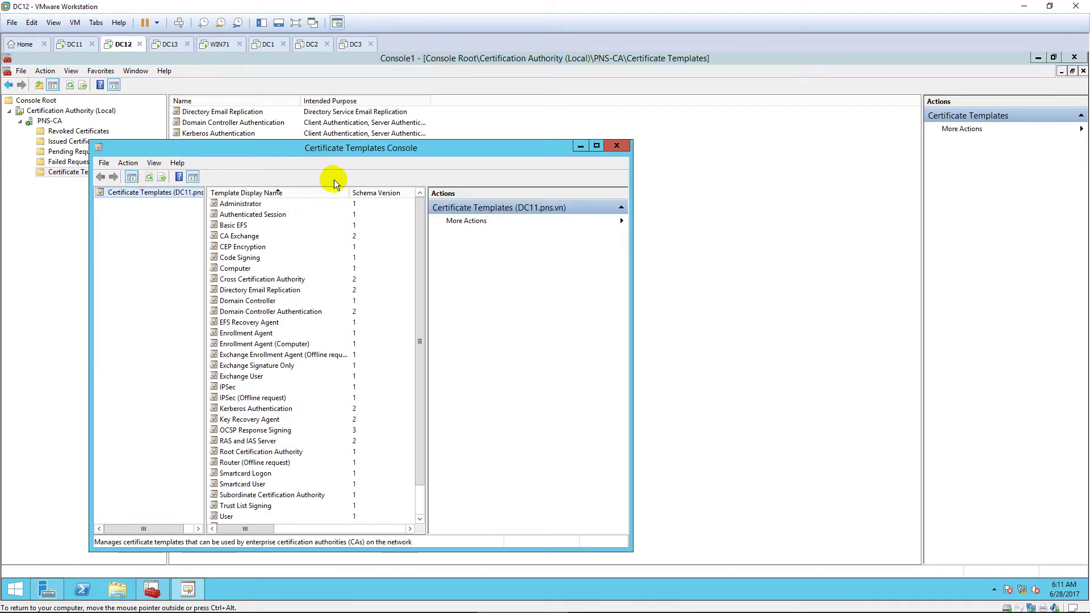
left_click(597, 147)
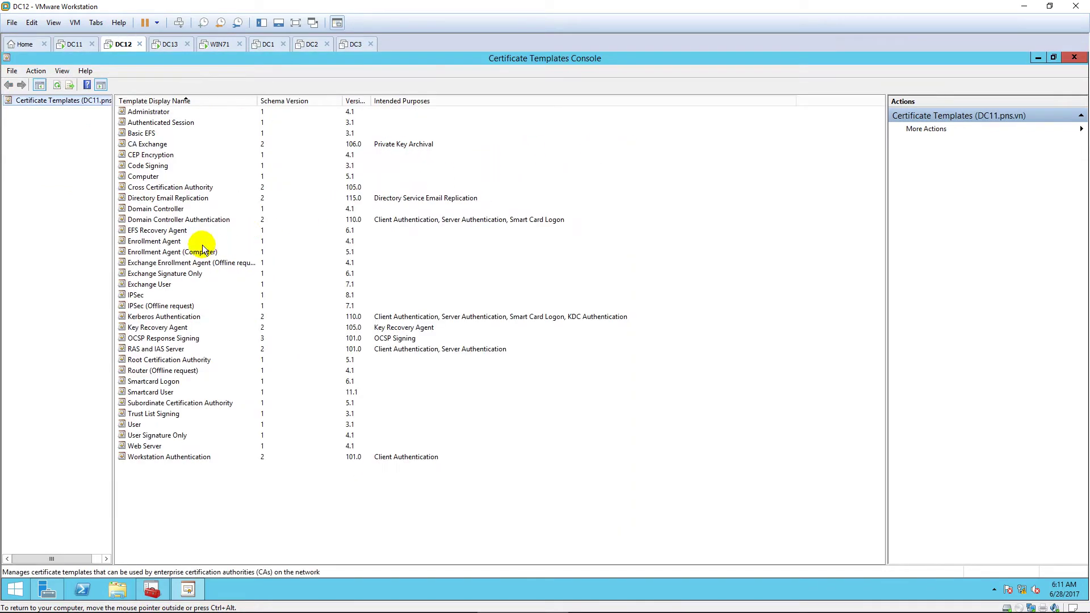
left_click(161, 178)
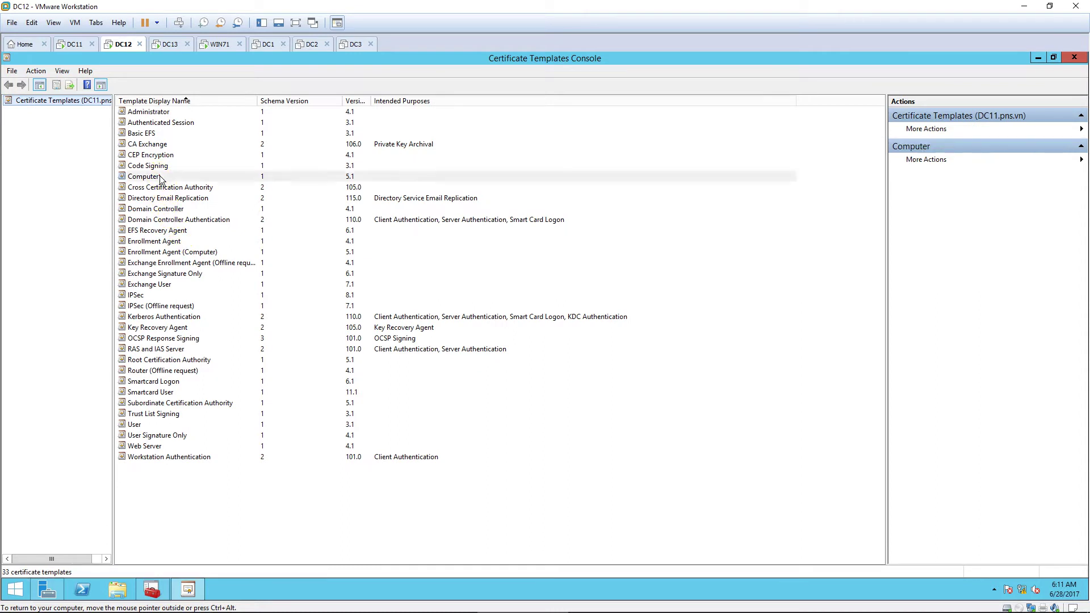
right_click(219, 176)
left_click(267, 213)
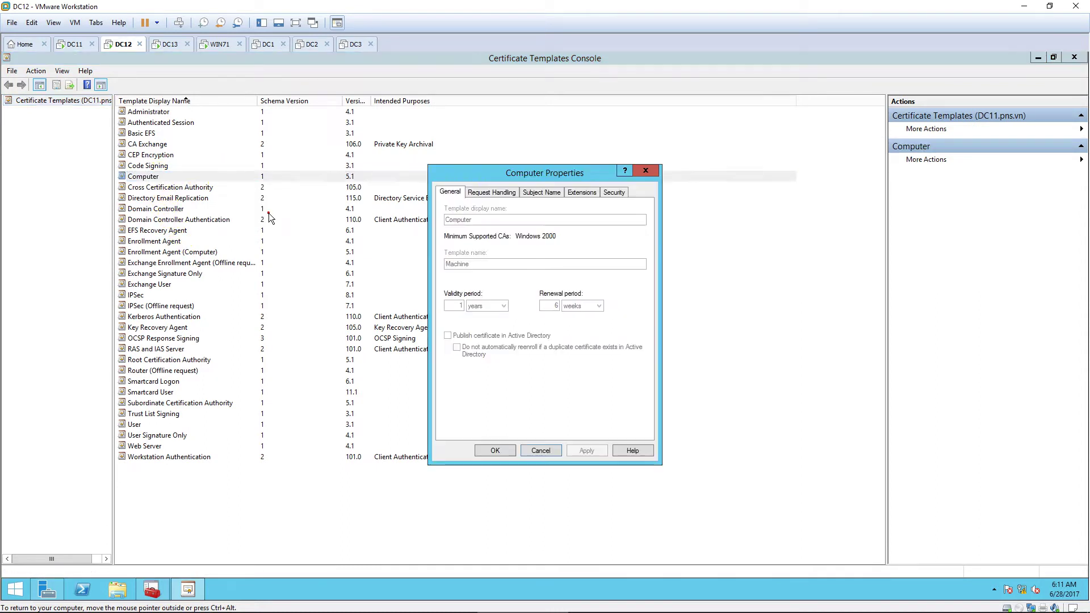
left_click(615, 191)
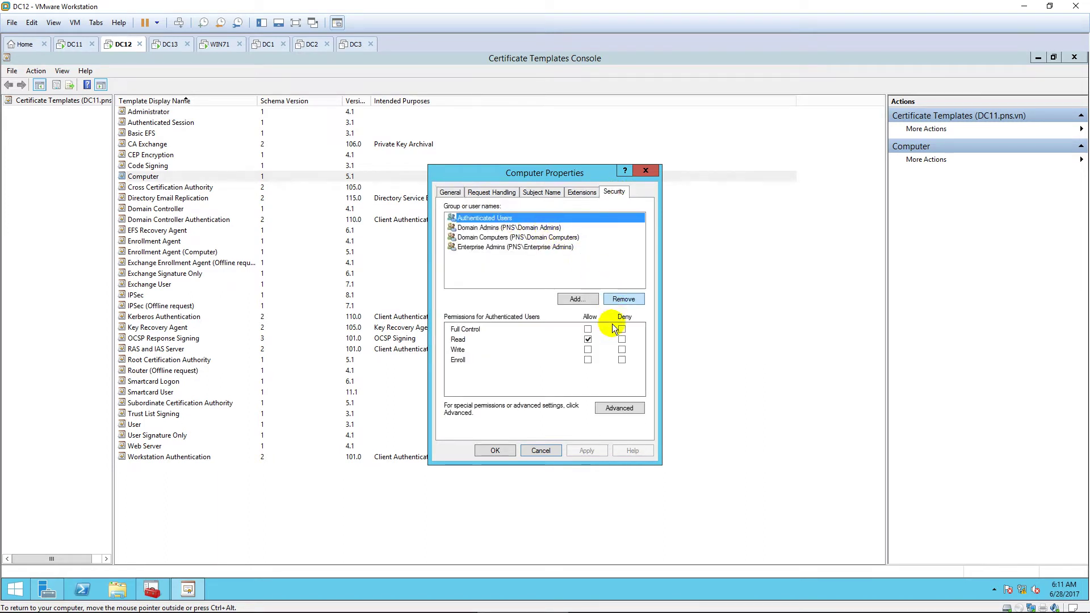
left_click(588, 360)
left_click(494, 448)
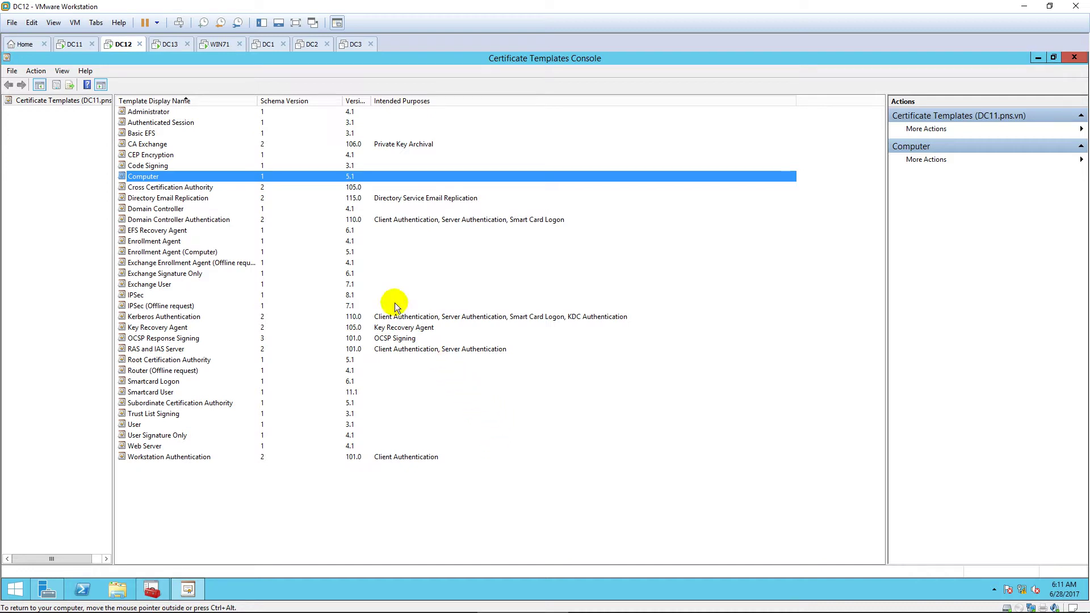
left_click(170, 44)
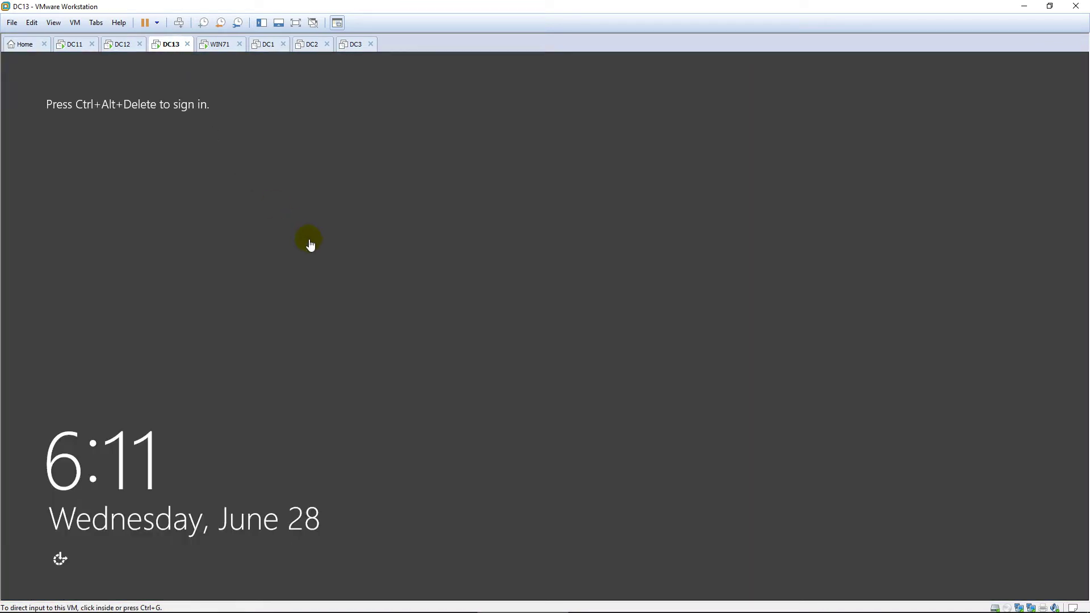
Step: Sign in to DC13 as administrator and search the Start screen for ncpa.cpl
key("ctrl+alt+Insert")
type("Pa$$w0rd")
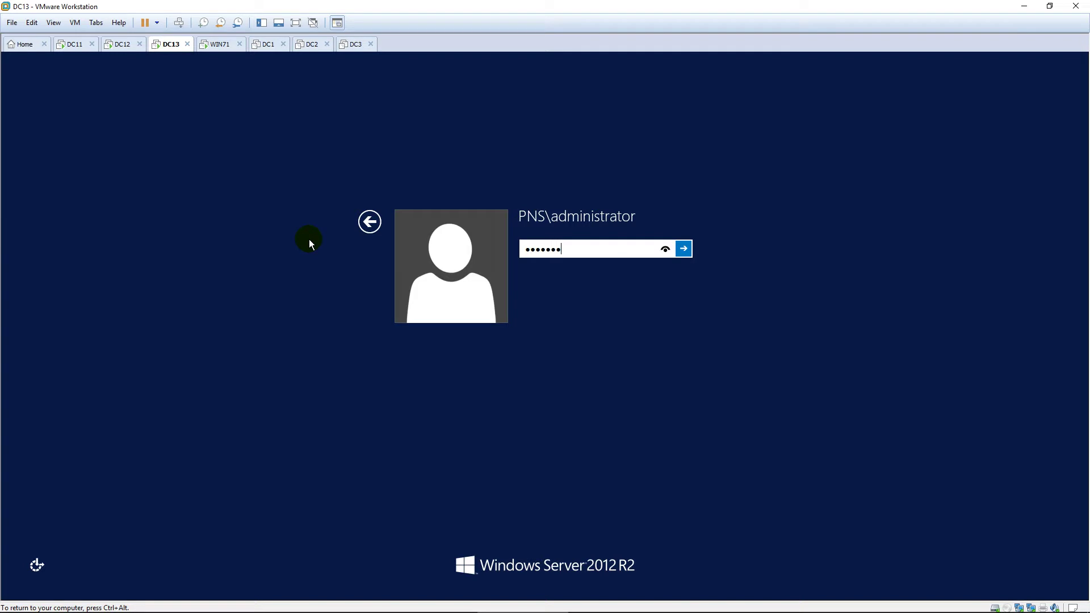
key("Return")
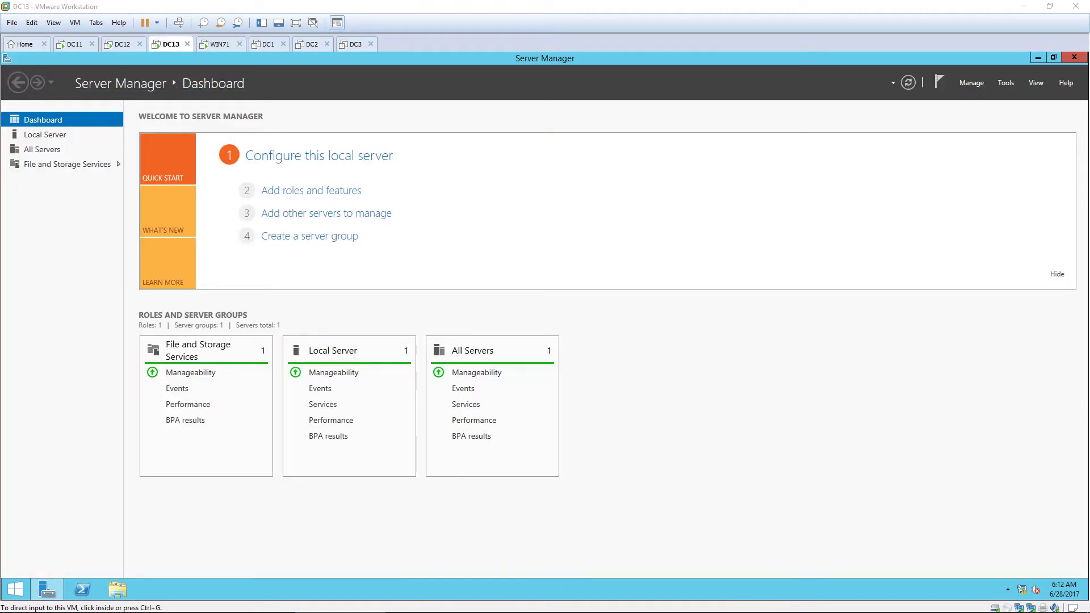
left_click(860, 361)
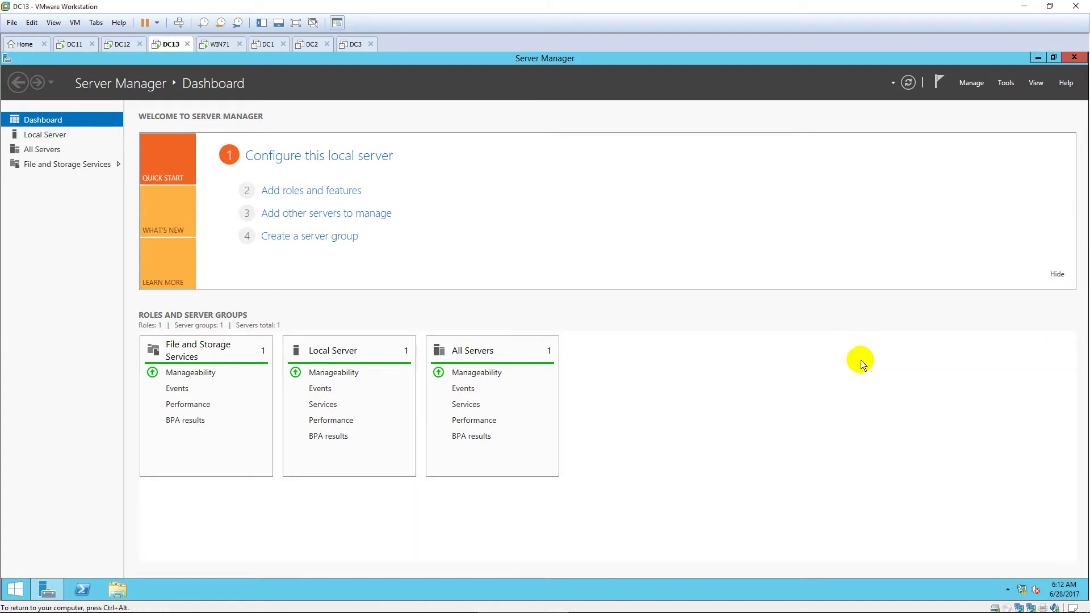
key("super")
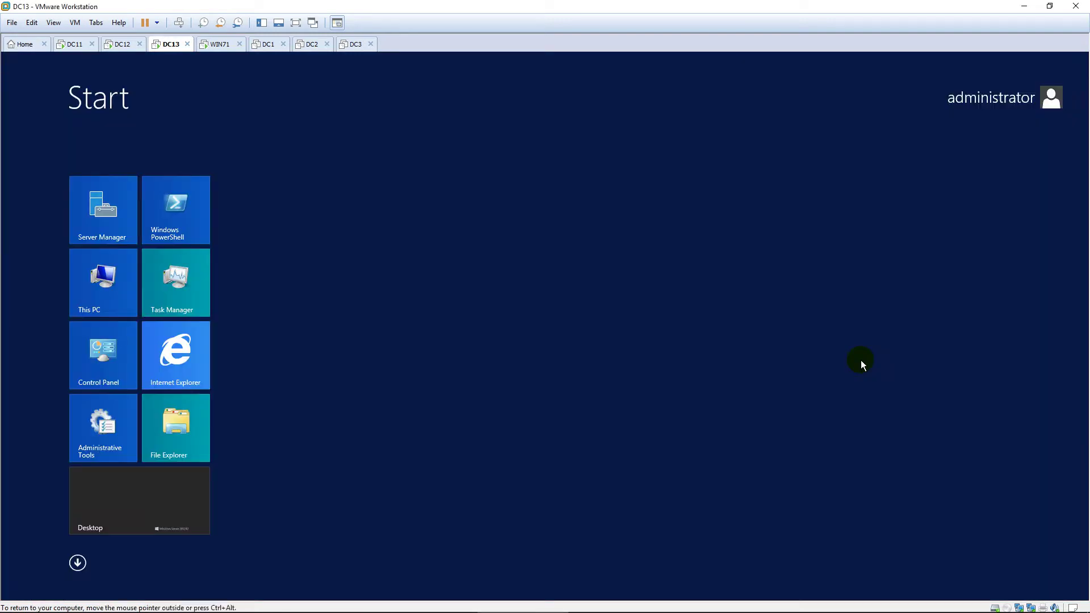
type("ncpa.cpl")
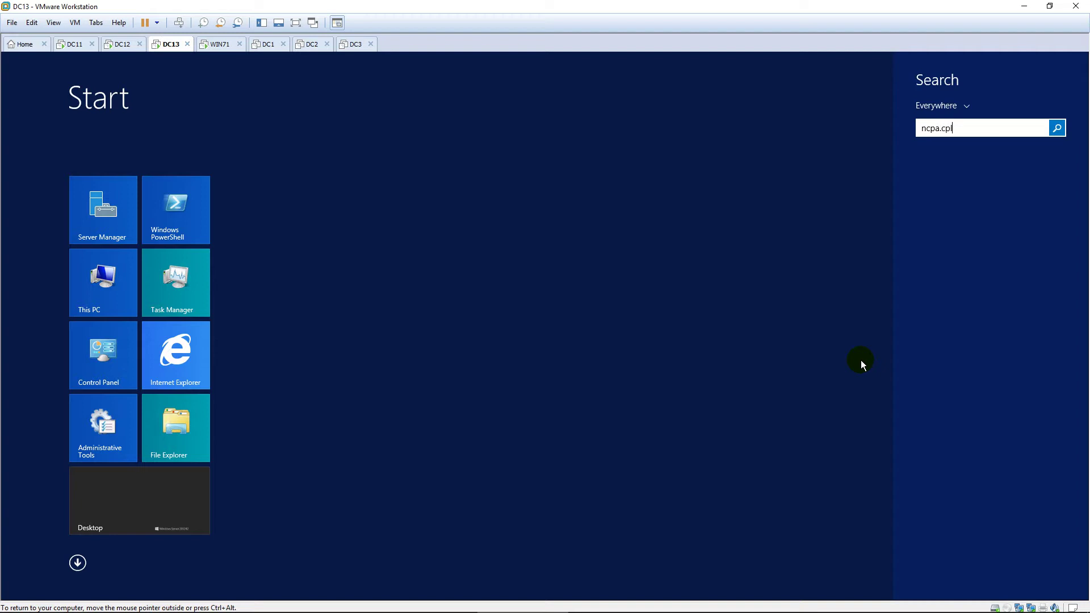
Step: Rename Ethernet0 to LAN and check its IPv4 settings
key("Return")
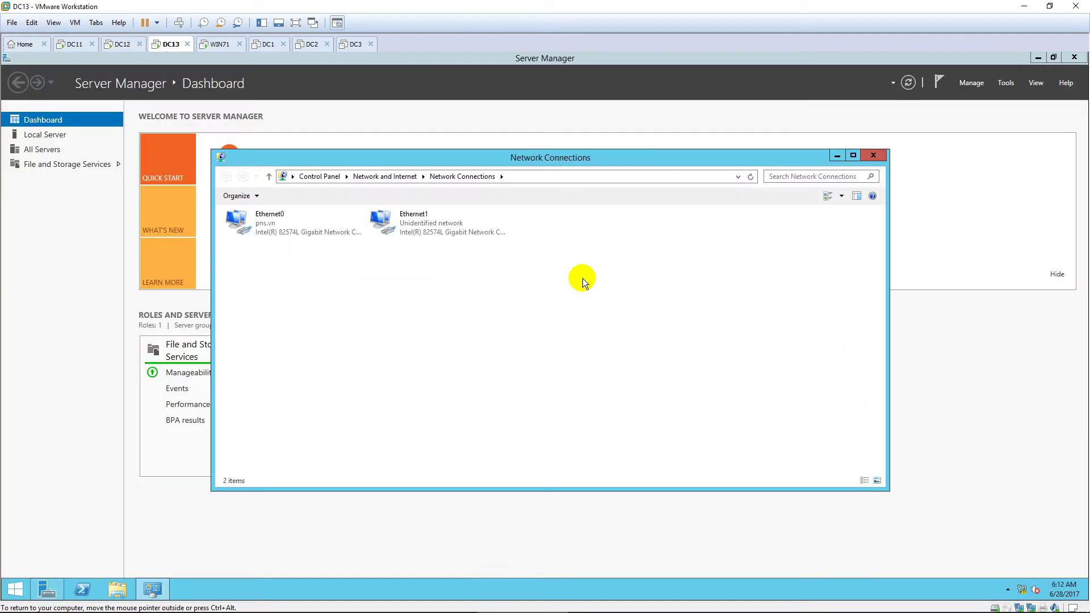
left_click(313, 227)
left_click(283, 215)
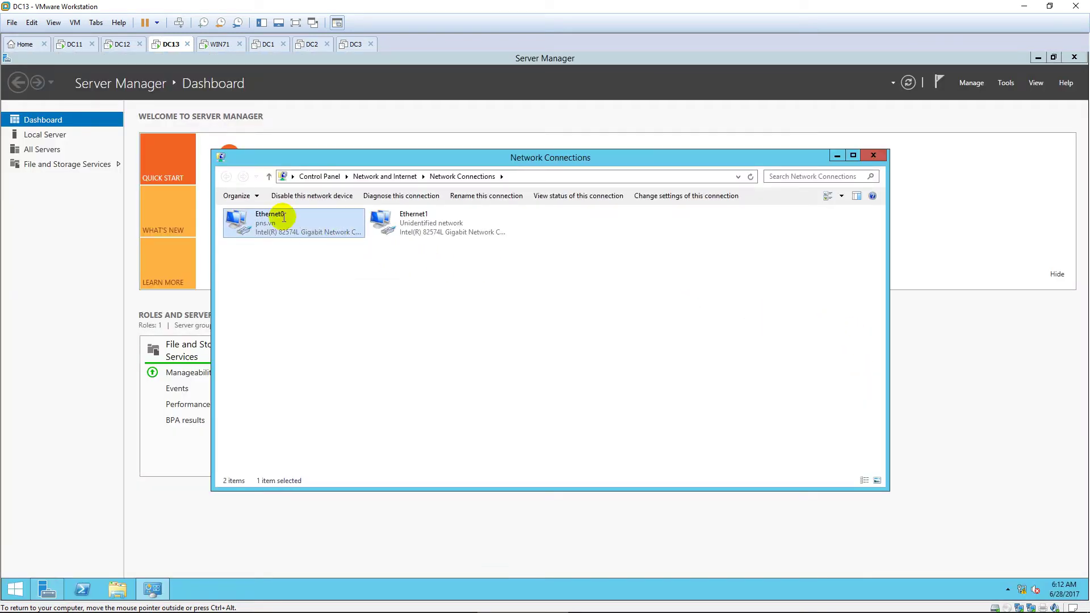
type("LAN")
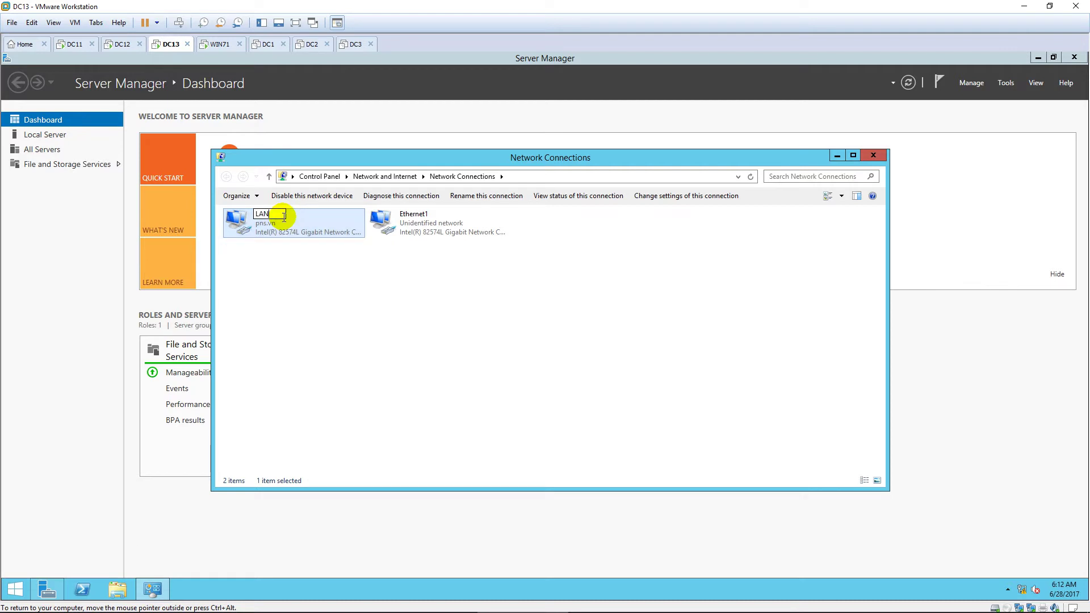
key("Return")
double_click(283, 217)
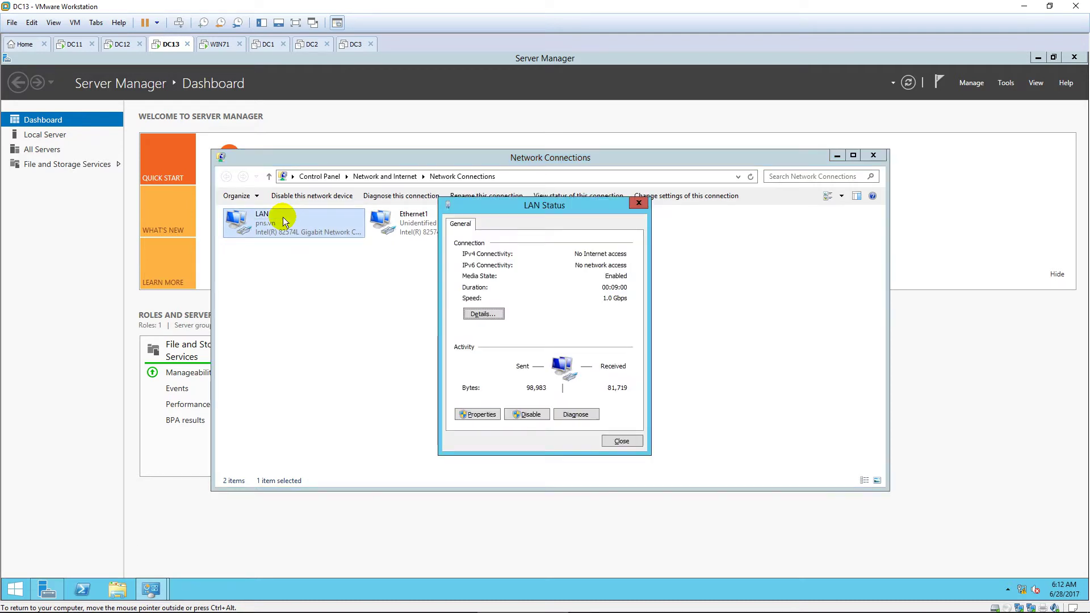
left_click(477, 414)
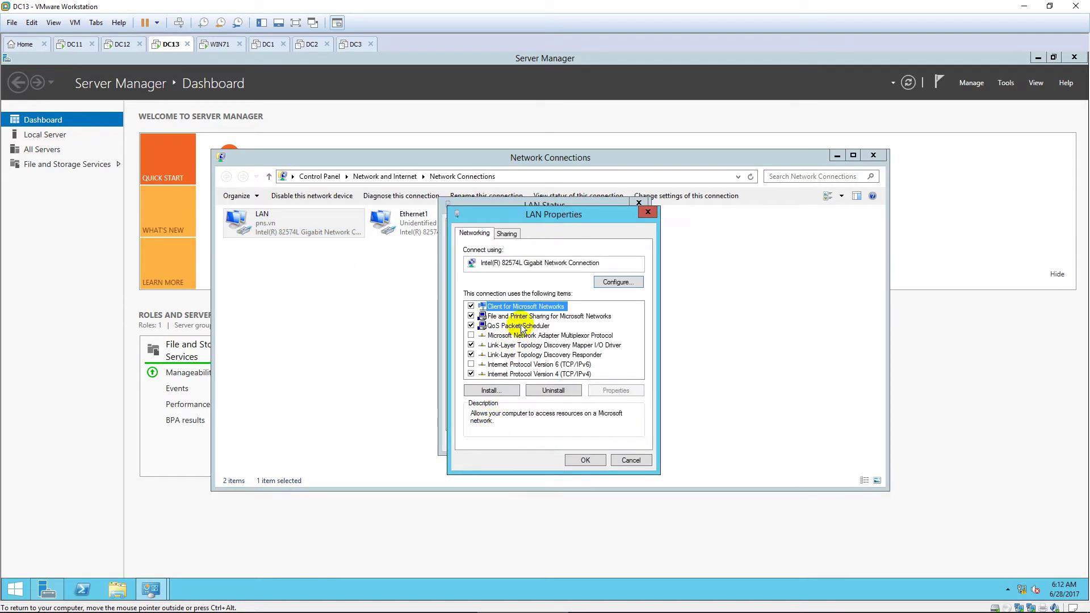
double_click(536, 374)
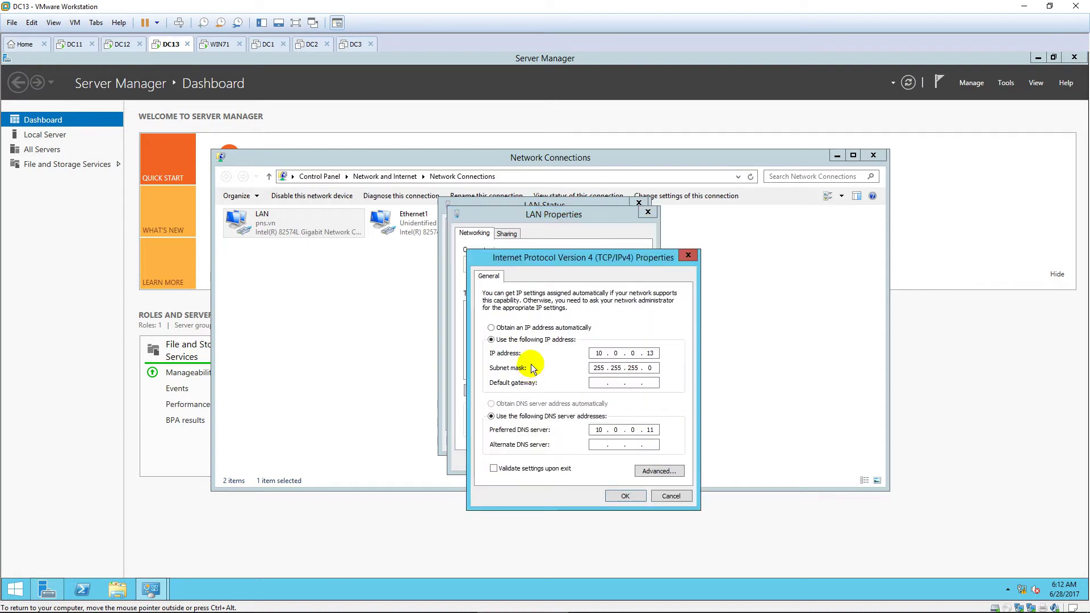
left_click(624, 495)
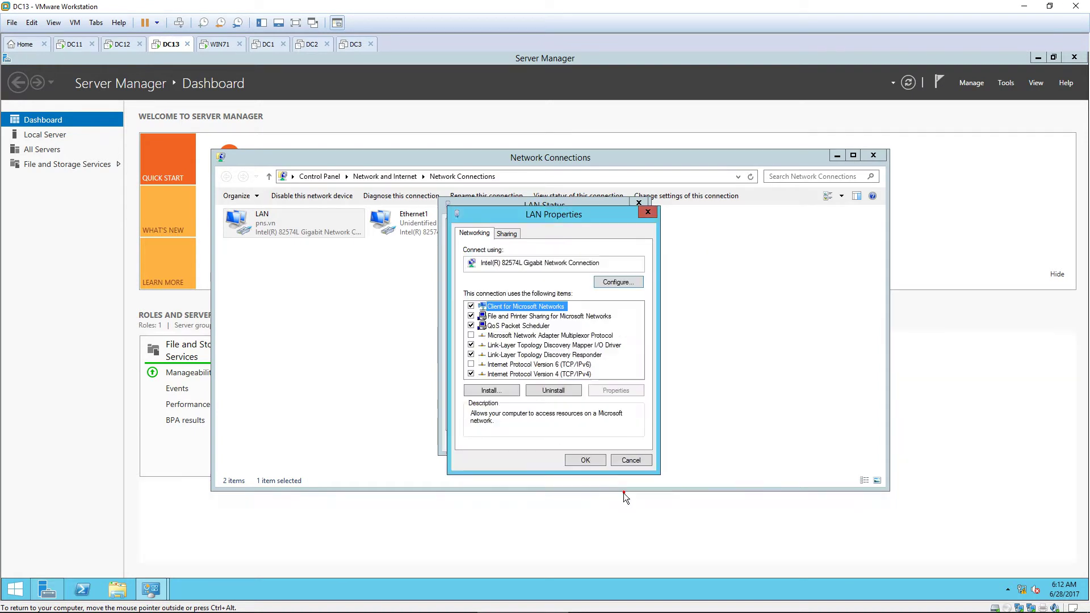
left_click(598, 465)
left_click(608, 443)
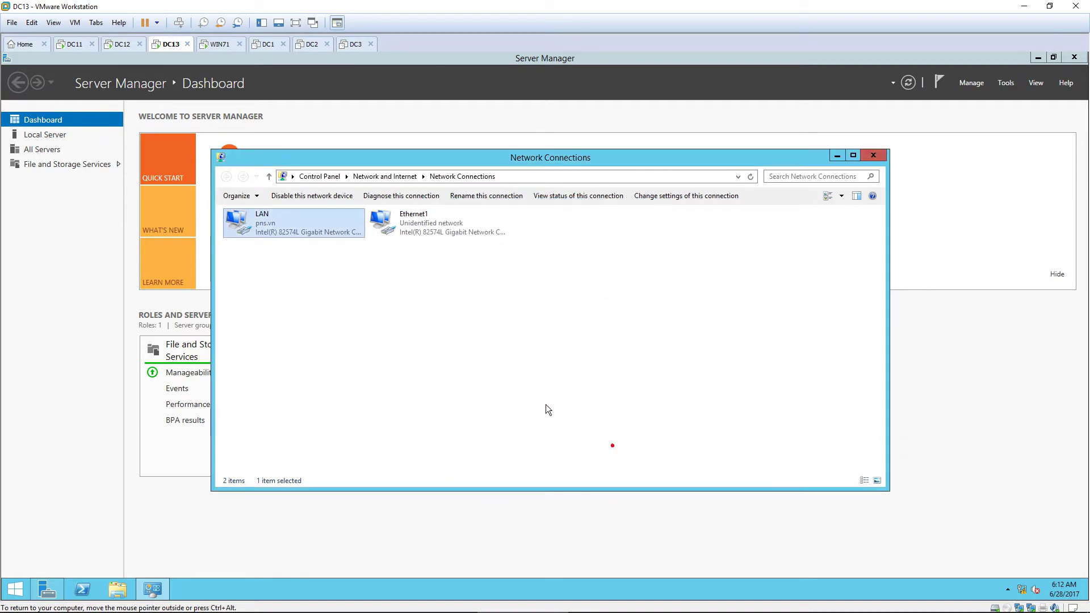
Step: Rename Ethernet1 to Internet
left_click(429, 226)
left_click(435, 232)
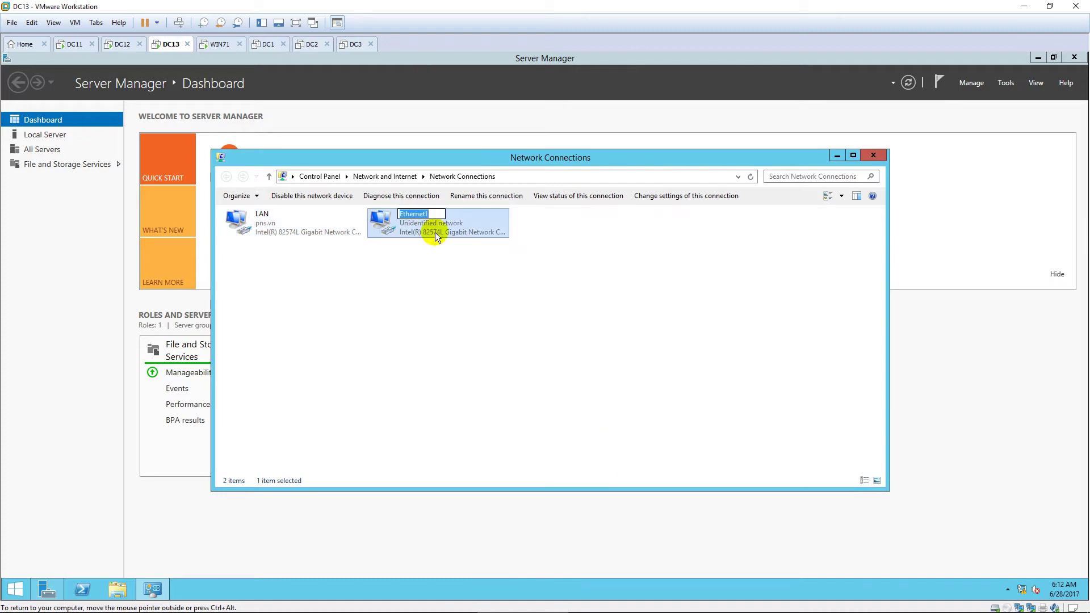
type("Internet")
left_click(441, 274)
Step: Give the Internet adapter static IP 10.0.2.13 with mask 255.255.255.0 and close Network Connections
double_click(439, 231)
left_click(491, 416)
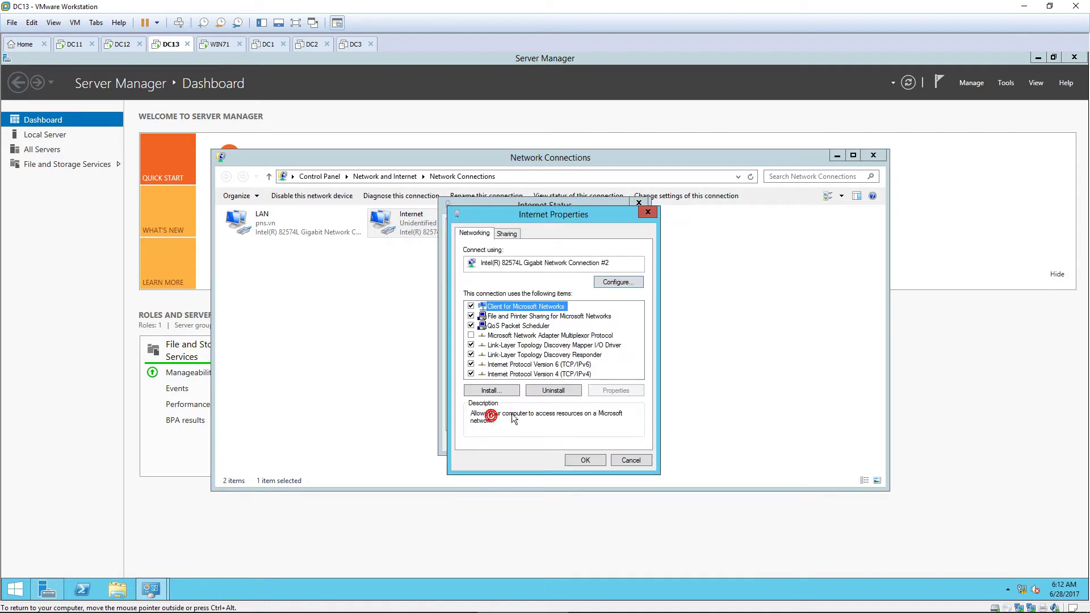
double_click(553, 374)
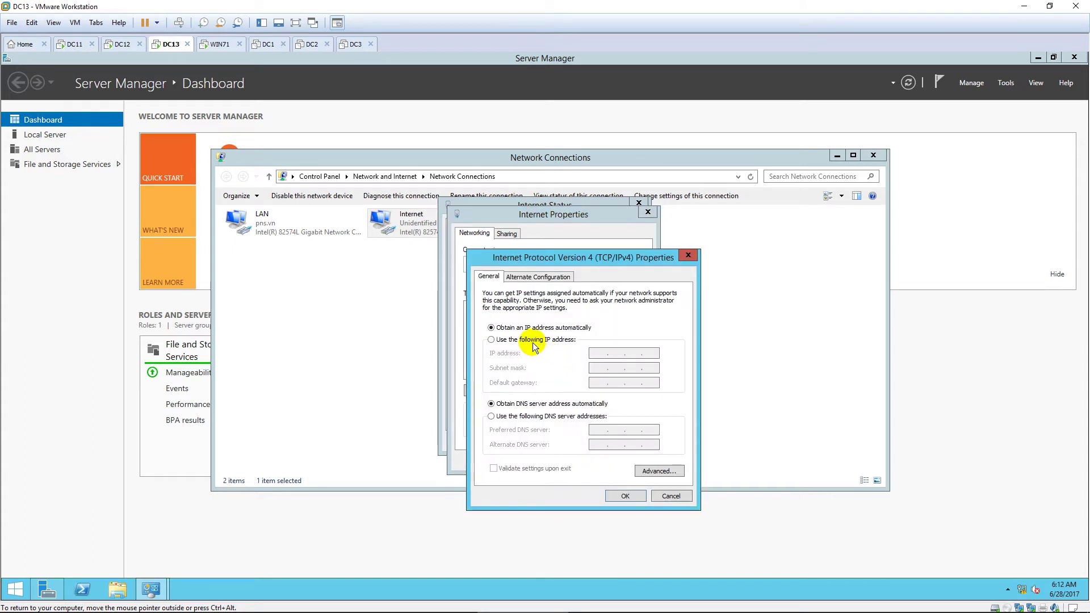
left_click(534, 342)
left_click(601, 354)
type("10.0.0")
type(".")
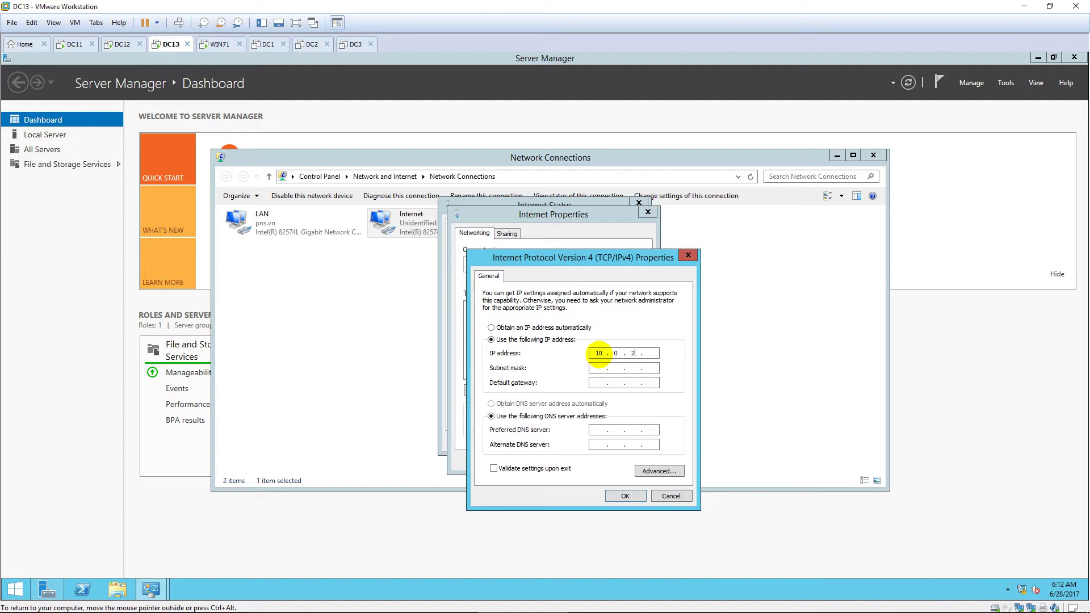
type("13")
key("Tab")
type("255 . 255 . 255")
left_click(627, 493)
left_click(596, 464)
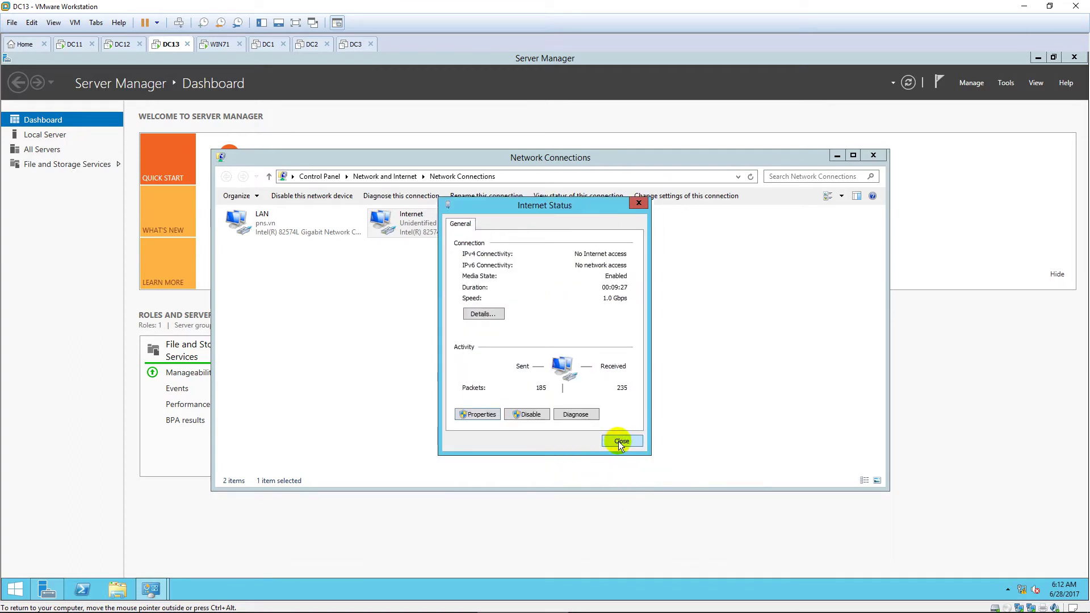
left_click(618, 442)
left_click(873, 155)
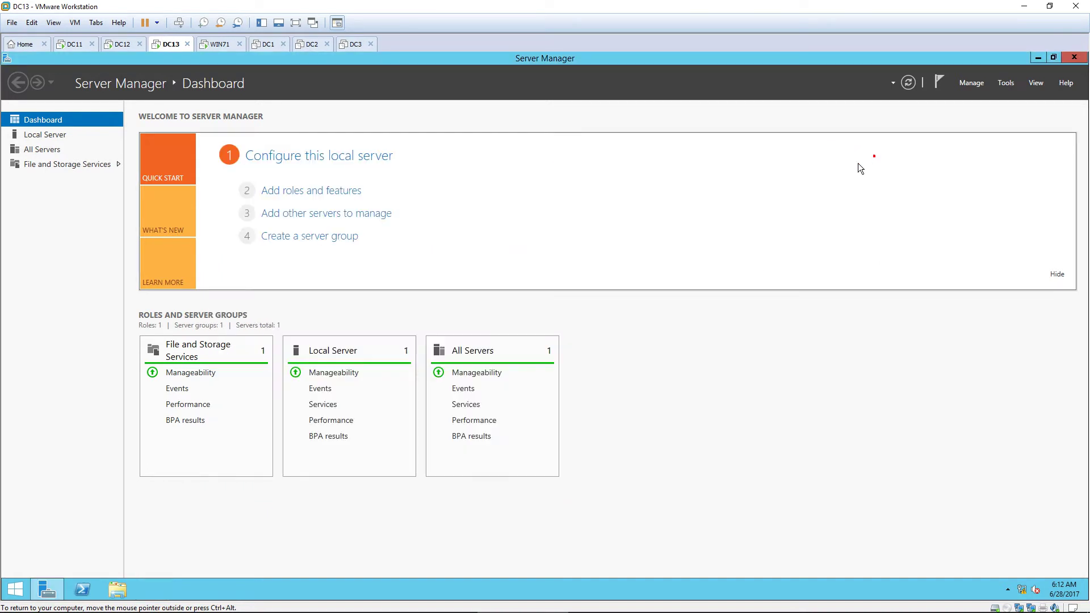
key("ctrl+alt")
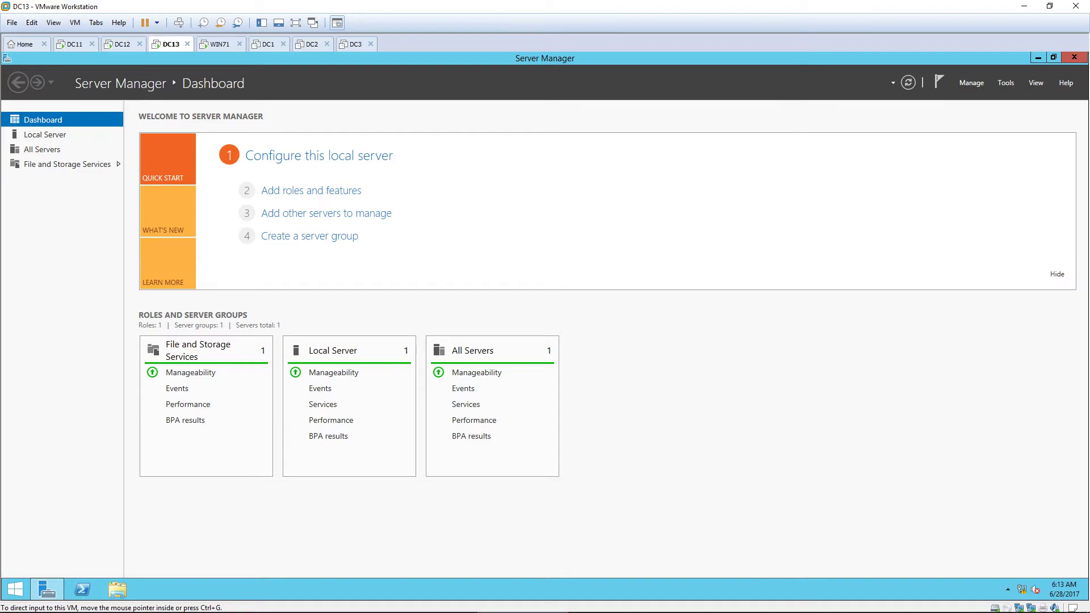
Step: In the Notepad guide, highlight and read the DC13 steps from MMC through NAT
key("alt+Tab")
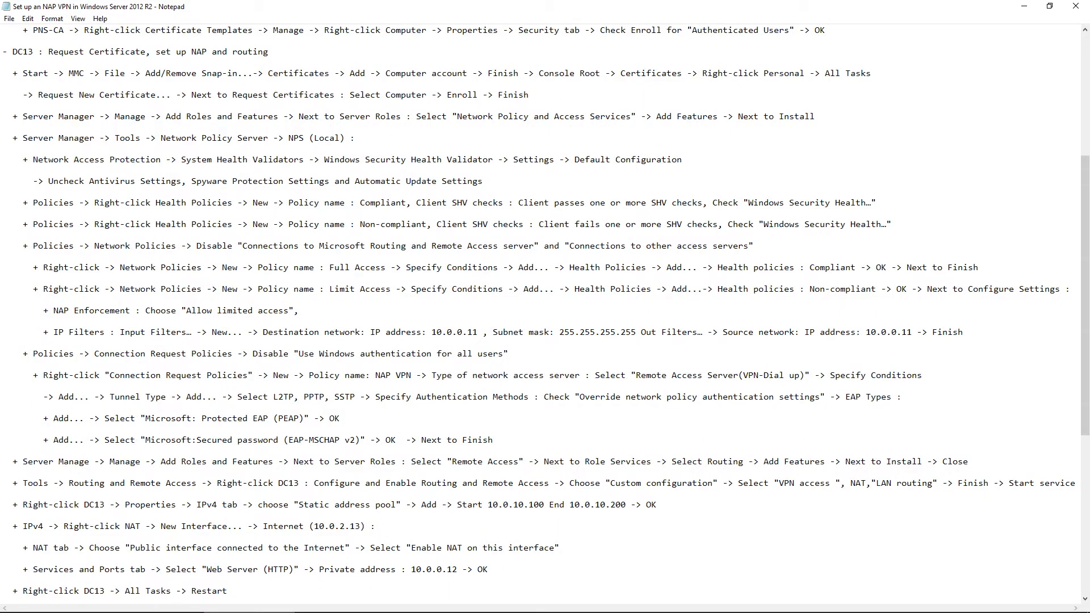
left_click_drag(13, 52, 265, 52)
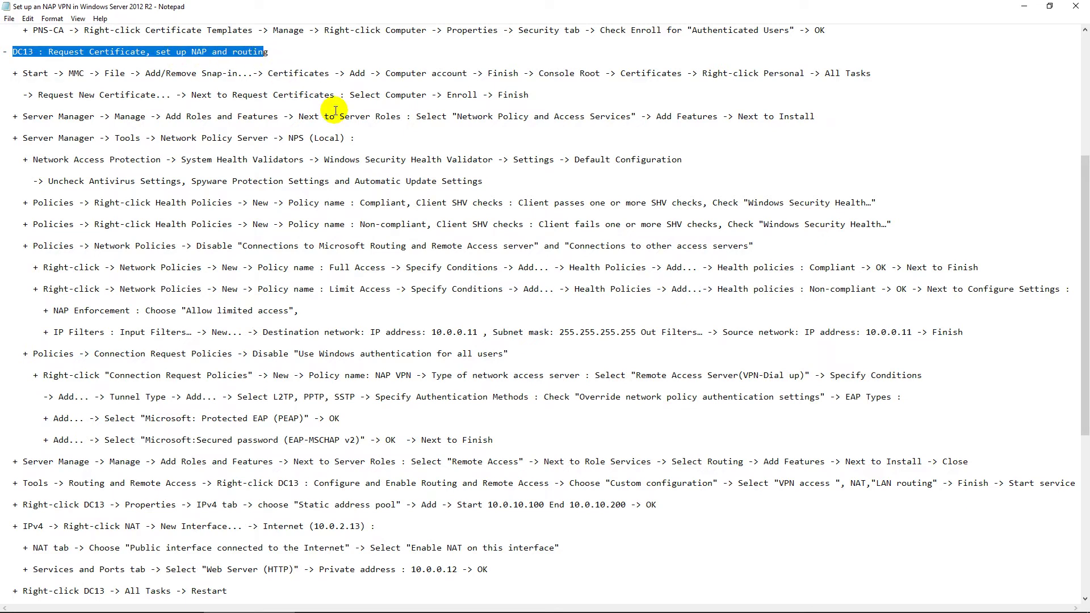
left_click(108, 80)
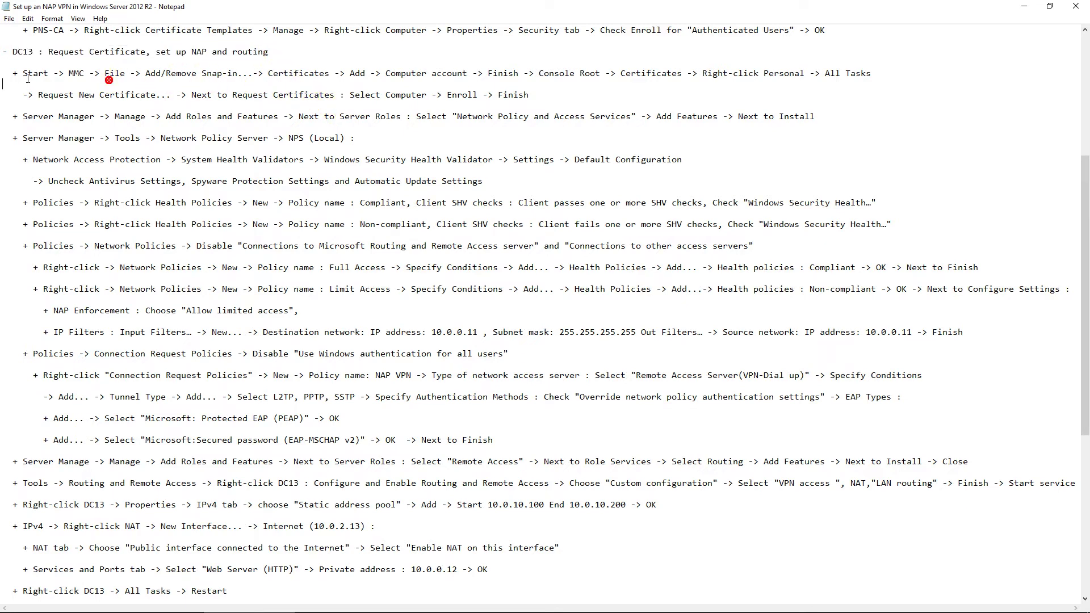
left_click_drag(23, 73, 279, 557)
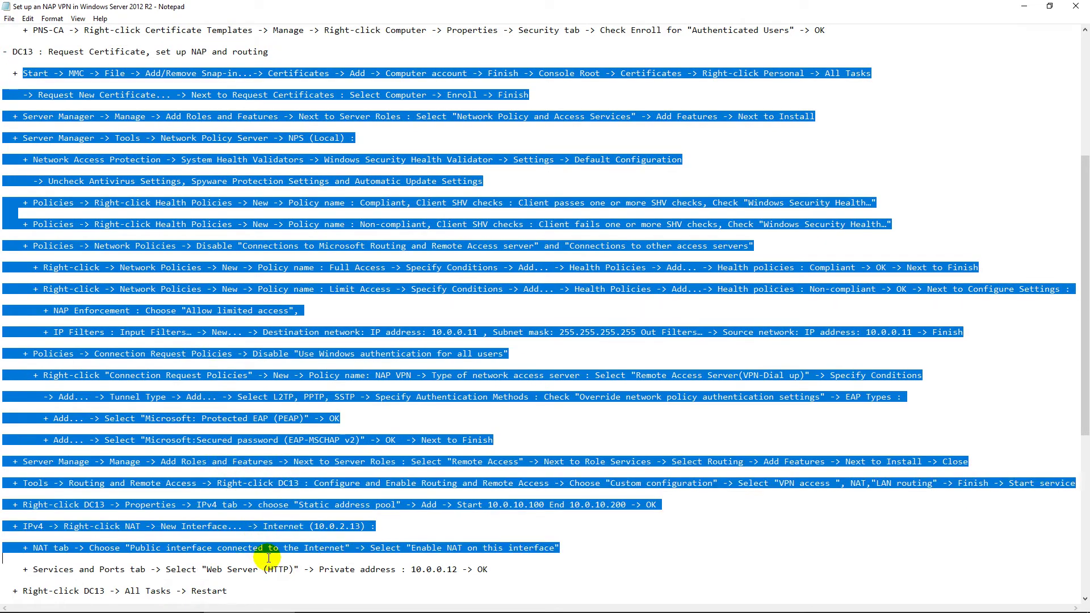
left_click(523, 313)
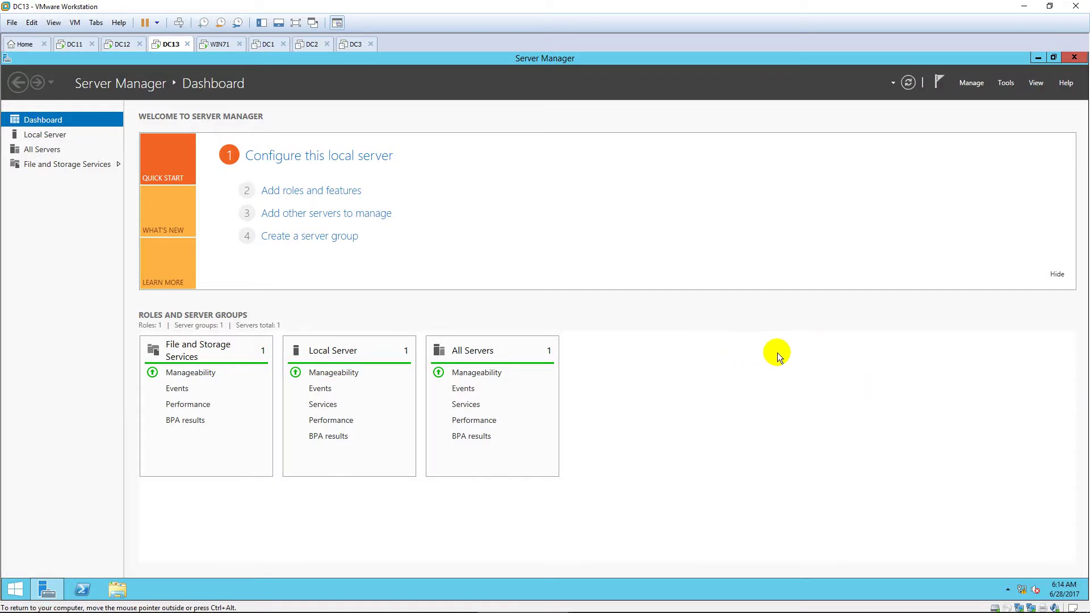
Step: Launch an empty management console with mmc from the Start screen and maximize it
key("super")
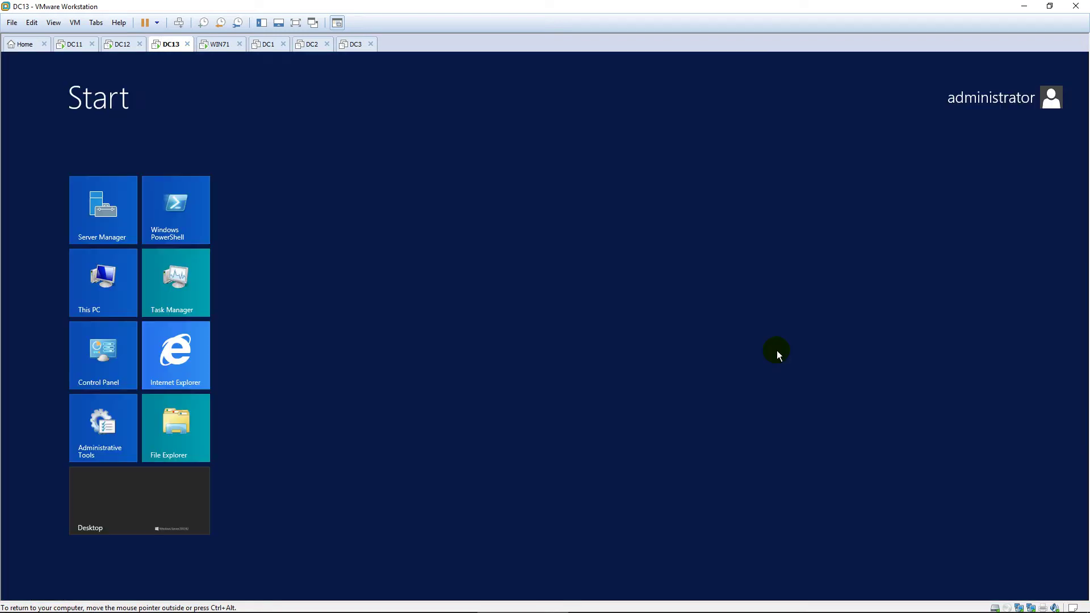
type("mmc")
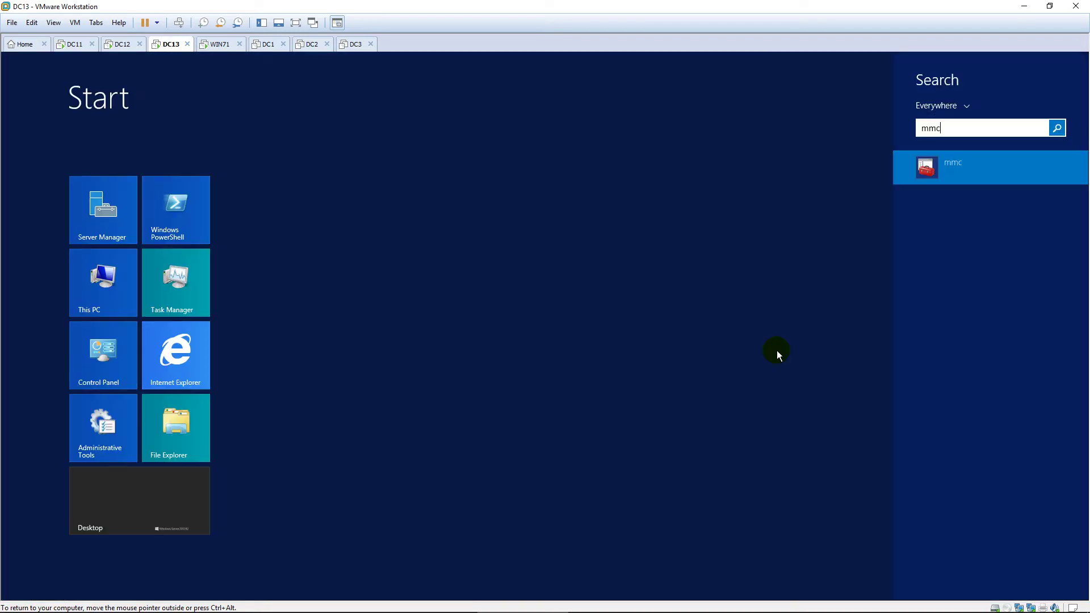
key("Return")
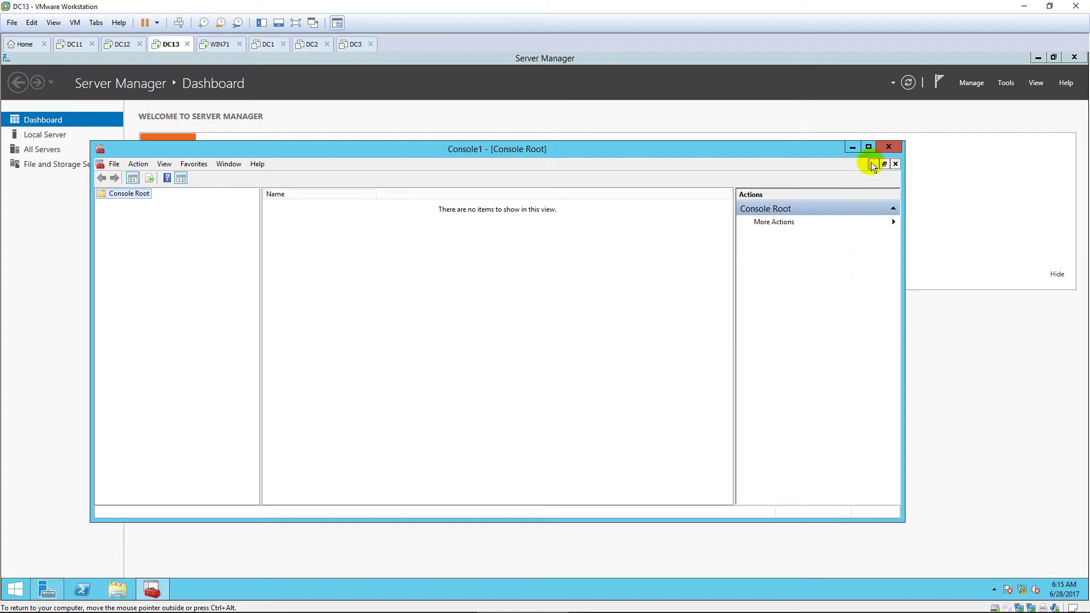
left_click(867, 147)
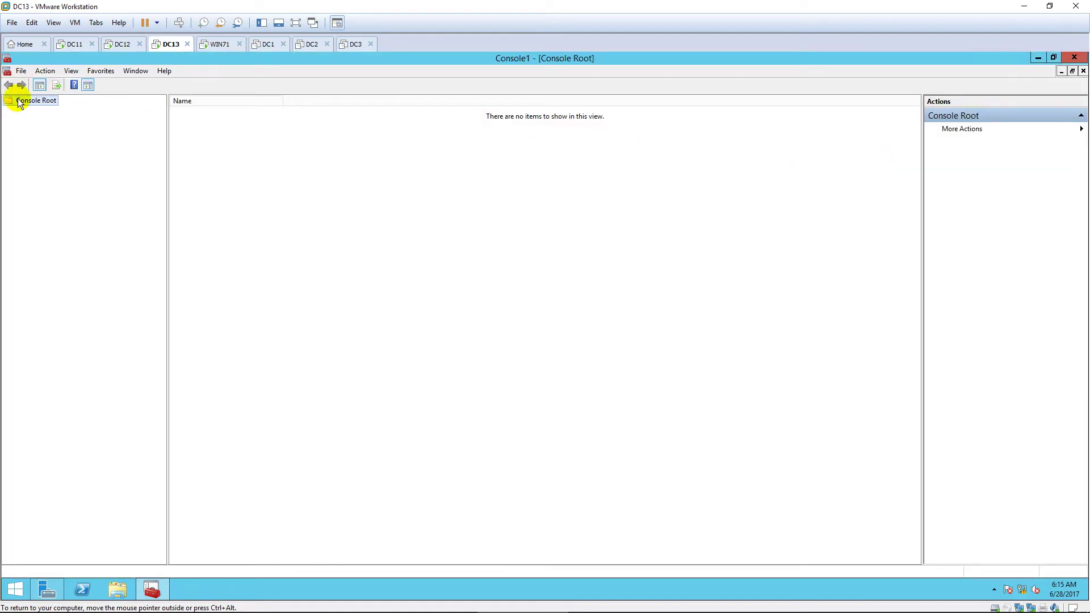
Step: Add the Certificates snap-in for the local computer account to the console
left_click(20, 70)
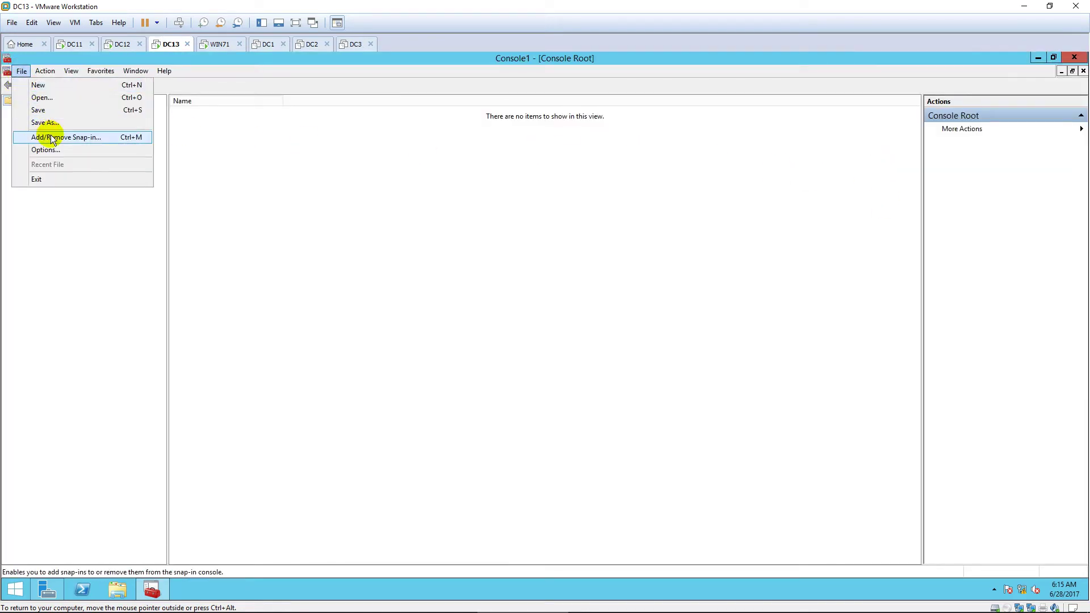
left_click(51, 137)
left_click(397, 267)
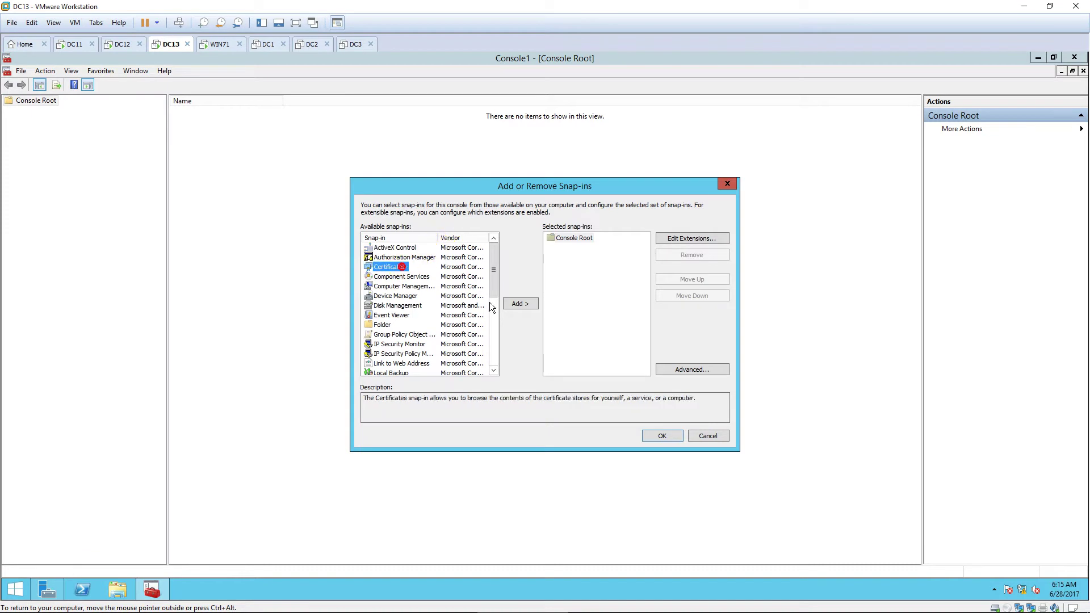
left_click(521, 303)
left_click(408, 257)
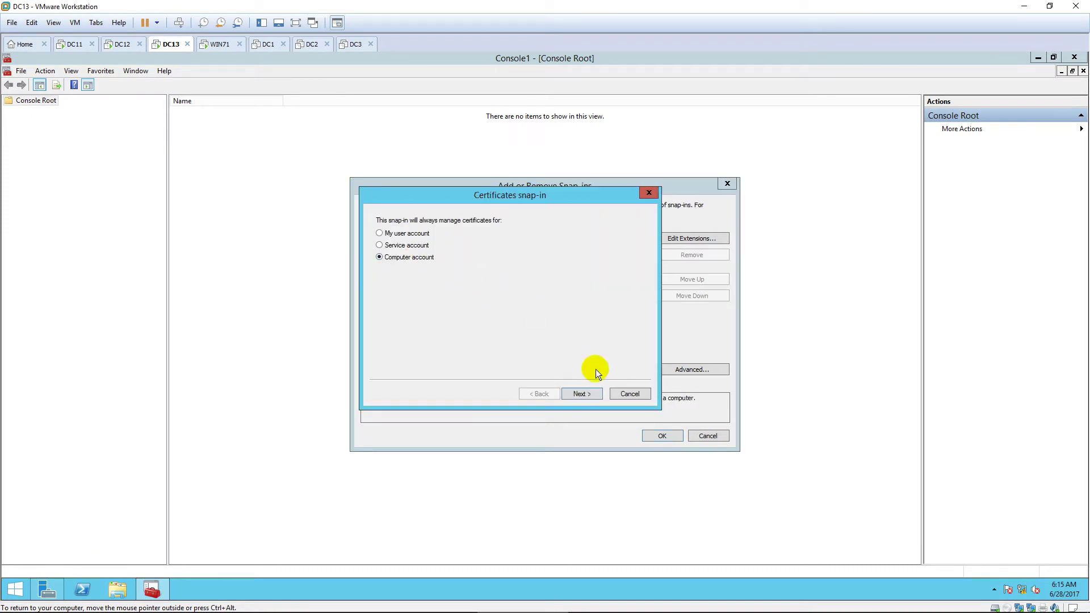
left_click(593, 393)
left_click(591, 393)
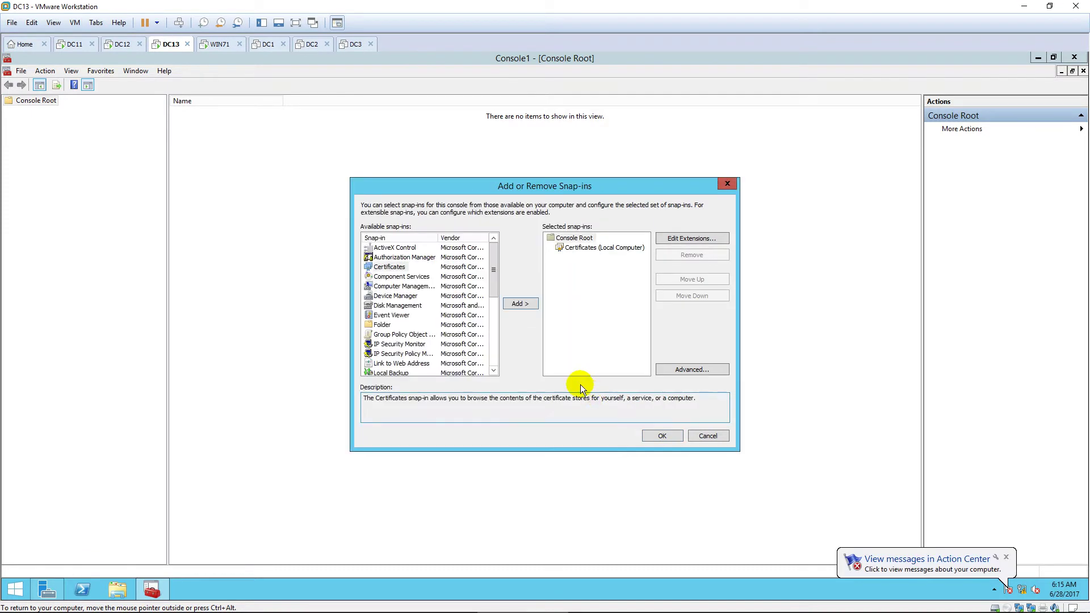
left_click(662, 437)
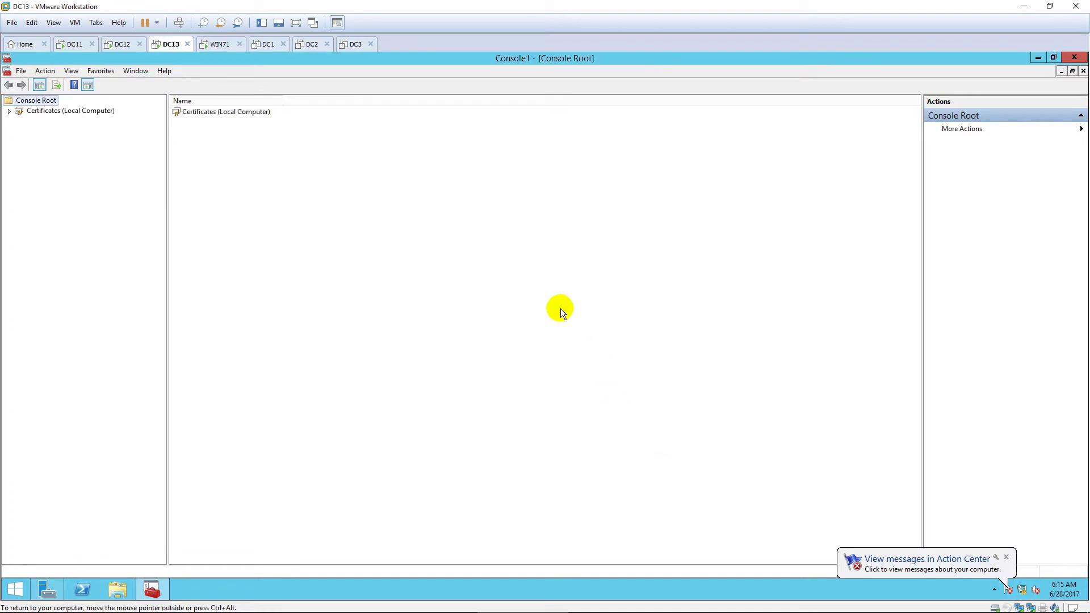
Step: Expand the local computer certificate stores and bring up task options for the Personal store
left_click(9, 112)
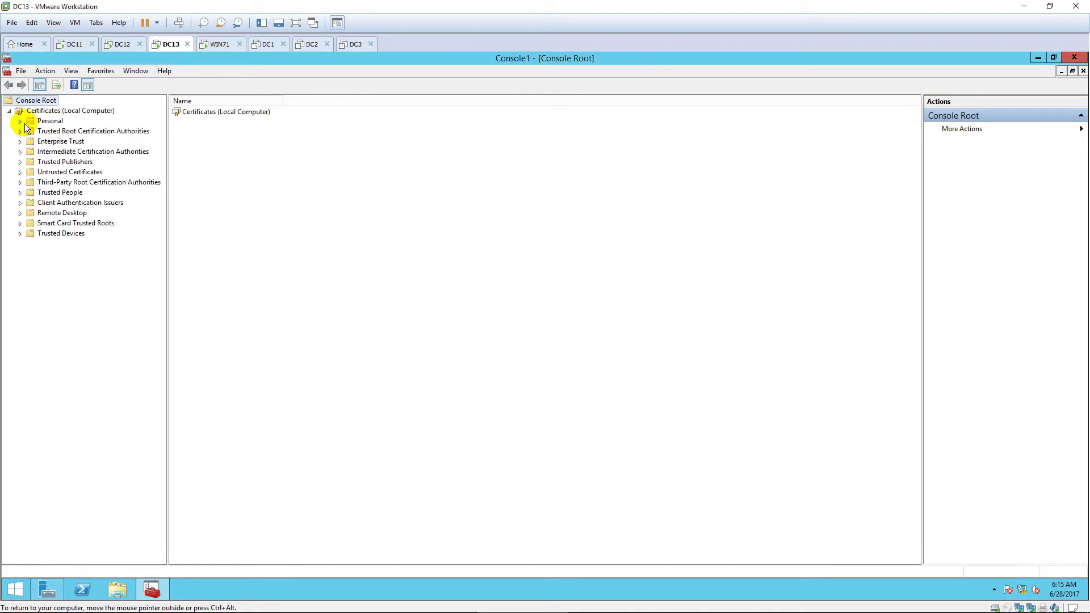
left_click(55, 122)
right_click(59, 123)
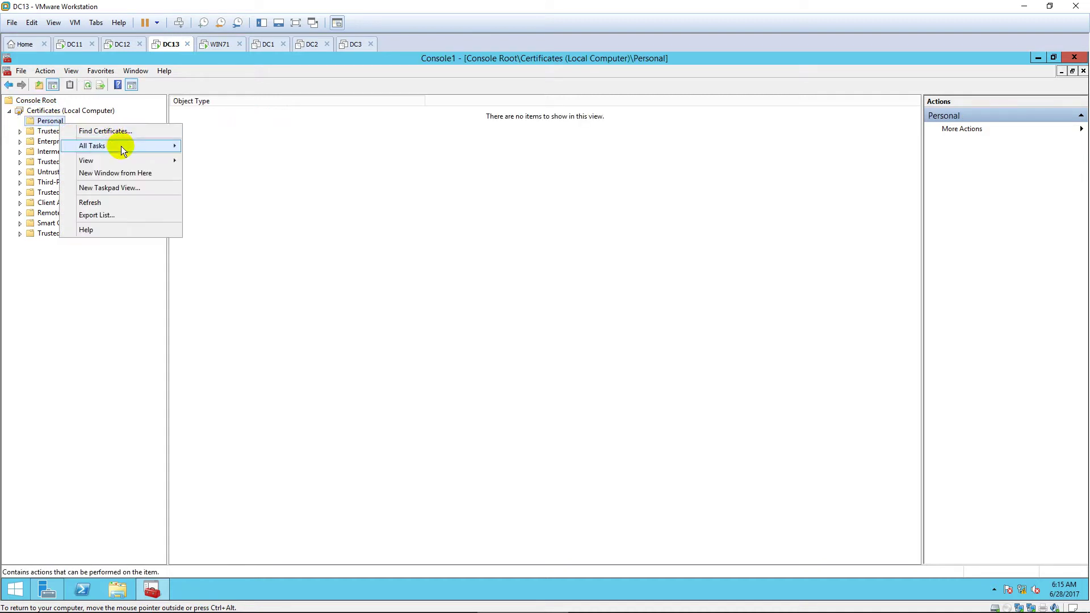
Step: Enroll a Computer certificate under Active Directory Enrollment Policy, then view DC13.pns.vn in Personal certificates
mouse_move(121, 145)
left_click(256, 163)
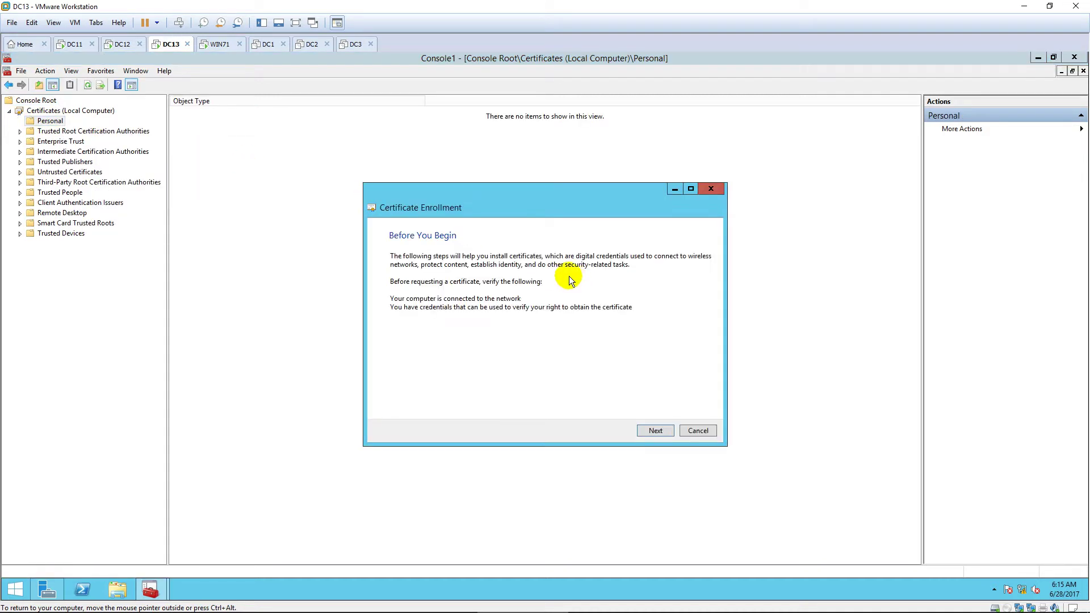
left_click(657, 430)
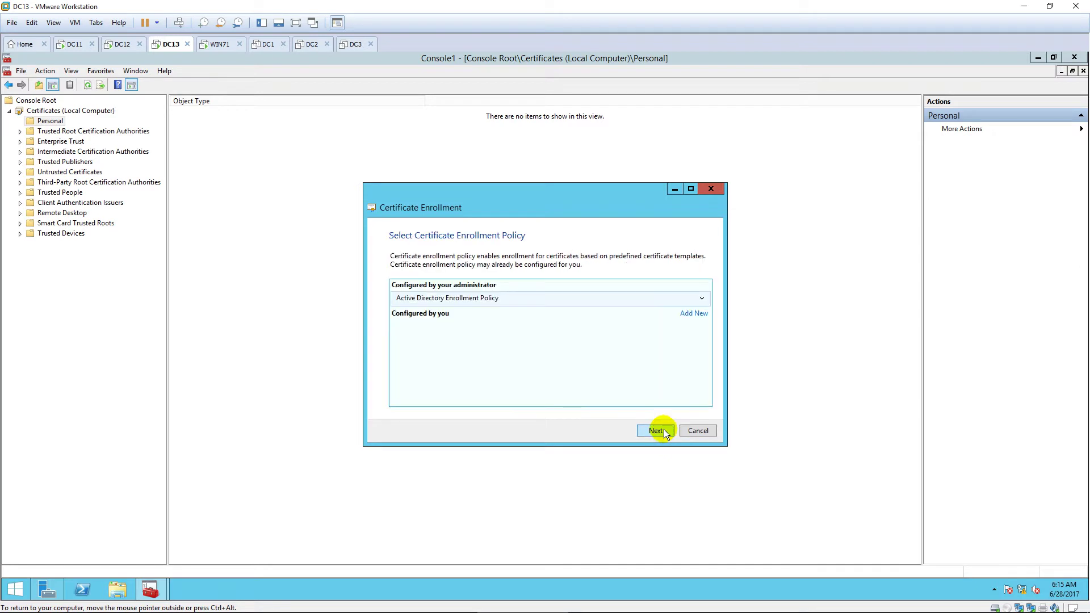
left_click(657, 430)
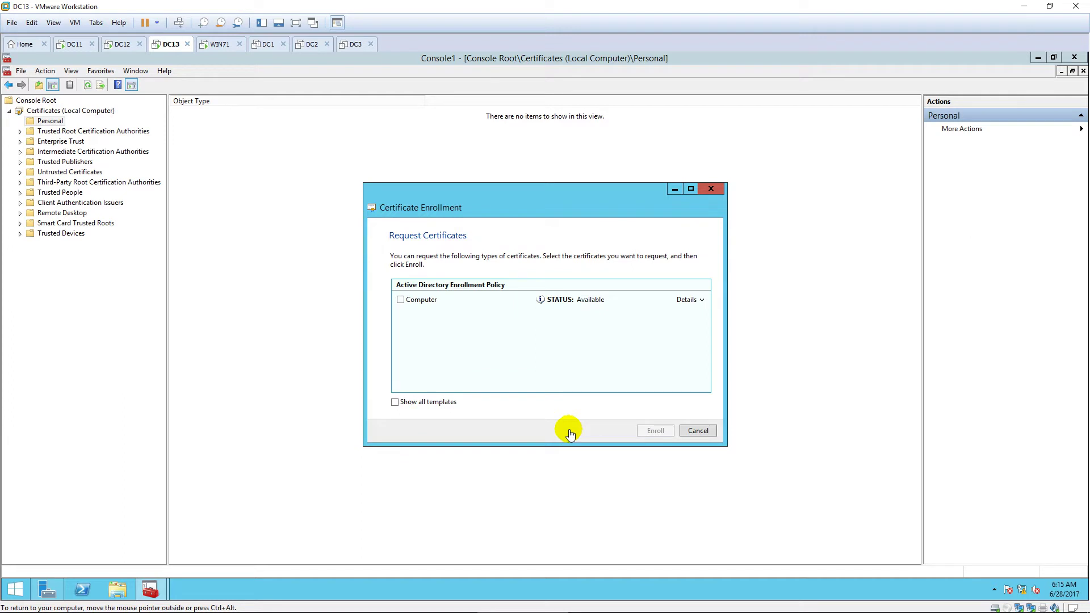
left_click(401, 301)
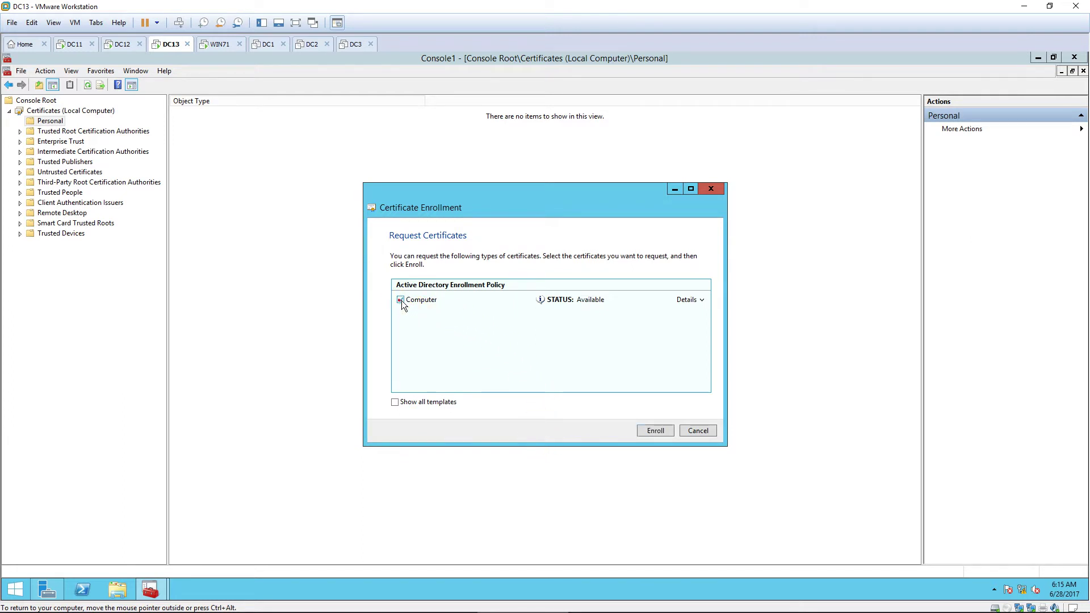
left_click(650, 433)
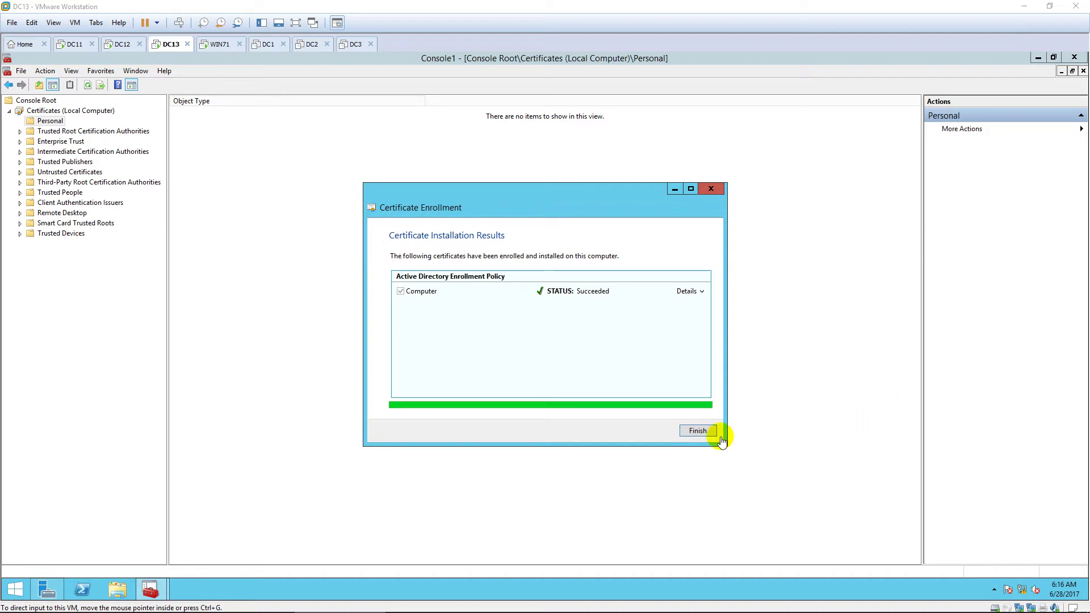
left_click(697, 431)
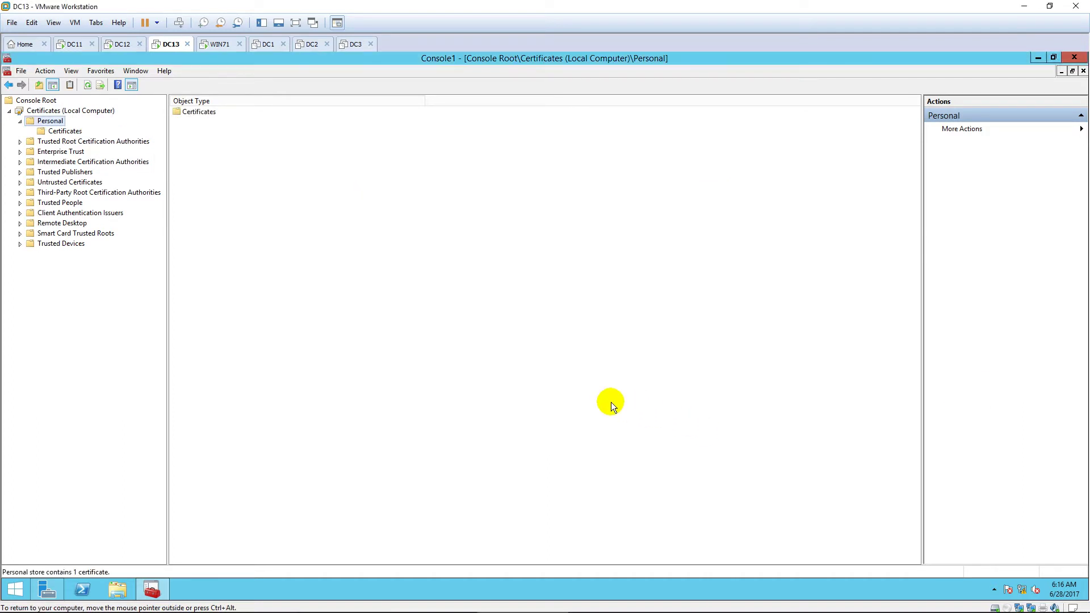
left_click(66, 131)
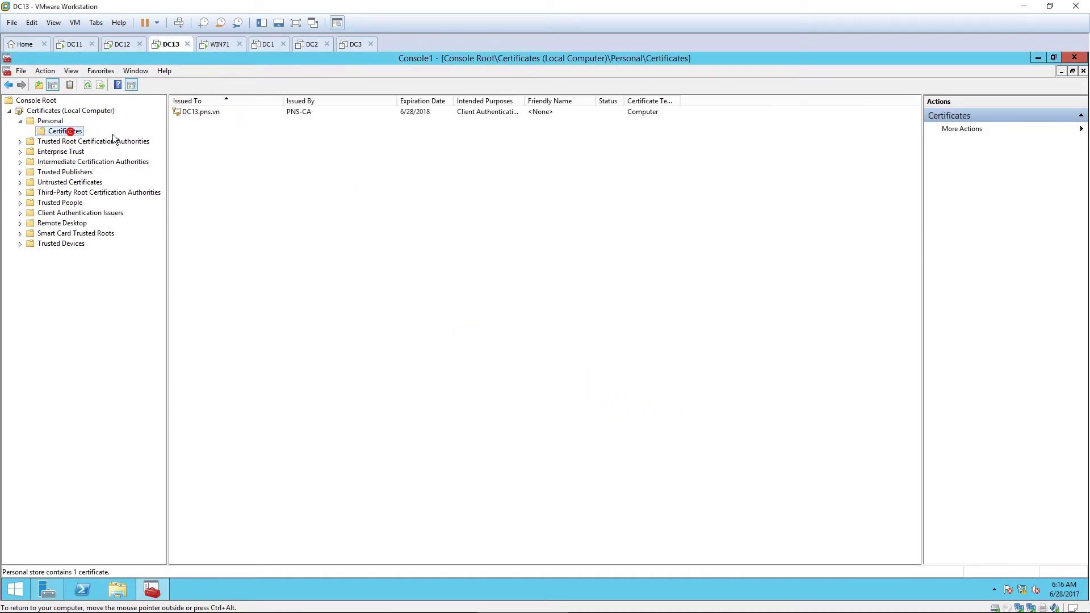
left_click(291, 112)
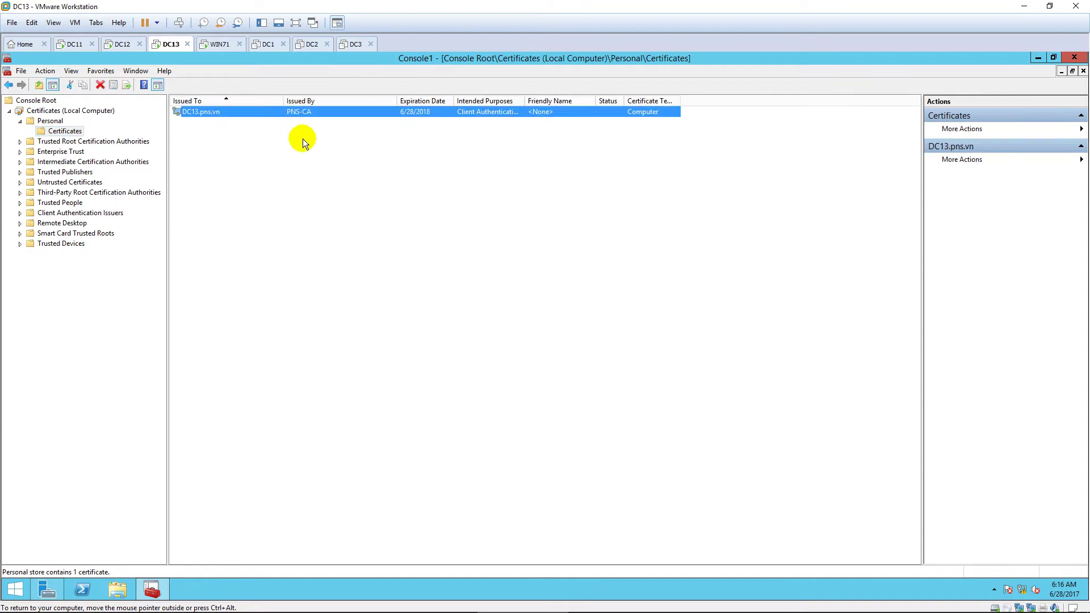
Step: Start the Add Roles and Features wizard, keeping role-based installation on DC13
left_click(1038, 57)
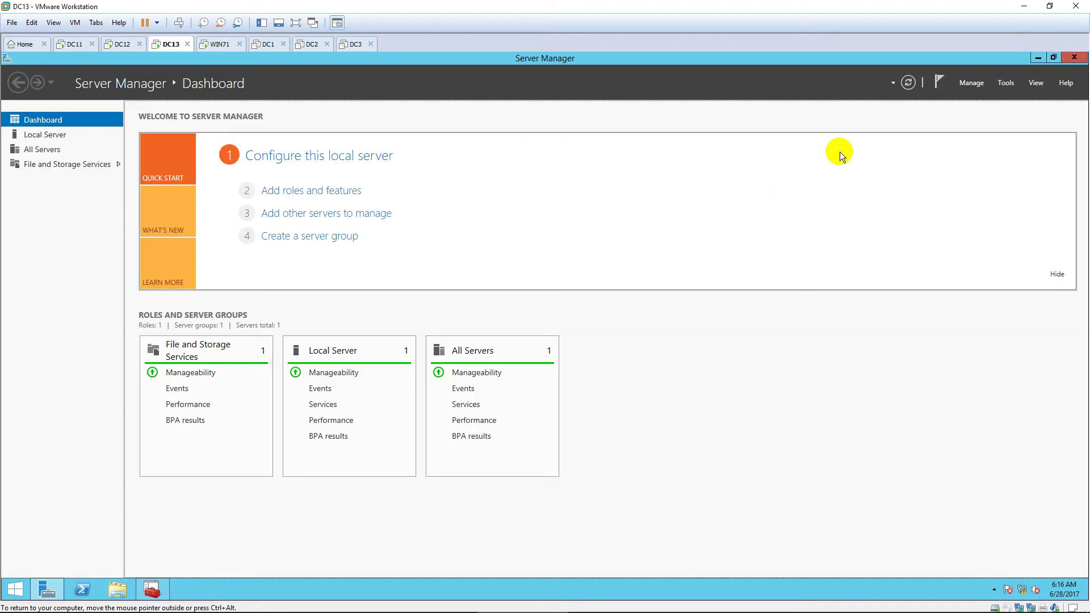
left_click(971, 83)
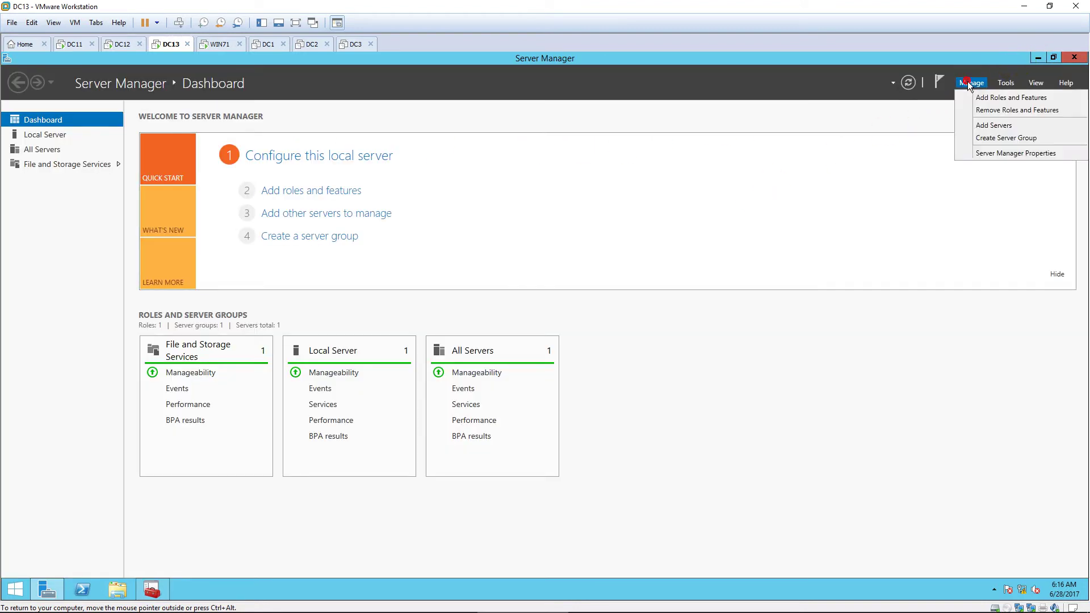
left_click(987, 96)
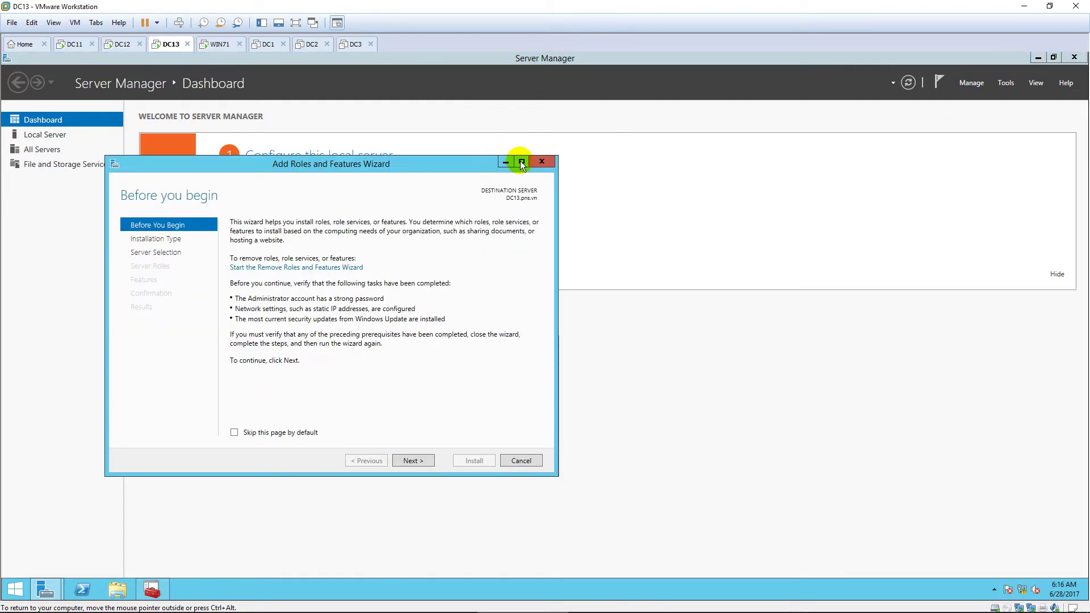
left_click(522, 165)
left_click(952, 567)
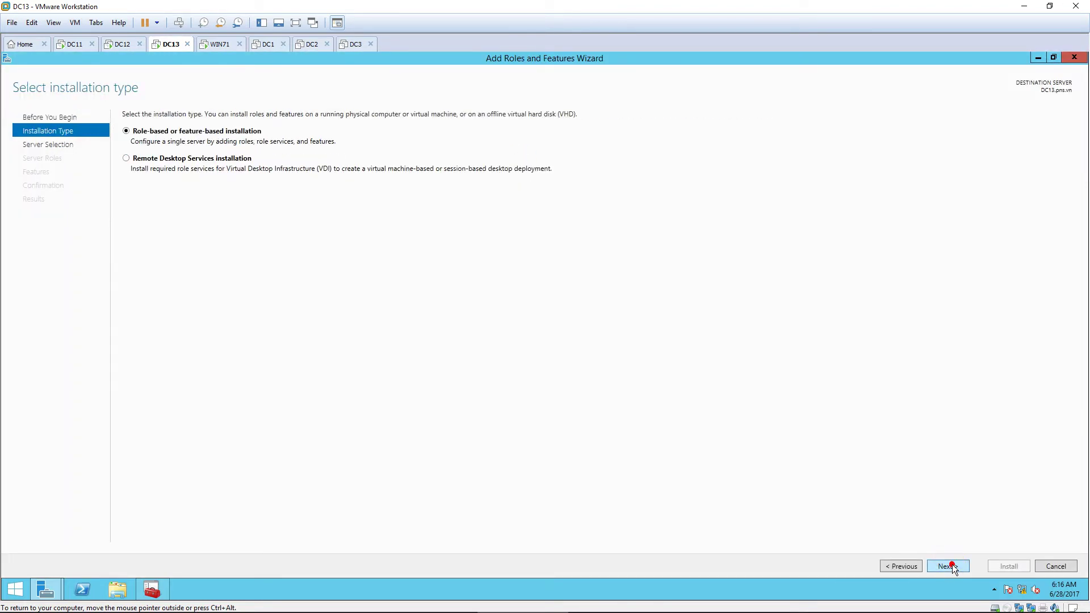
left_click(952, 565)
left_click(952, 566)
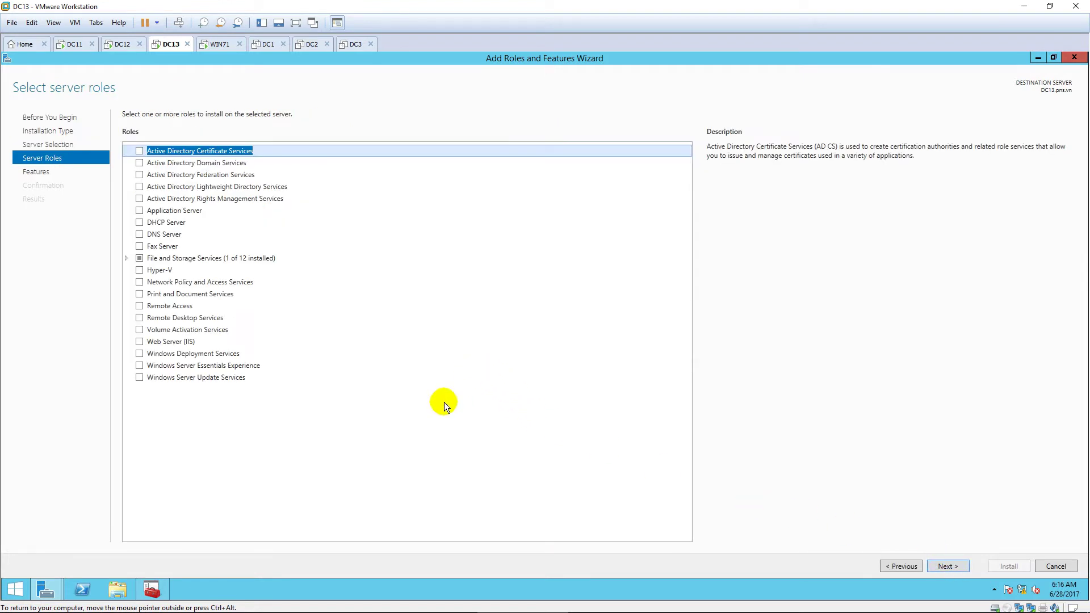
Step: Install Network Policy and Access Services with its management tools and Network Policy Server
left_click(142, 284)
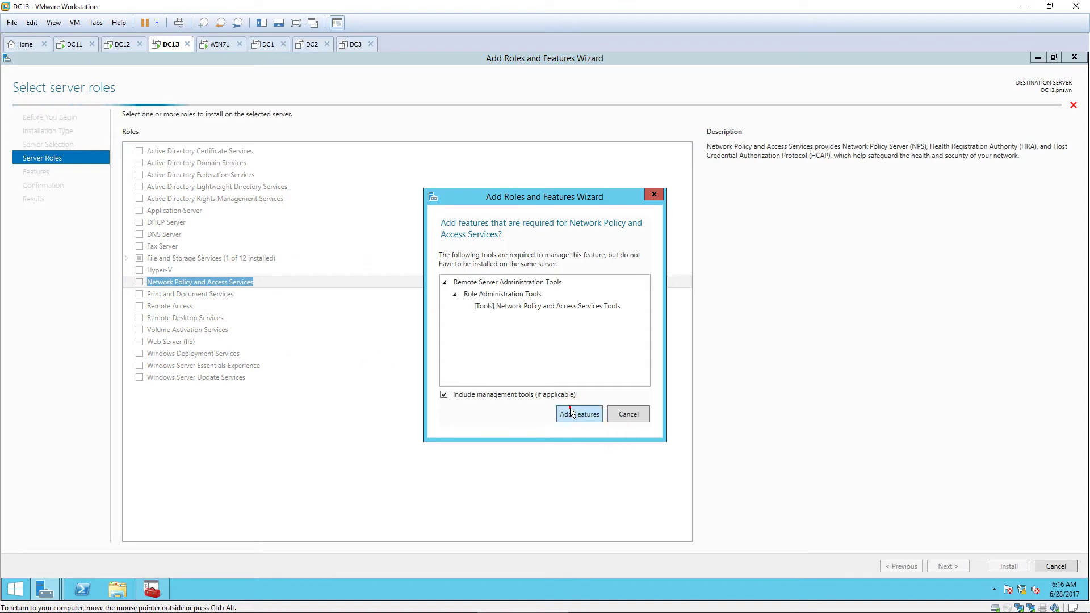
left_click(574, 413)
left_click(946, 565)
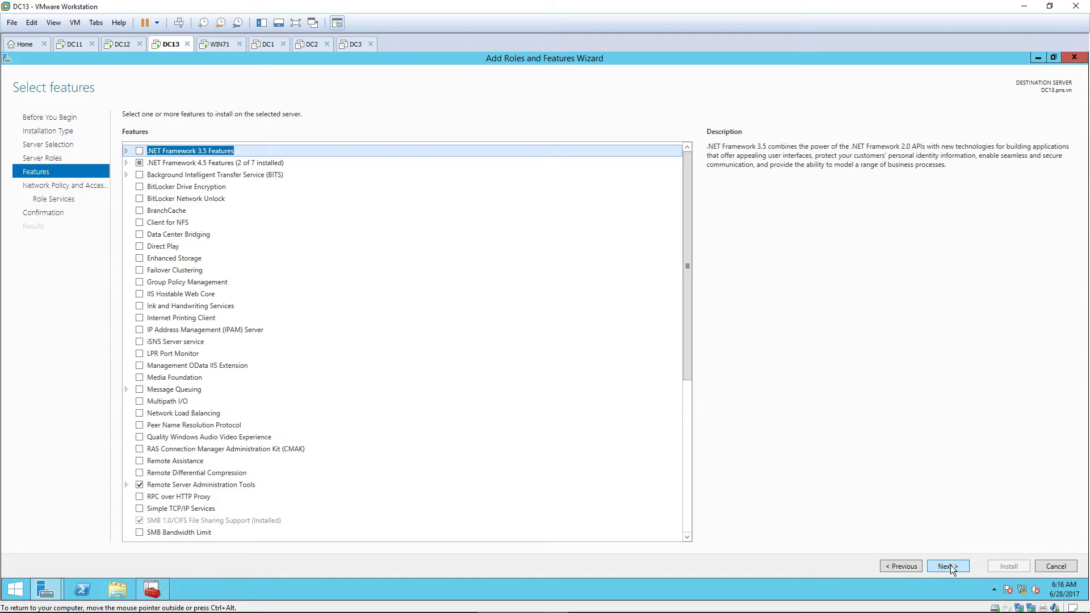
left_click(950, 566)
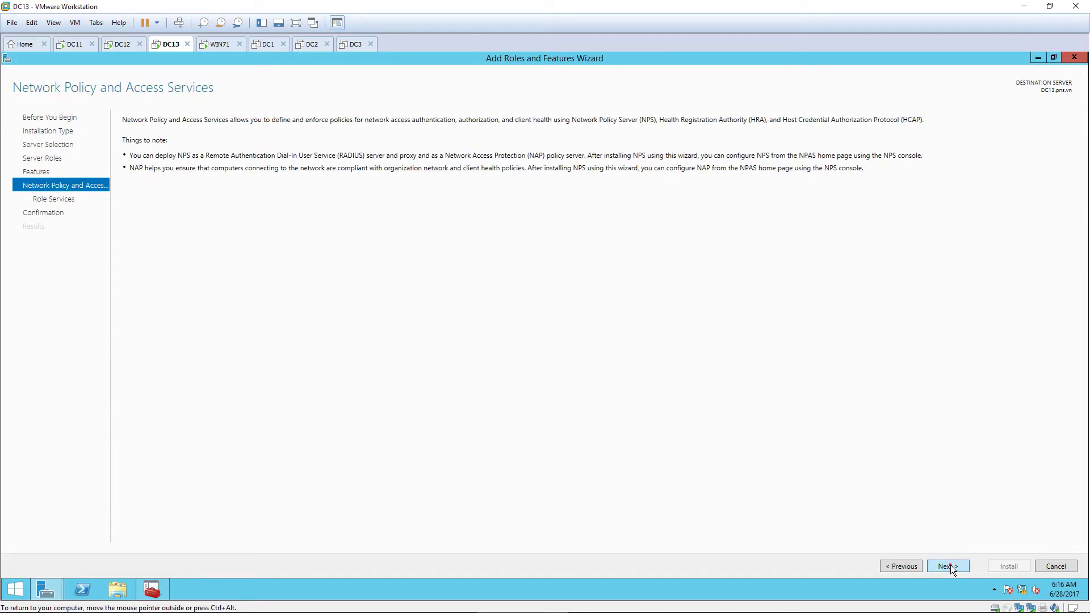
left_click(949, 567)
left_click(950, 566)
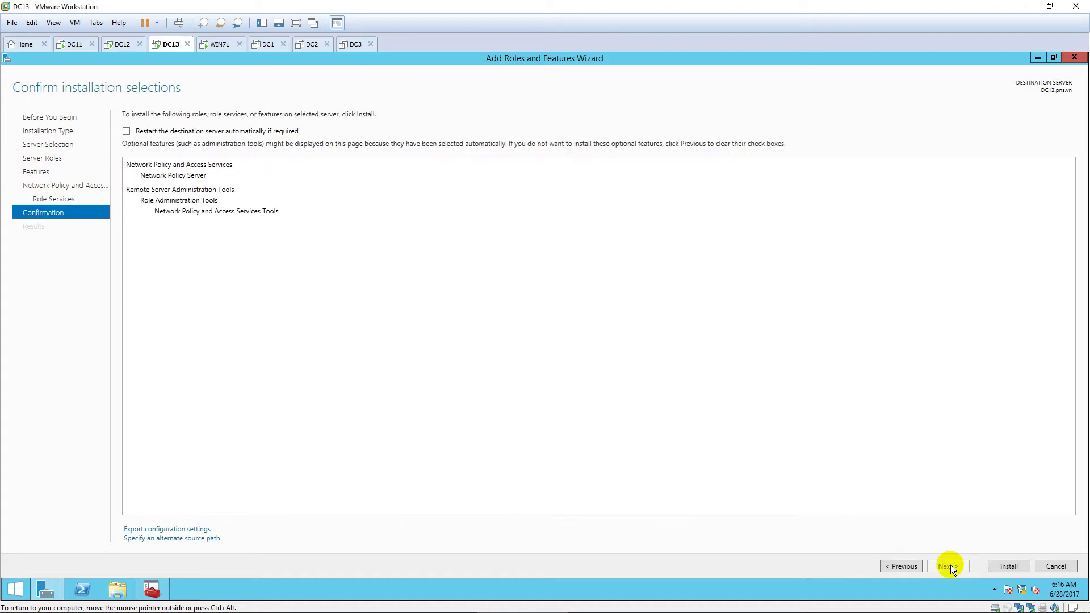
left_click(1009, 567)
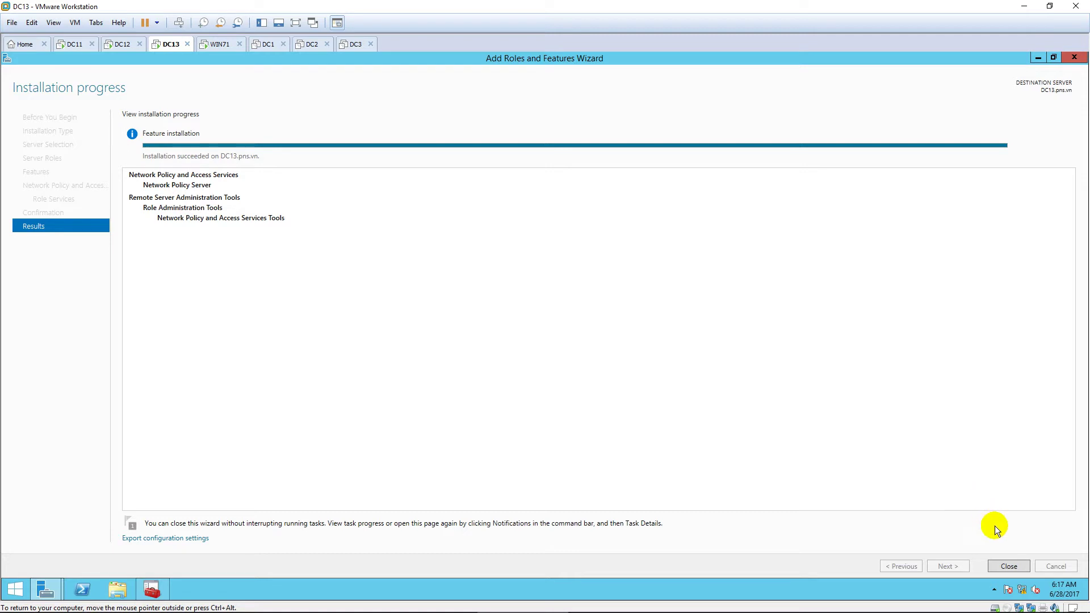
left_click(1012, 566)
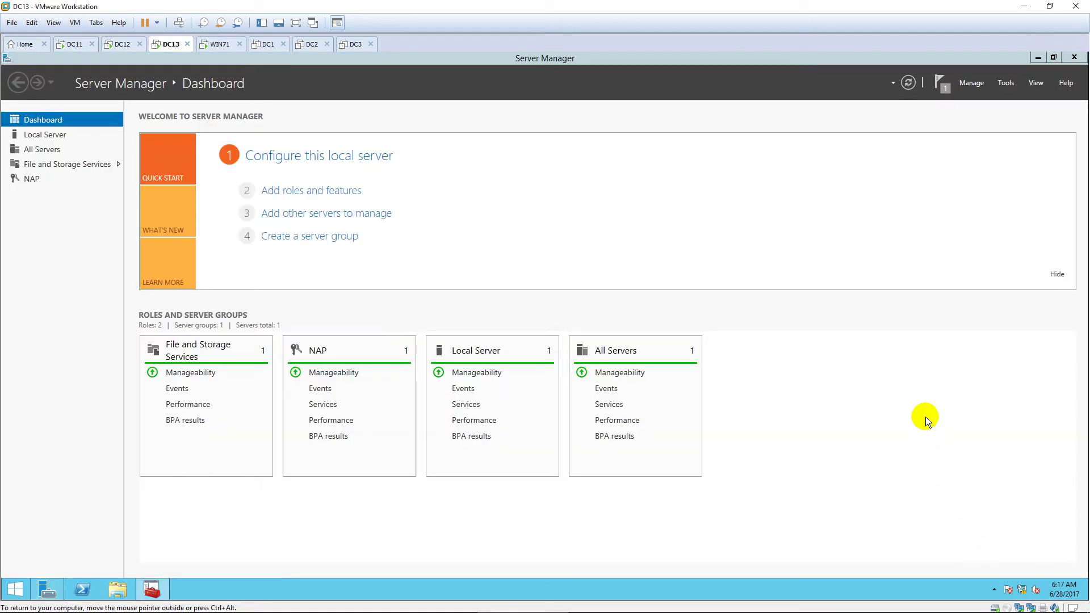
Step: Open the Network Policy Server console full screen with a wider navigation tree
left_click(1004, 82)
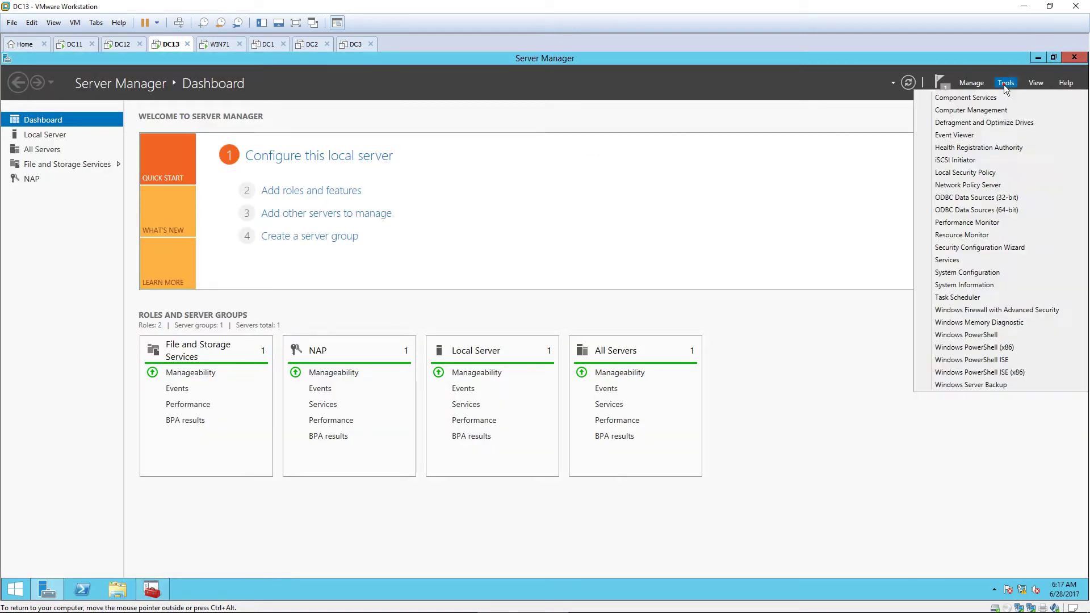
left_click(1019, 185)
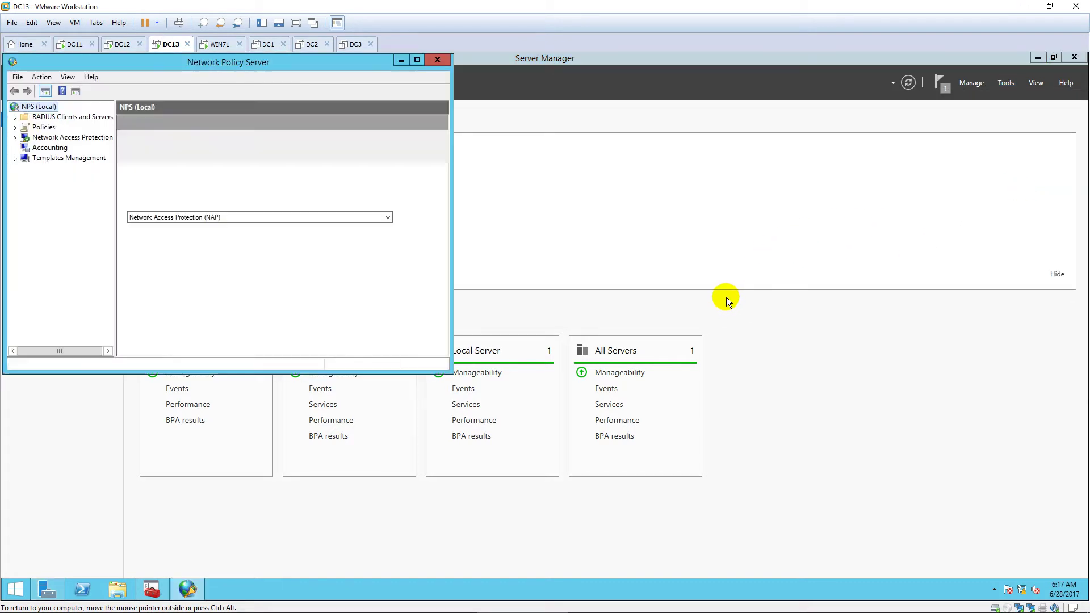
left_click(417, 61)
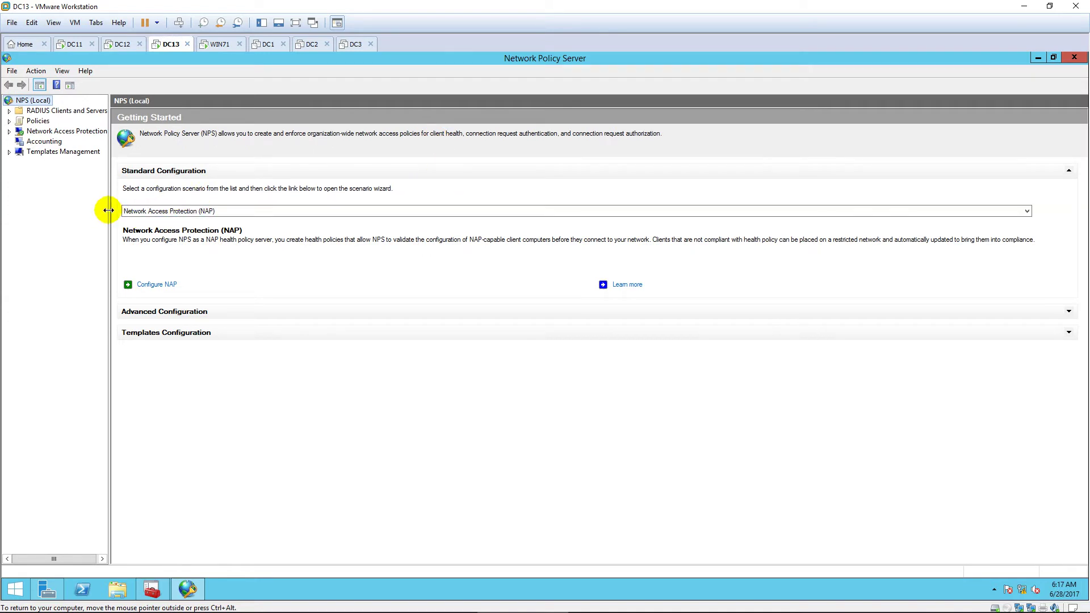
left_click_drag(131, 210, 164, 212)
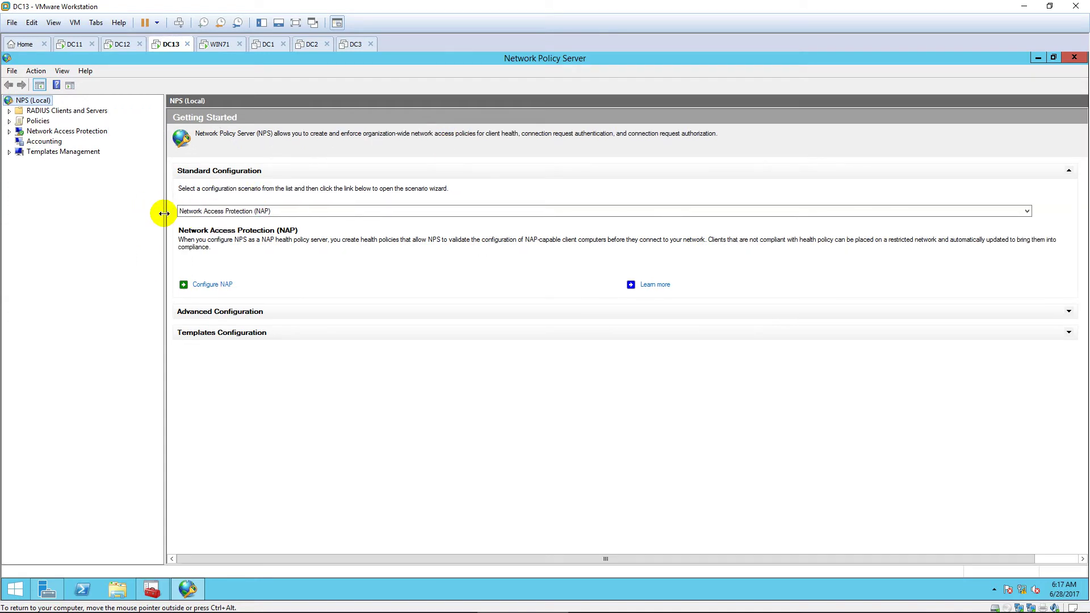
Step: Expand Network Access Protection and Policies, showing Windows Security Health Validator's Default Configuration
left_click(9, 131)
left_click(20, 141)
left_click(30, 152)
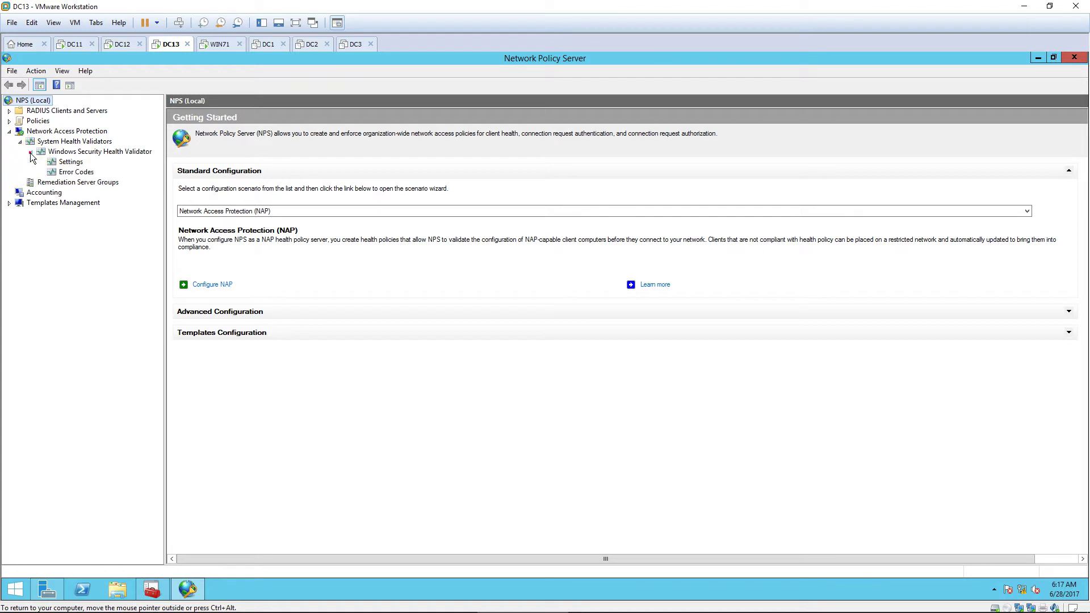
left_click(9, 121)
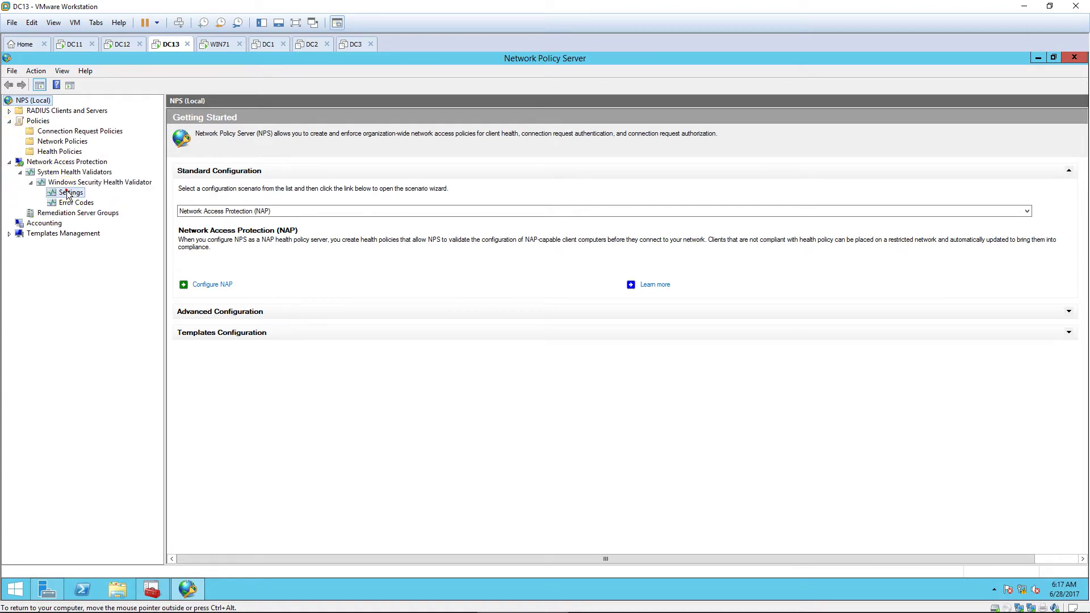
left_click(69, 194)
left_click(227, 180)
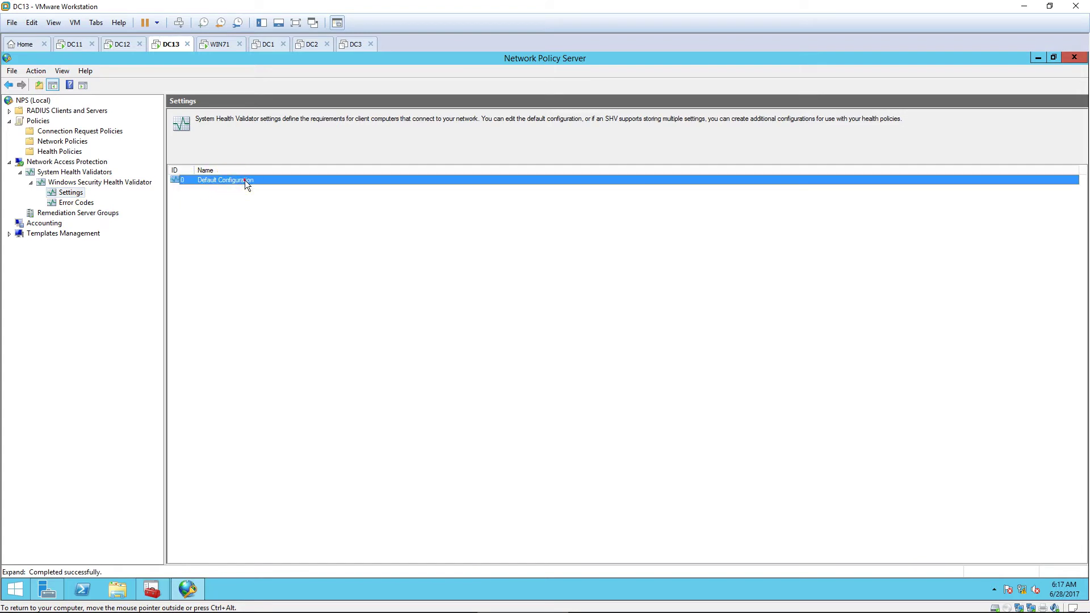
Step: Clear the antivirus, antispyware and automatic updating requirements in Default Configuration, then save
double_click(244, 180)
mouse_move(312, 135)
left_mouse_down()
mouse_move(513, 140)
mouse_move(566, 127)
left_mouse_up()
left_click(455, 289)
left_click(455, 337)
scroll(598, 279, "down", 2)
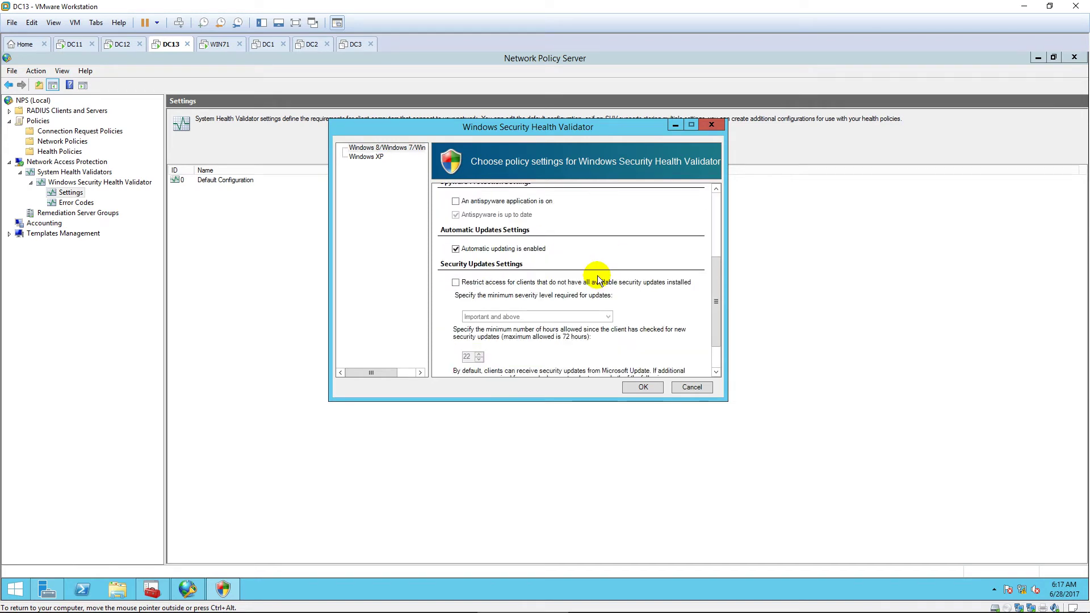
left_click(455, 249)
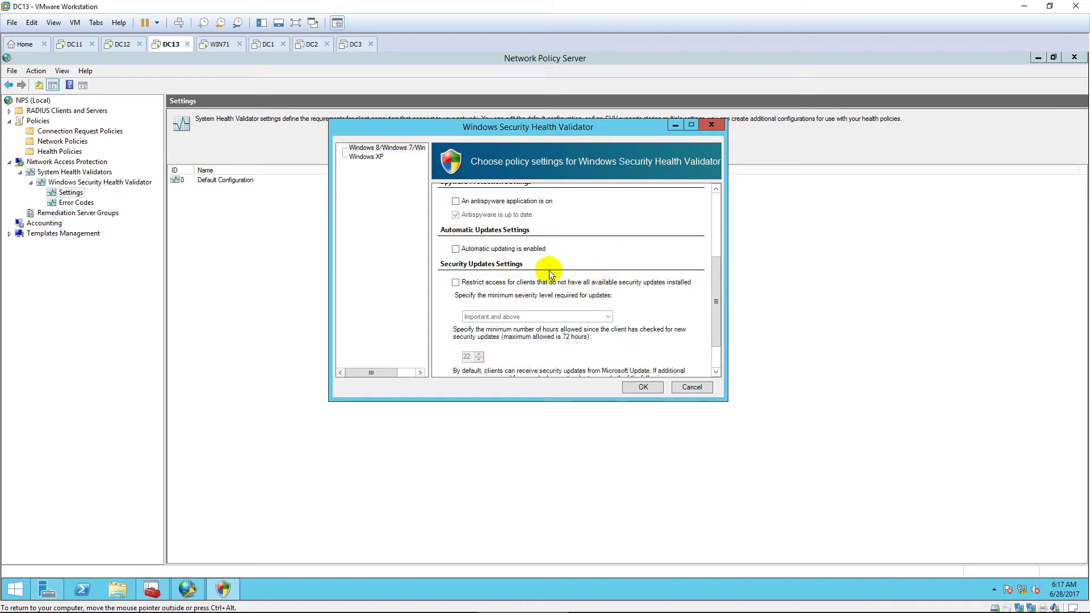
scroll(546, 275, "down", 1)
scroll(632, 336, "up", 3)
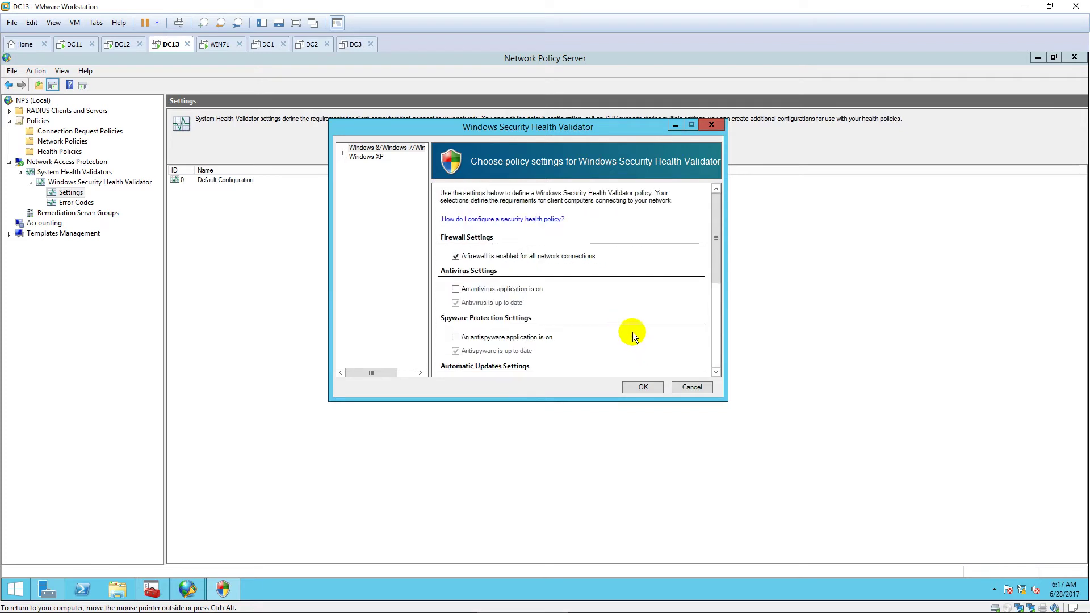
left_click(641, 385)
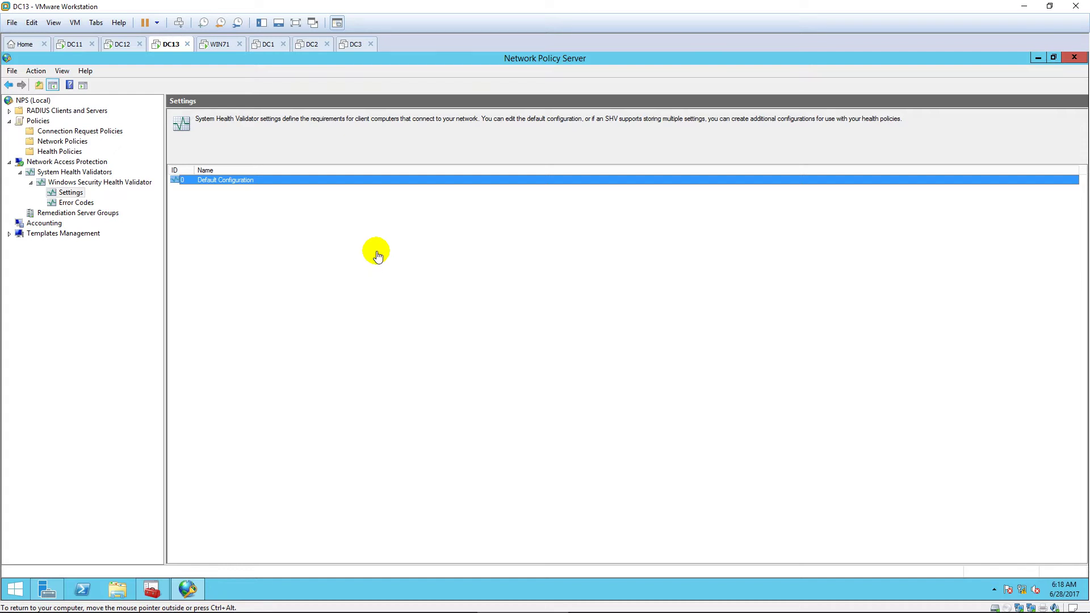
Step: Create health policy 'Compliant': client passes one or more Windows Security Health Validator checks
left_click(67, 152)
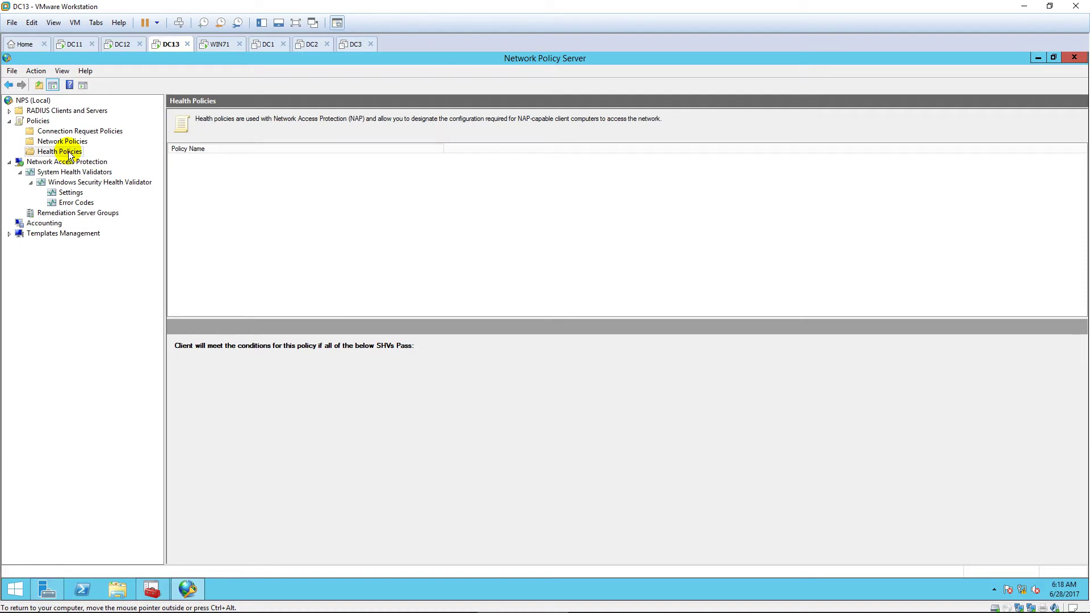
right_click(68, 151)
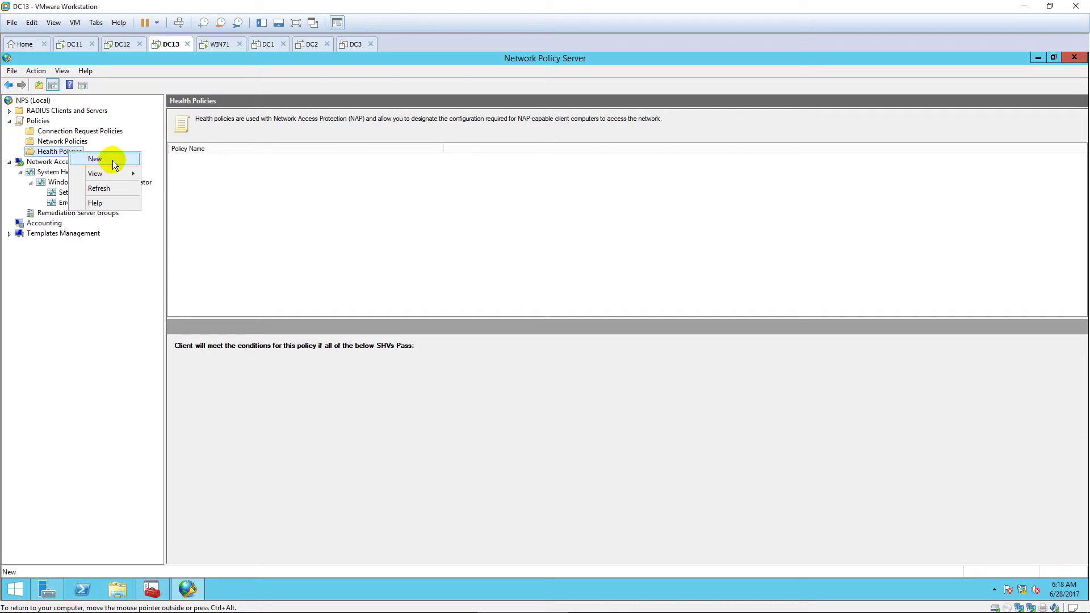
left_click(113, 160)
left_click(466, 292)
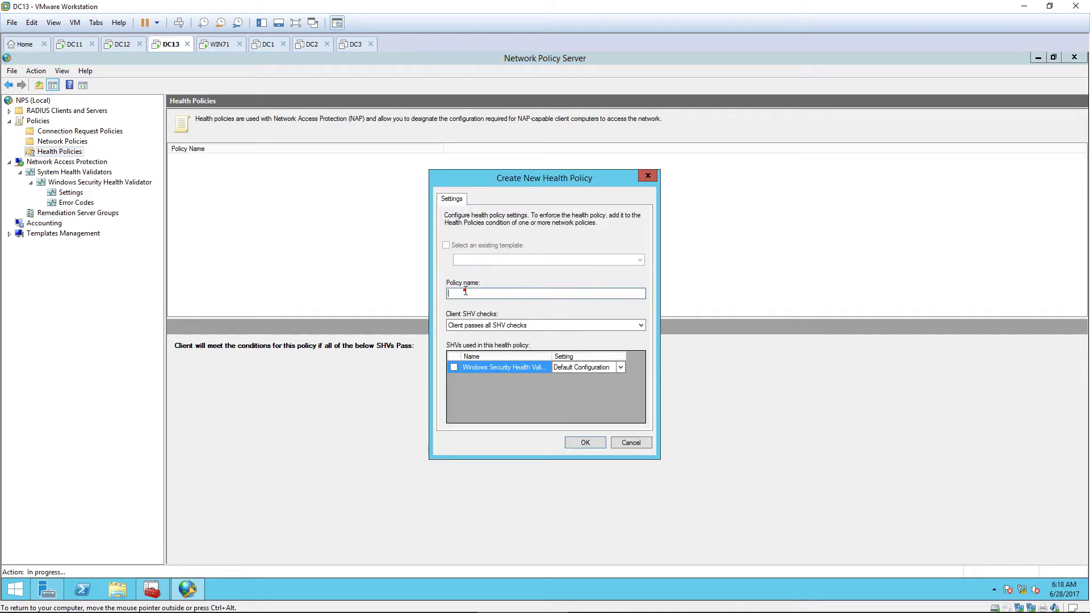
type("Compliant")
left_click(509, 324)
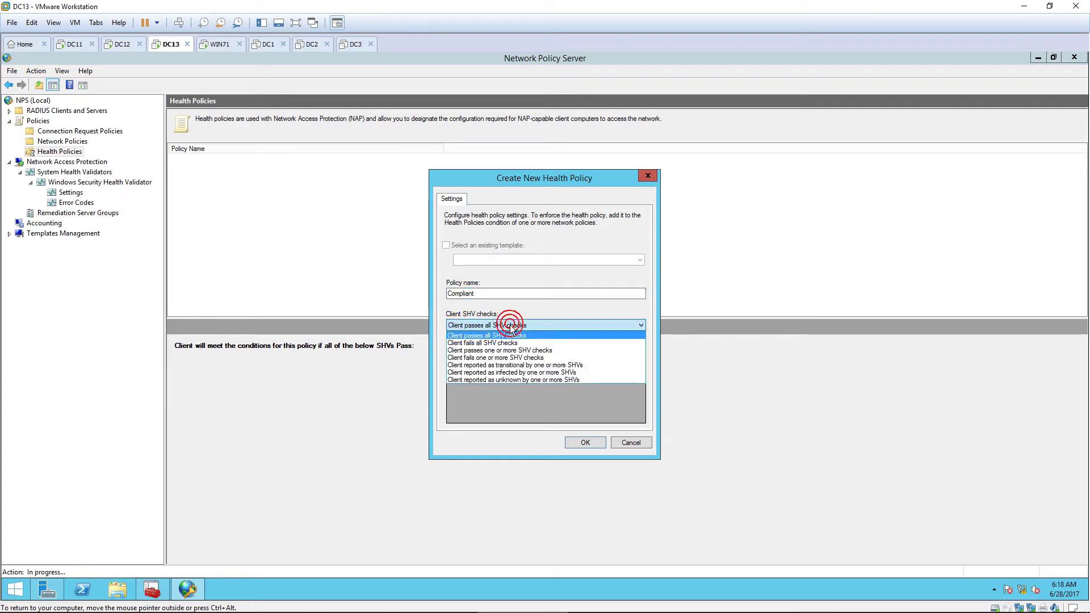
left_click(540, 350)
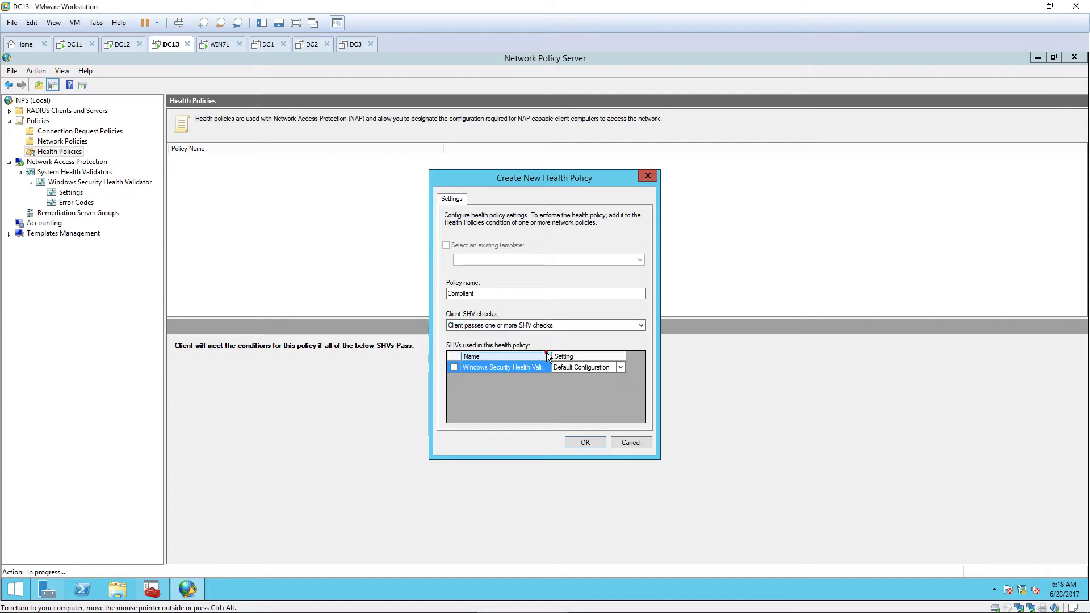
left_click(453, 367)
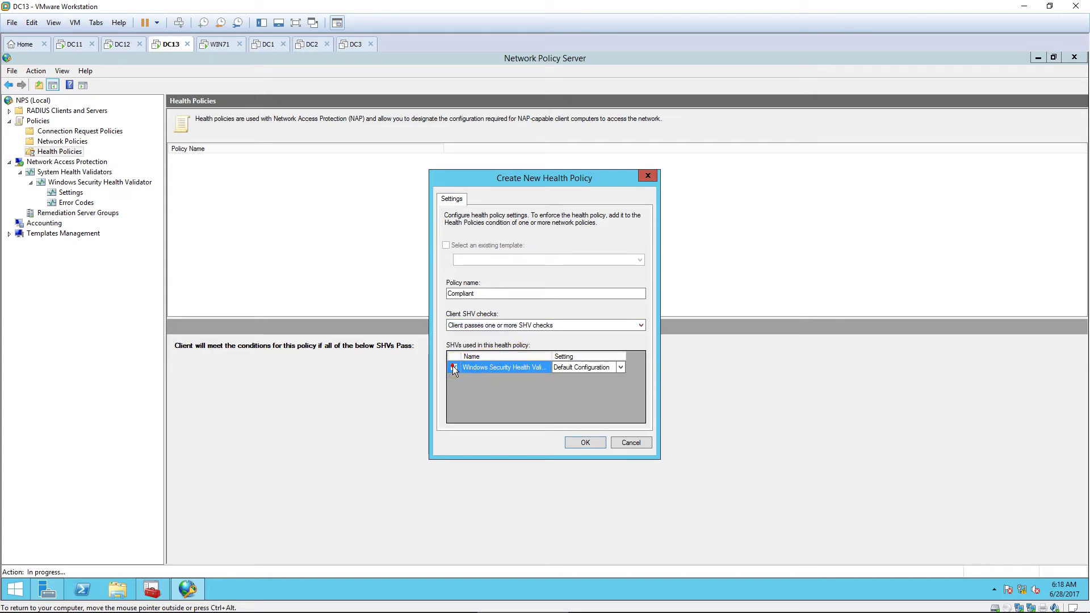
left_click(581, 443)
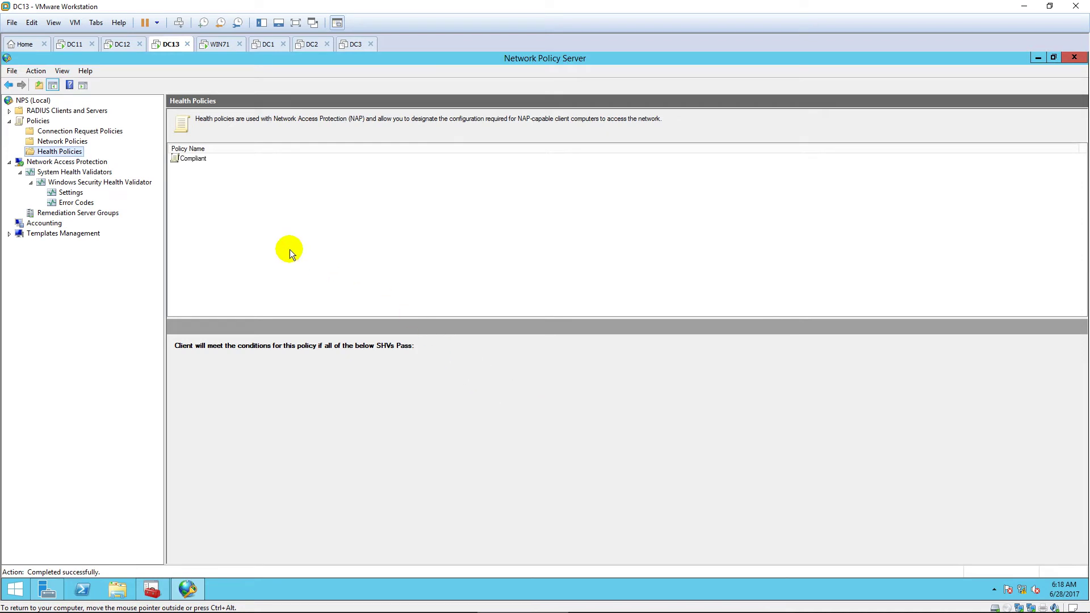
Step: Create health policy 'Non-compliant' for clients failing one or more SHV checks, then show Network Policies
right_click(70, 155)
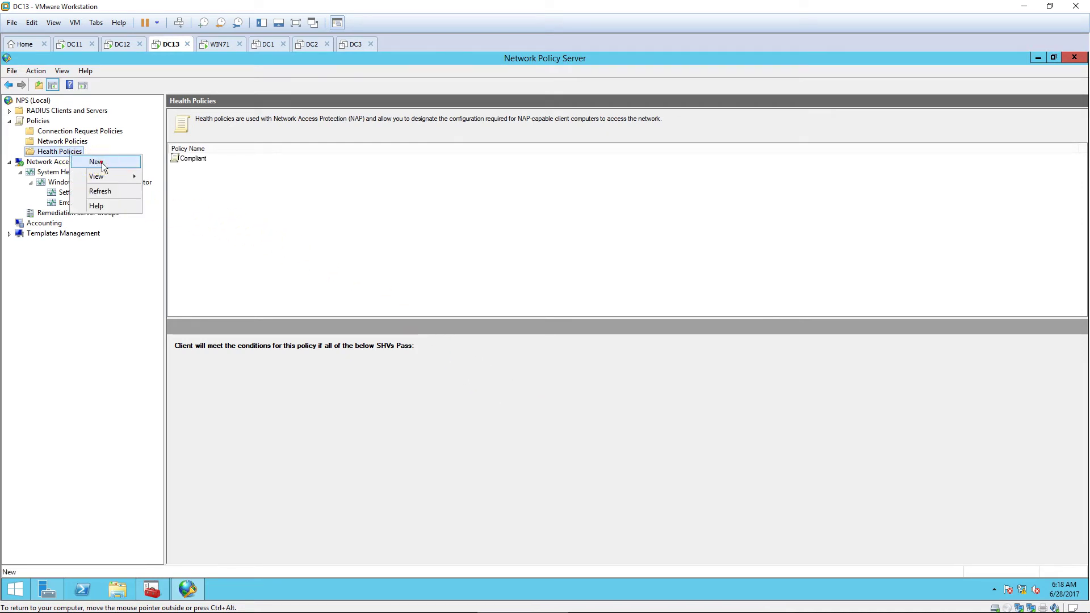
left_click(101, 162)
left_click(473, 293)
type("Non-complia")
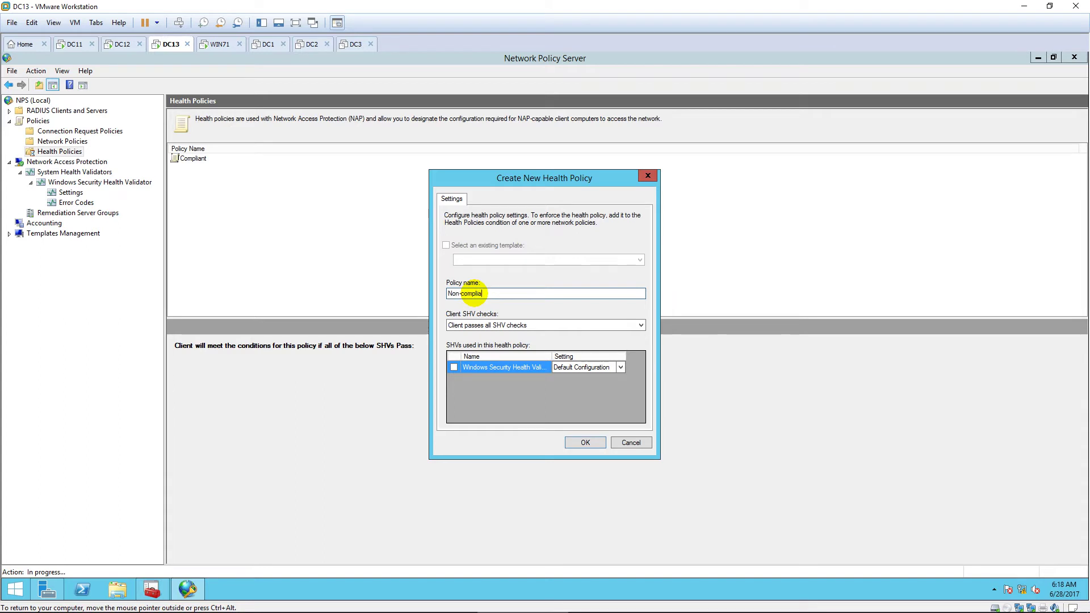
type("nt")
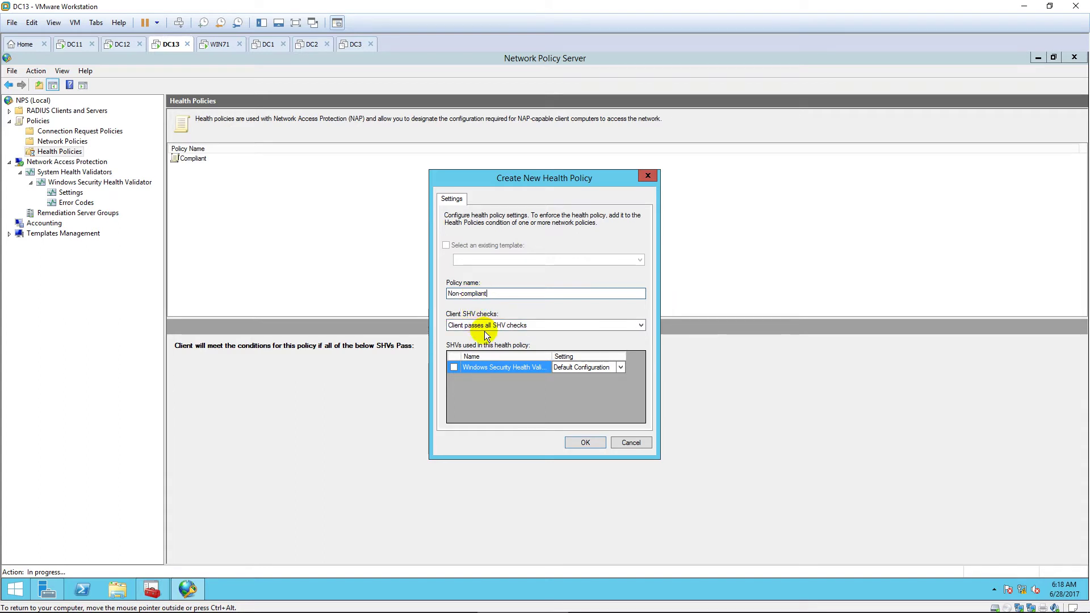
left_click(499, 324)
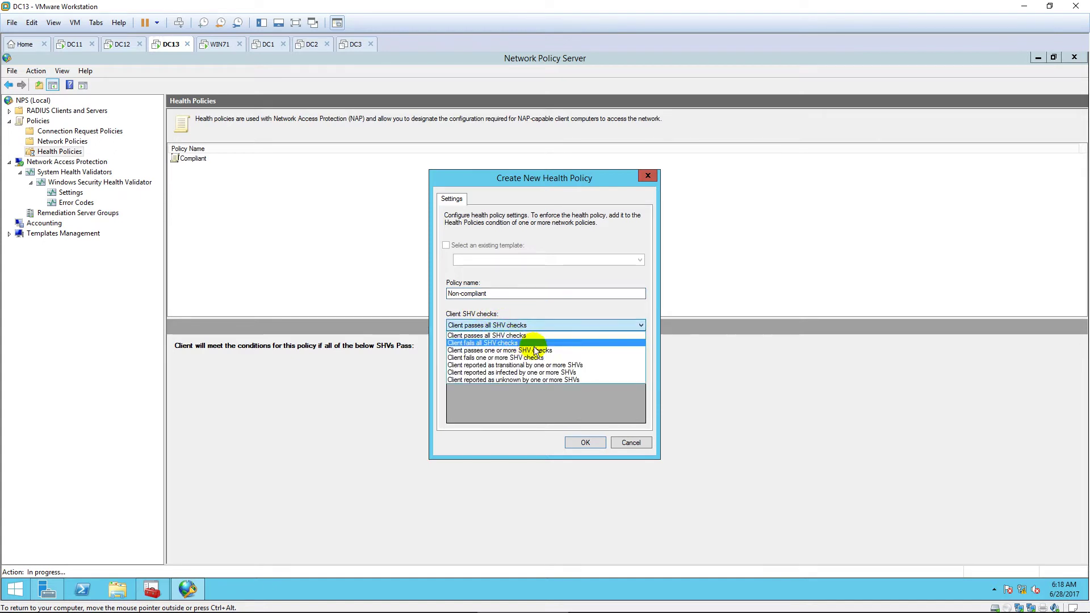
left_click(573, 357)
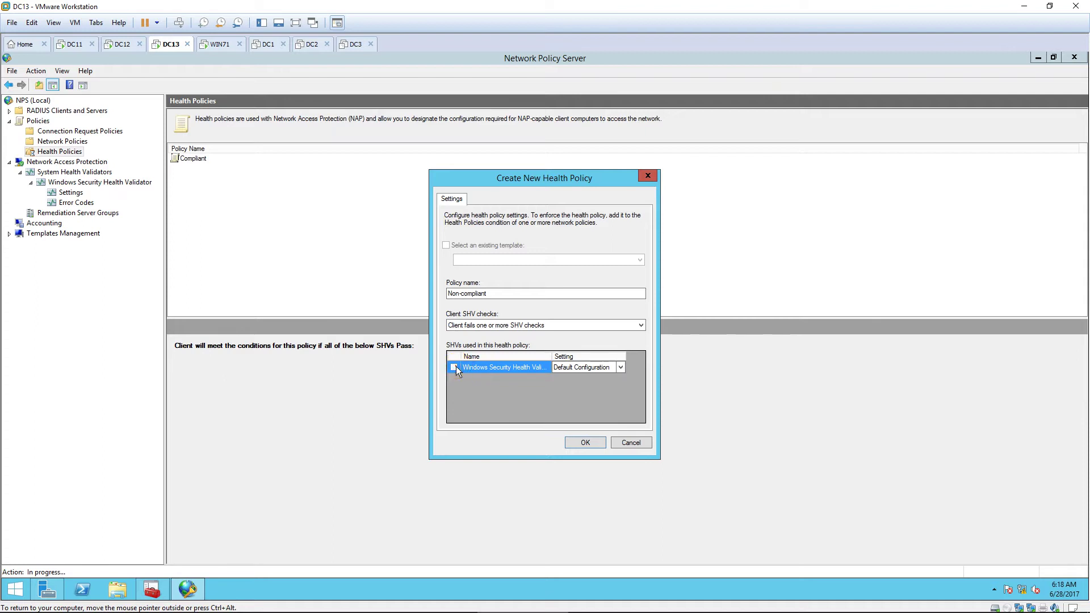
left_click(591, 443)
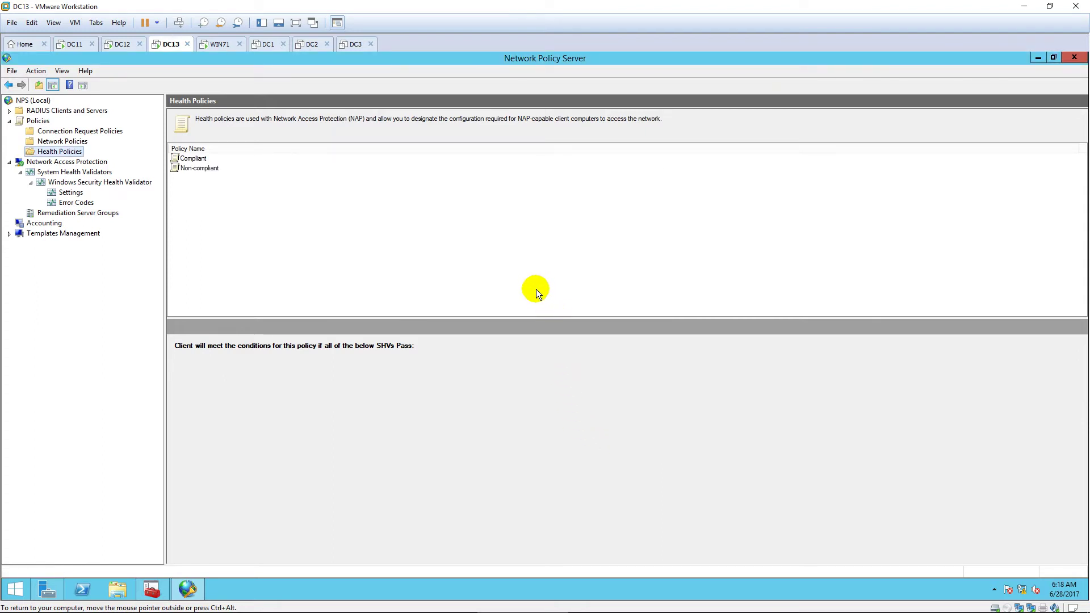
left_click(67, 140)
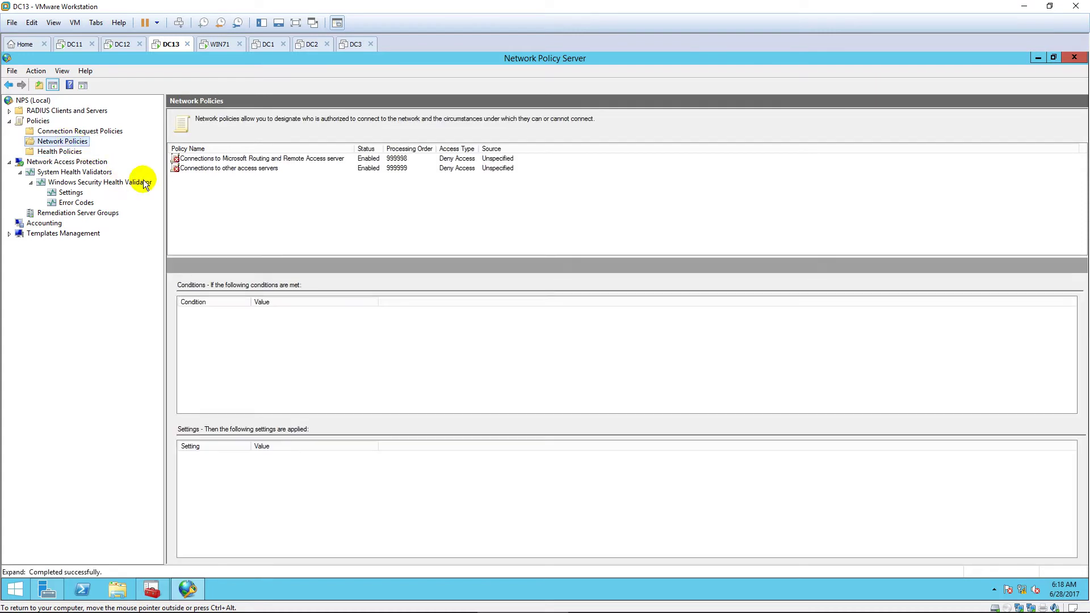
Step: Disable the Routing and Remote Access server and other access servers network policies
left_click(318, 159)
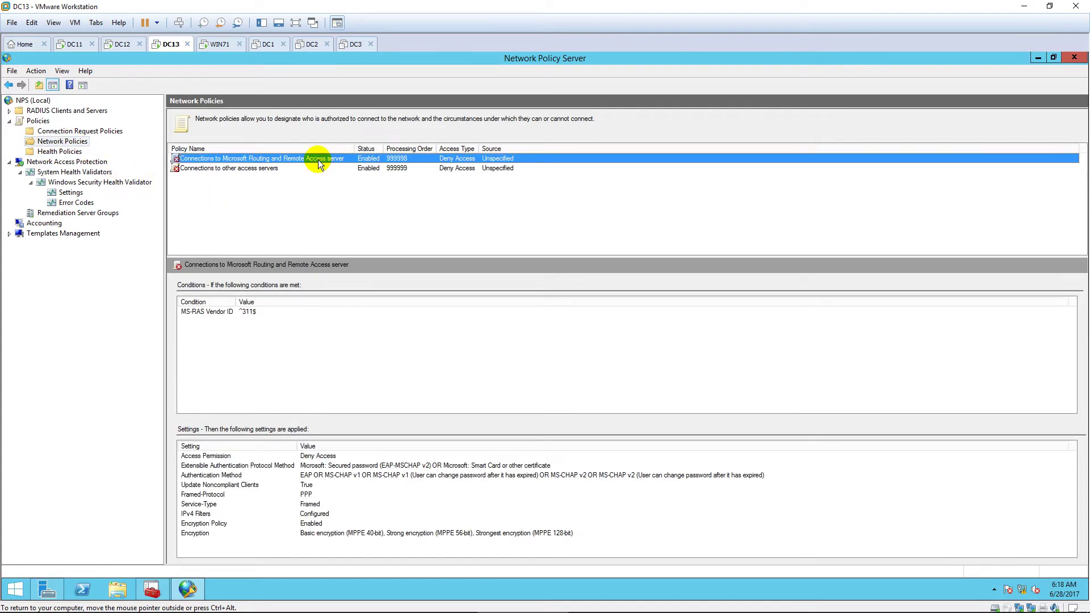
right_click(319, 159)
left_click(349, 193)
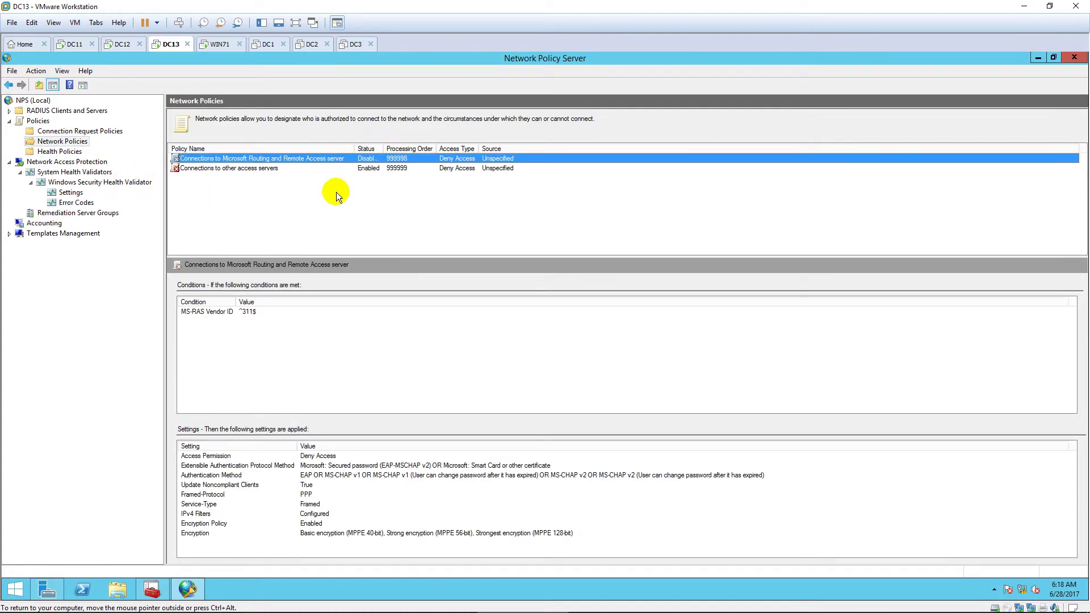
left_click(268, 169)
right_click(301, 169)
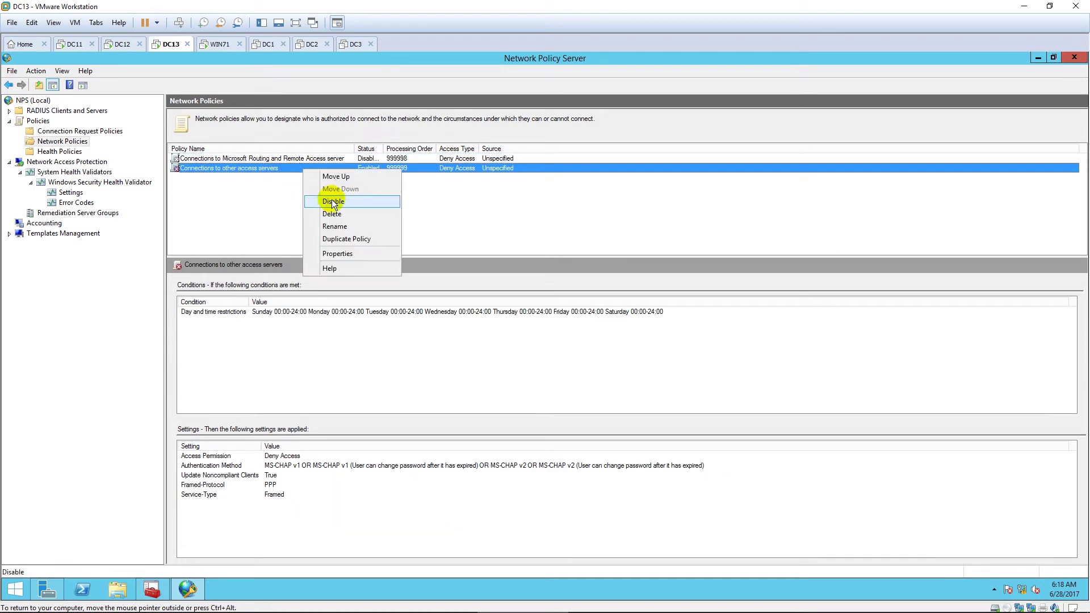
left_click(334, 202)
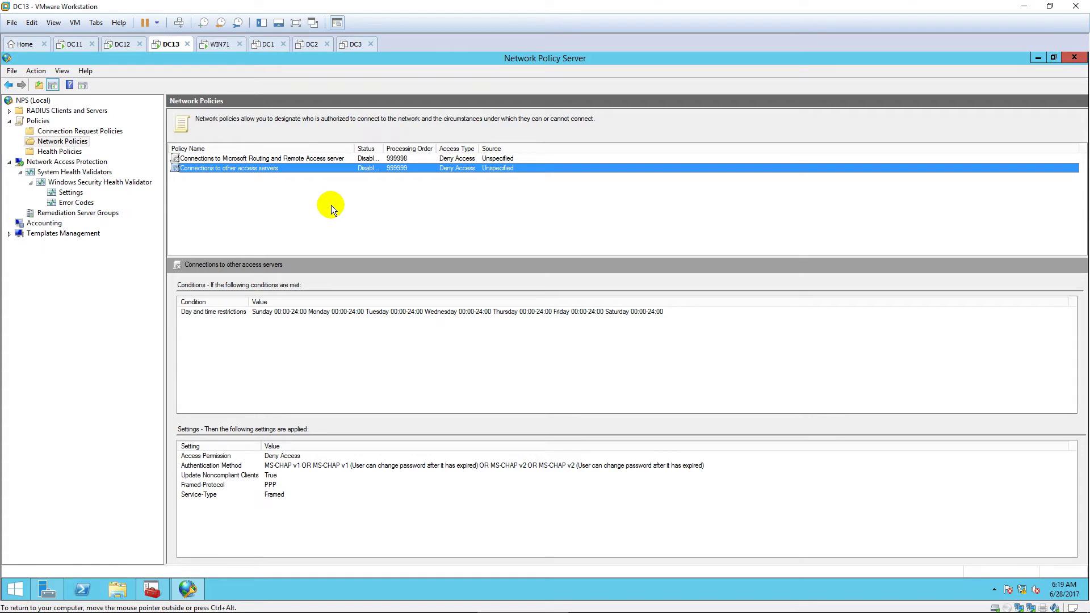
right_click(67, 142)
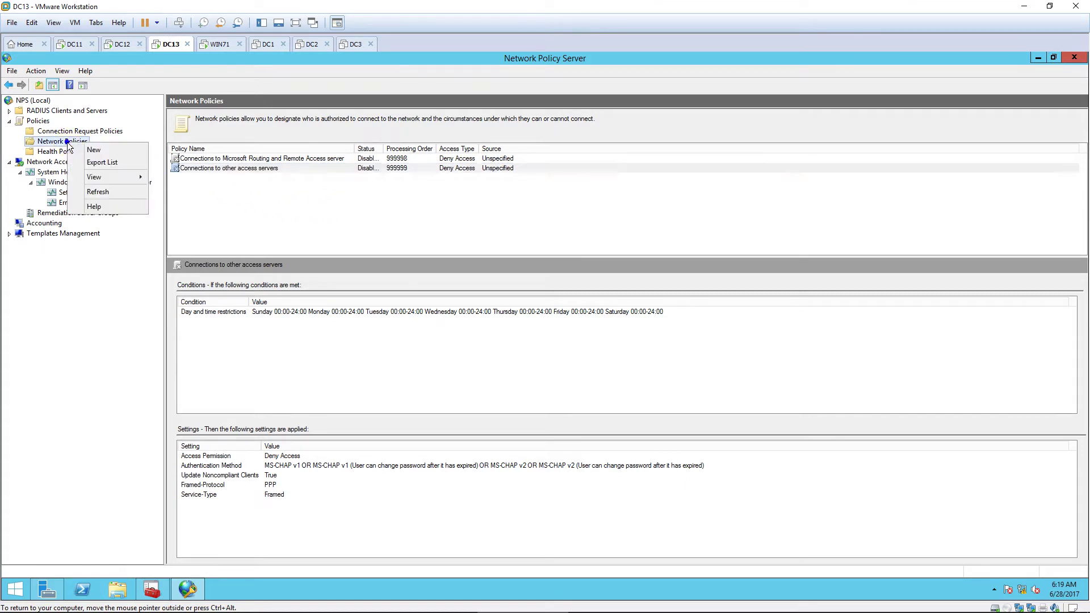
Step: Start a new network policy named 'Full Access' with a Compliant health policy condition
left_click(104, 149)
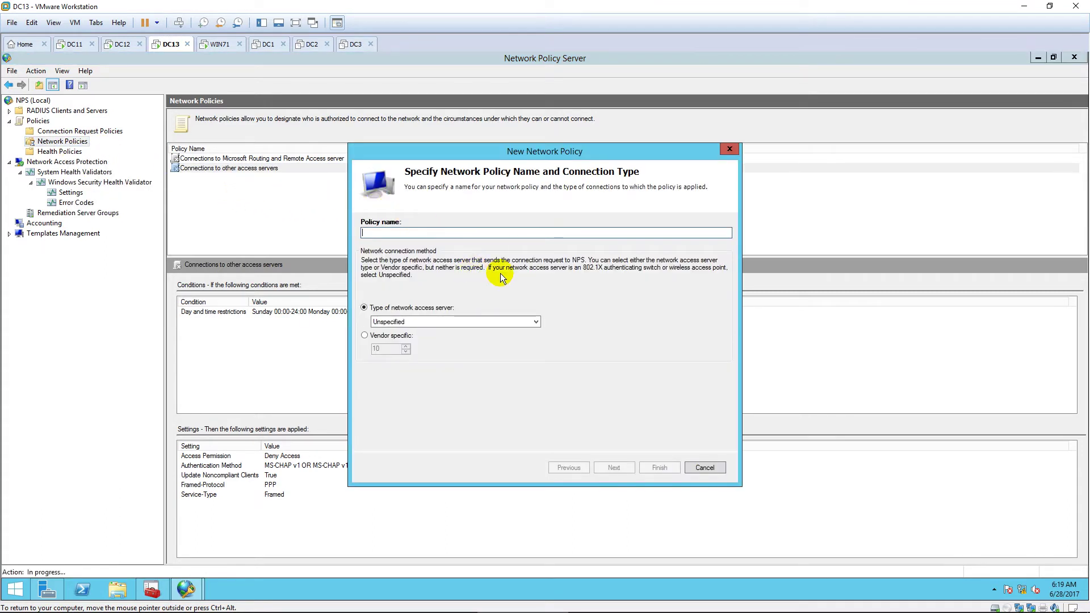
type("Full Access")
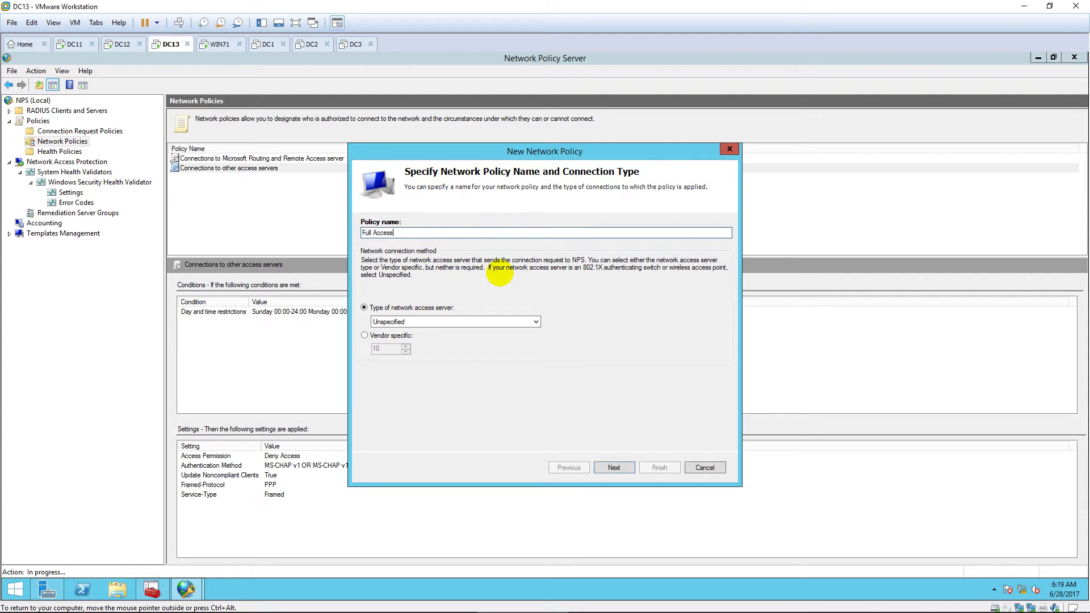
left_click(613, 466)
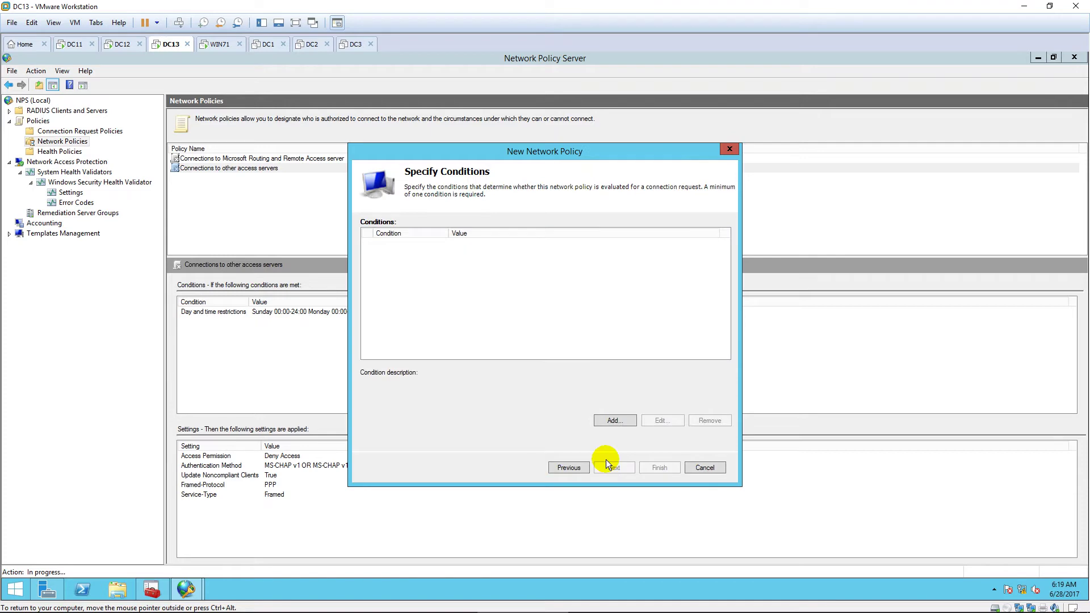
left_click(629, 422)
scroll(579, 320, "down", 5)
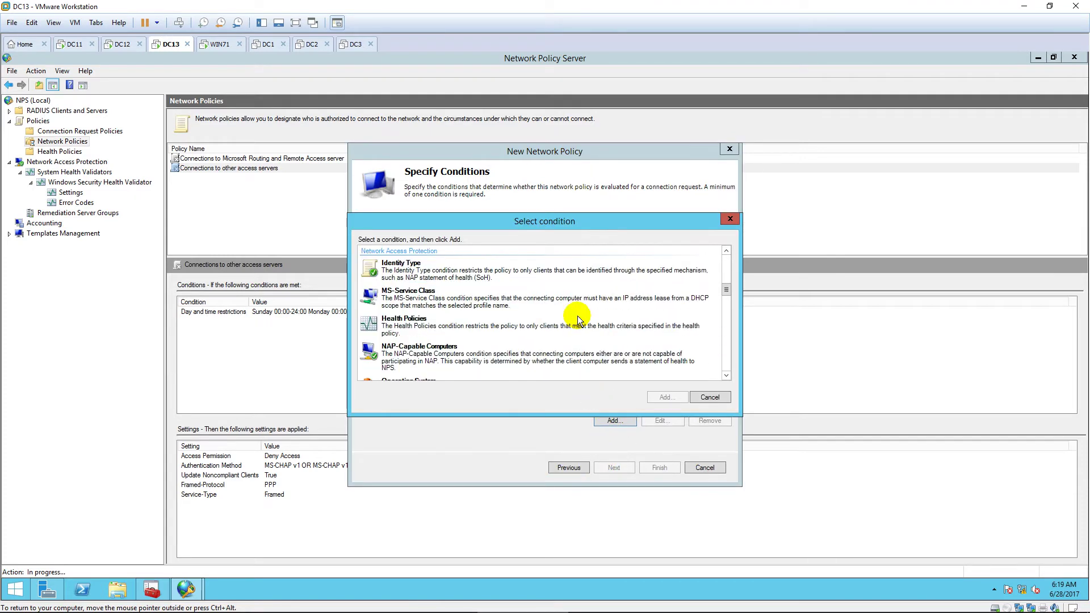
left_click(425, 324)
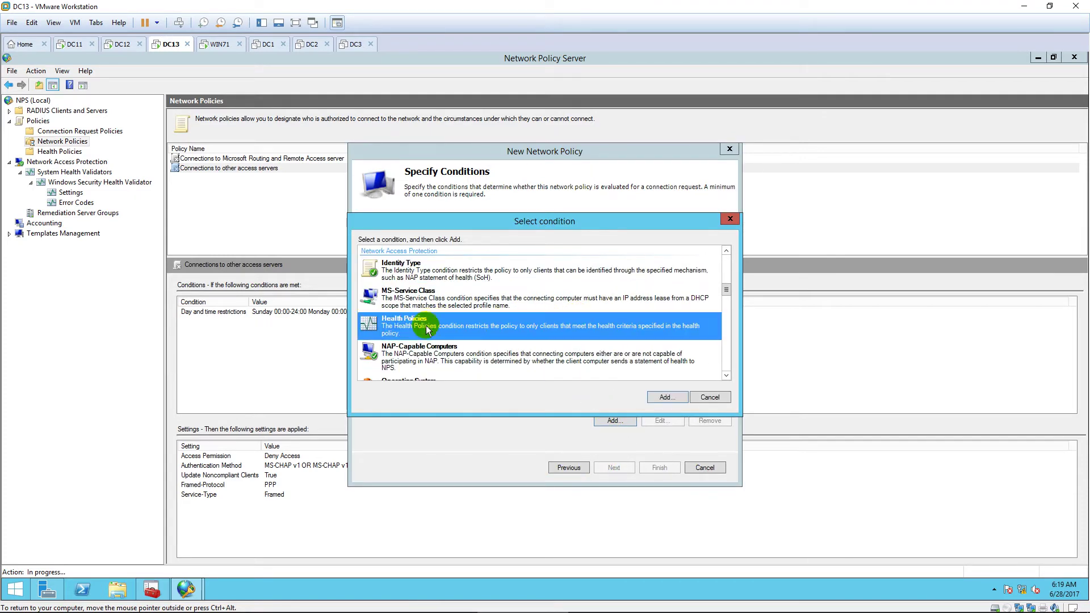
left_click(675, 400)
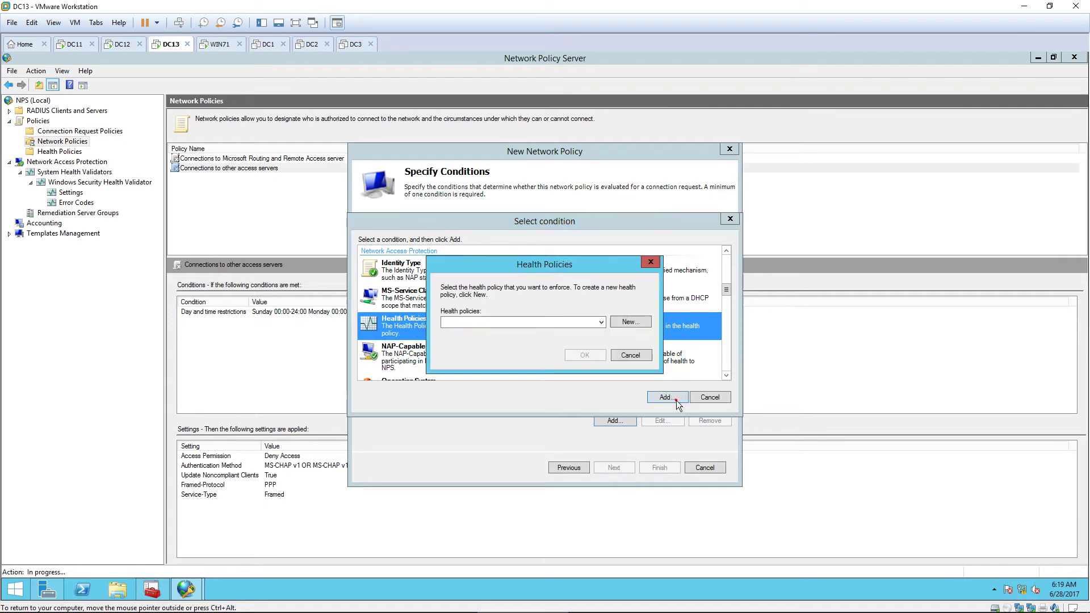
left_click(601, 323)
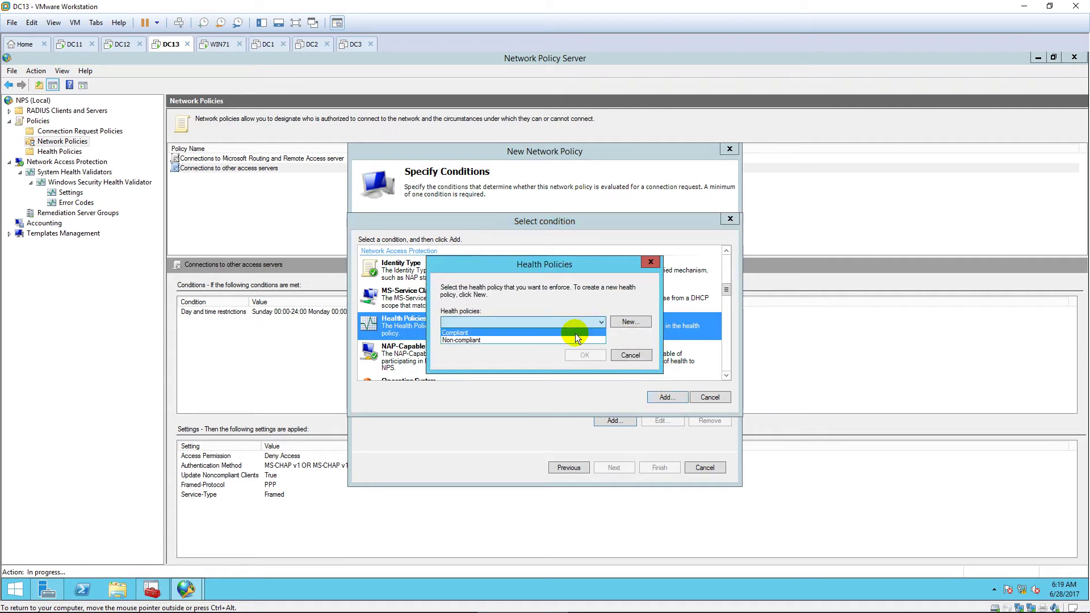
left_click(575, 333)
left_click(585, 355)
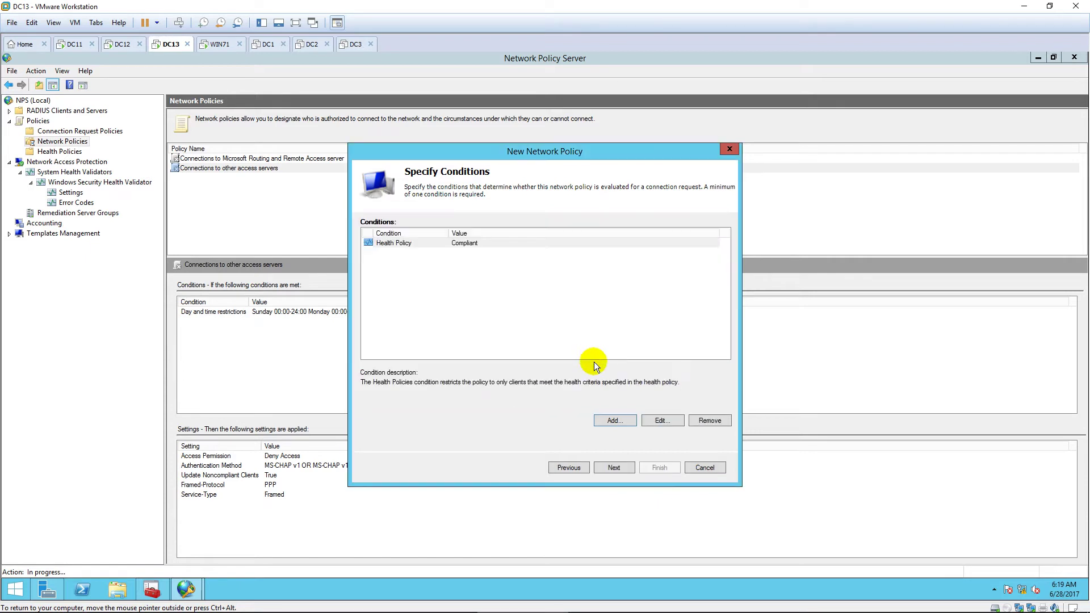
Step: Keep access granted and NAP enforcement at full network access, and finish the policy
left_click(624, 467)
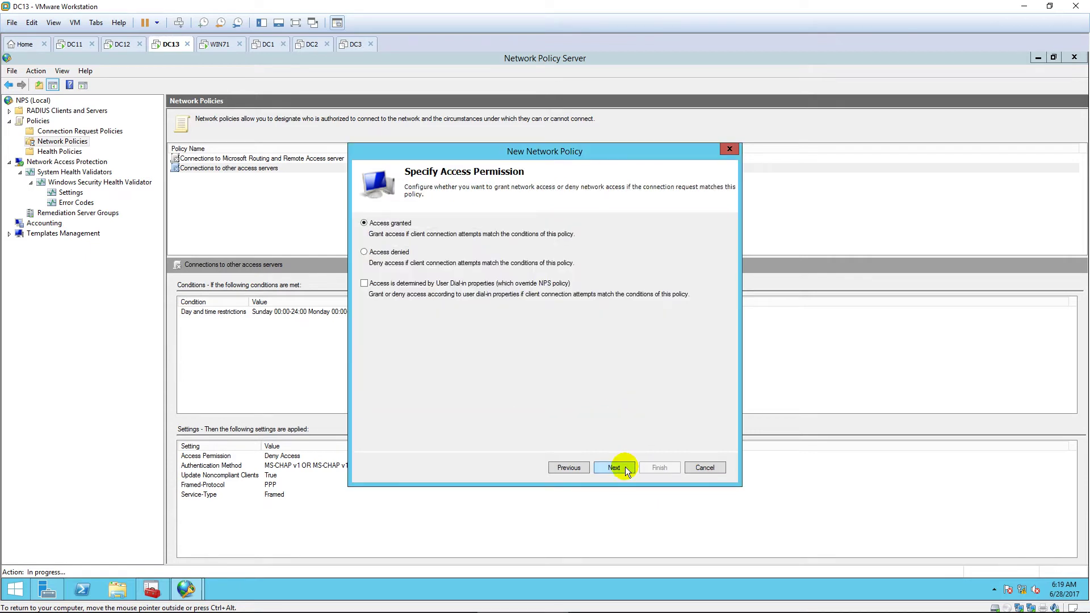
left_click(625, 467)
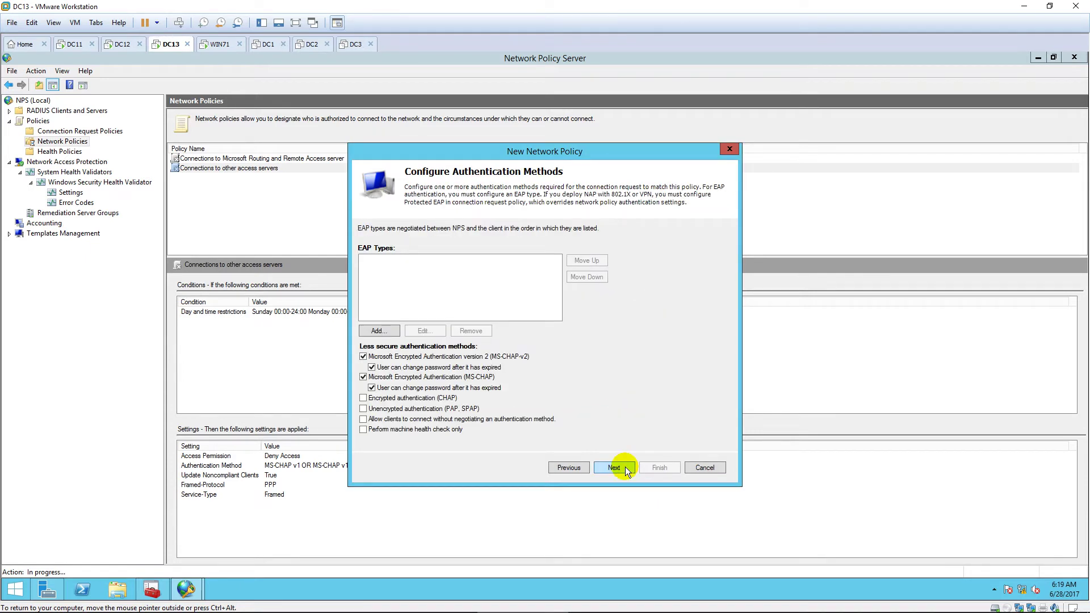
left_click(625, 467)
left_click(625, 467)
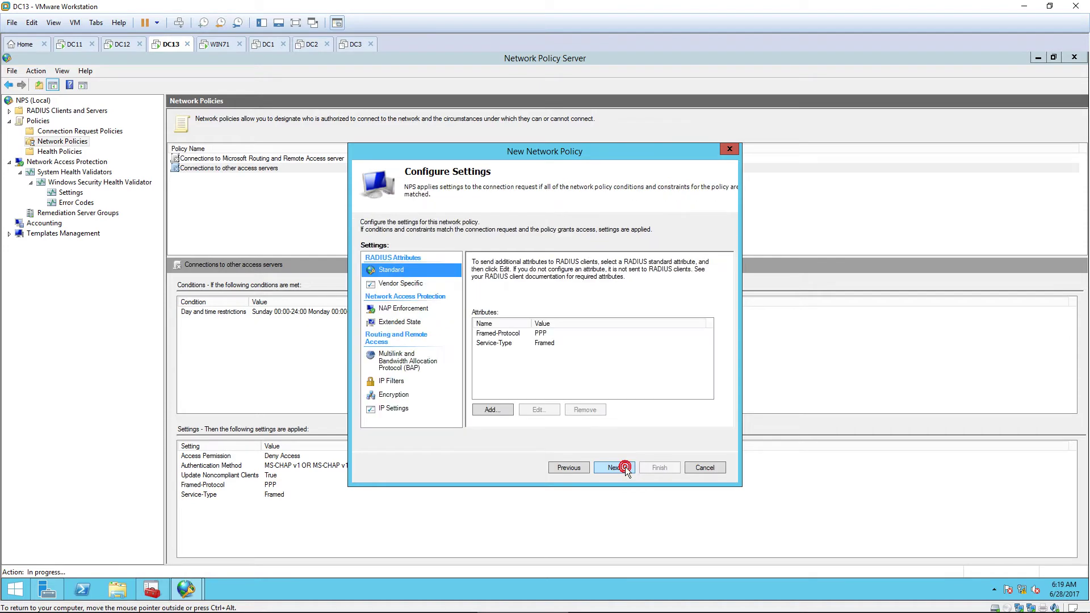
left_click(413, 311)
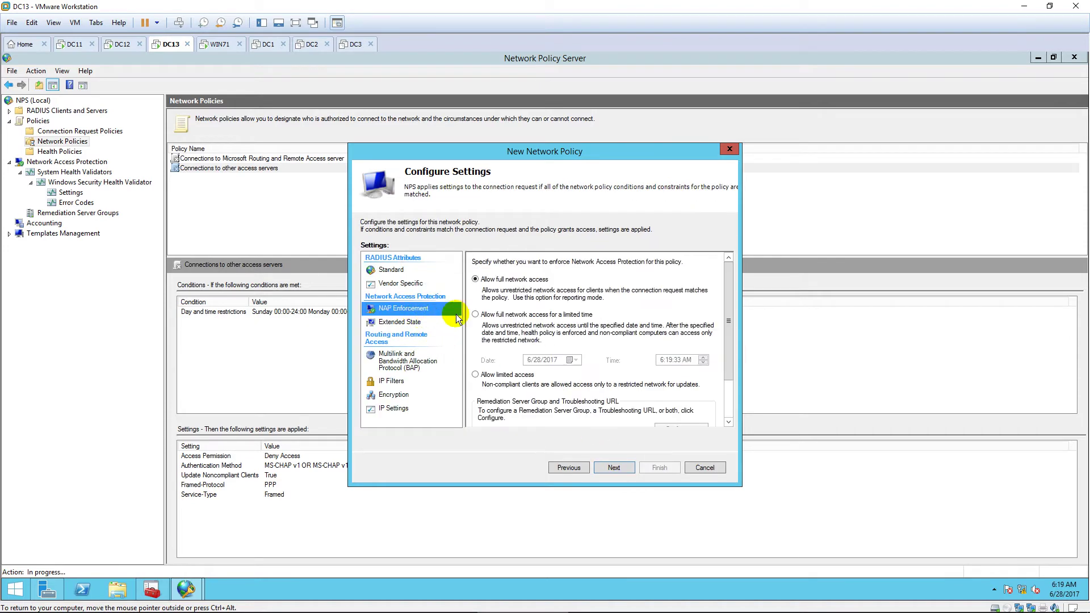
left_click(476, 278)
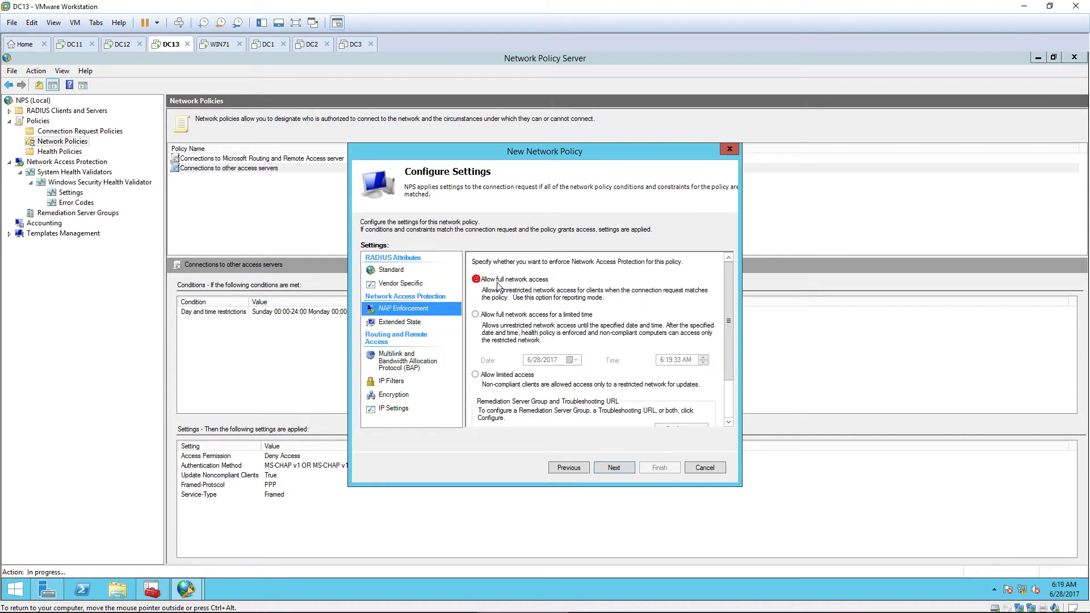
left_click(624, 468)
left_click(661, 468)
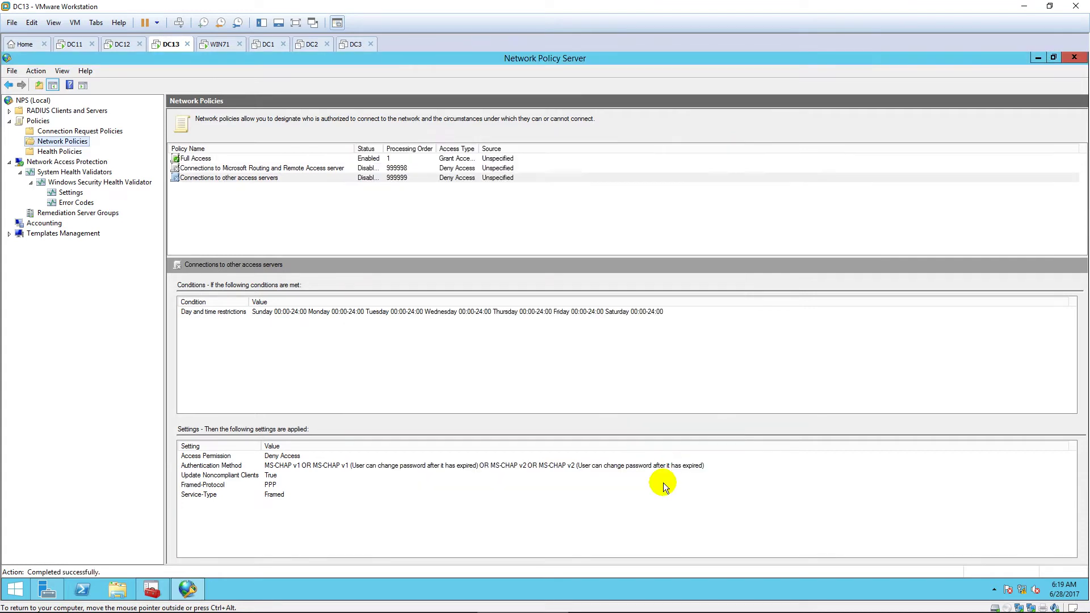
right_click(86, 142)
Step: Start a new network policy named 'Limit Access' with a Non-compliant health policy condition
left_click(125, 152)
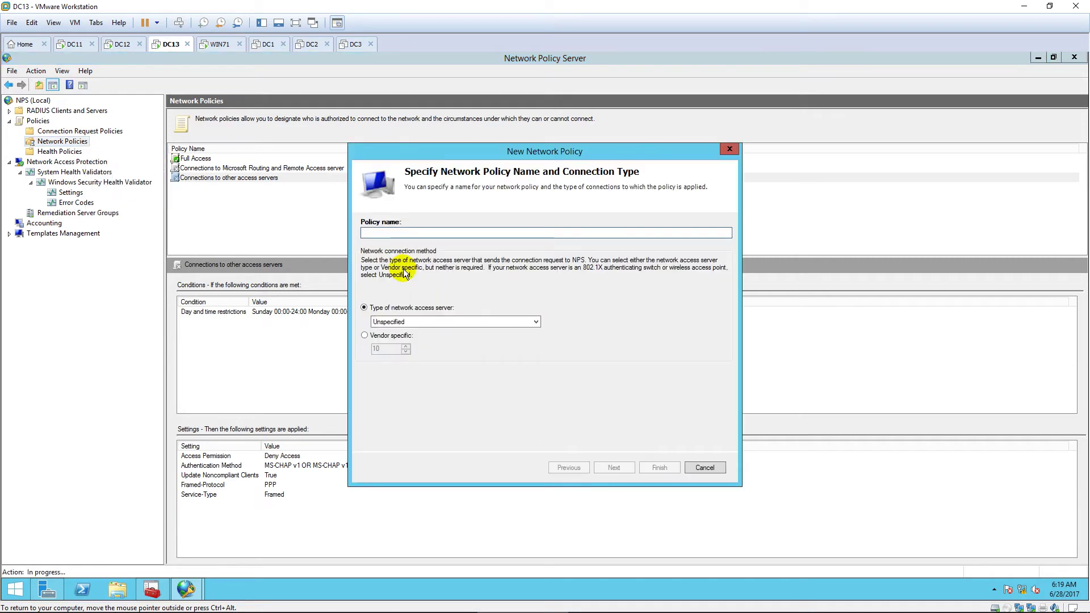
type("Non")
key("BackSpace")
key("BackSpace")
key("BackSpace")
type("Limi")
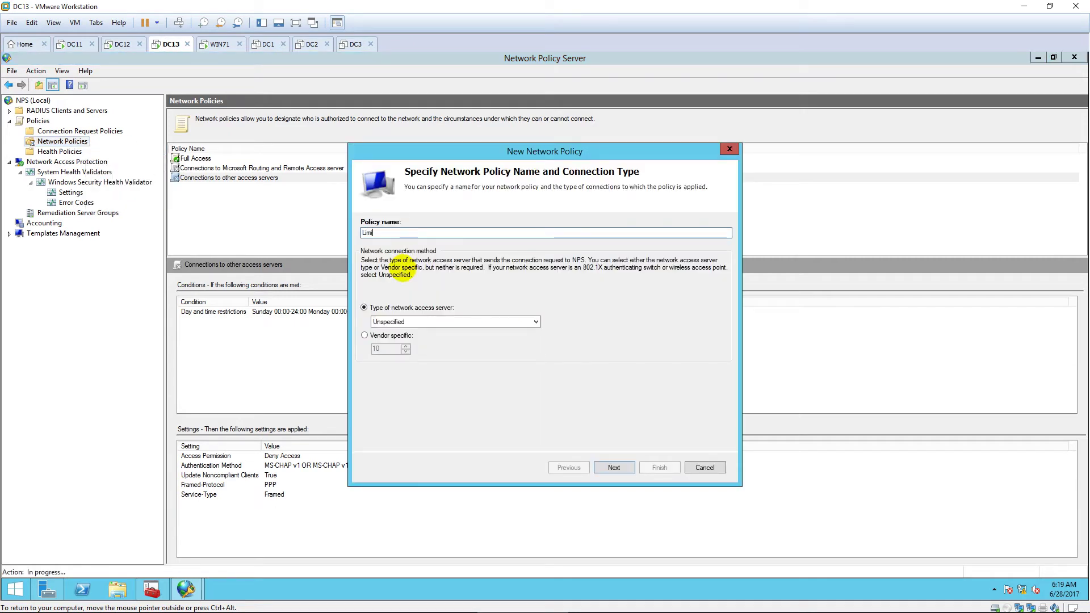
type("t Access")
left_click(604, 468)
left_click(624, 420)
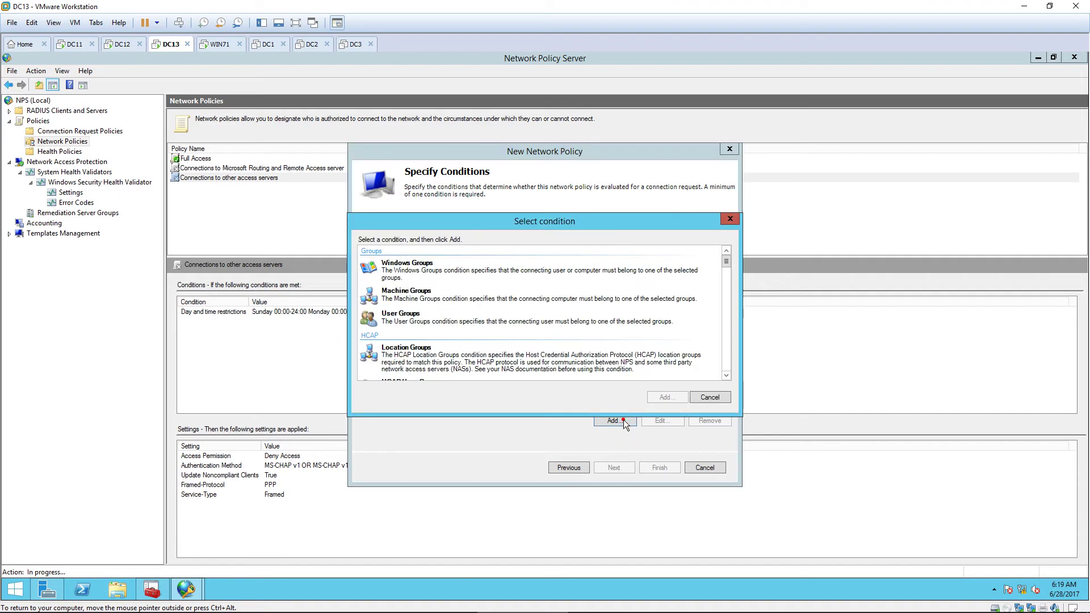
scroll(549, 334, "down", 5)
left_click(470, 326)
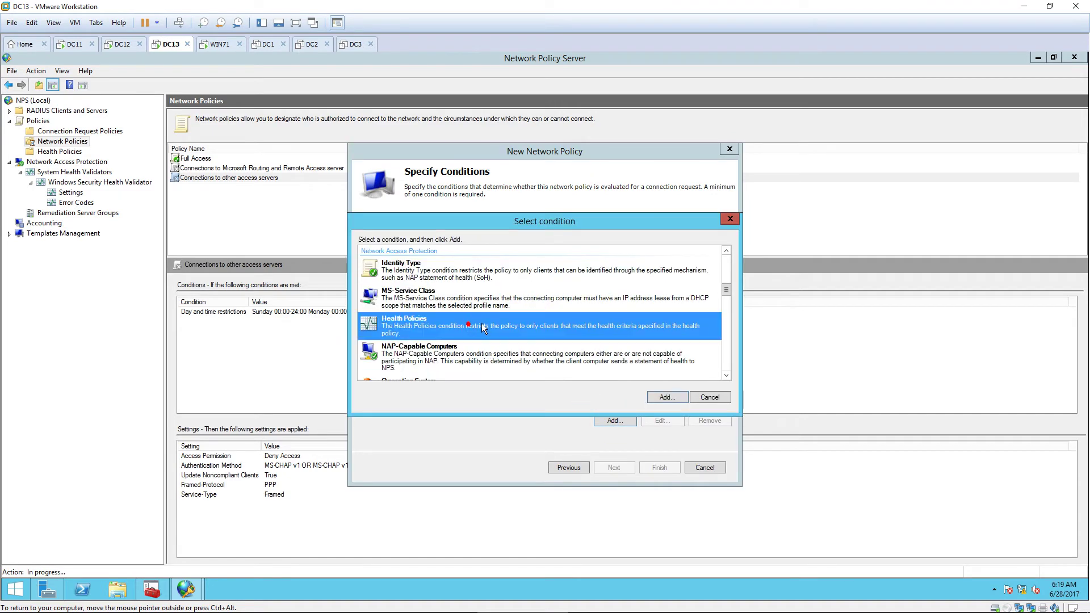
left_click(664, 396)
left_click(597, 323)
left_click(561, 339)
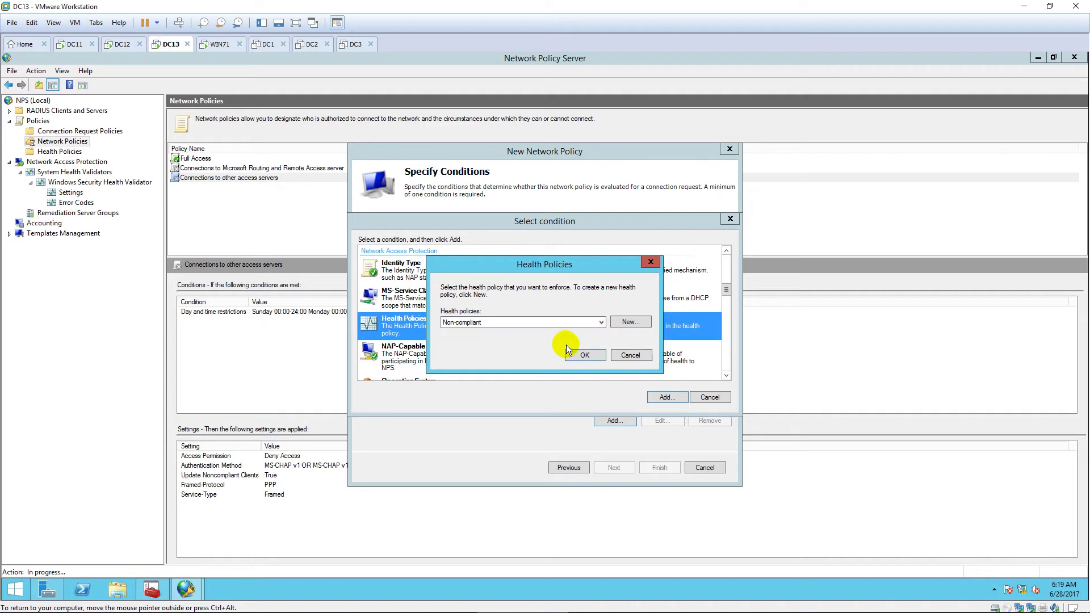
left_click(584, 355)
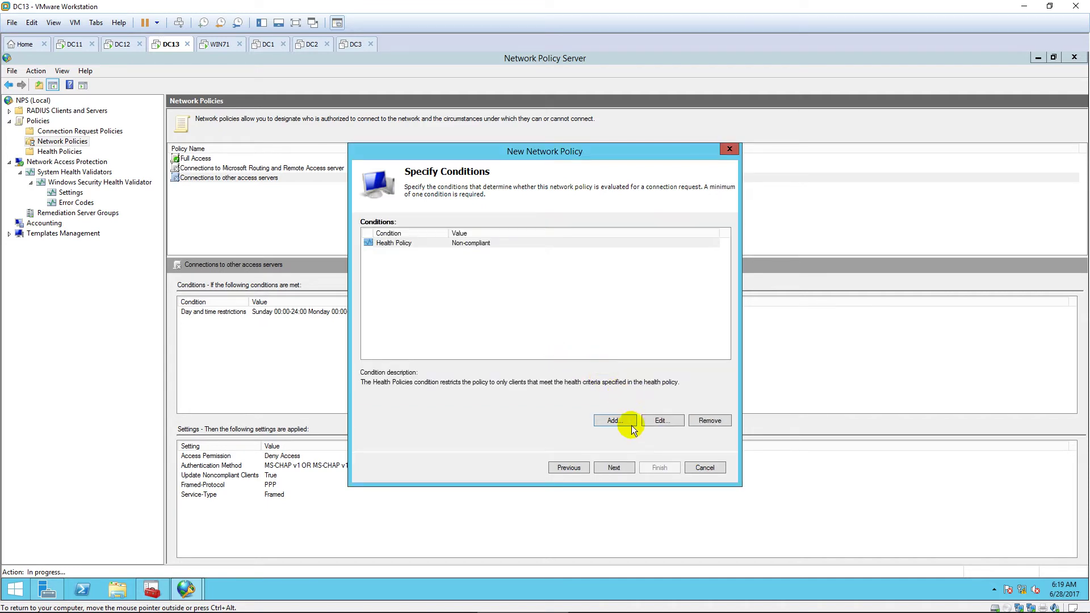
Step: Grant access, set NAP enforcement to allow limited access, and bring up the IP filter settings
left_click(618, 469)
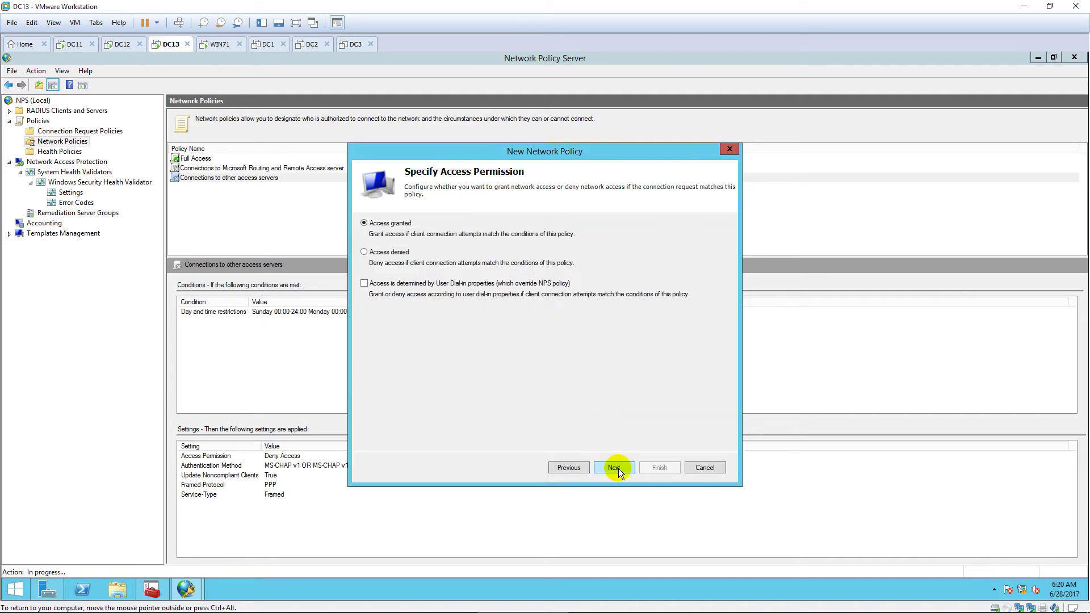
left_click(618, 468)
left_click(618, 468)
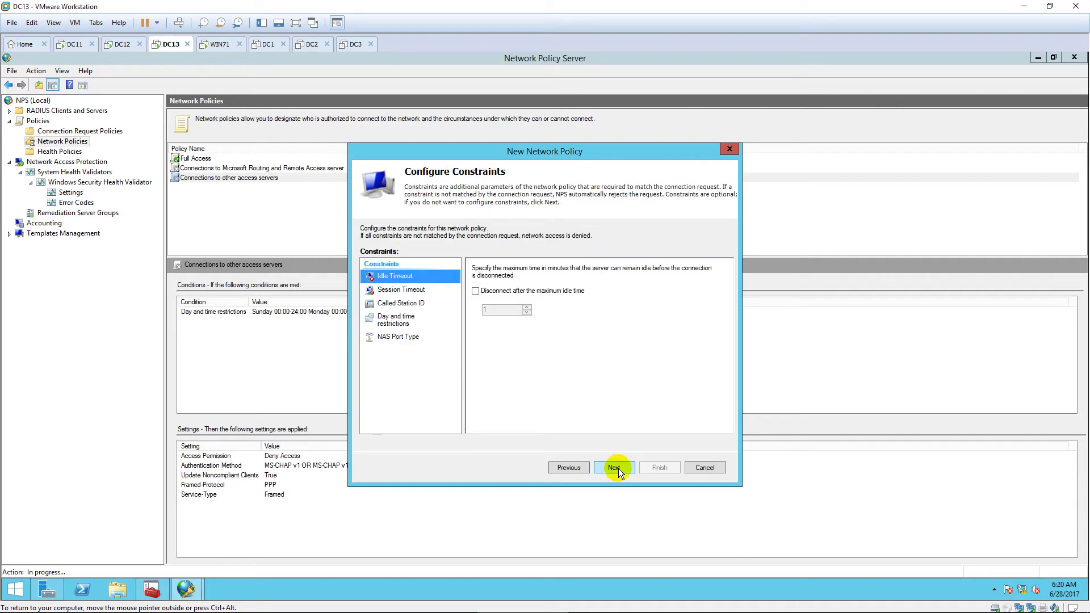
left_click(618, 469)
left_click(405, 309)
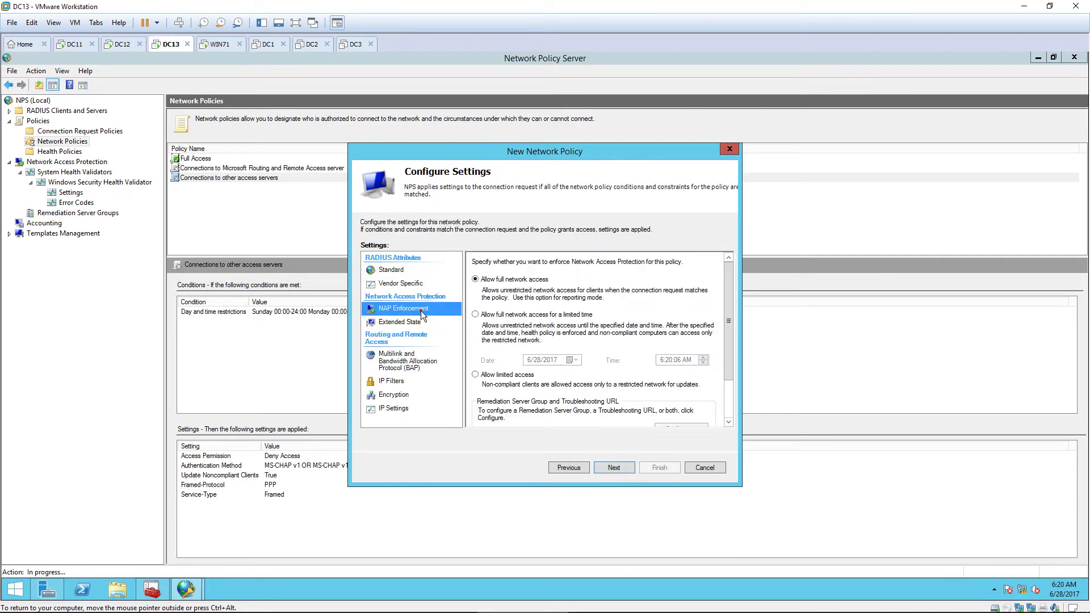
left_click(476, 375)
scroll(602, 354, "down", 1)
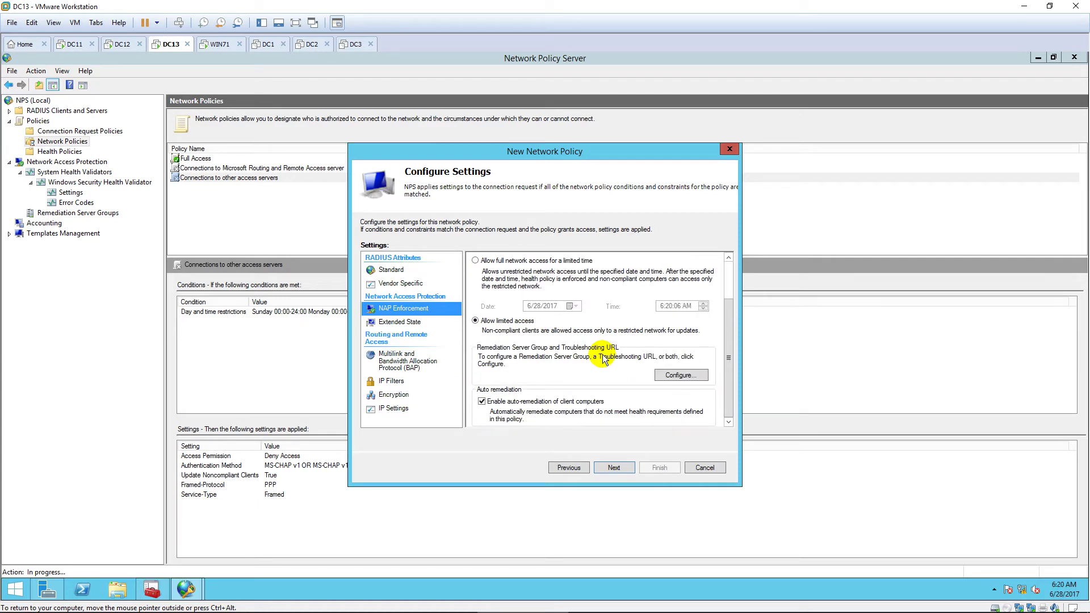
left_click(391, 381)
Step: Add an IPv4 inbound filter for destination 10.0.0.11/255.255.255.255, permitting only listed packets
left_click(670, 312)
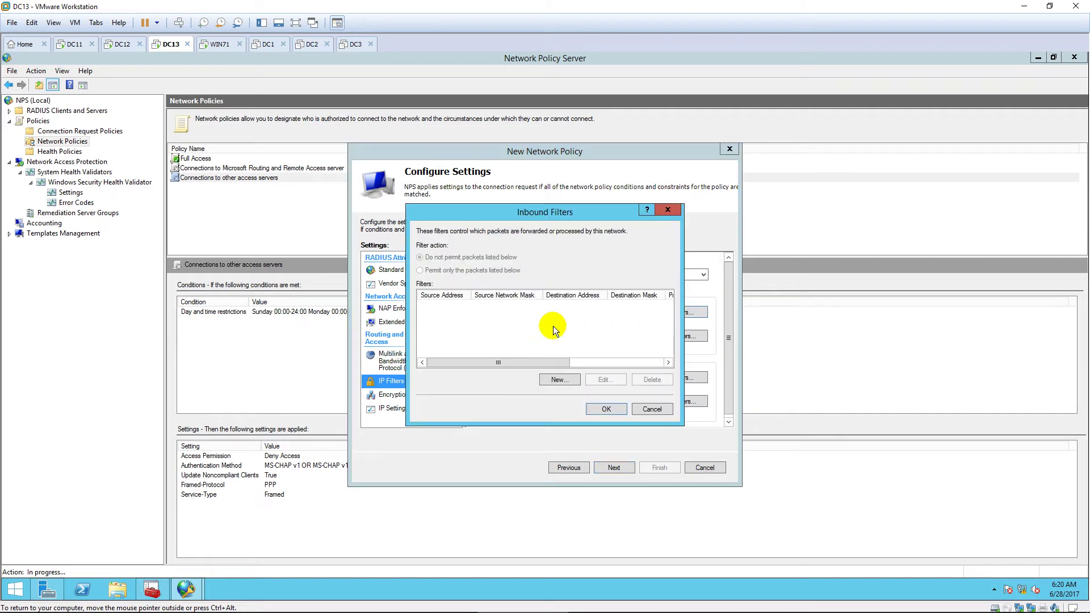
left_click(557, 380)
left_click(448, 283)
left_click(543, 305)
type("10.0.0.11")
key("Tab")
type("255 . 255 . 255 . 255")
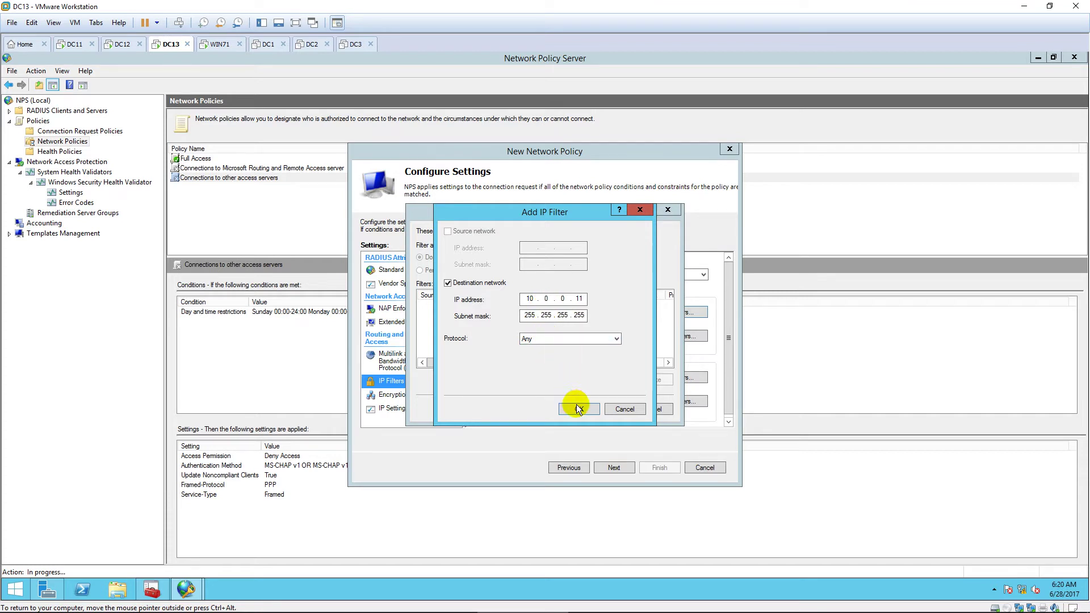
left_click(577, 408)
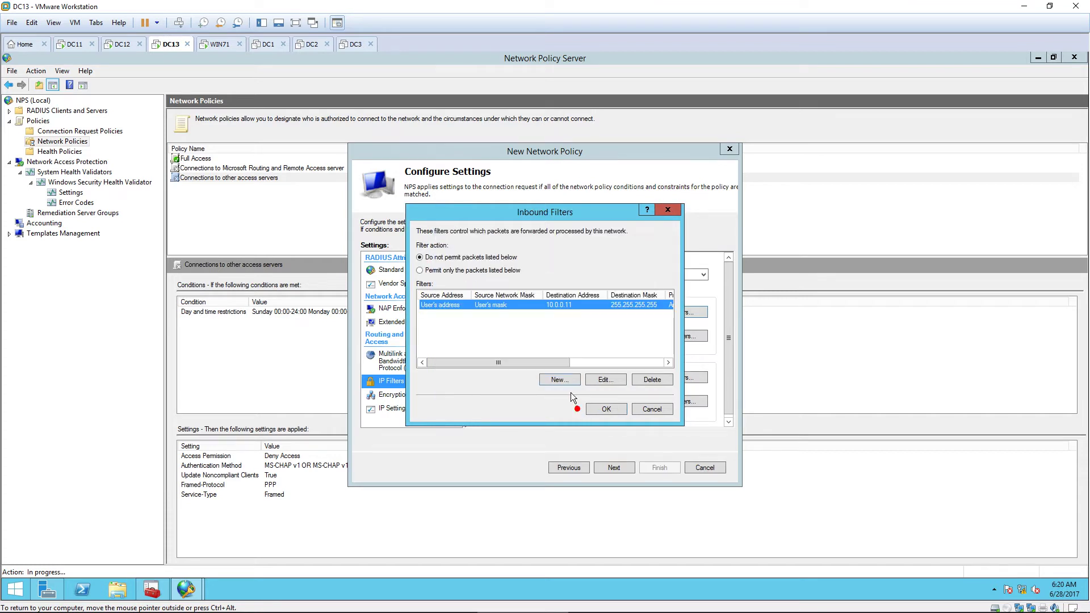
left_click(419, 270)
left_click(606, 409)
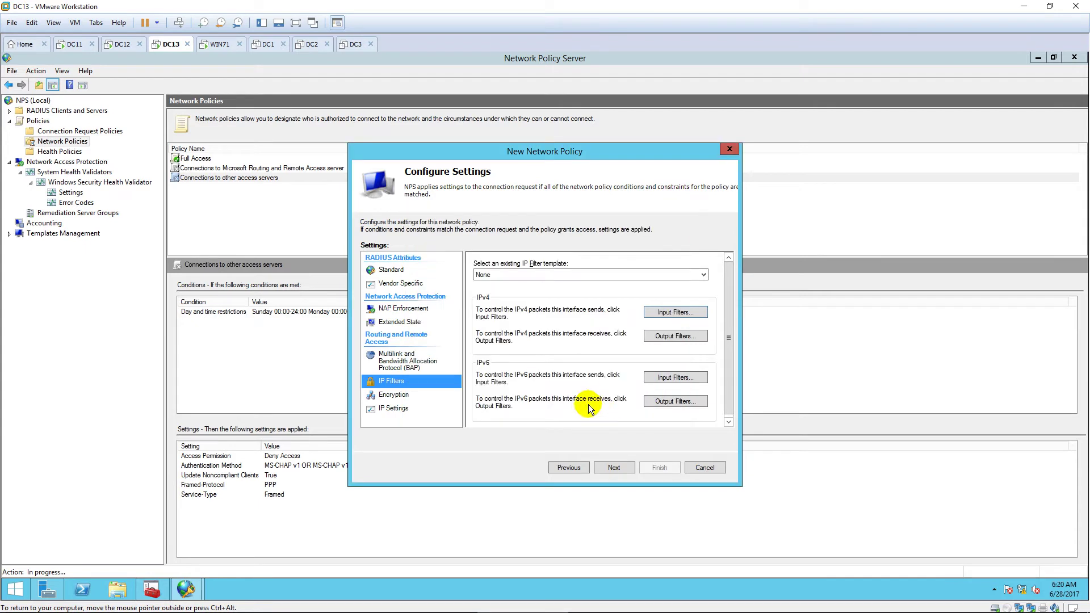
Step: Add an IPv4 outbound filter for source 10.0.0.11/255.255.255.255, permitting only listed packets
left_click(662, 337)
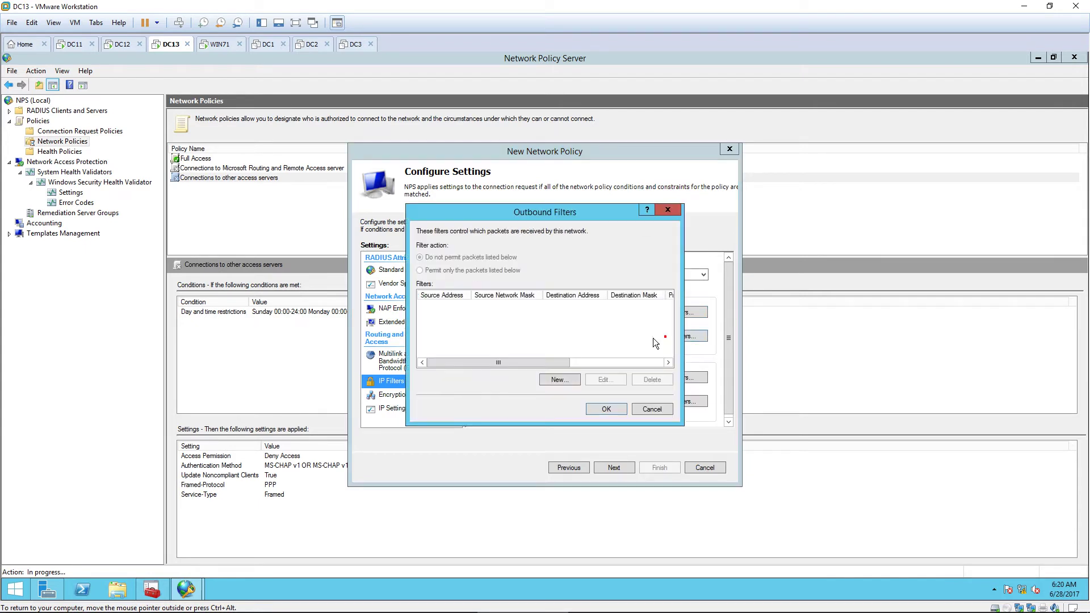
left_click(559, 379)
left_click(447, 231)
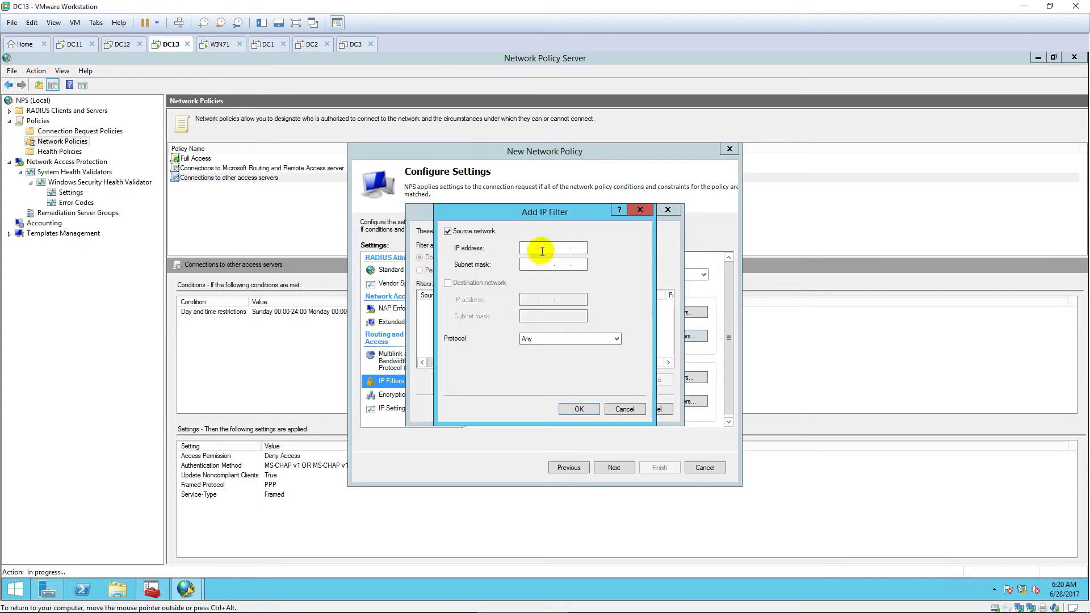
type("10 . 0 . 0 . 11")
left_click(565, 262)
type("255.255.255.255")
left_click(577, 408)
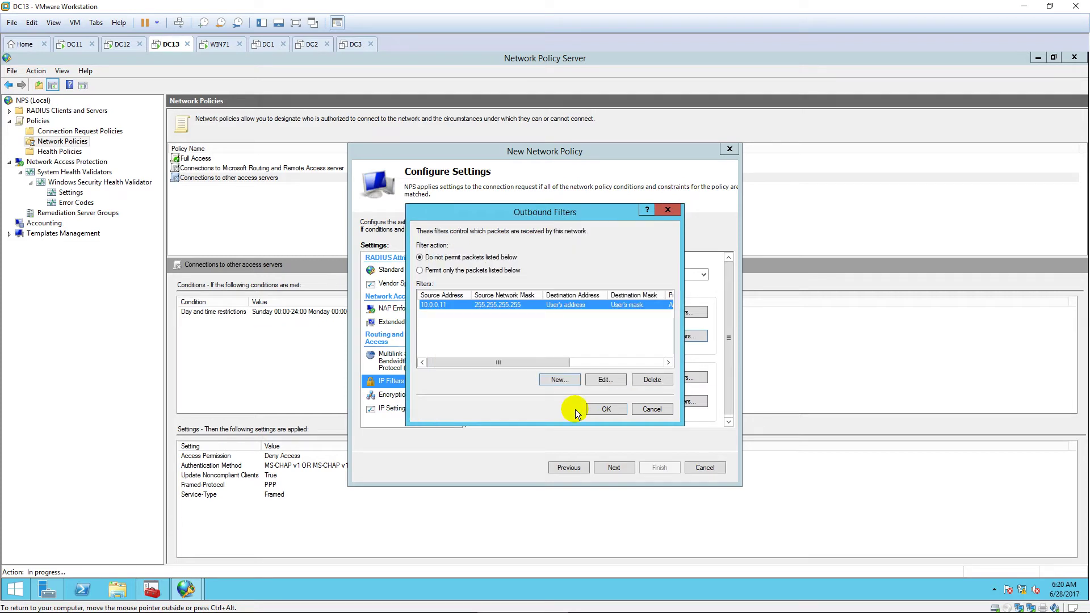
left_click(420, 270)
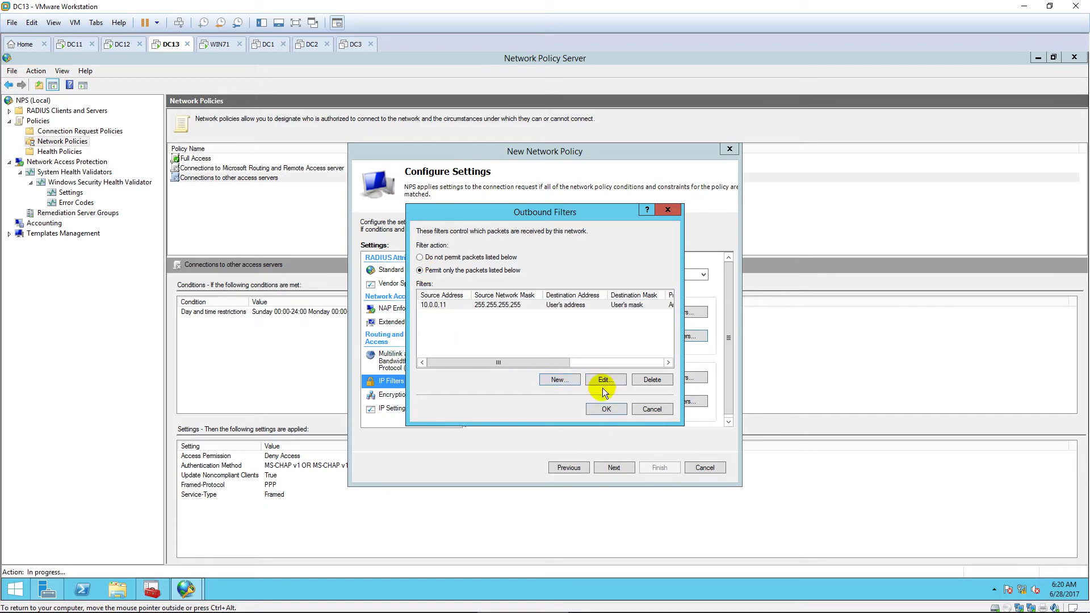
left_click(612, 407)
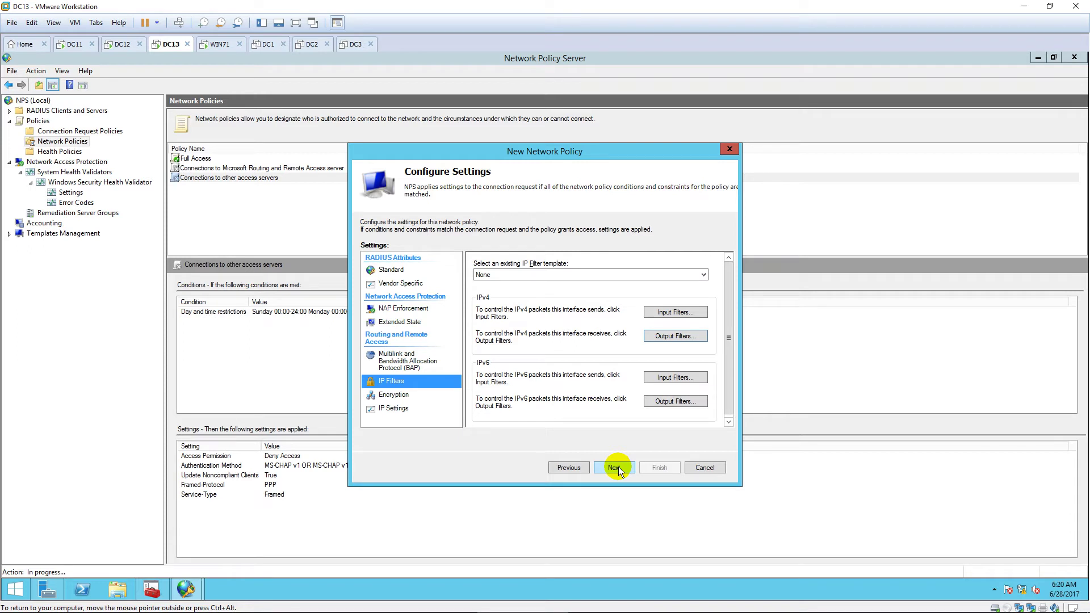
Step: Finish the Limit Access policy, review the Full Access and Limit Access policies, then show Connection Request Policies
left_click(615, 467)
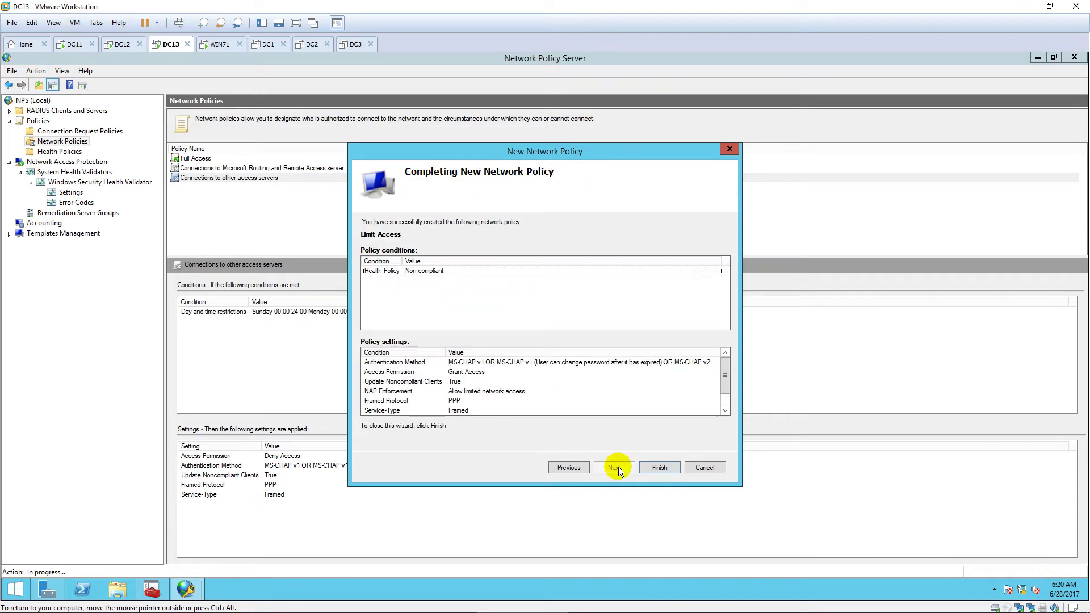
left_click(661, 469)
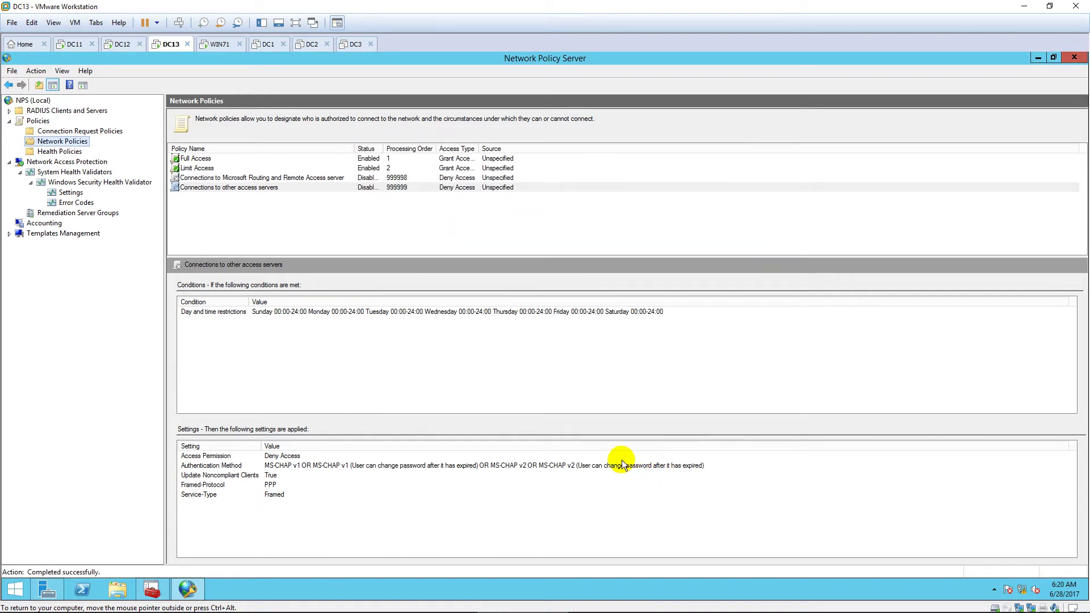
left_click(389, 159)
left_click(390, 169)
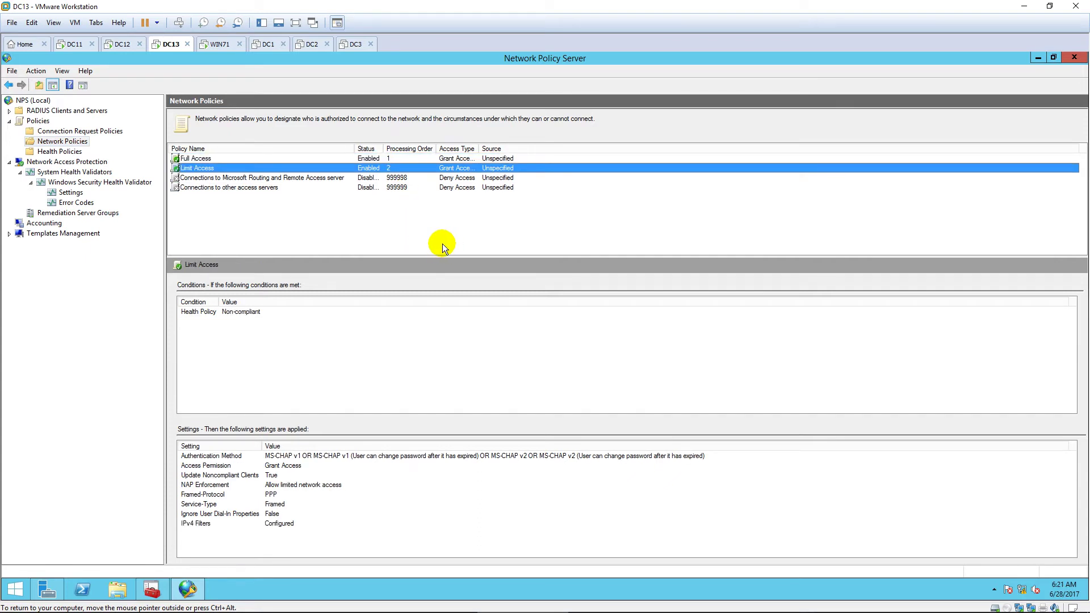
left_click(64, 131)
Step: Disable the default Windows authentication connection request policy
left_click(285, 158)
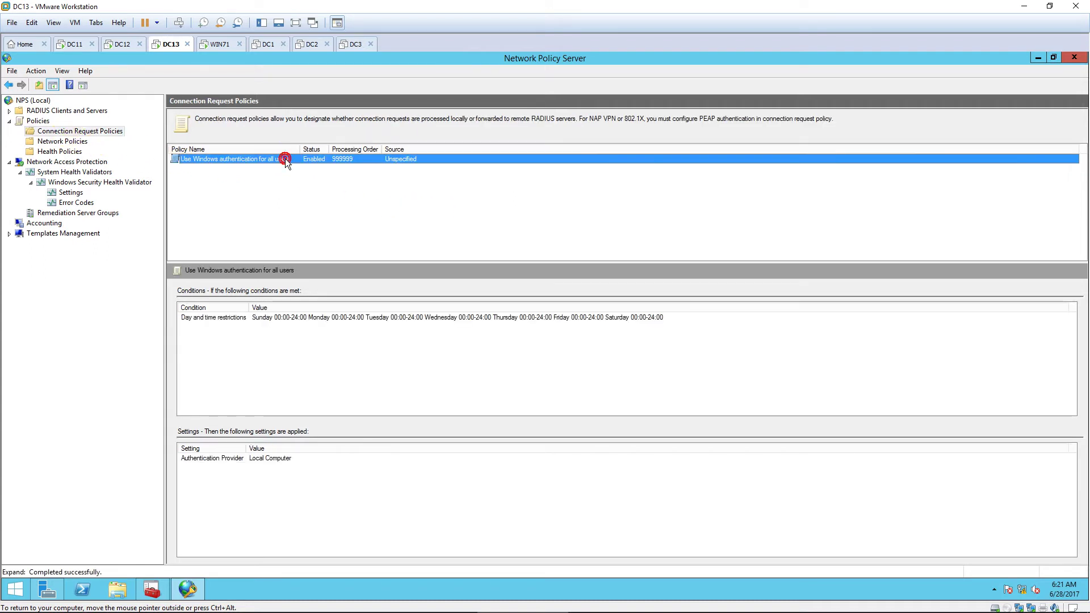
right_click(285, 158)
left_click(333, 190)
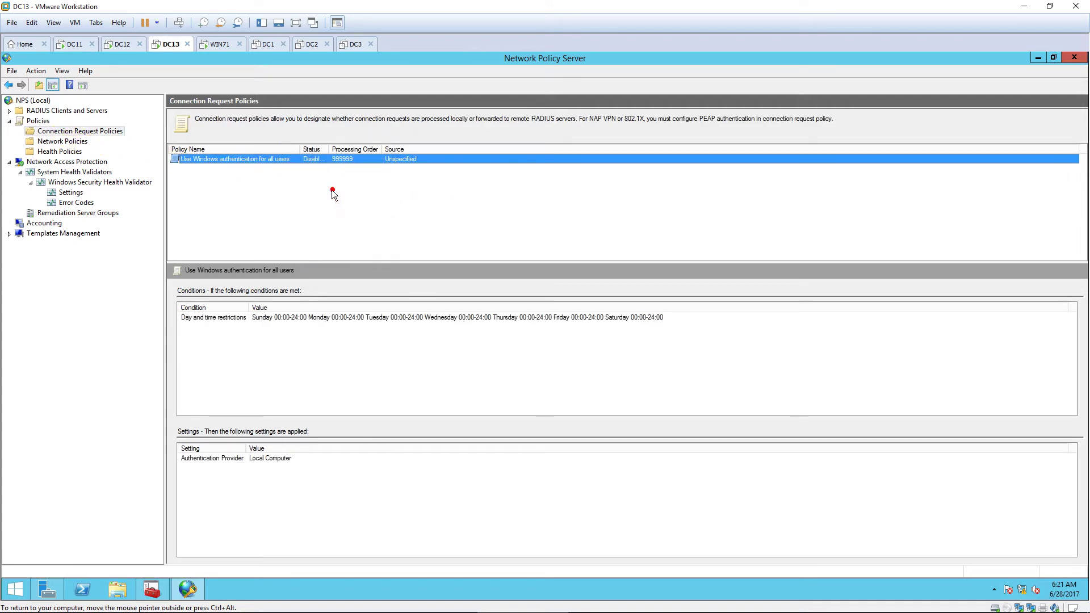
Step: Create a connection request policy named 'NAP VPN' for Remote Access Server (VPN-Dial up)
right_click(93, 131)
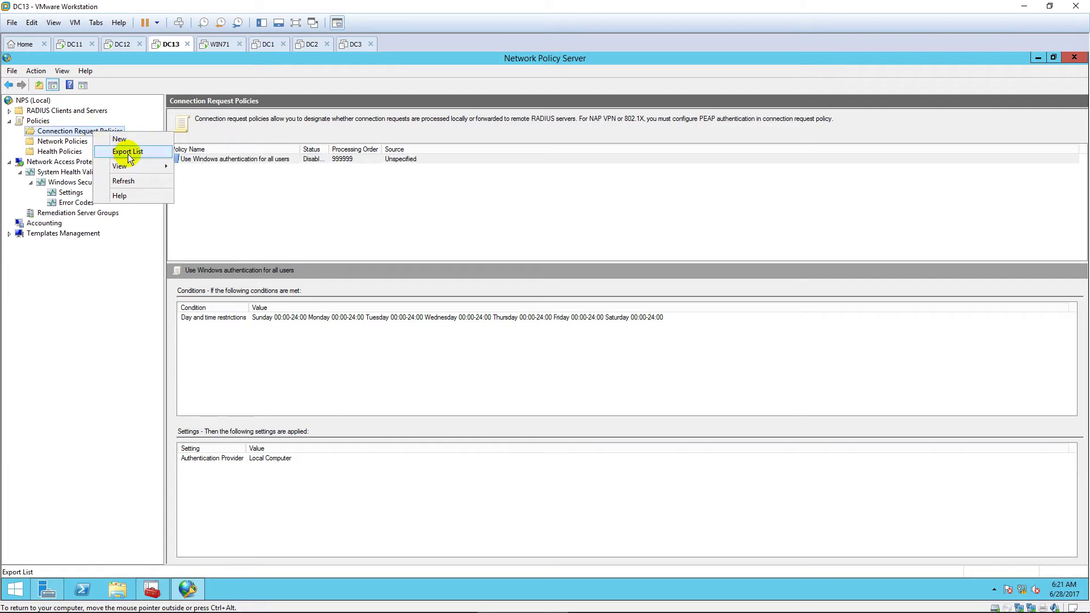
left_click(140, 138)
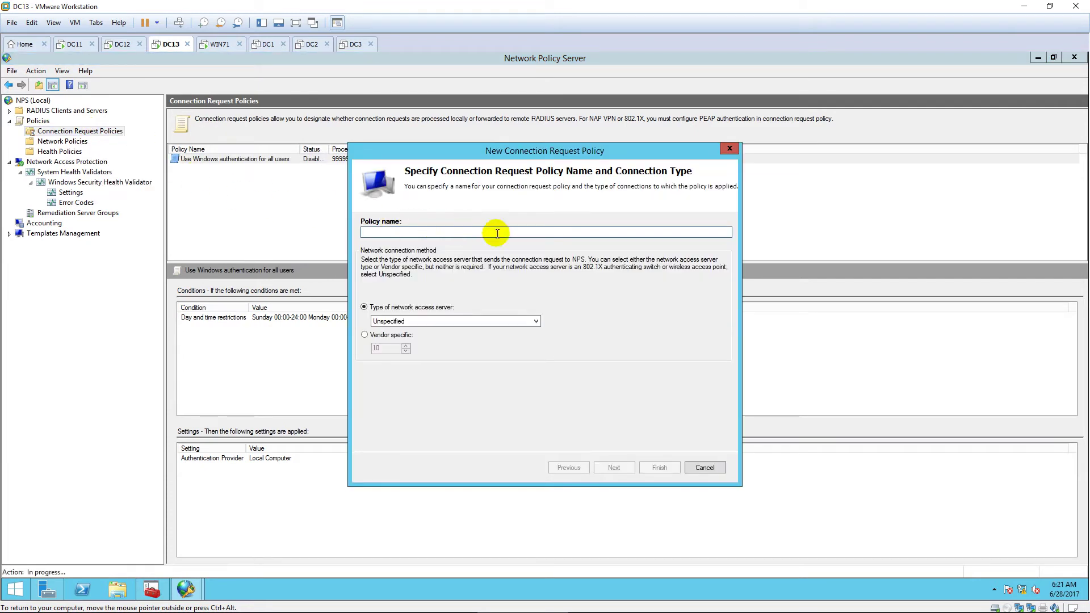
type("NAP ")
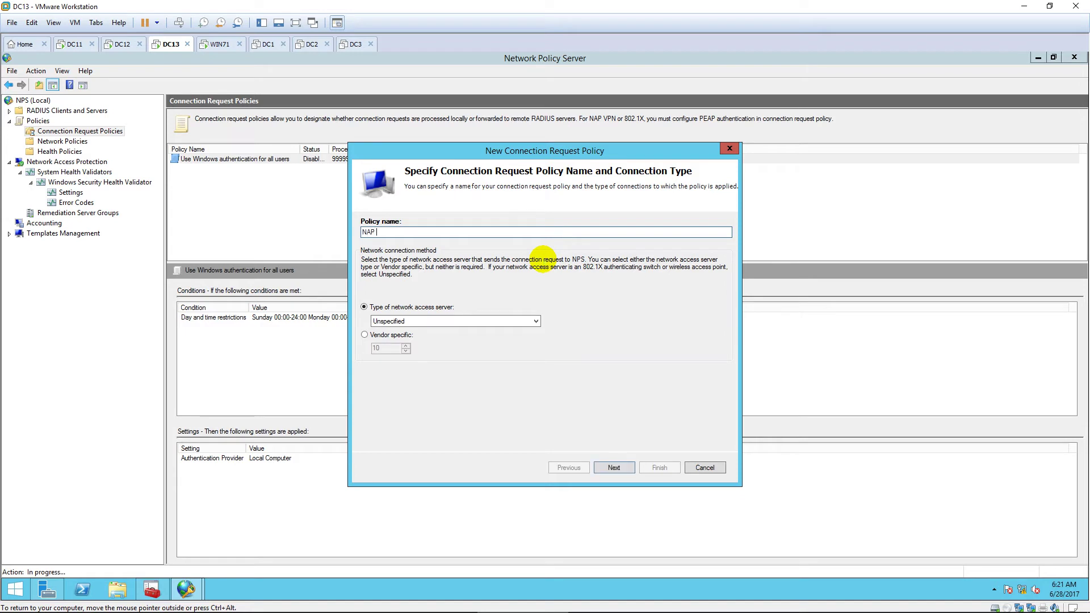
type("VPN")
left_click(526, 321)
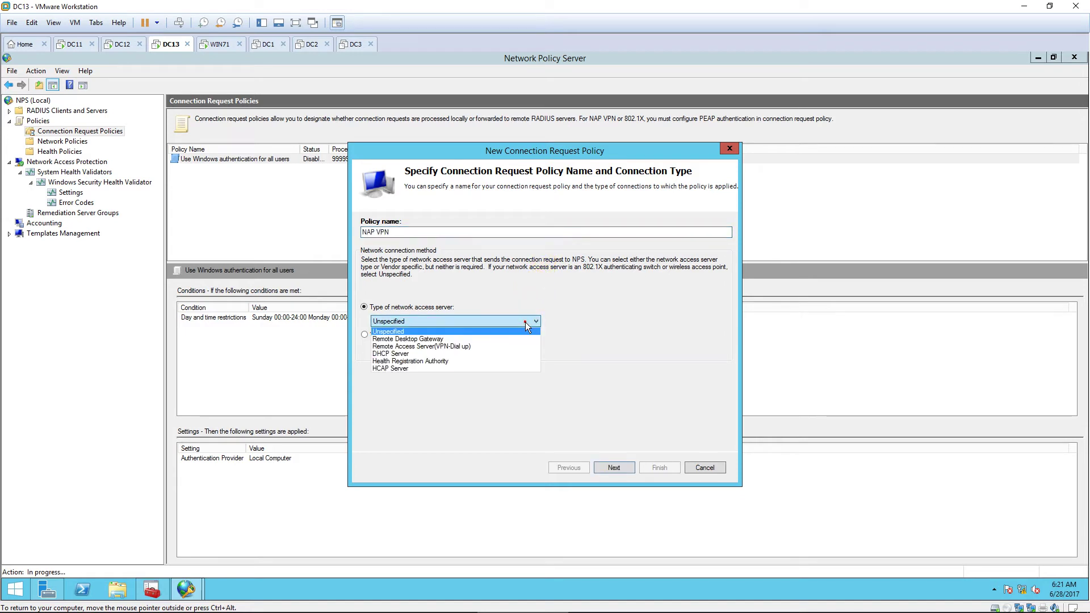
left_click(509, 346)
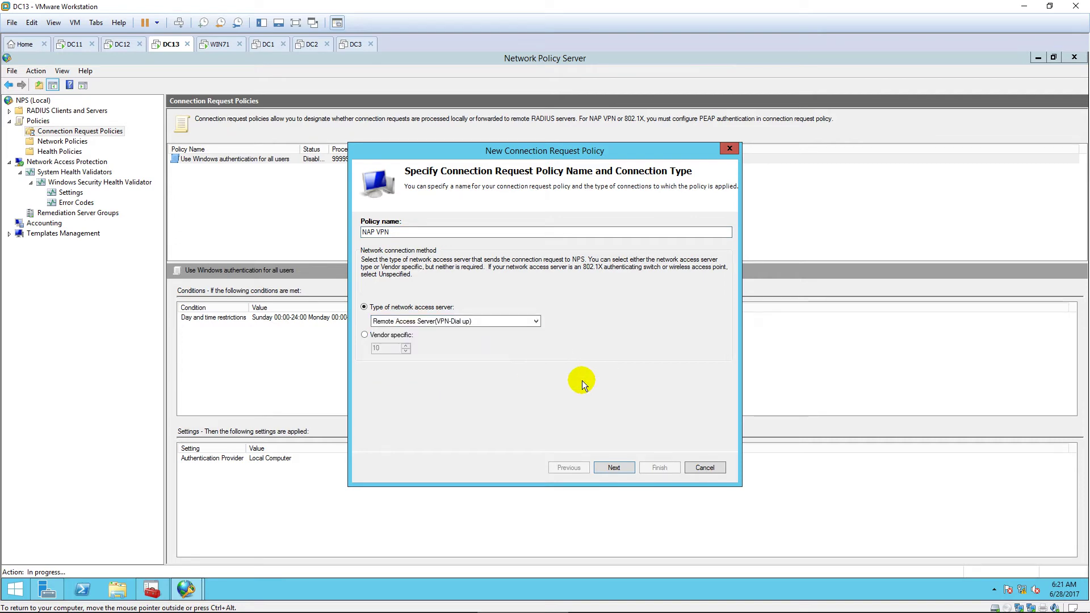
left_click(614, 468)
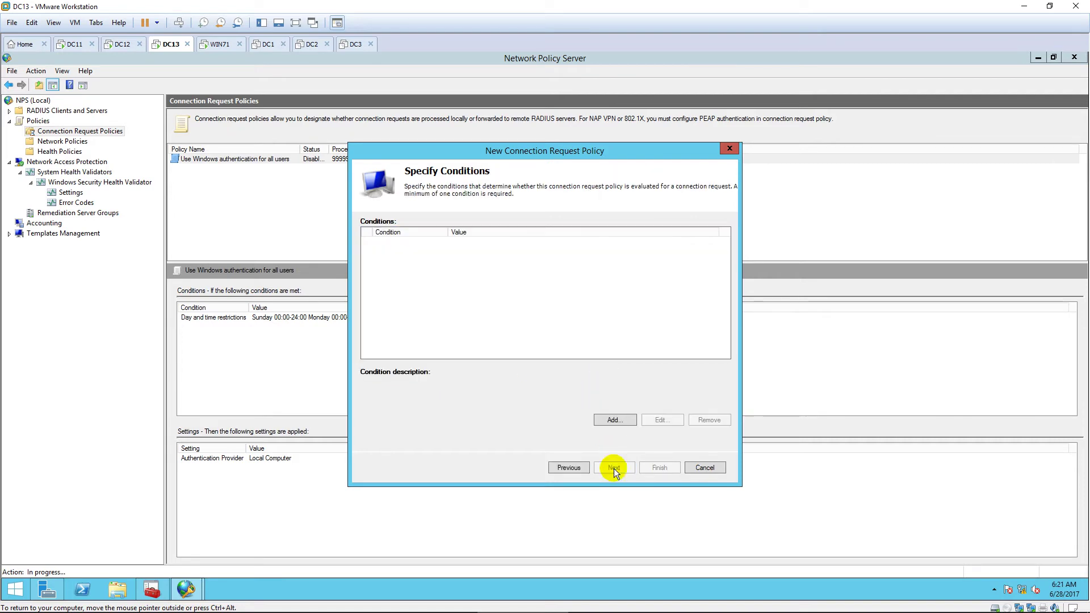
Step: Add a Tunnel Type condition allowing L2TP, PPTP and SSTP
left_click(623, 423)
scroll(554, 331, "down", 3)
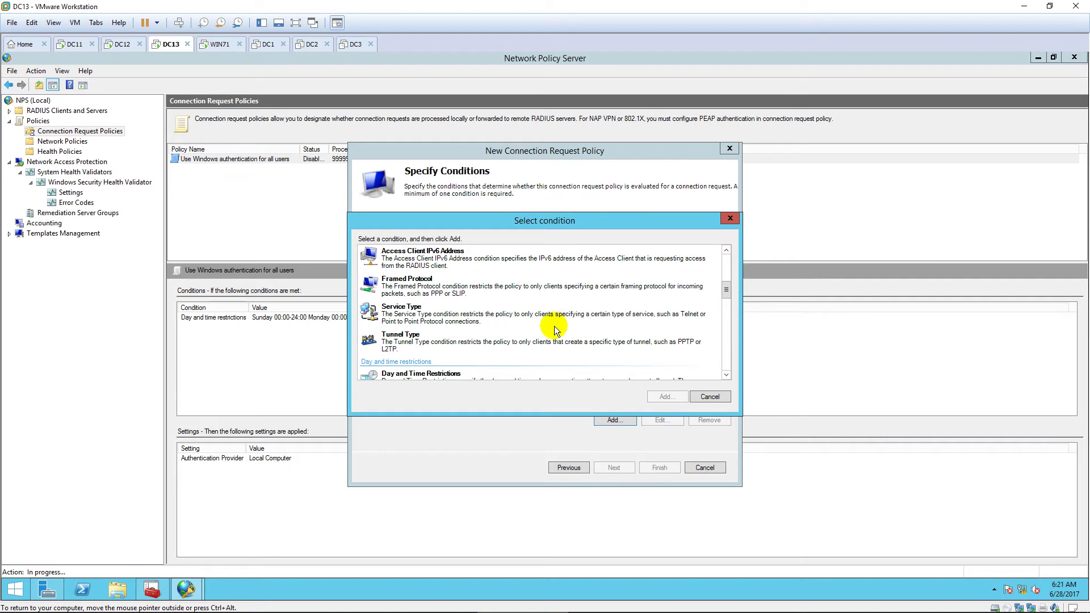
left_click(523, 346)
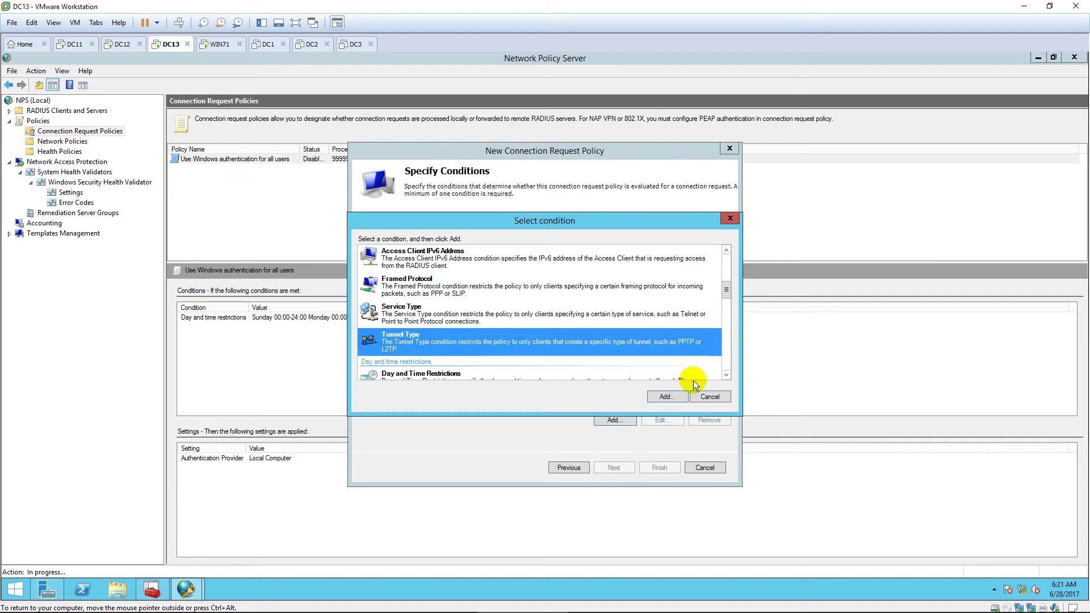
left_click(675, 398)
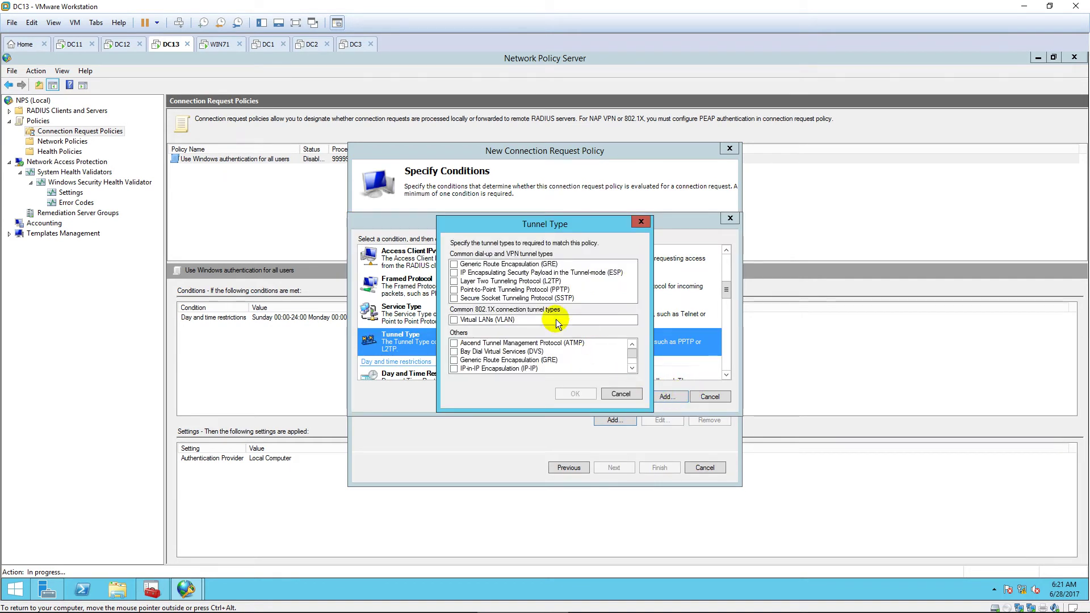
left_click(453, 281)
left_click(454, 290)
left_click(453, 298)
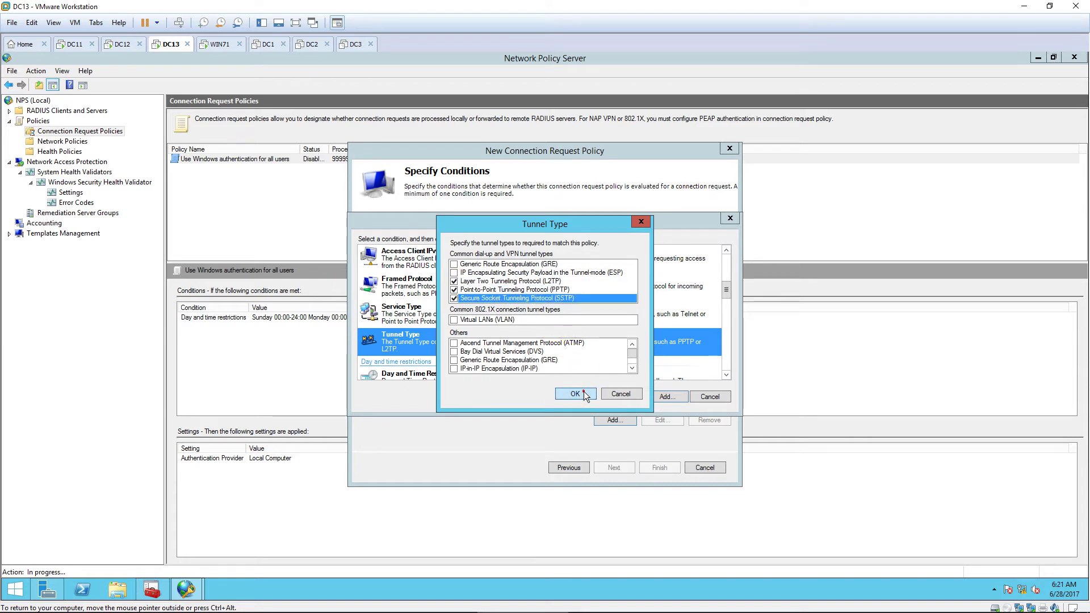
left_click(583, 392)
Step: Override network policy authentication with PEAP and EAP-MSCHAP v2 as EAP types
left_click(629, 465)
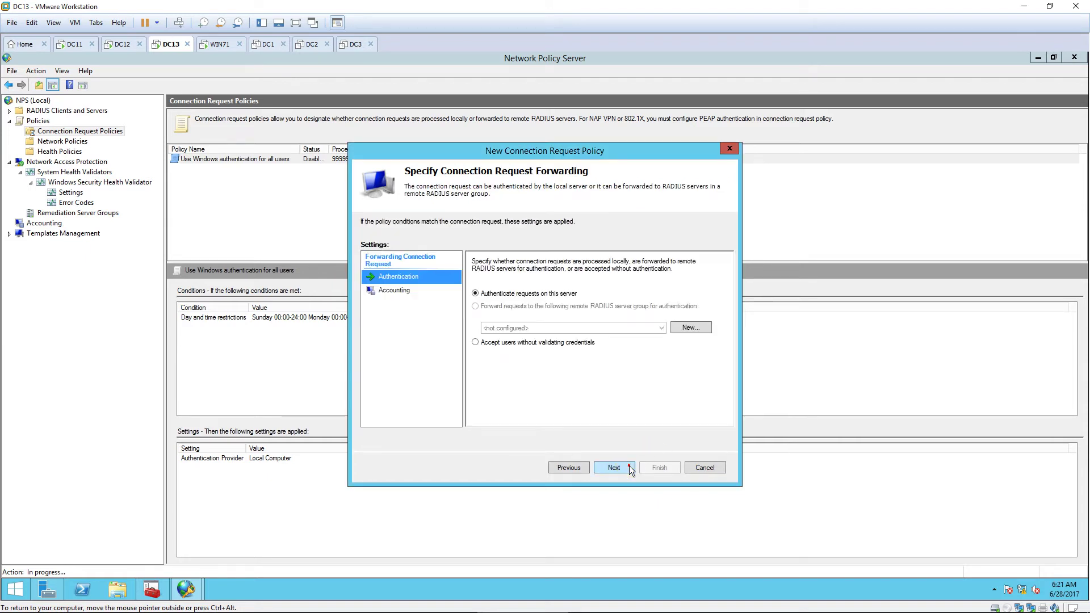
left_click(629, 466)
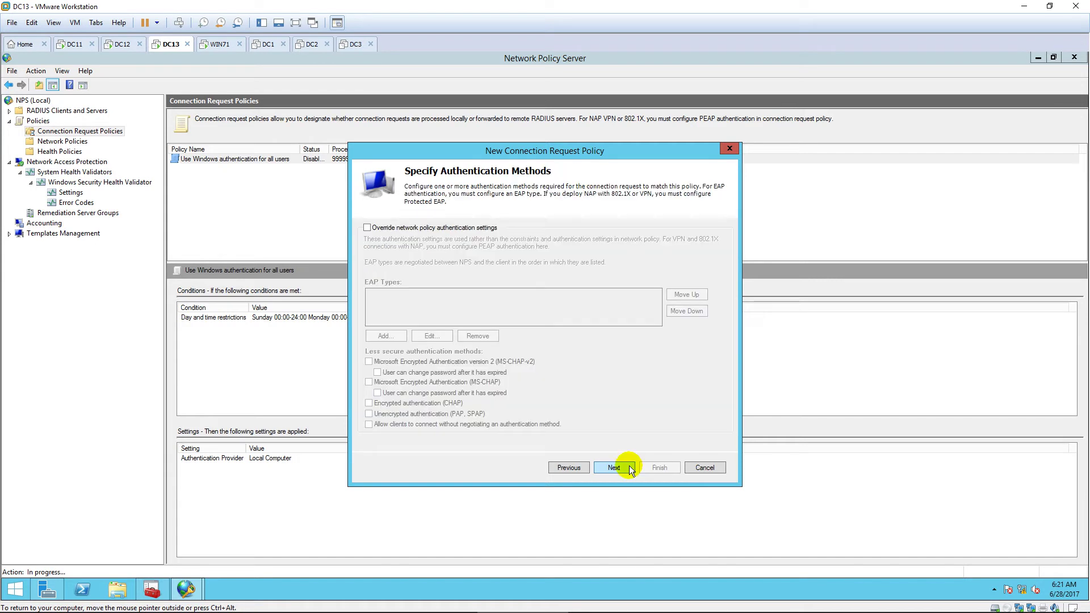
left_click(367, 227)
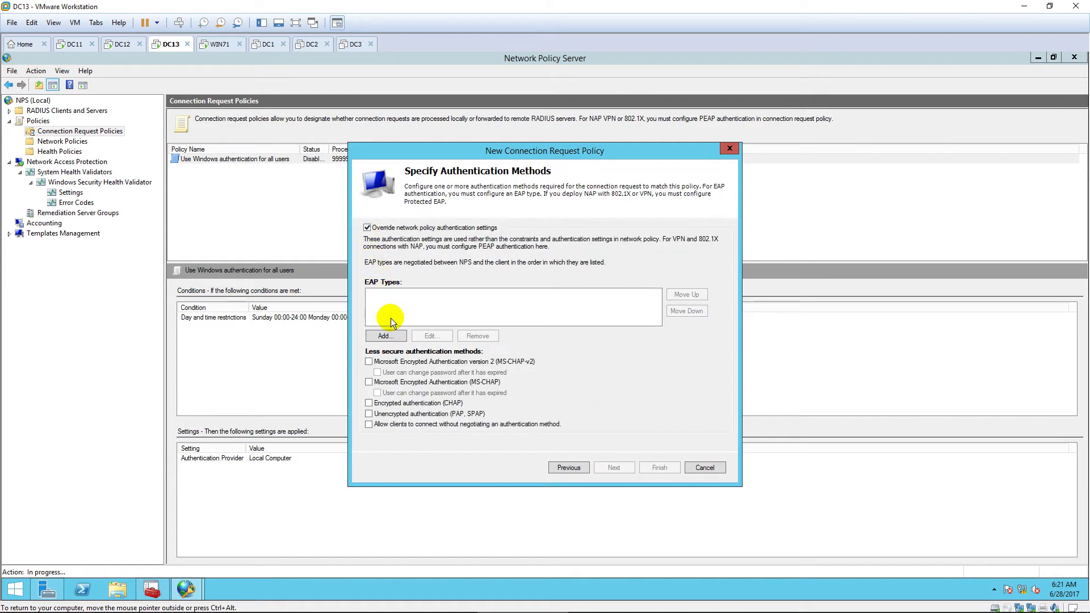
left_click(400, 337)
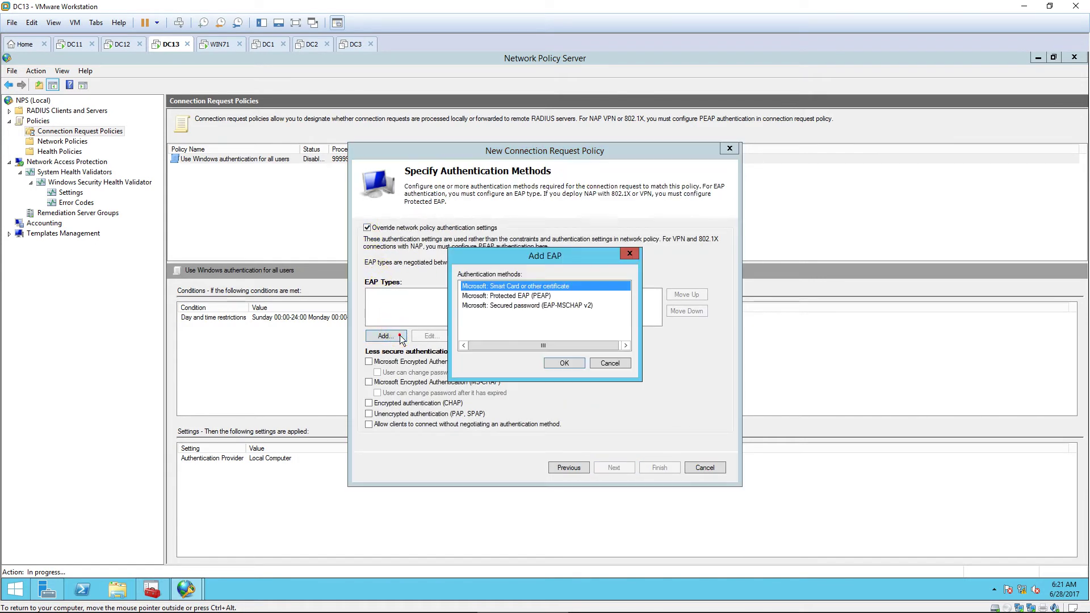
left_click(530, 295)
left_click(559, 359)
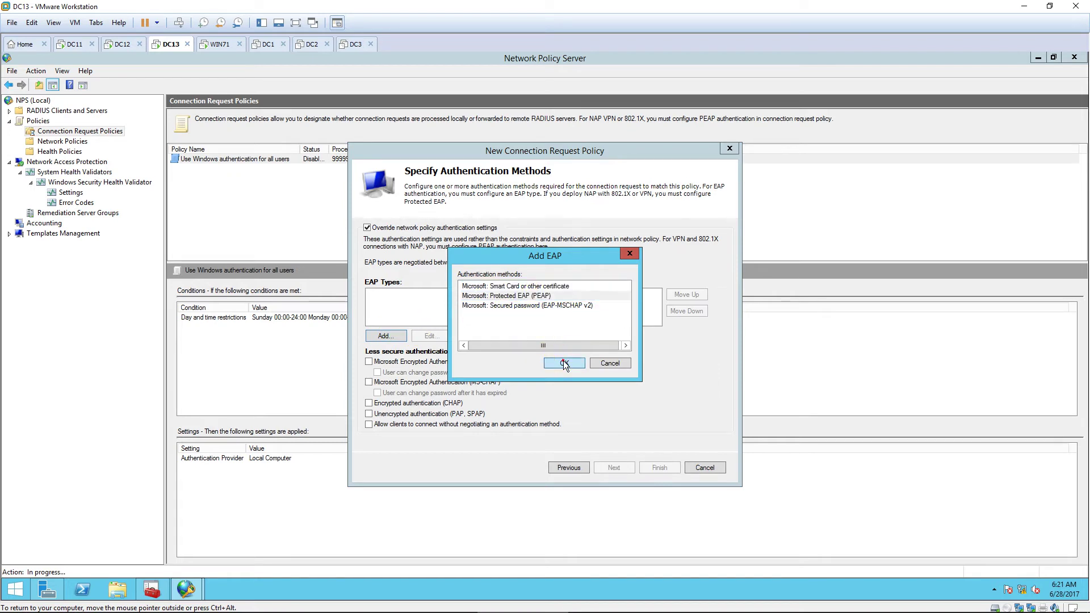
left_click(400, 337)
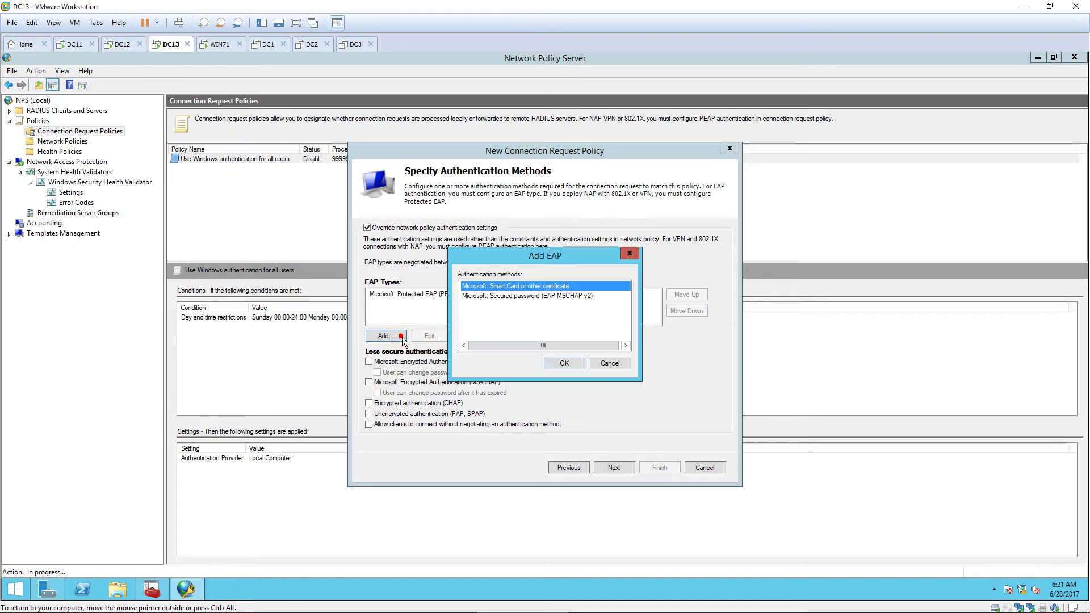
left_click(548, 296)
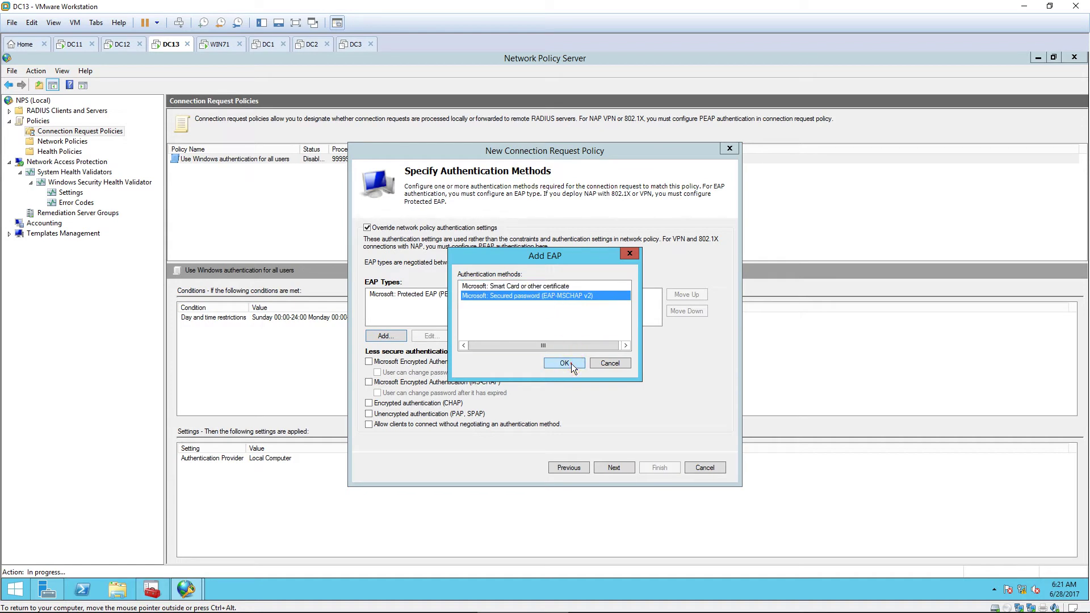
left_click(568, 363)
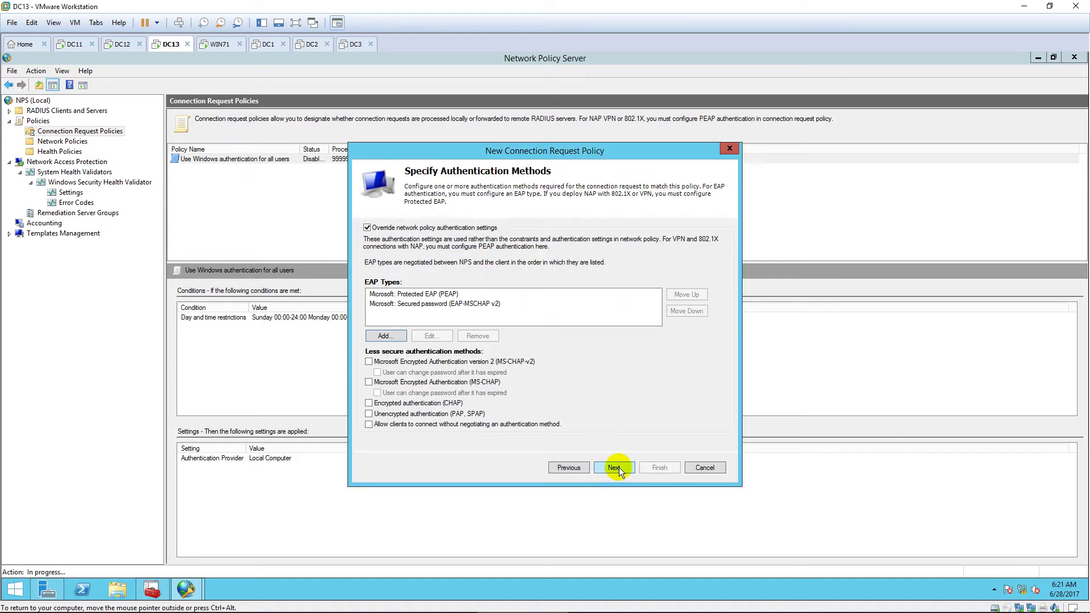
Step: Finish the NAP VPN policy wizard and review the new policy's conditions and settings
left_click(619, 468)
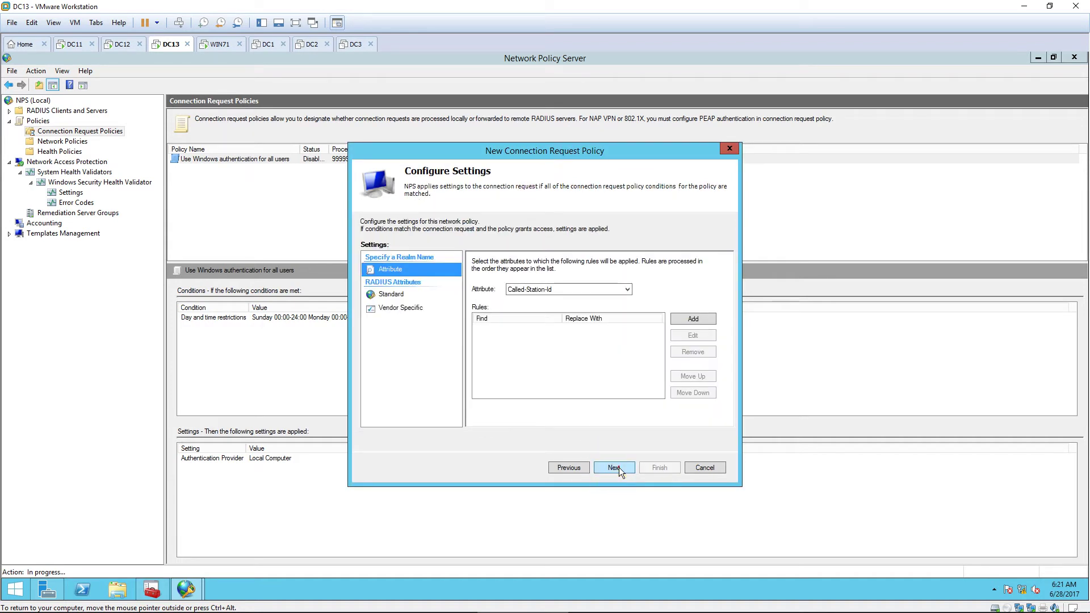
left_click(618, 467)
left_click(656, 467)
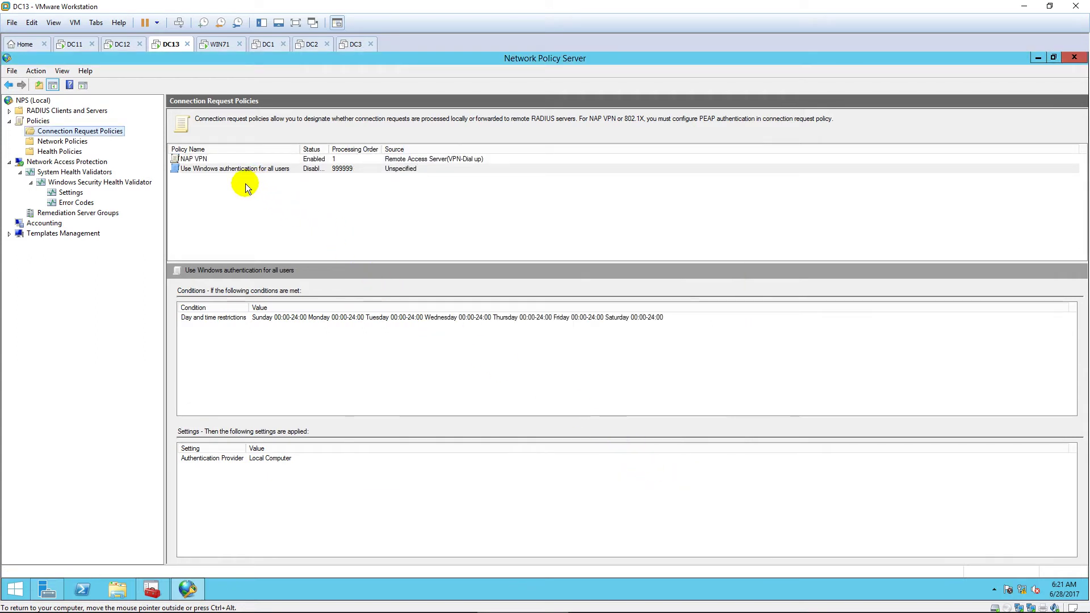
left_click(237, 159)
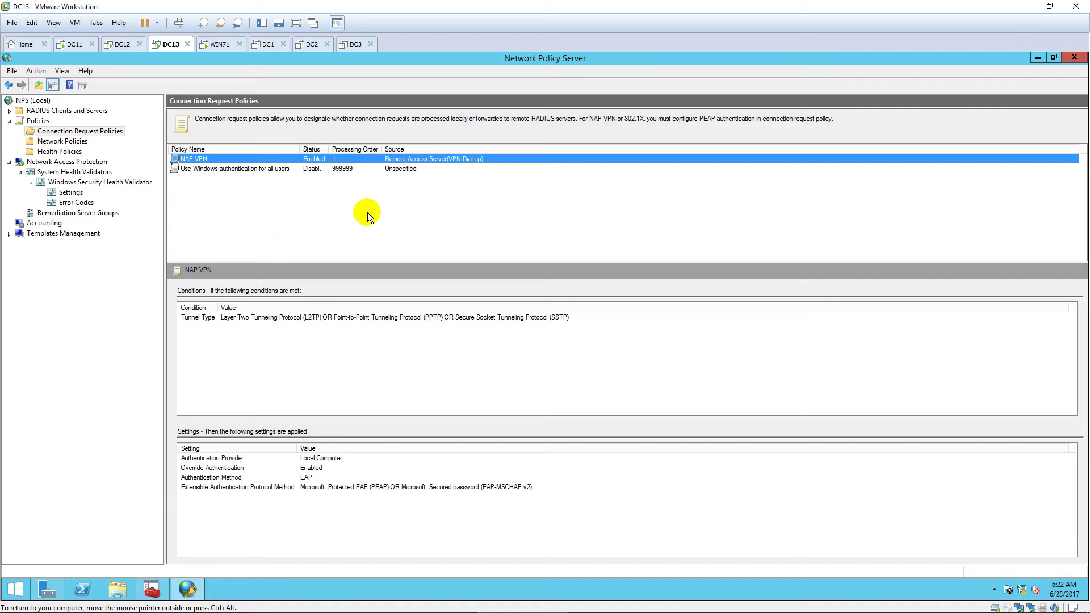
Step: Close the NPS console and select the Remote Access role in Add Roles and Features on this server
left_click(1065, 59)
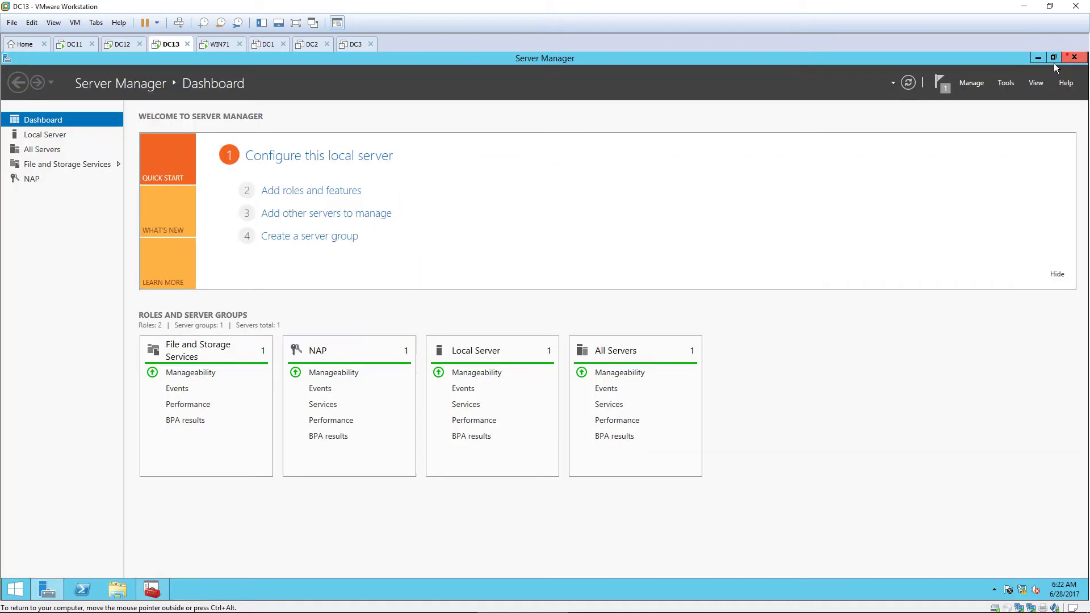
left_click(971, 83)
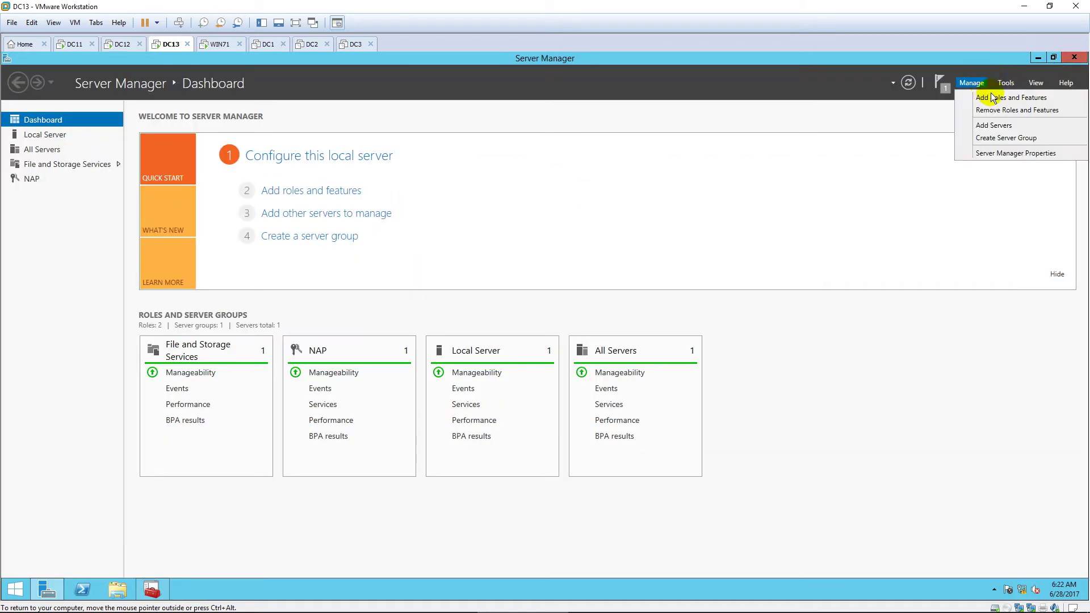
left_click(998, 95)
left_click(463, 103)
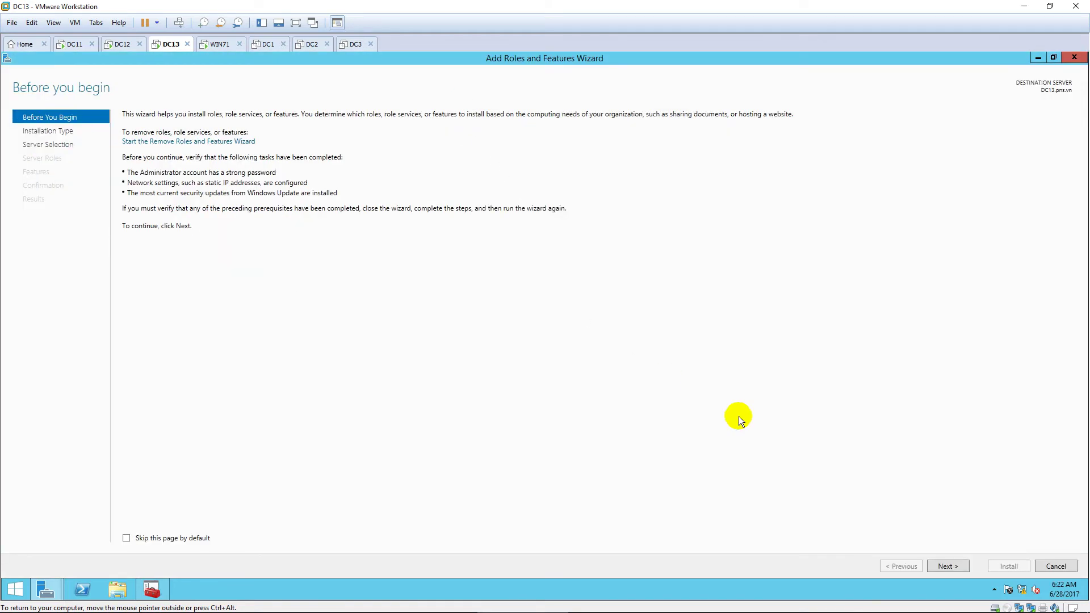
left_click(959, 570)
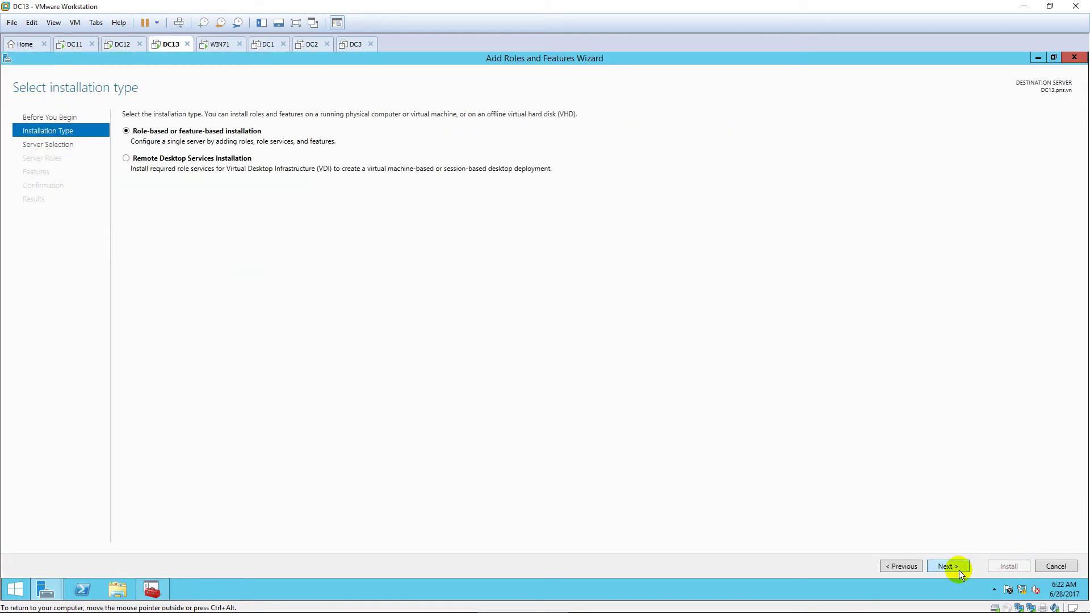
left_click(958, 570)
left_click(959, 570)
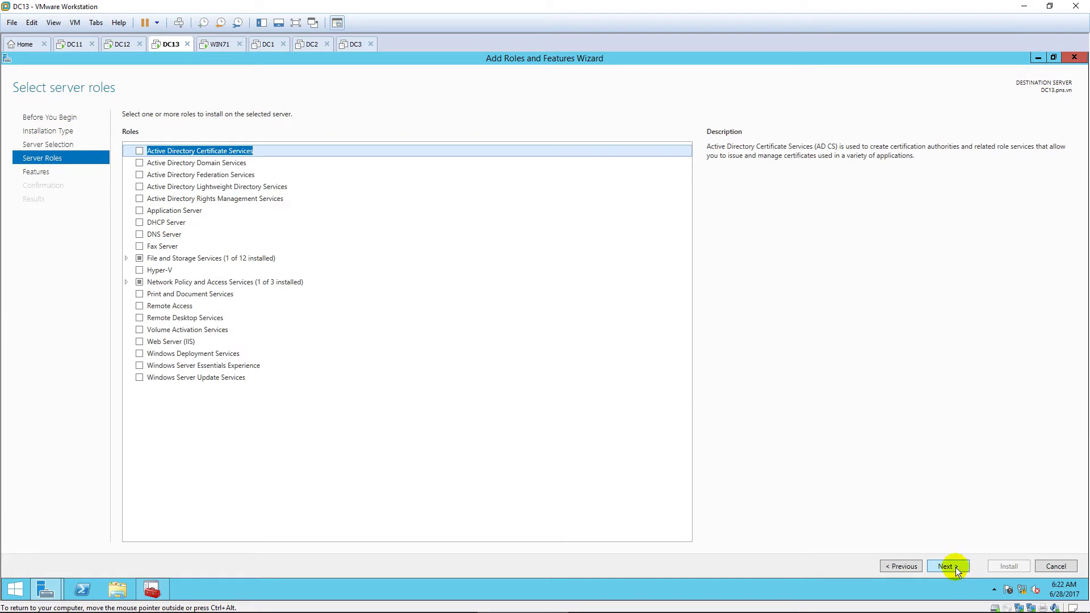
left_click(141, 305)
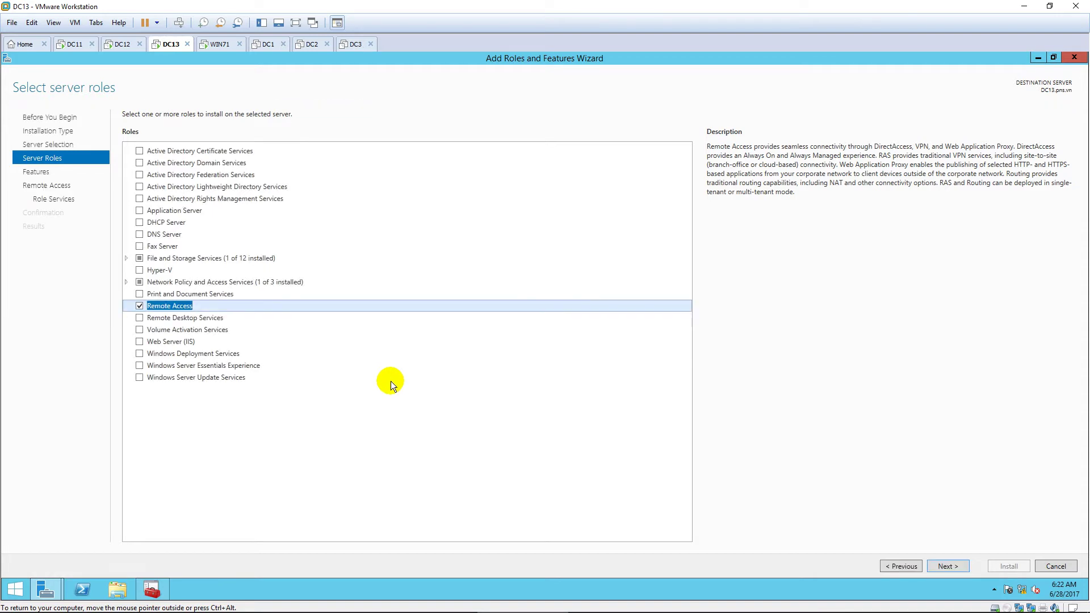
Step: Add the Routing role service with its required features, keep web server defaults, and install
left_click(958, 568)
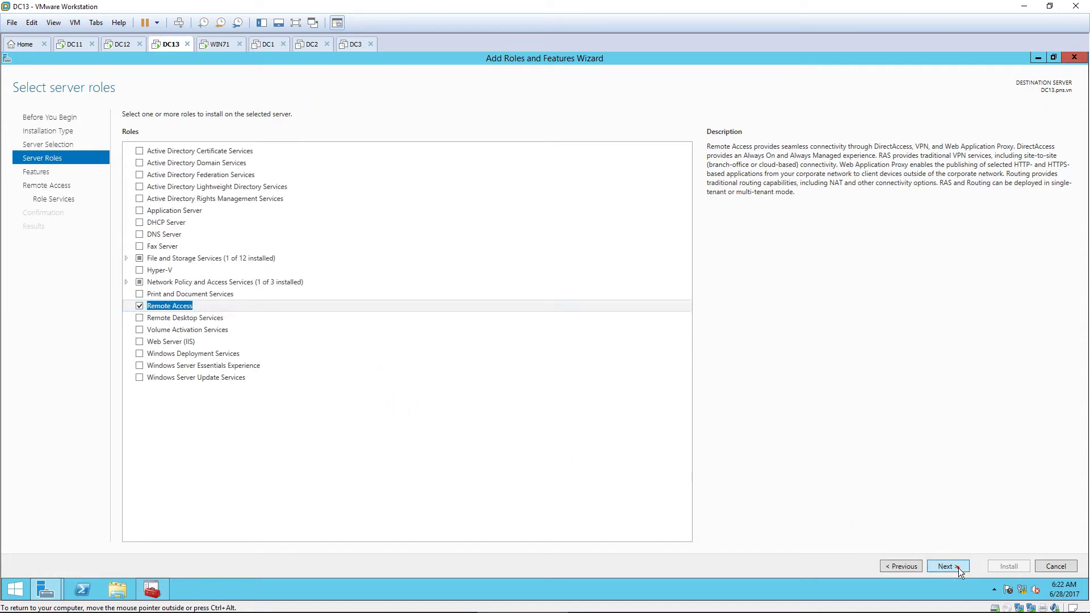
left_click(956, 566)
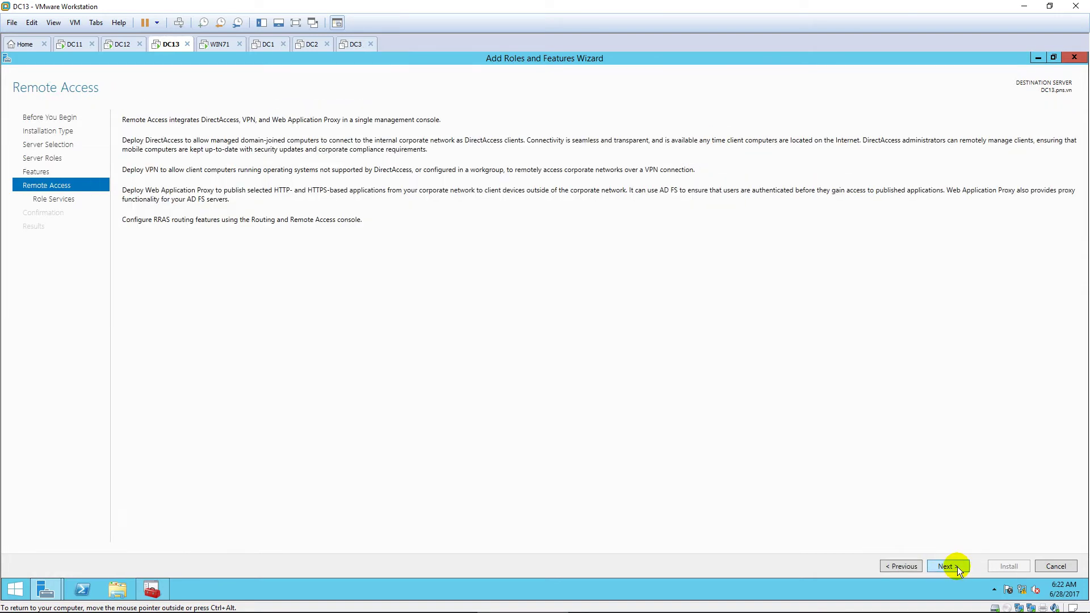
left_click(956, 567)
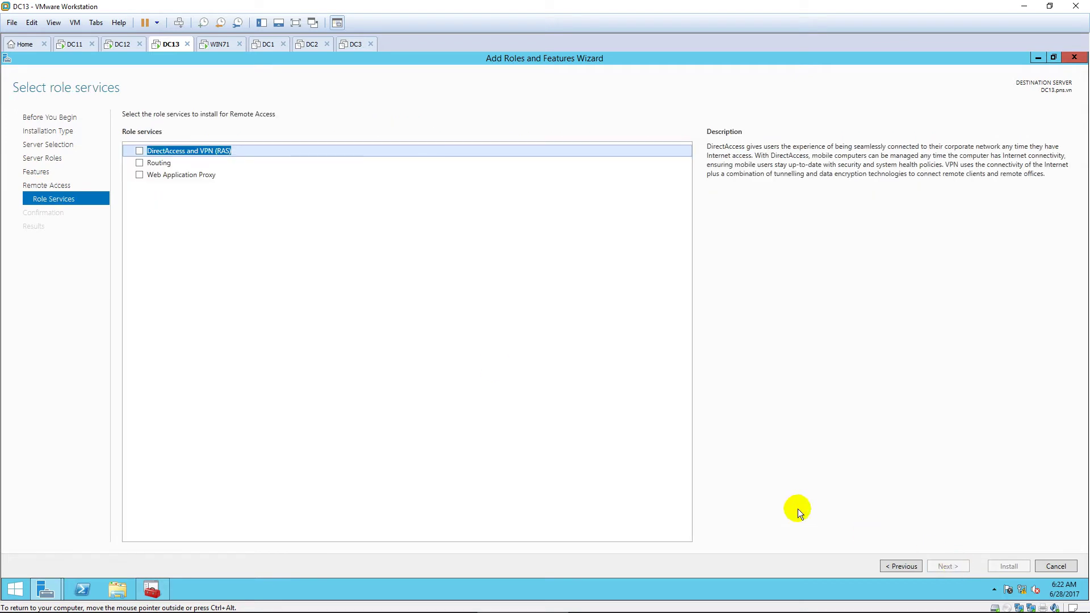
left_click(139, 163)
left_click(585, 410)
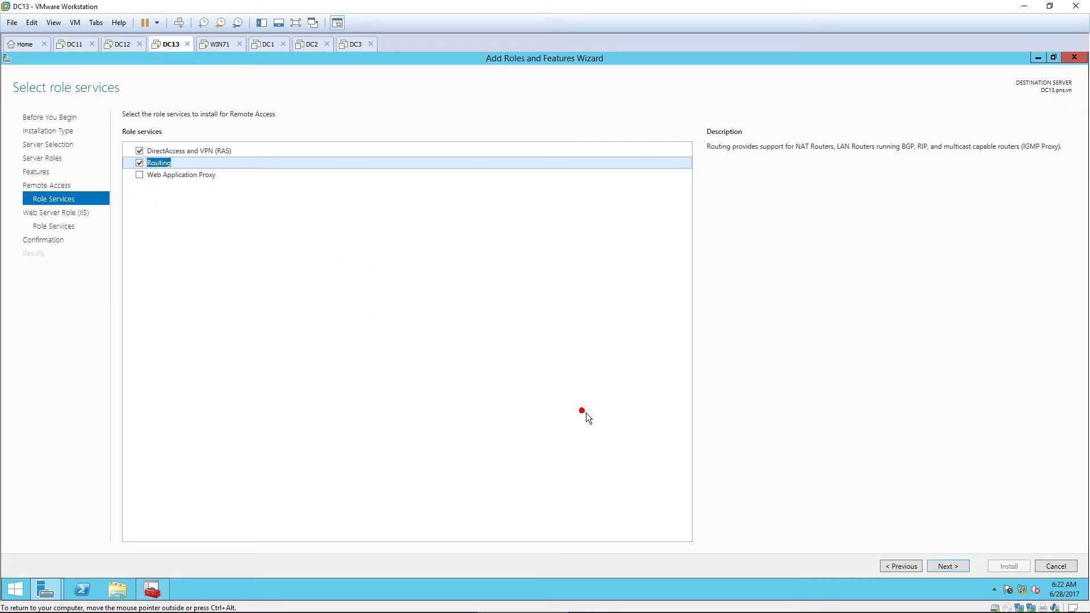
left_click(958, 565)
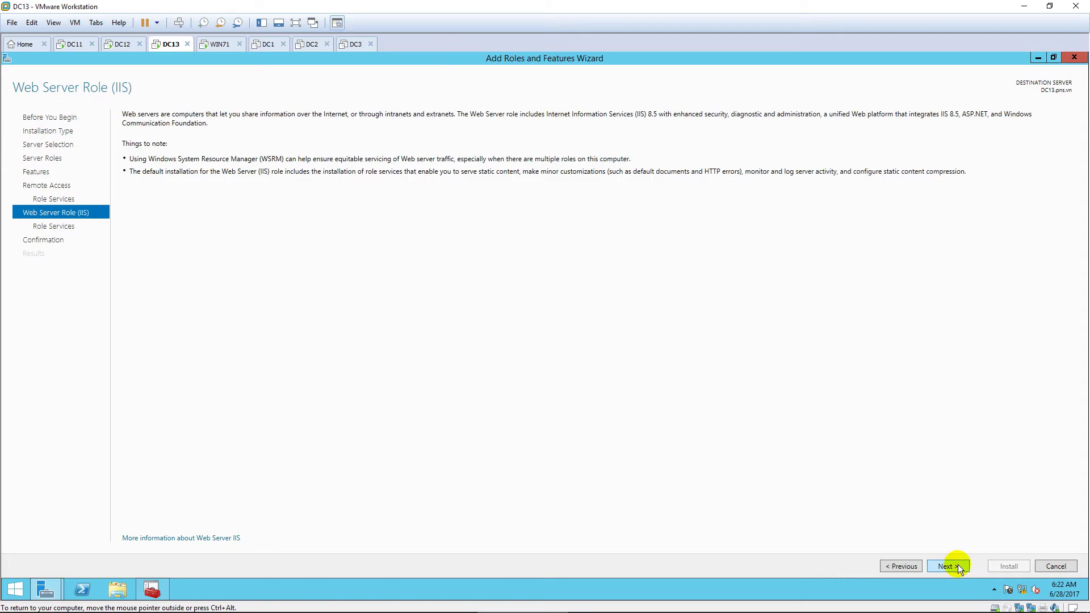
left_click(958, 568)
left_click(958, 567)
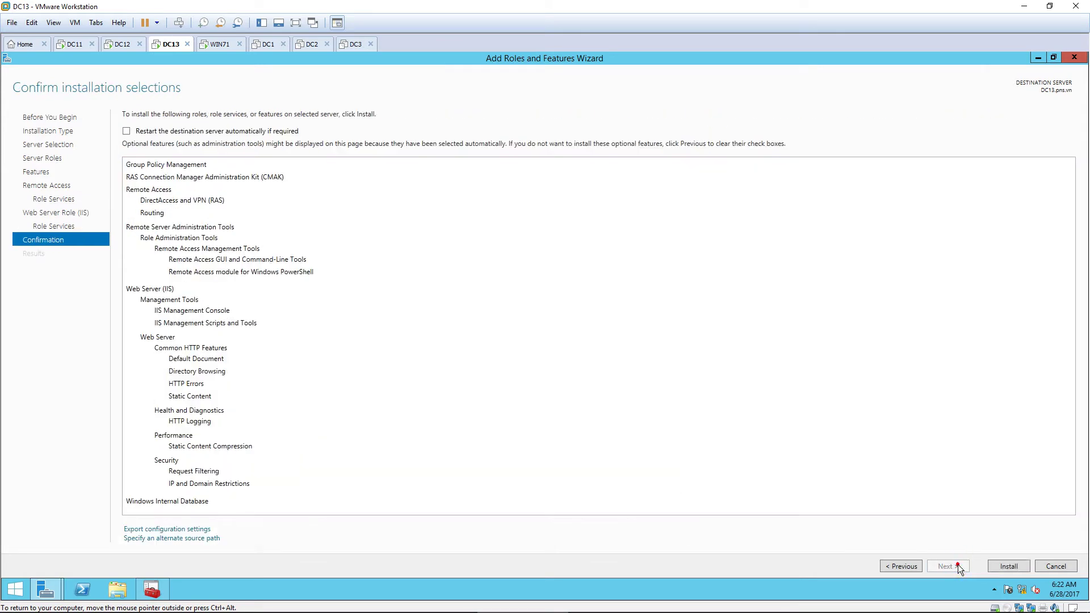
left_click(1018, 570)
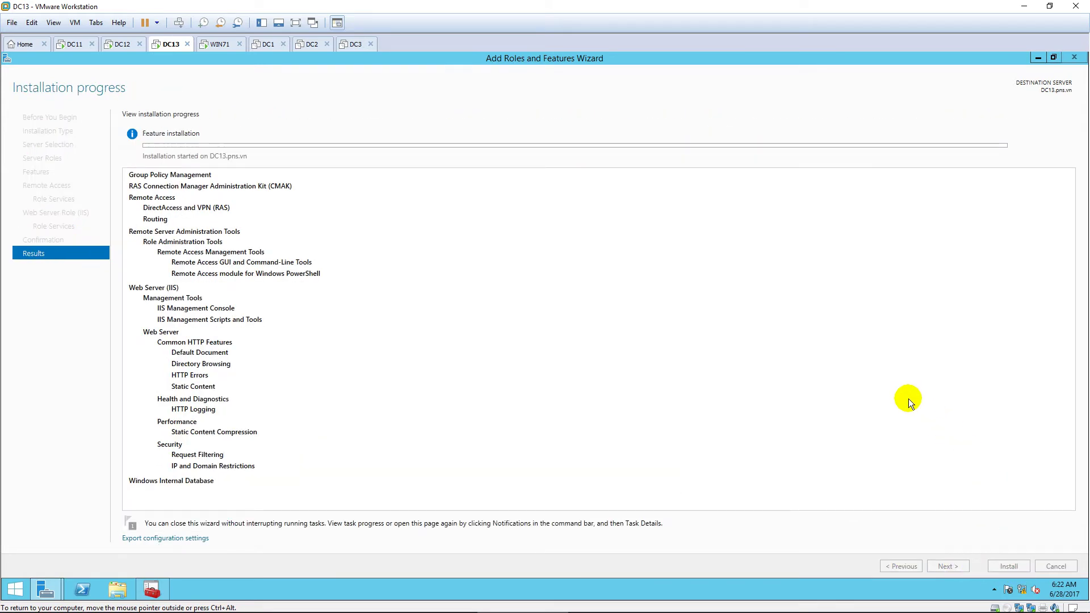
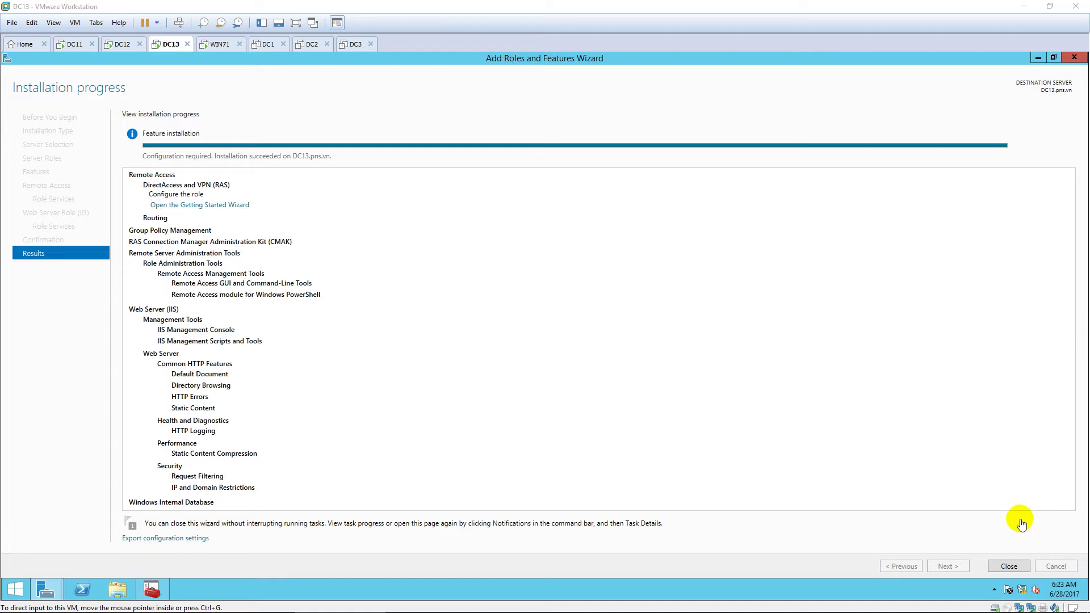
Step: Close the feature installation wizard and open the Routing and Remote Access console, maximised
left_click(1009, 566)
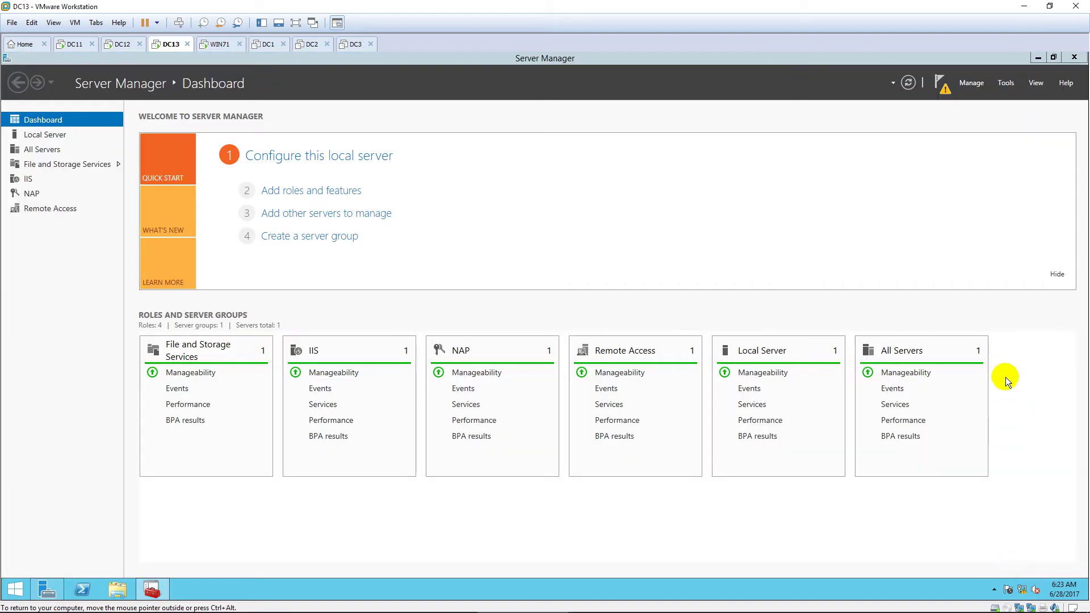
left_click(1005, 84)
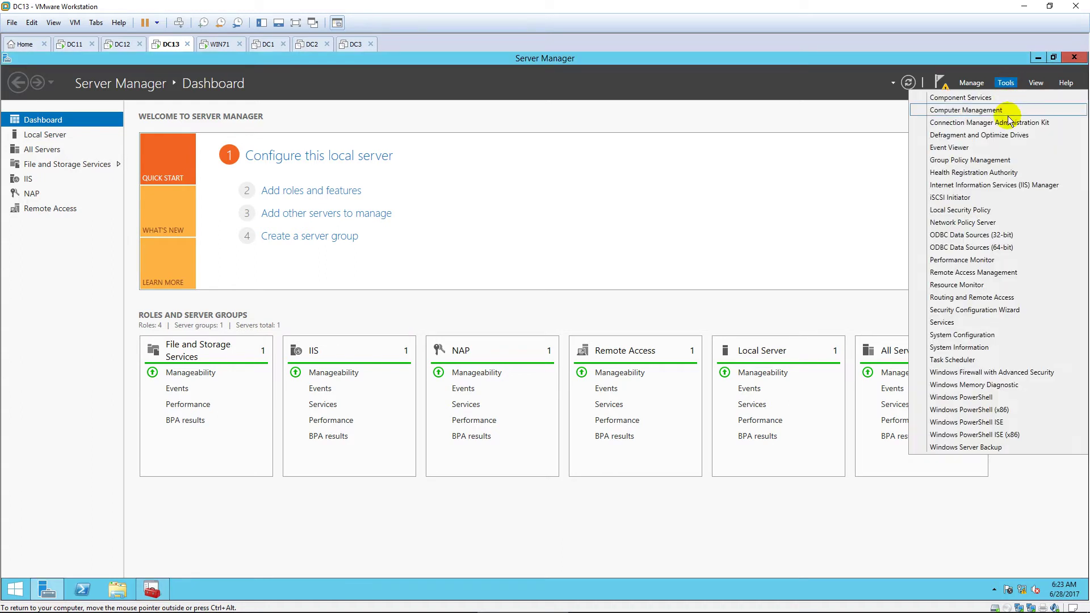
left_click(1031, 297)
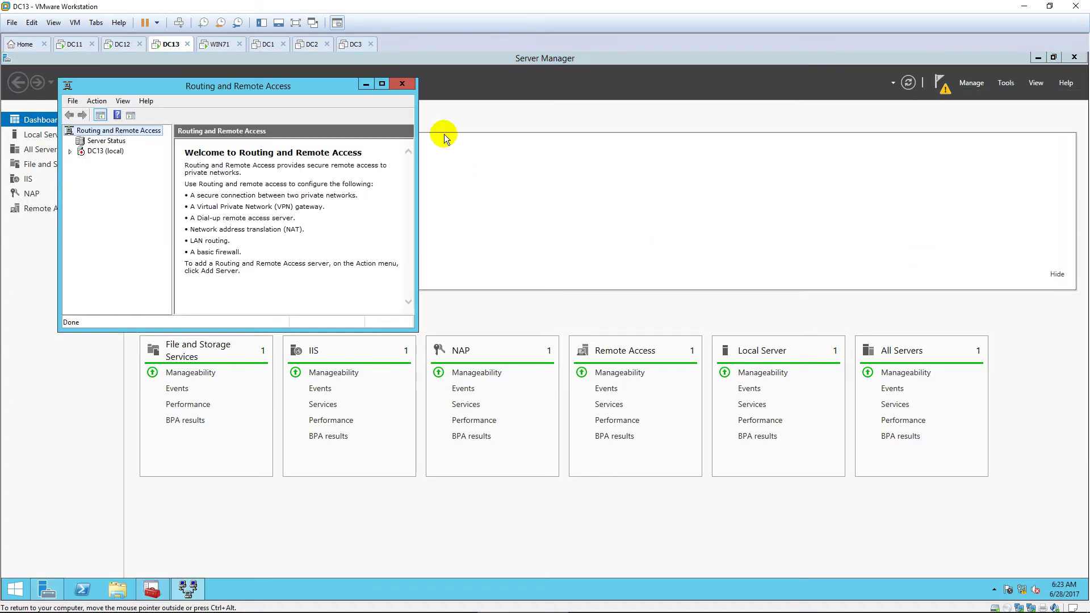
left_click(381, 85)
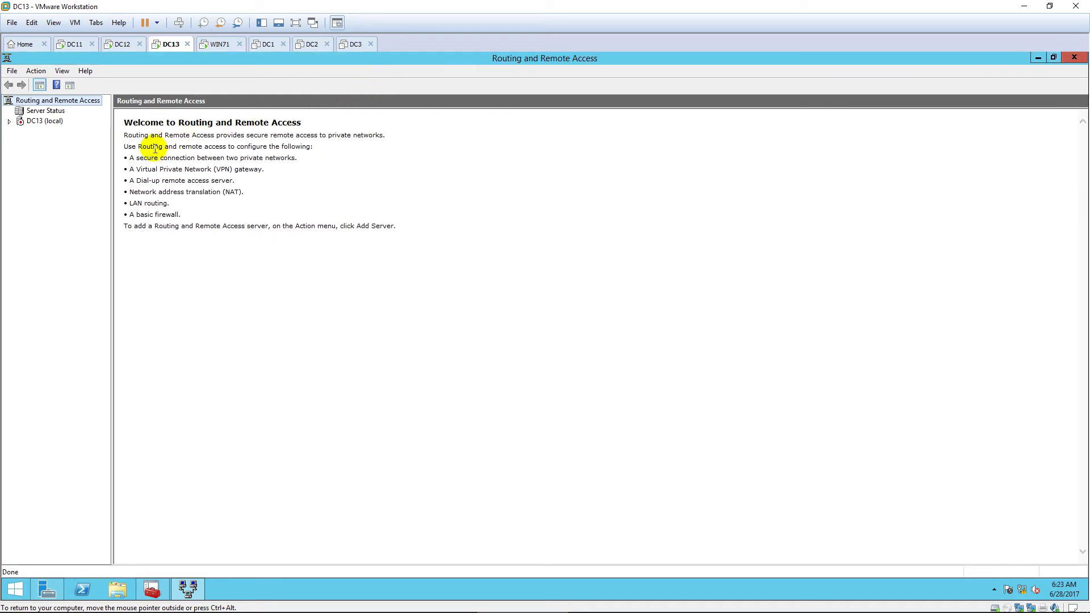
left_click_drag(111, 175, 136, 175)
Step: Begin configuring Routing and Remote Access on DC13 (local) with a custom configuration
left_click(44, 121)
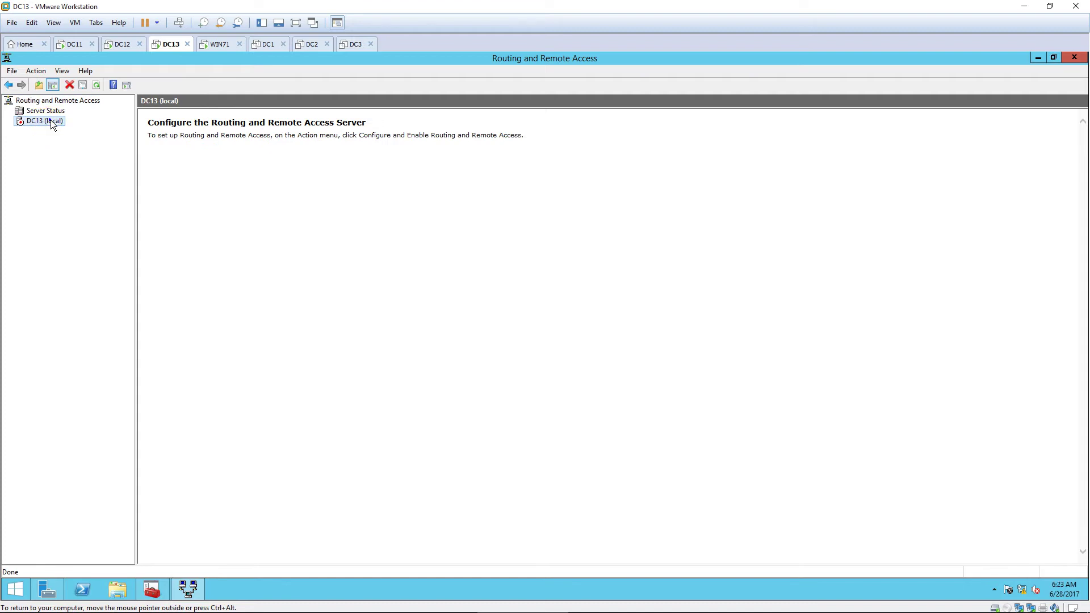
right_click(50, 120)
left_click(135, 128)
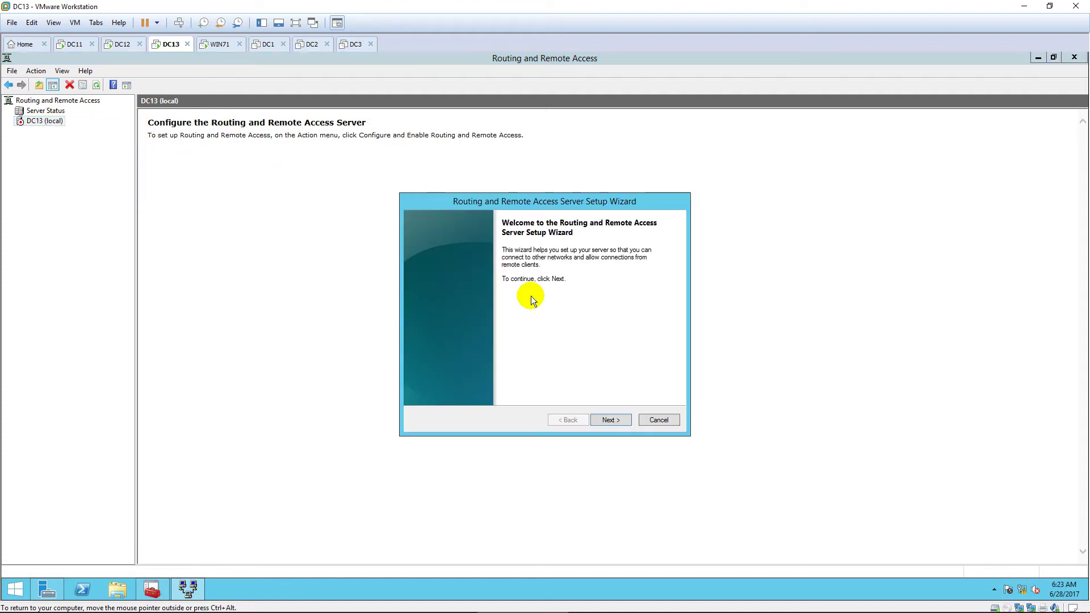
left_click(611, 419)
left_click(455, 367)
left_click(607, 420)
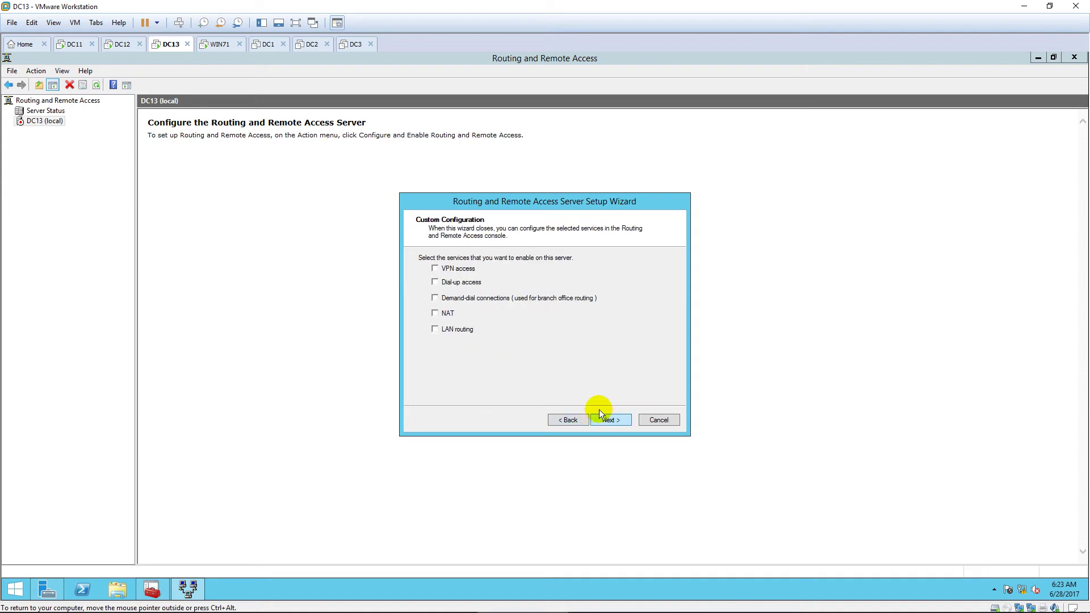
Step: Enable VPN access, NAT and LAN routing, finish the wizard, and start the service
left_click(434, 269)
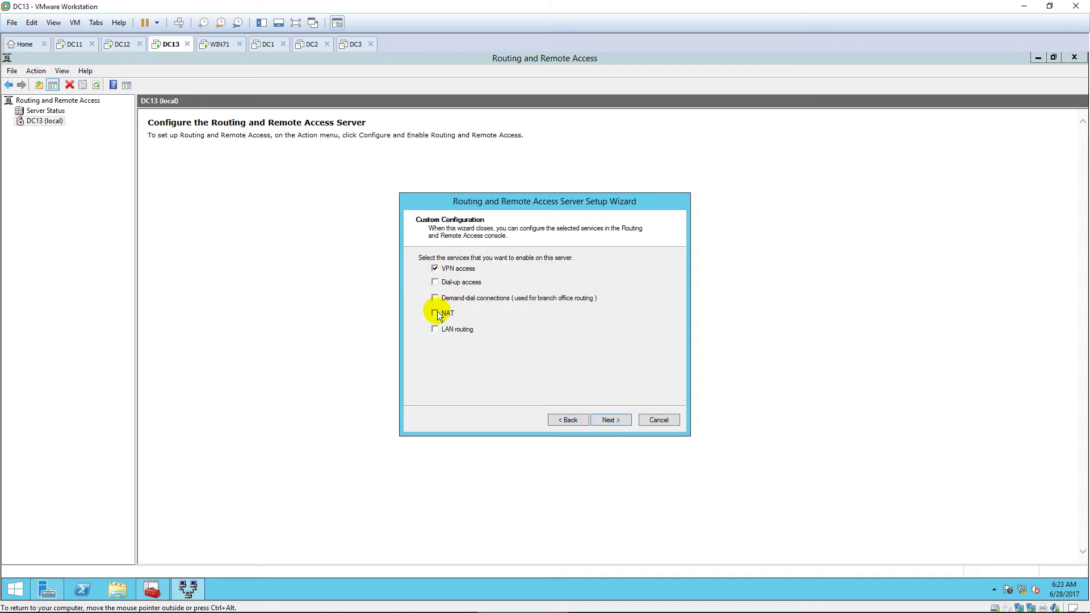
left_click(436, 329)
left_click(611, 420)
left_click(611, 421)
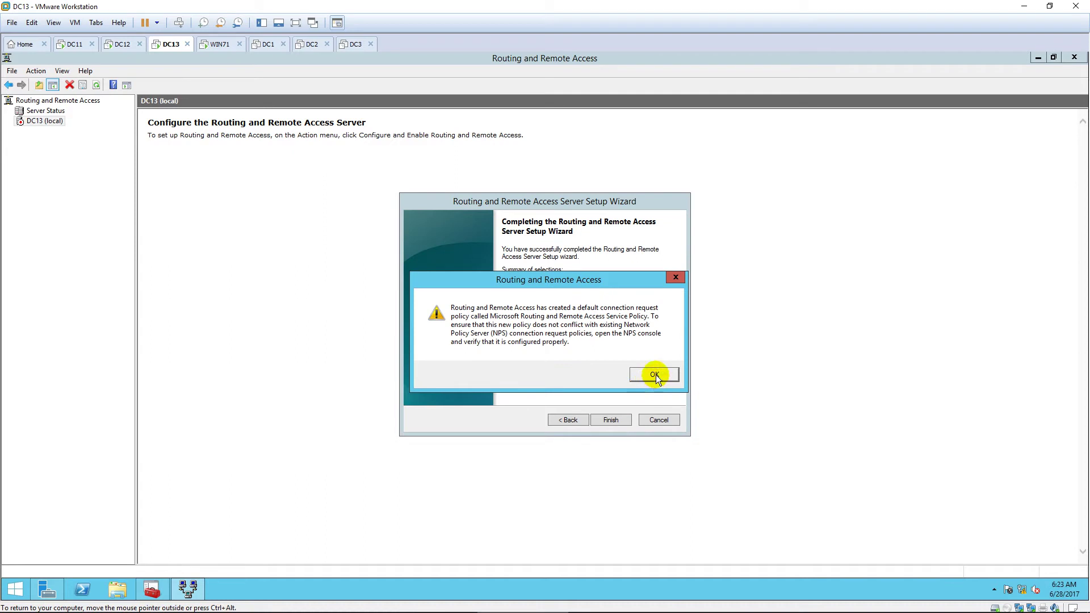
left_click(654, 375)
left_click(566, 347)
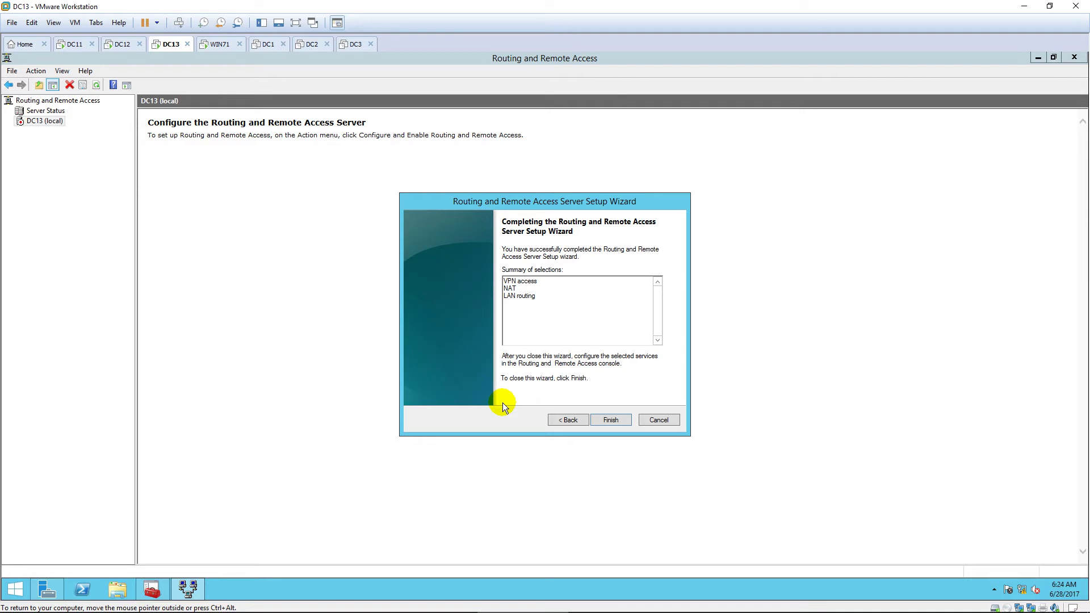
key("Return")
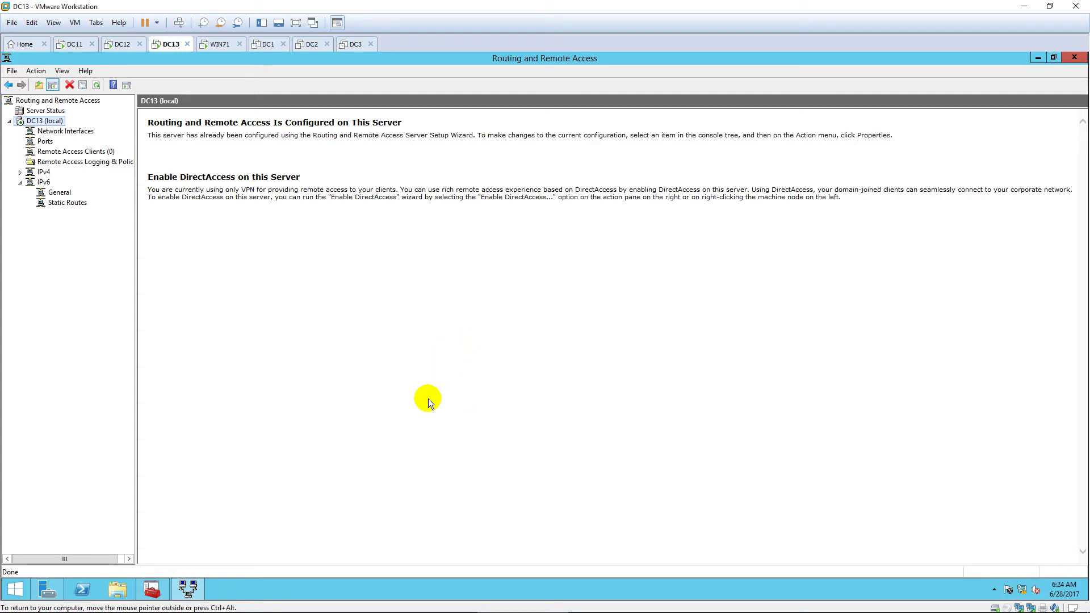
Step: In DC13's IPv4 properties, add a static address pool from 10.0.10.100 to 10.0.10.200
right_click(52, 121)
left_click(132, 226)
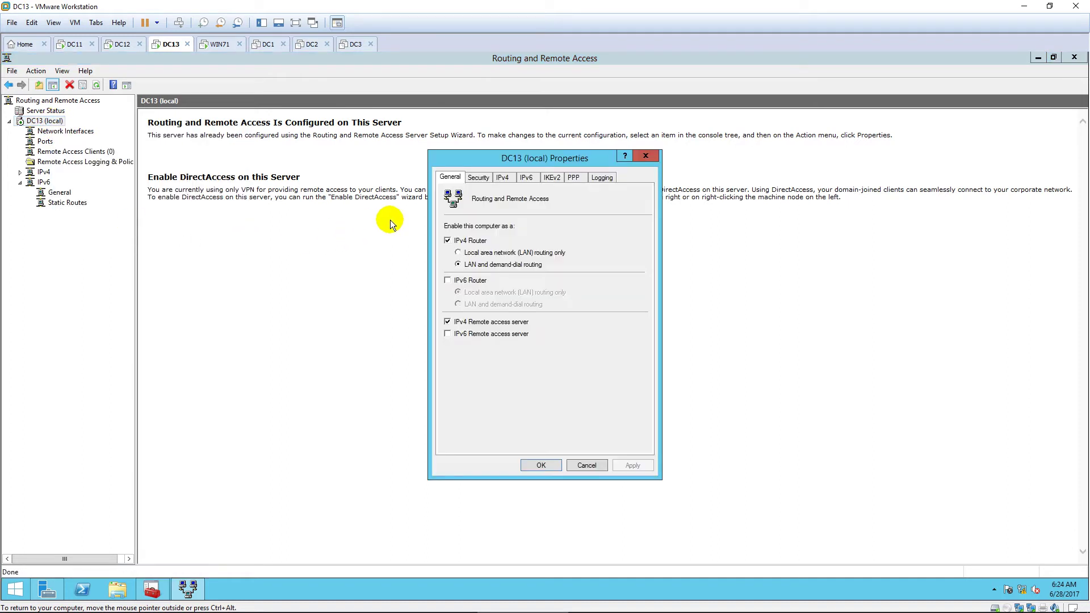
left_click(506, 177)
left_click(459, 250)
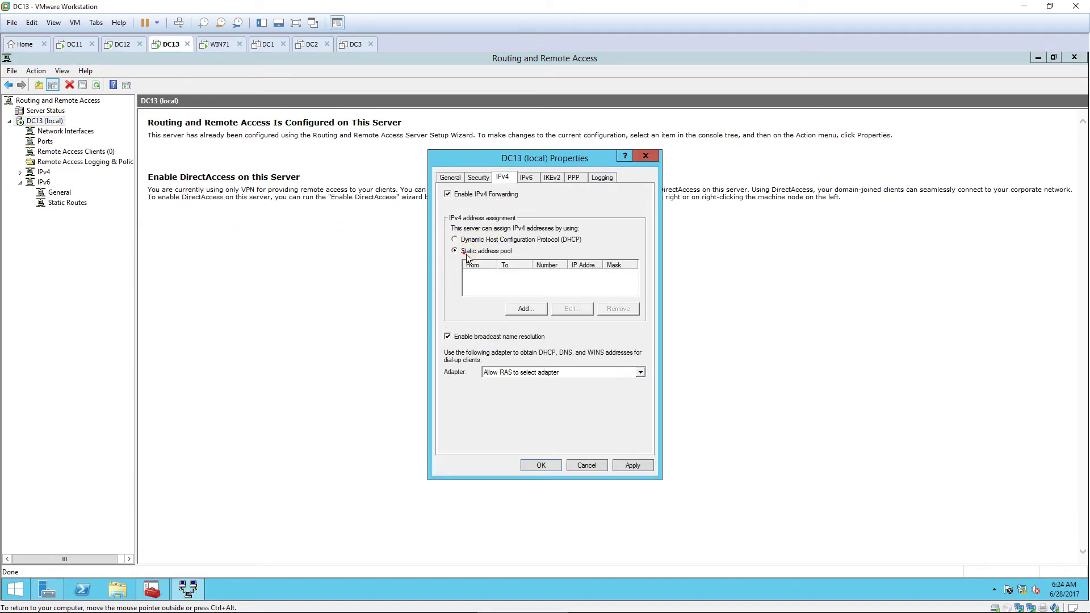
left_click(533, 308)
type("10.0.10.10")
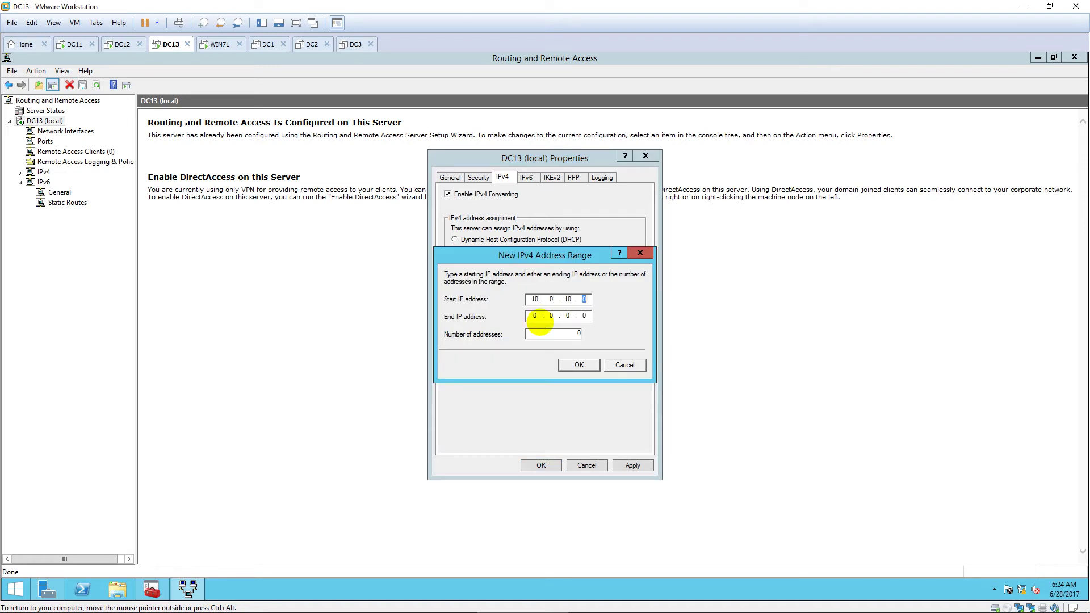
type("10.0.10.200")
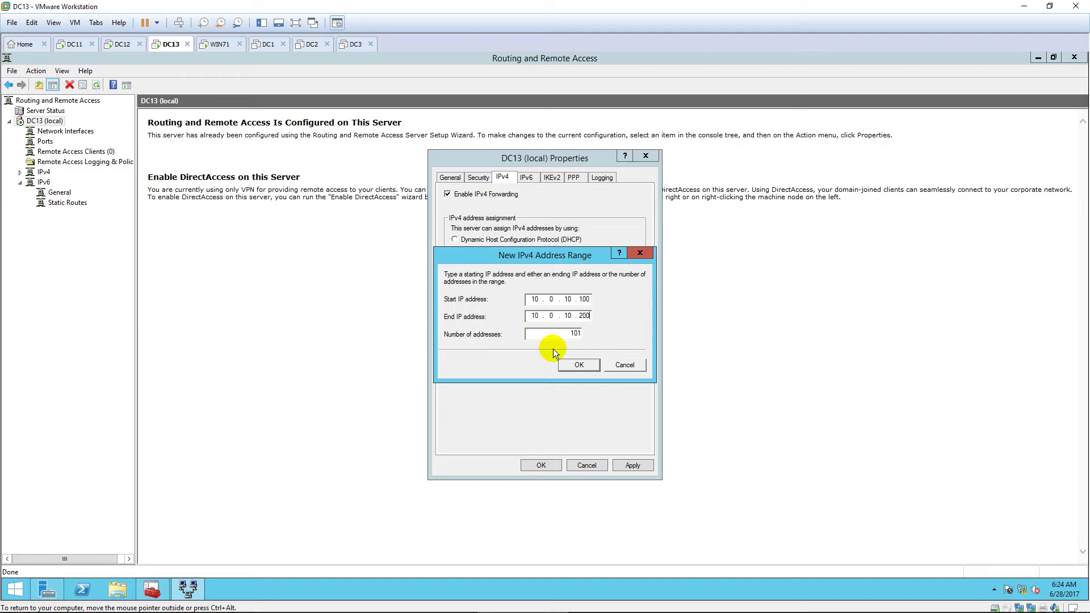
left_click(576, 364)
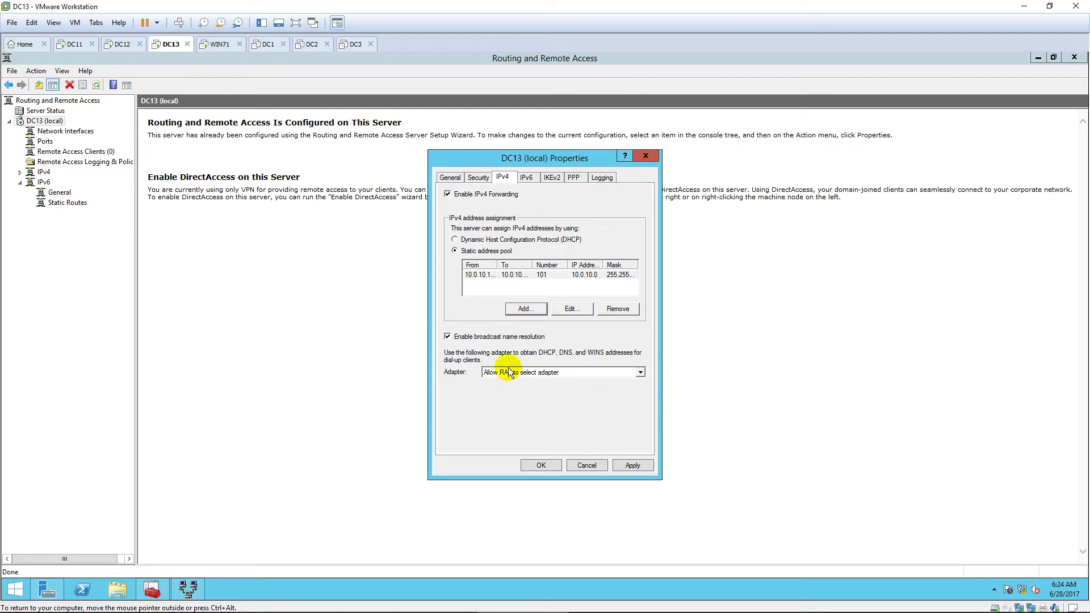
left_click(539, 465)
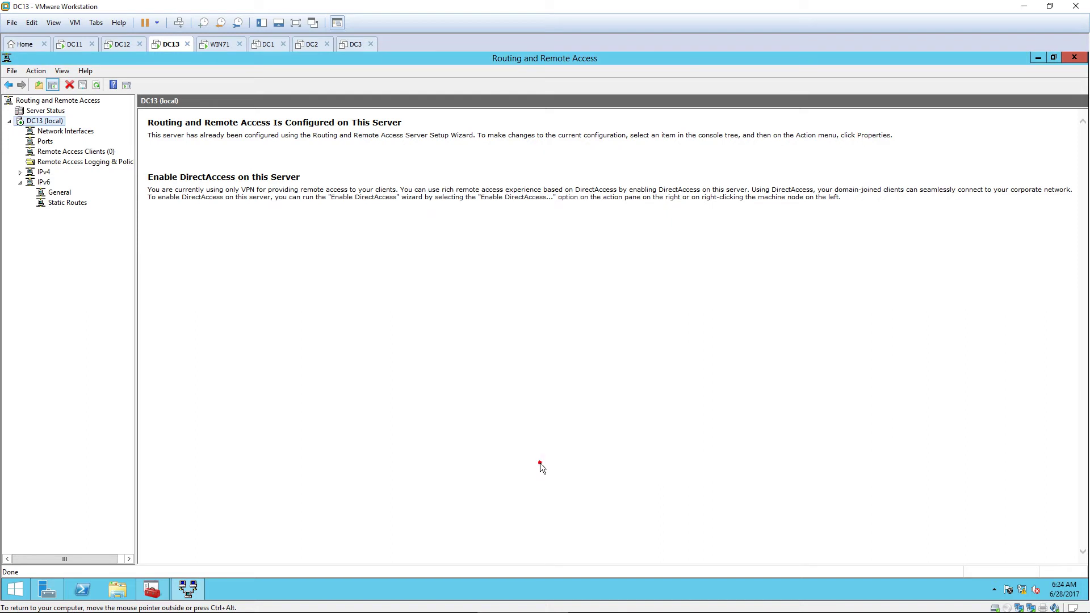
Step: Add the Internet interface as a new interface under IPv4 > NAT
left_click(21, 173)
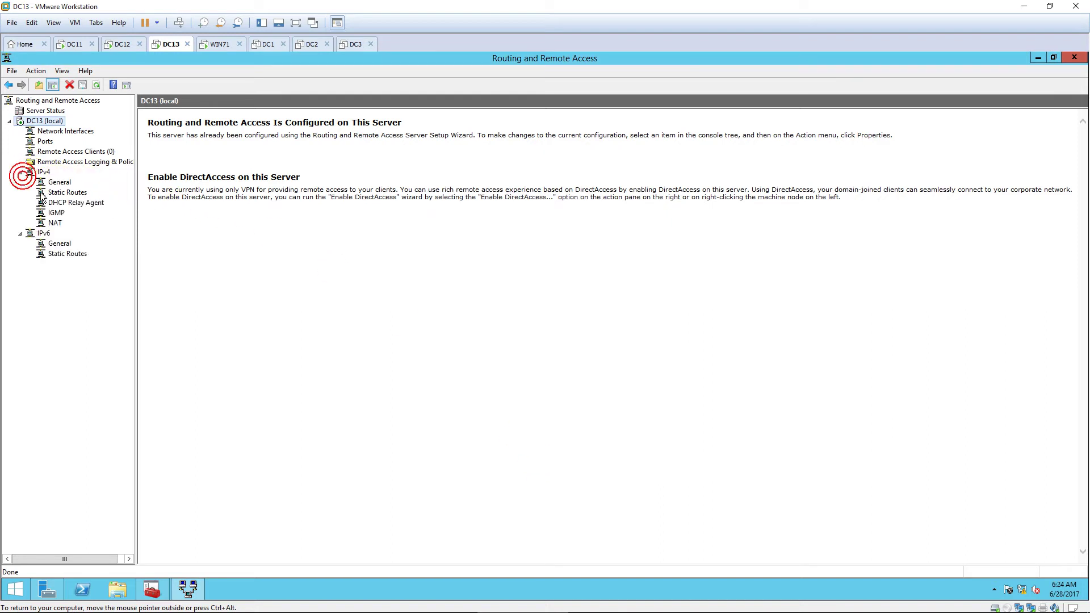
left_click(58, 222)
right_click(58, 223)
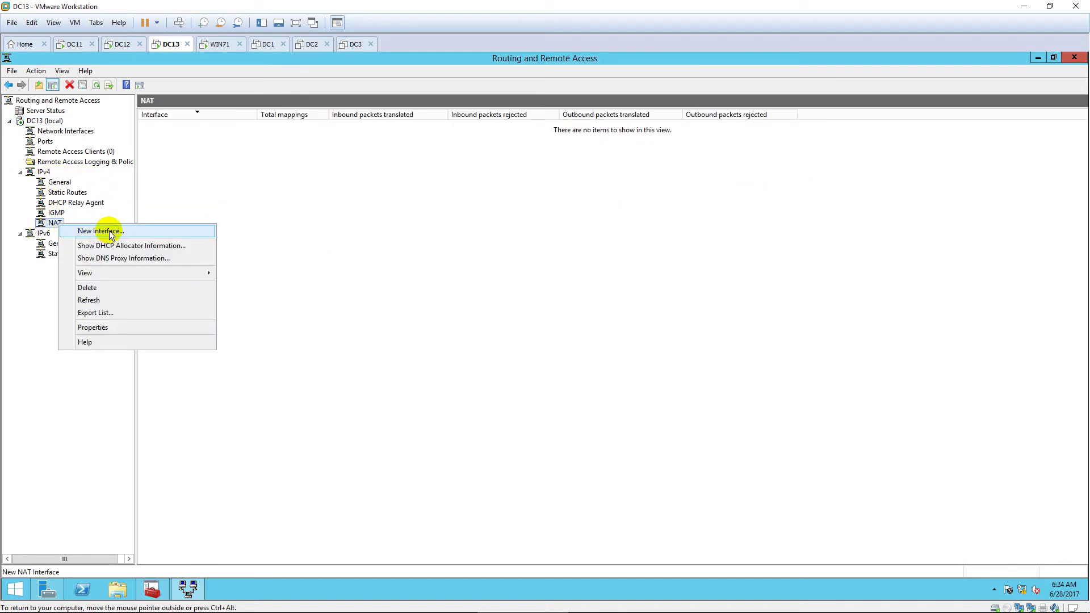
left_click(162, 232)
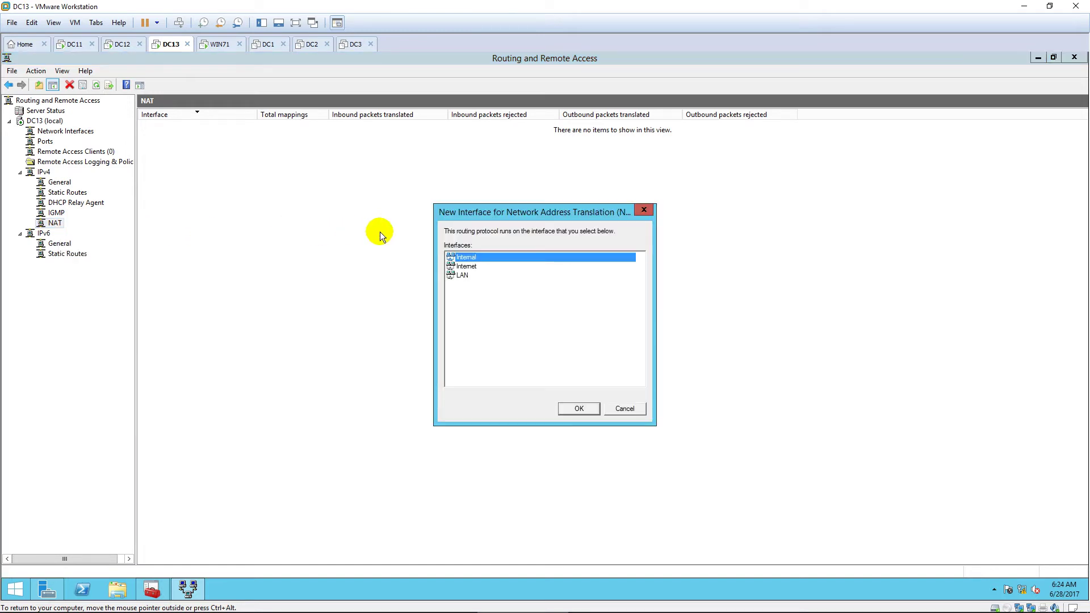
left_click(486, 265)
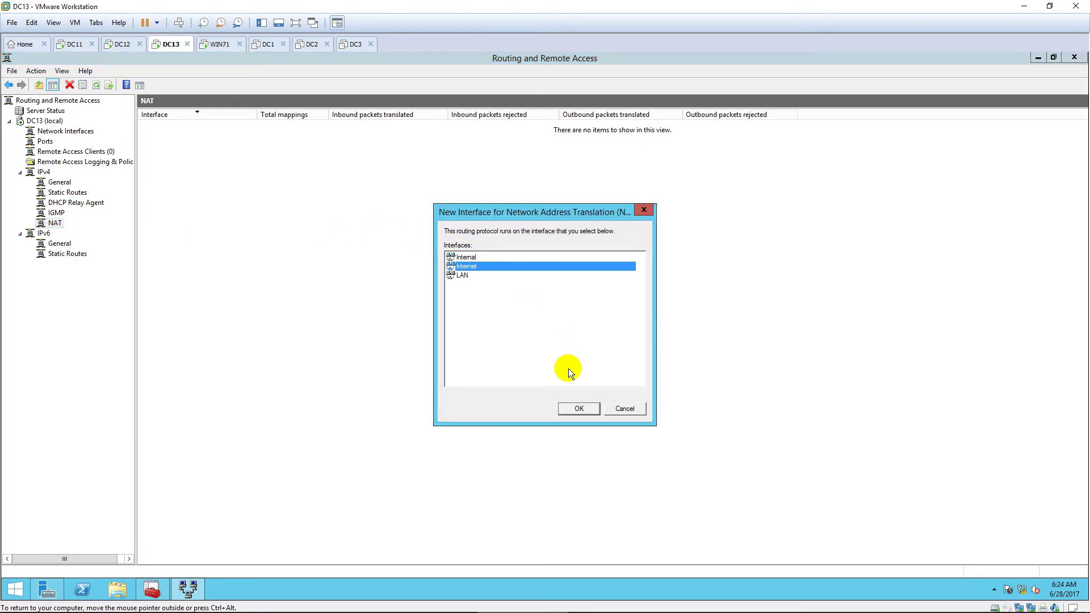
left_click(578, 407)
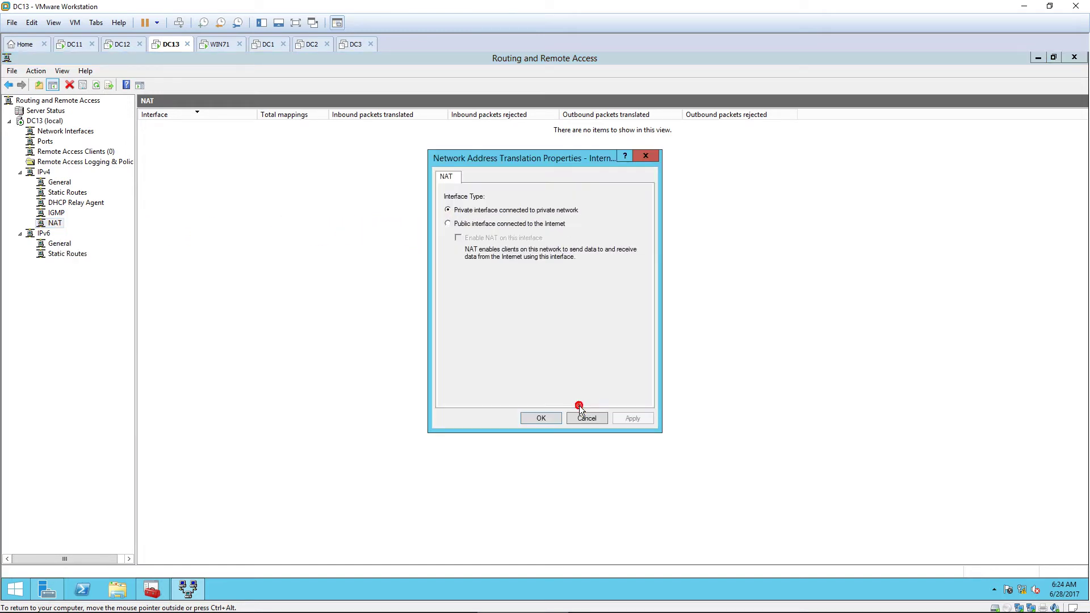
Step: Make Internet a public NAT-enabled interface forwarding Web Server (HTTP) to 10.0.0.12
left_click(450, 223)
left_click(457, 238)
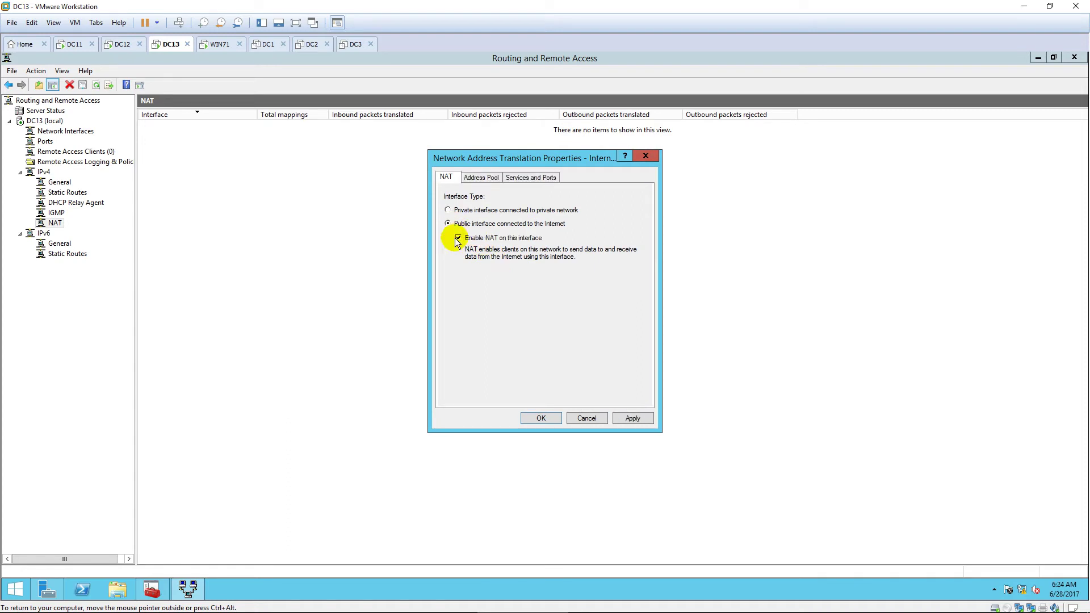
left_click(530, 177)
left_click_drag(639, 267, 641, 303)
left_click(452, 313)
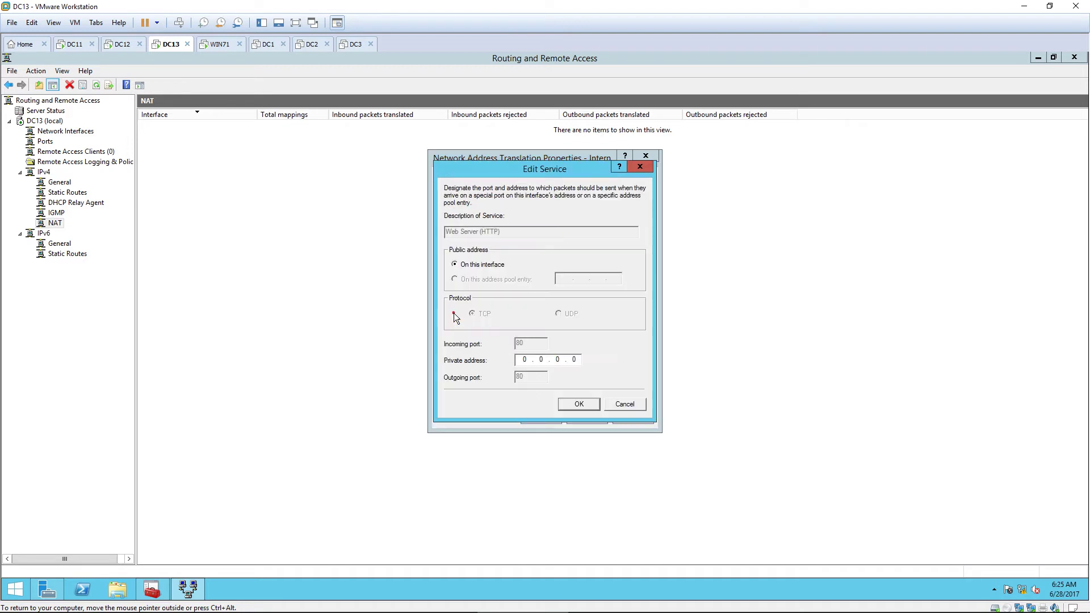
left_click(522, 359)
double_click(533, 358)
type("10.0.0.12")
left_click(579, 404)
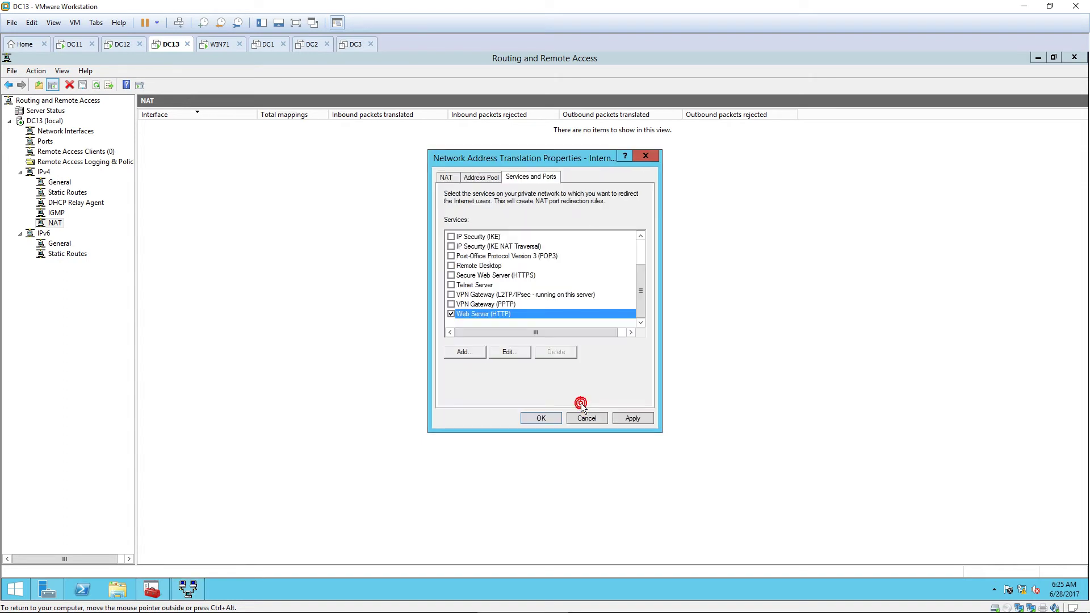
left_click(544, 415)
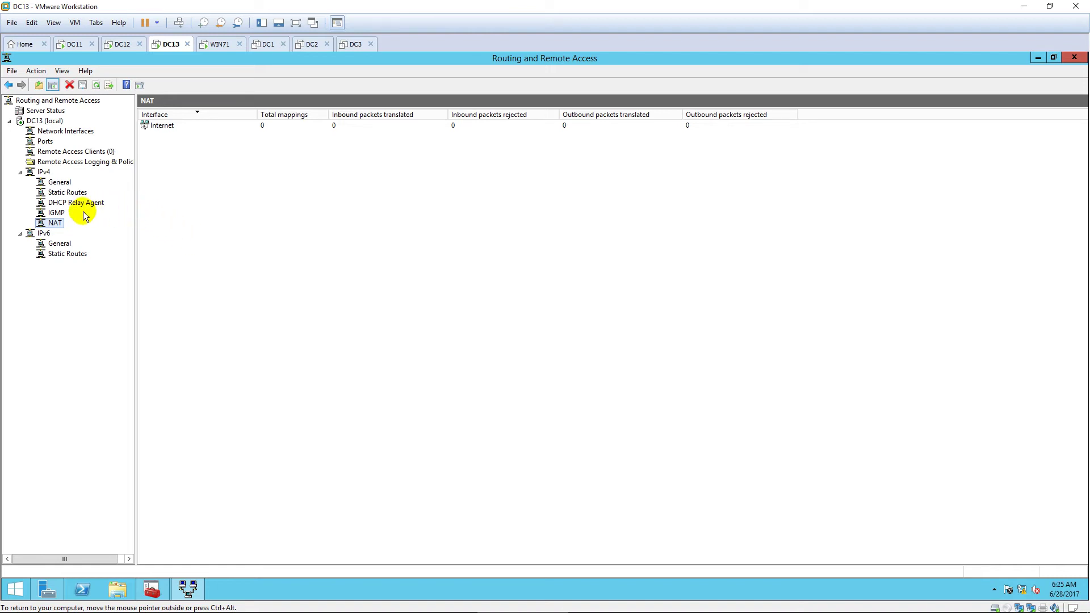
right_click(43, 121)
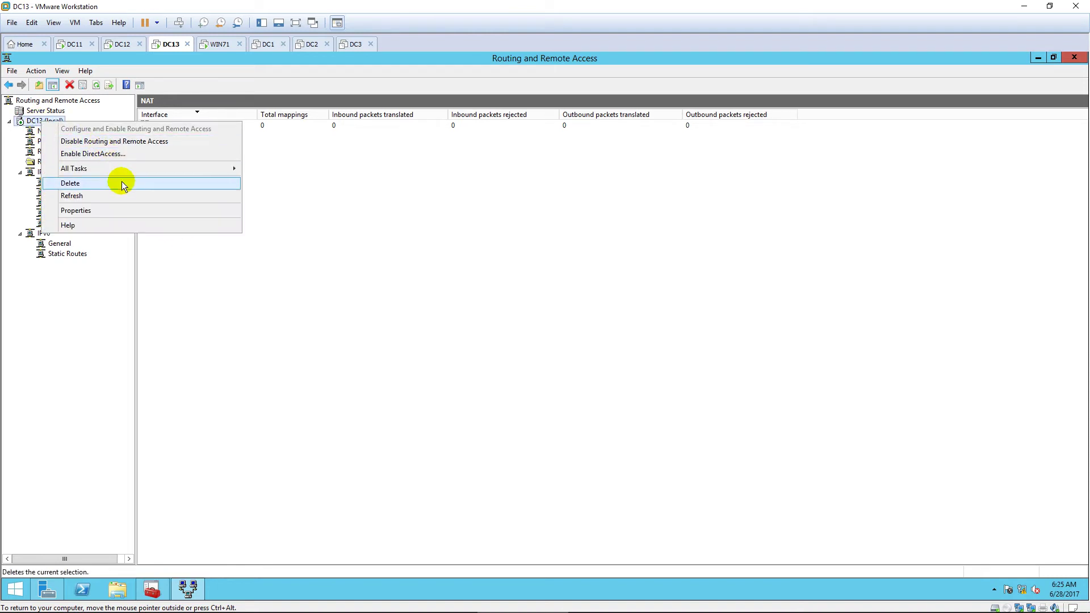
Step: Restart the Routing and Remote Access service on DC13, then switch to the WIN71 machine
mouse_move(213, 170)
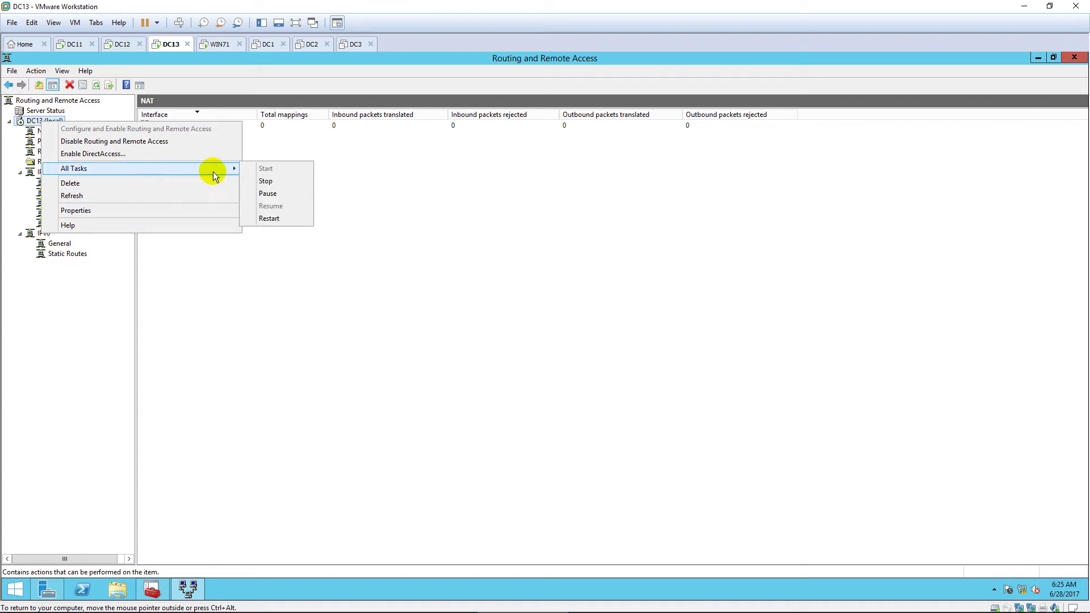
left_click(281, 217)
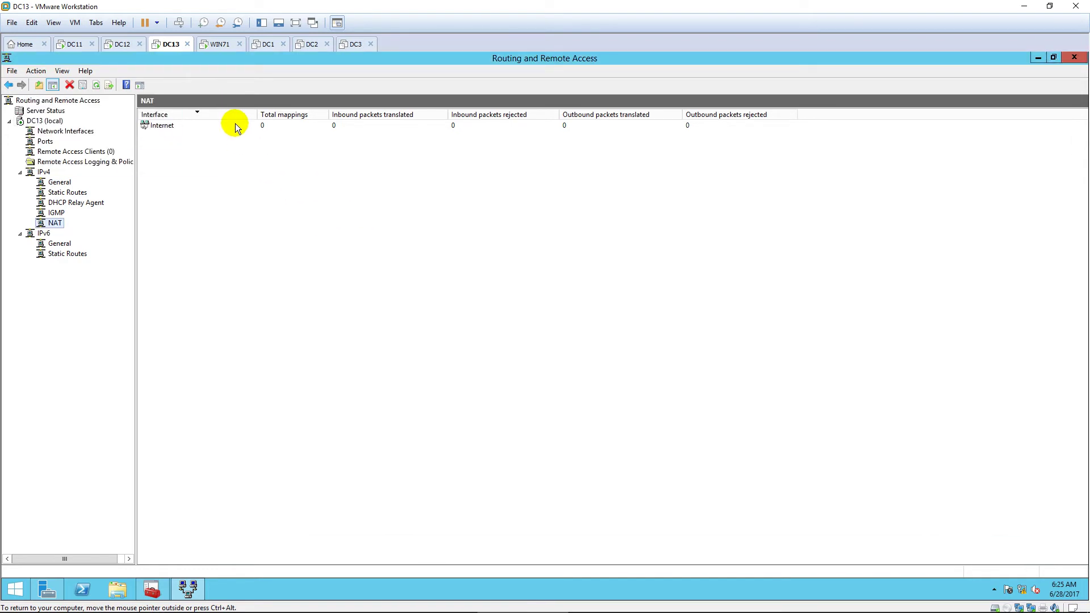
left_click(216, 44)
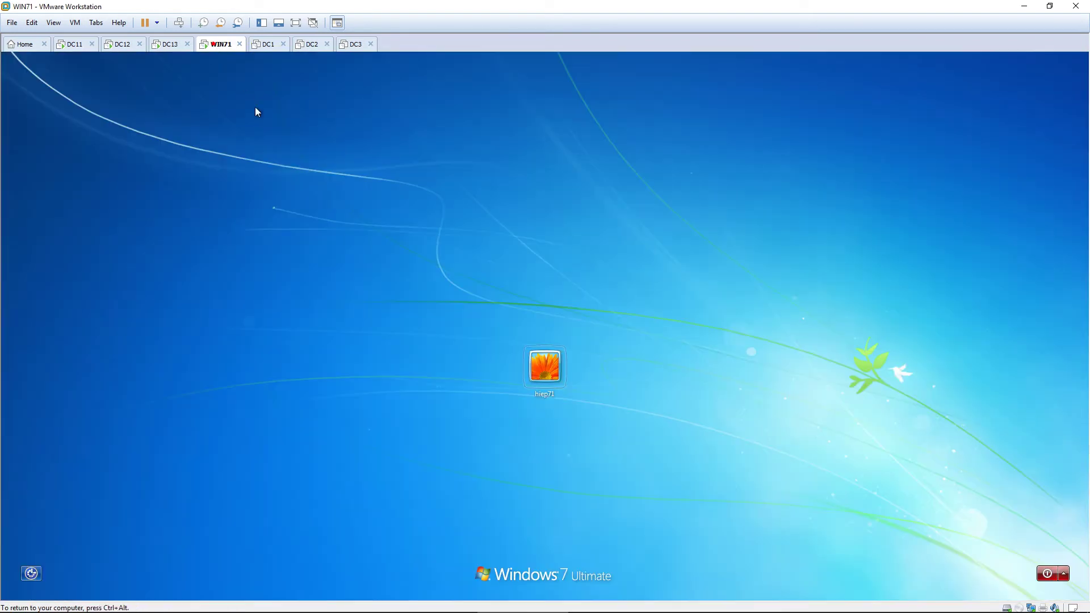
Step: Log on to Windows 7 and open Network Connections with ncpa.cpl
left_click(544, 369)
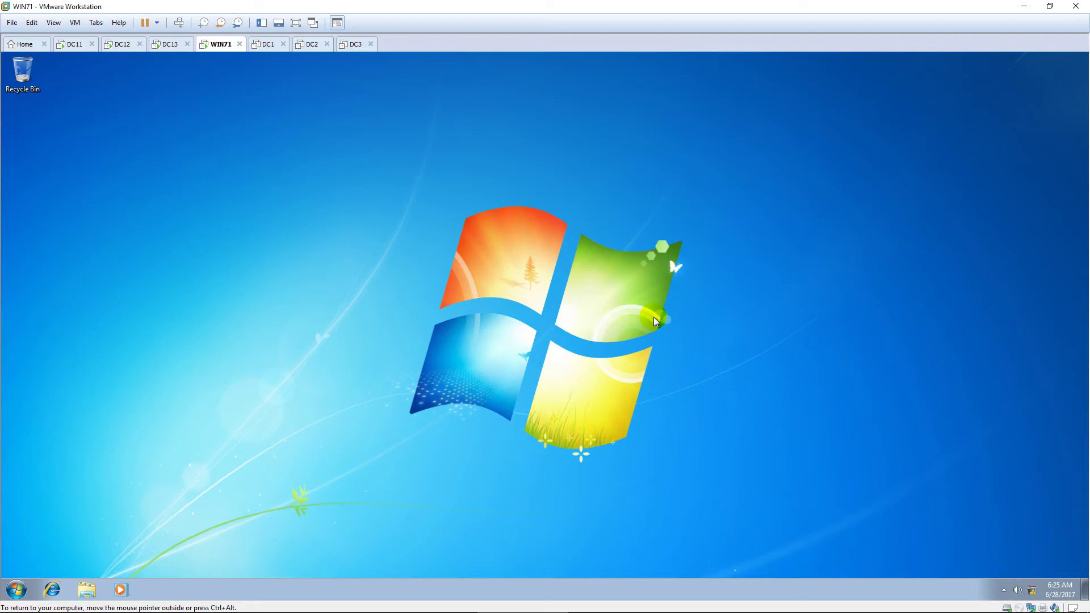
key("super")
type("ncpa.cpl")
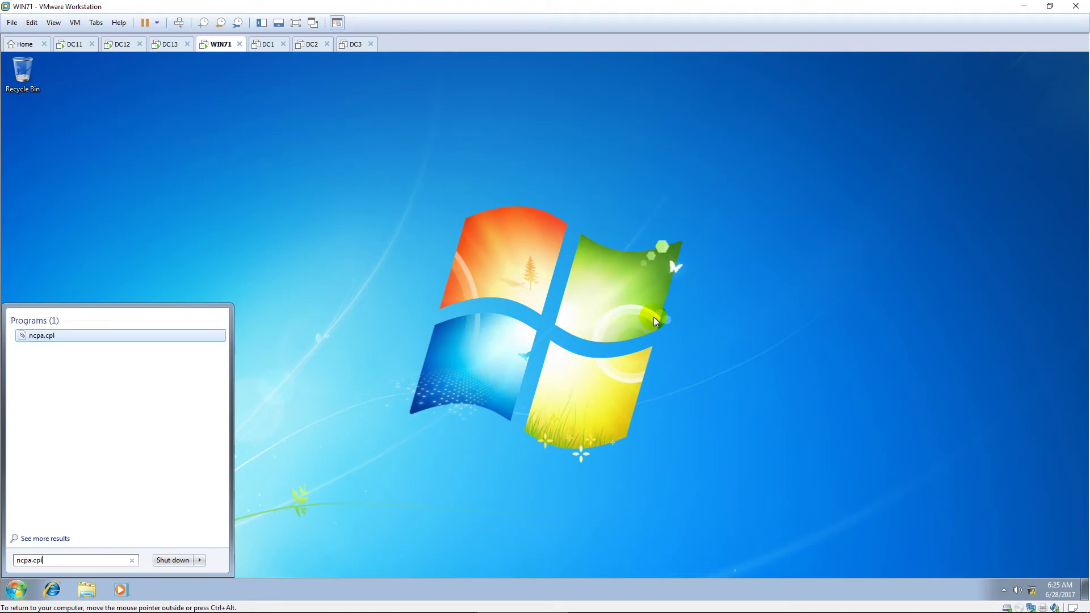
key("Return")
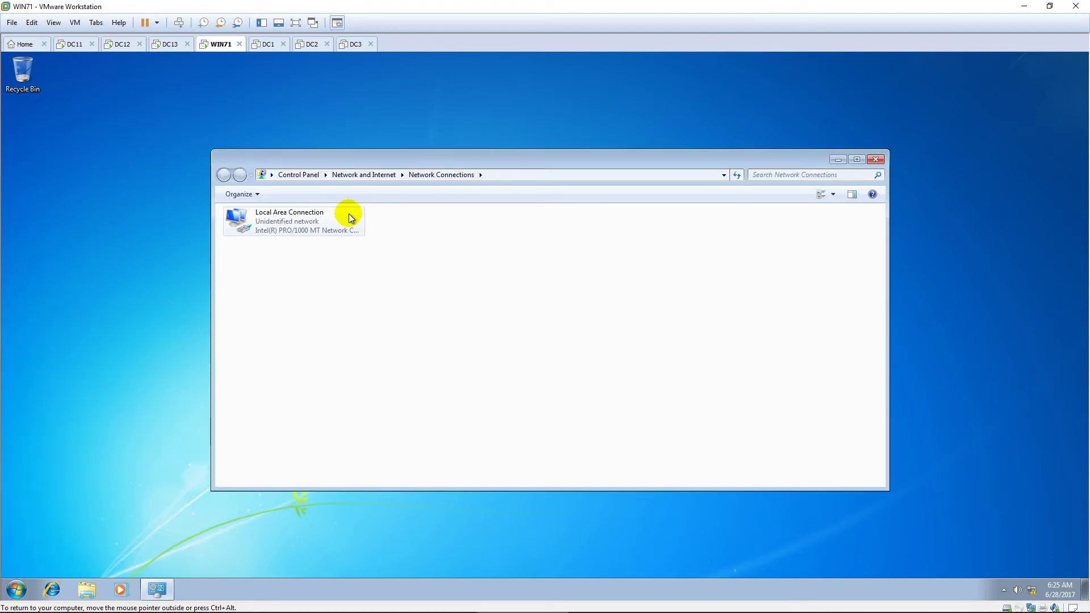
Step: Set Local Area Connection to IP 10.0.2.71 with gateway 10.0.2.13, then close the windows
double_click(322, 219)
left_click(492, 413)
double_click(567, 344)
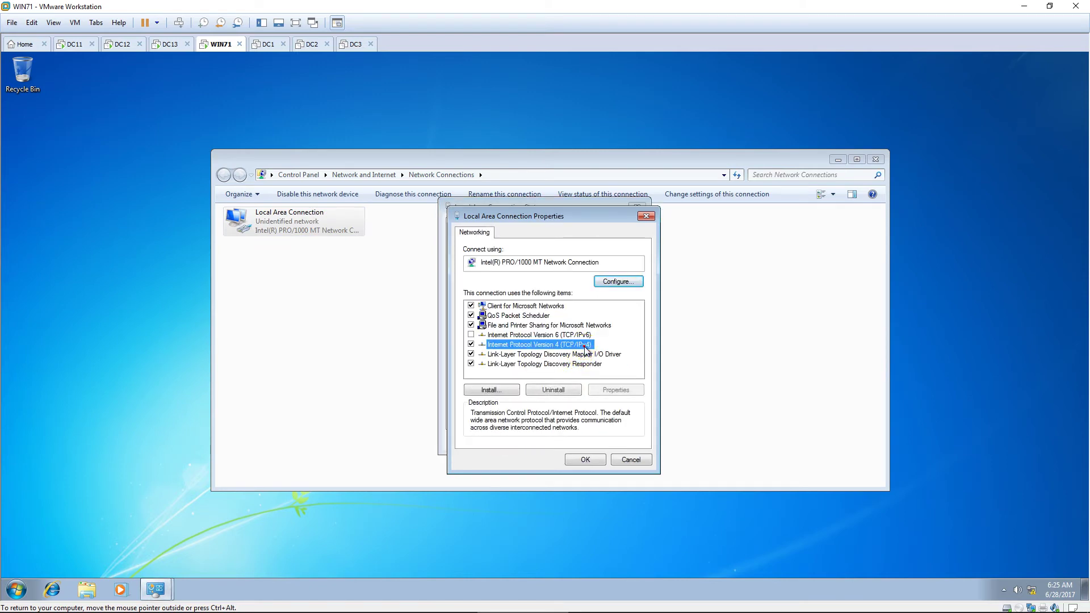
double_click(634, 353)
type("2")
left_click(599, 382)
type("1")
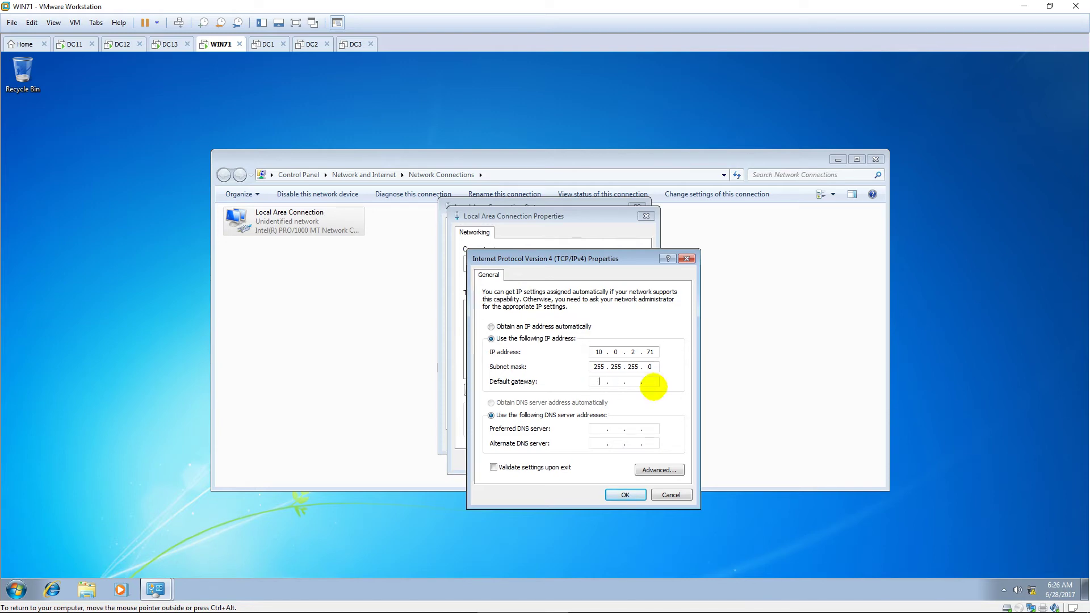
type("10.0.2.13")
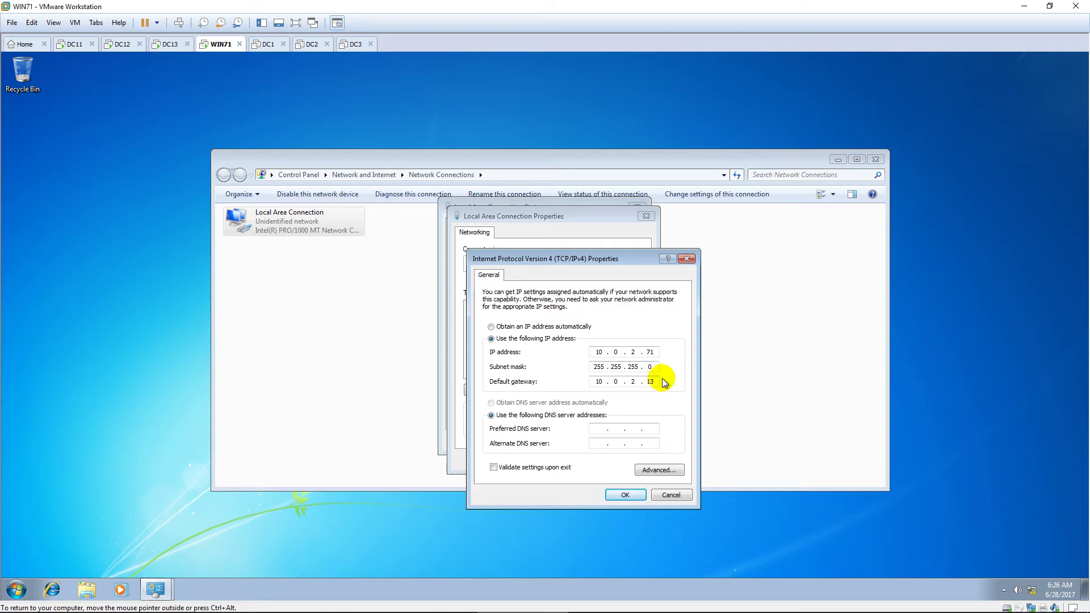
left_click(625, 495)
left_click(594, 459)
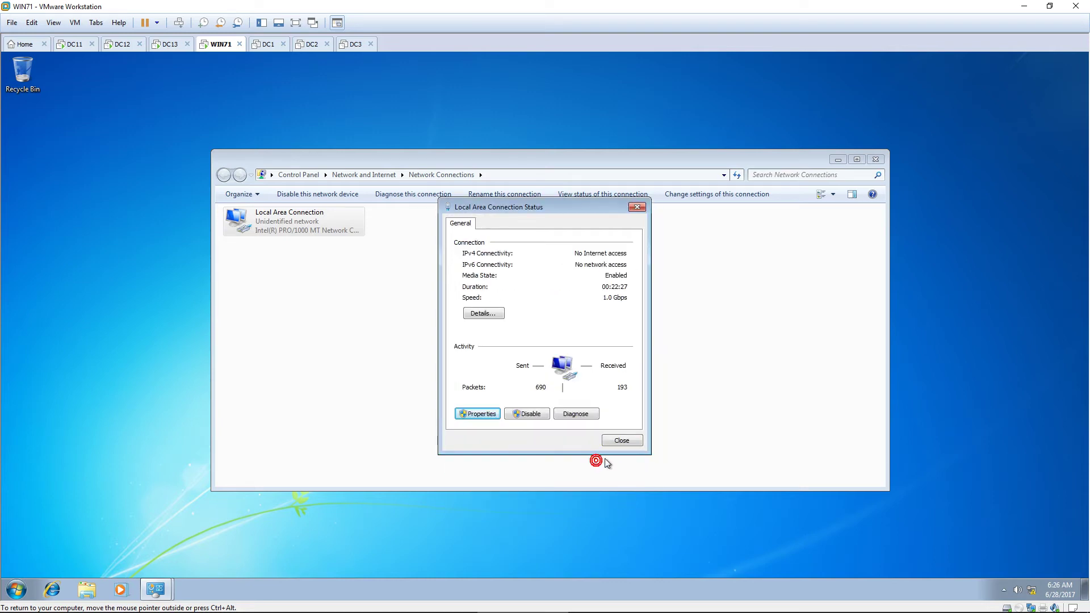
left_click(619, 442)
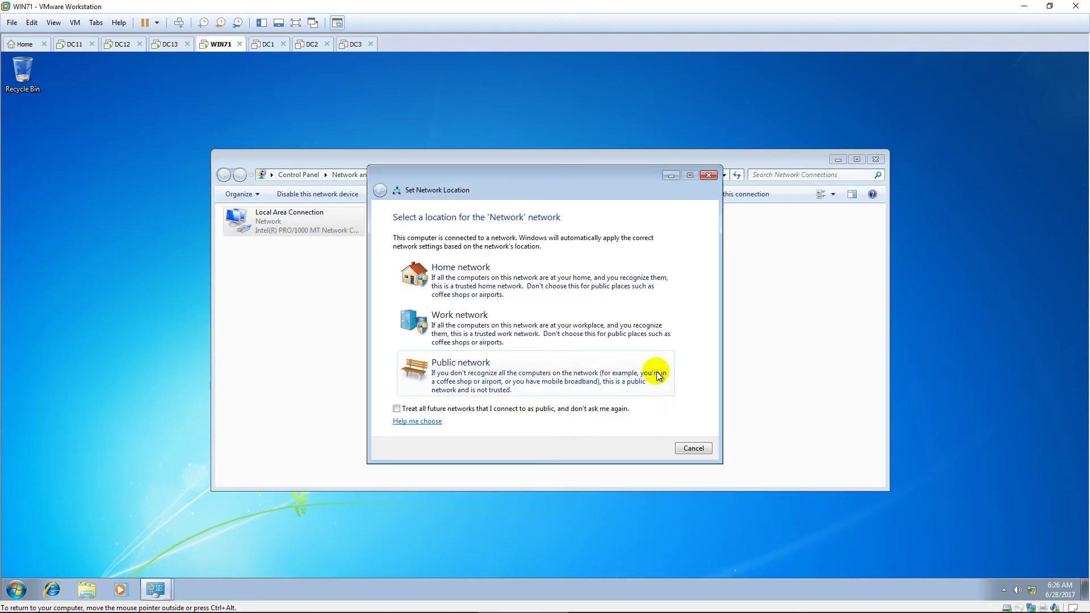
left_click(704, 451)
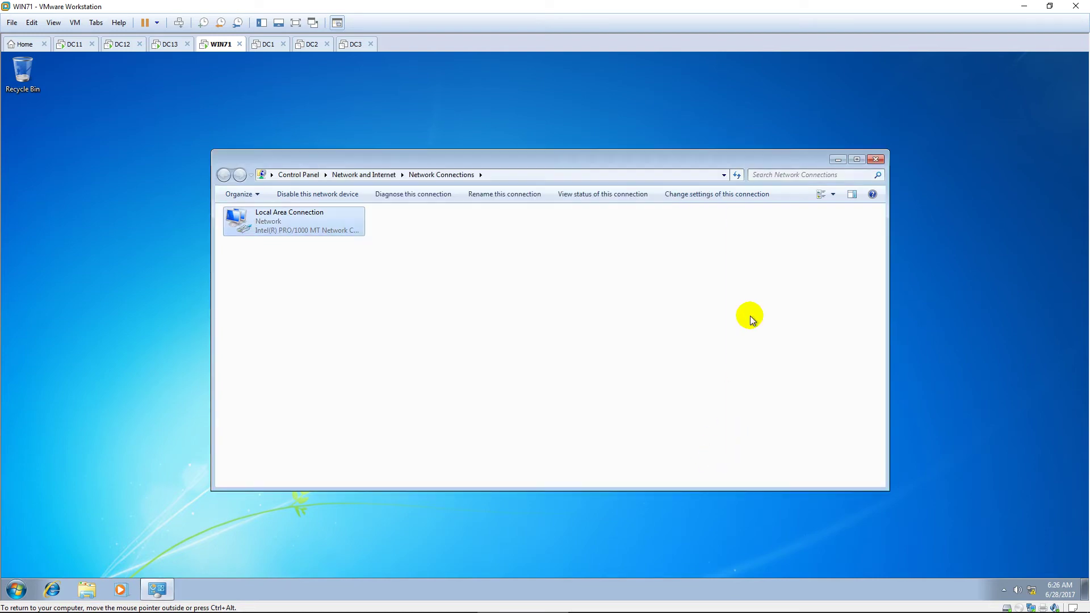
left_click(879, 161)
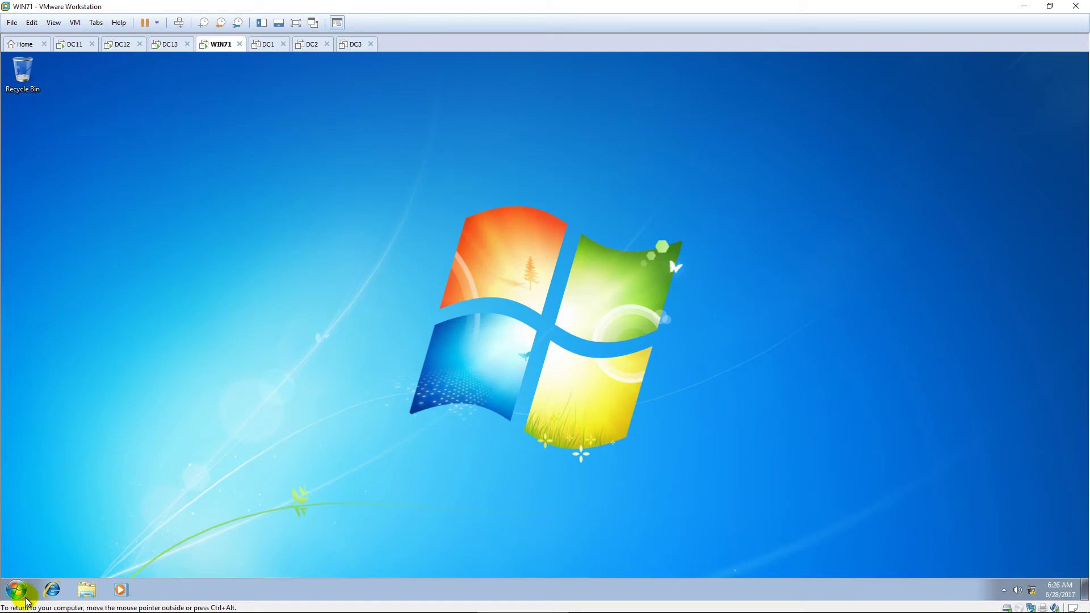
Step: Launch Internet Explorer, postpone first-run setup, close the extra tab and maximise it
left_click(52, 590)
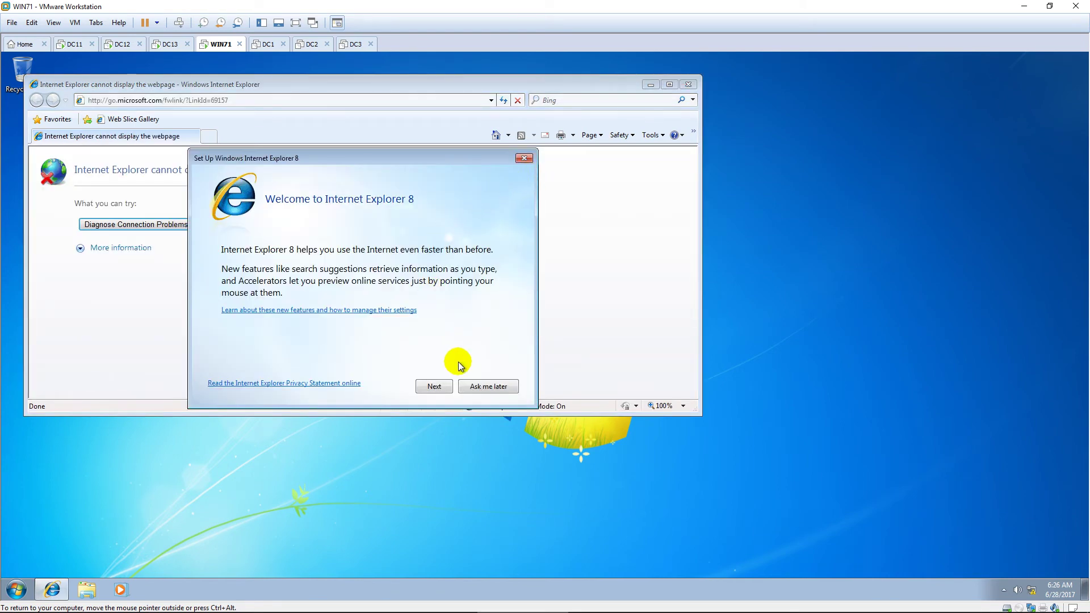
left_click(486, 384)
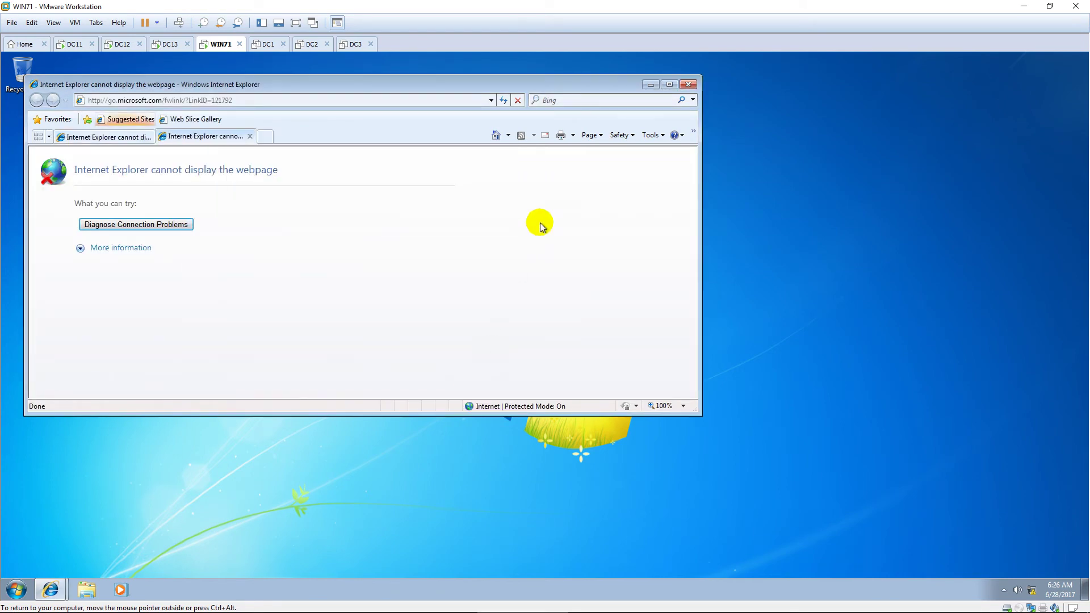
left_click(249, 137)
left_click(669, 84)
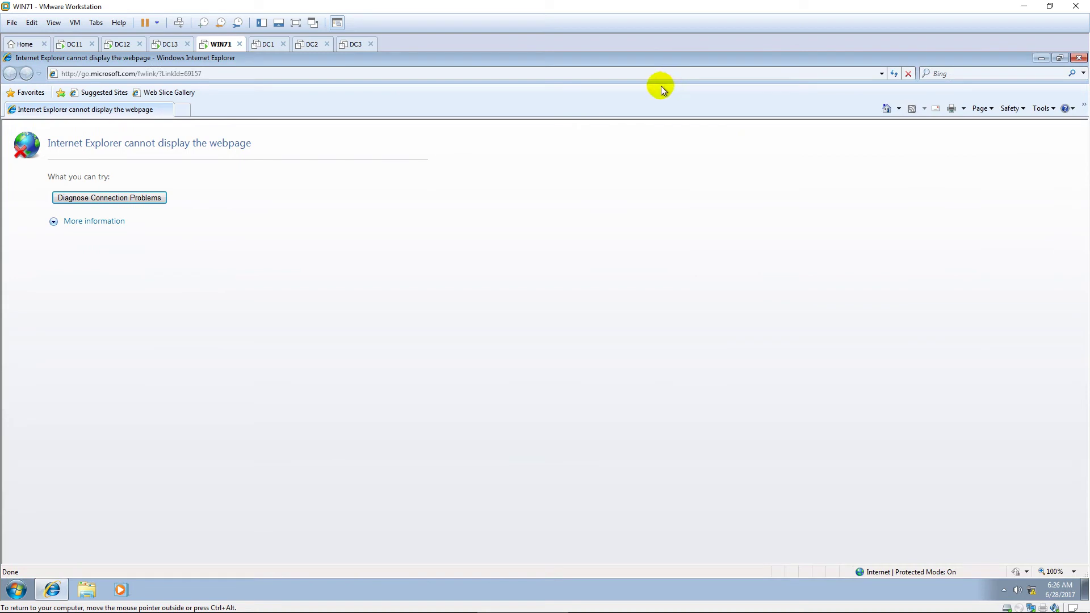
left_click(656, 74)
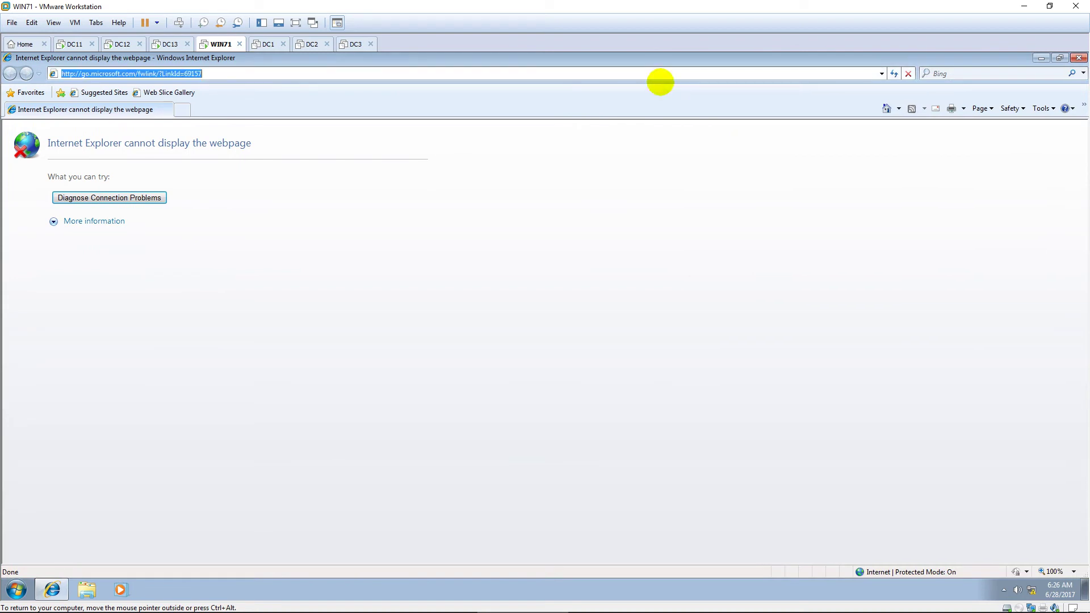
type("http://")
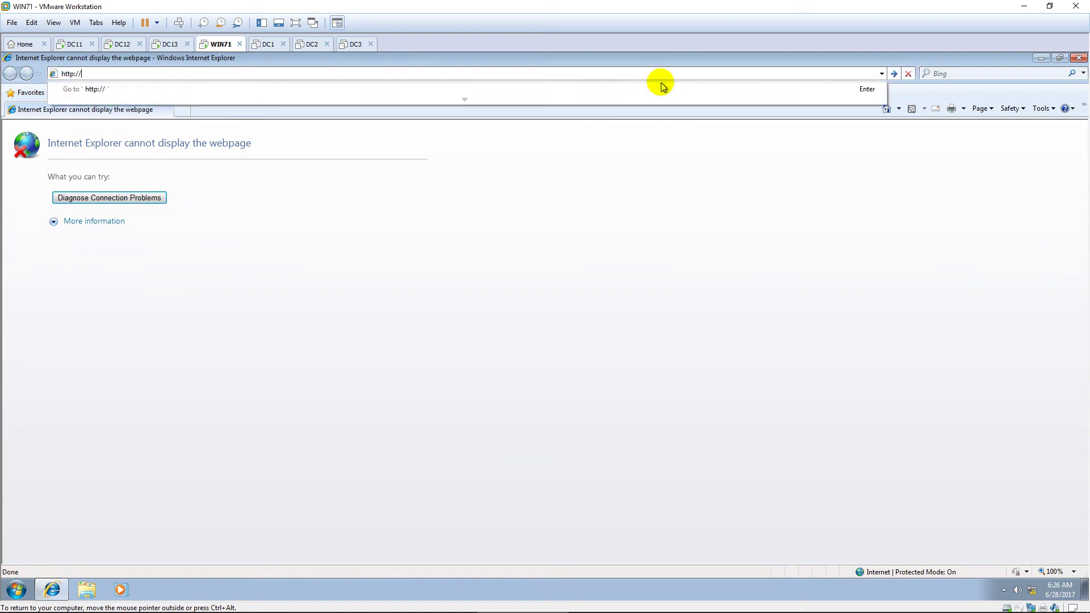
type("10.0.2.3/certsrv")
key("Return")
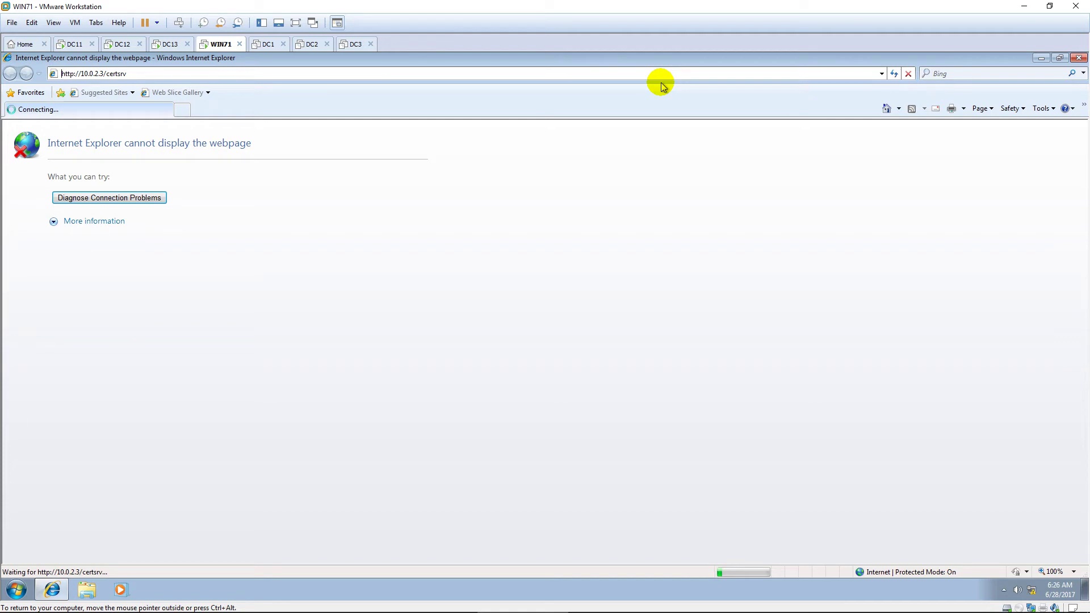
left_click(102, 73)
type("1")
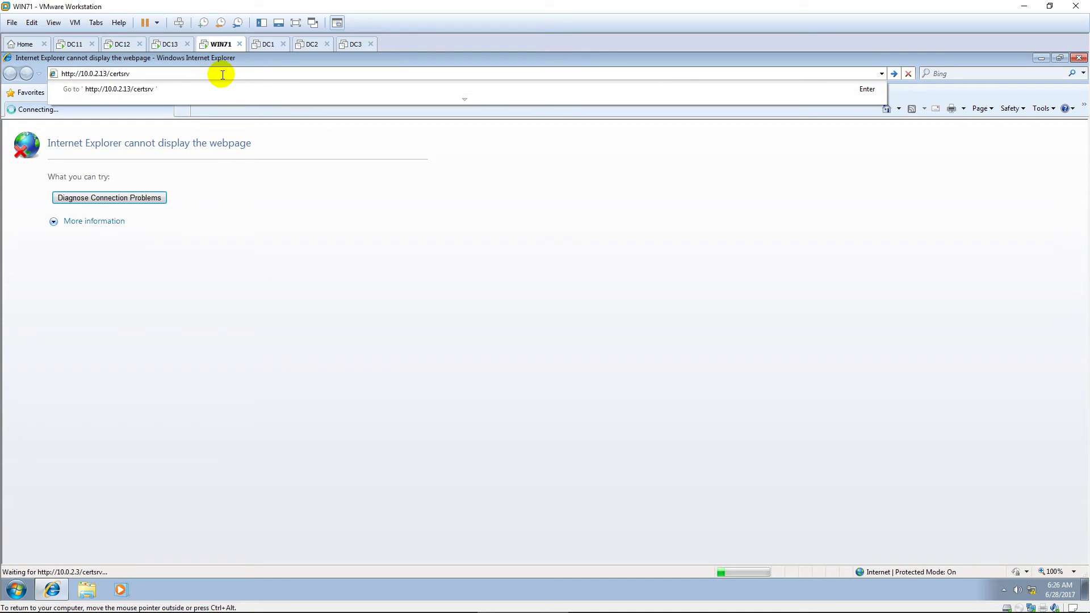
key("Return")
type("adminis")
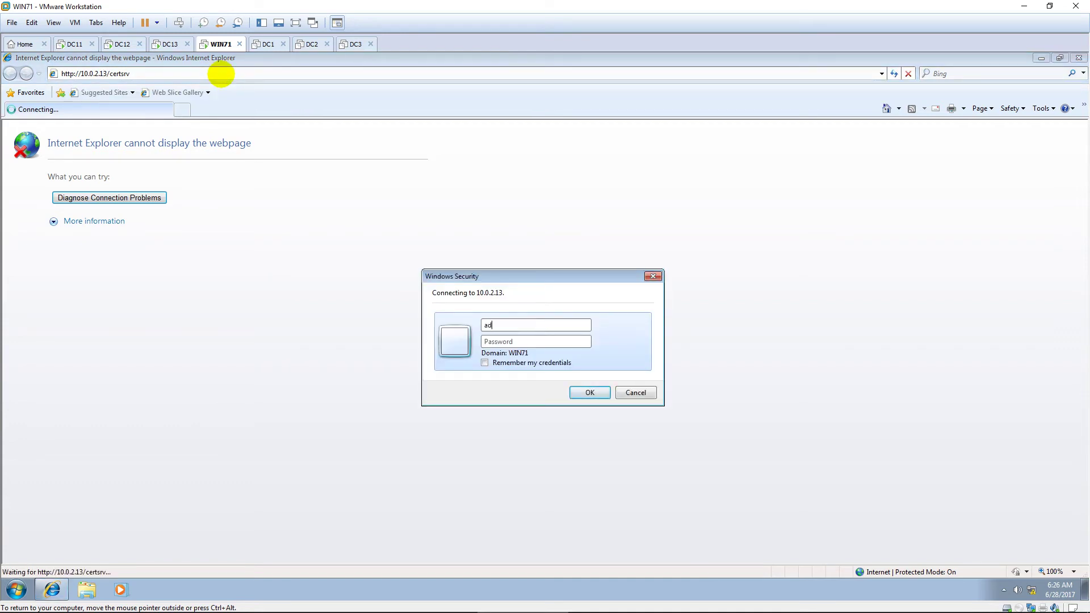
type("trator")
key("Tab")
type("Pa$$w0rd")
key("Return")
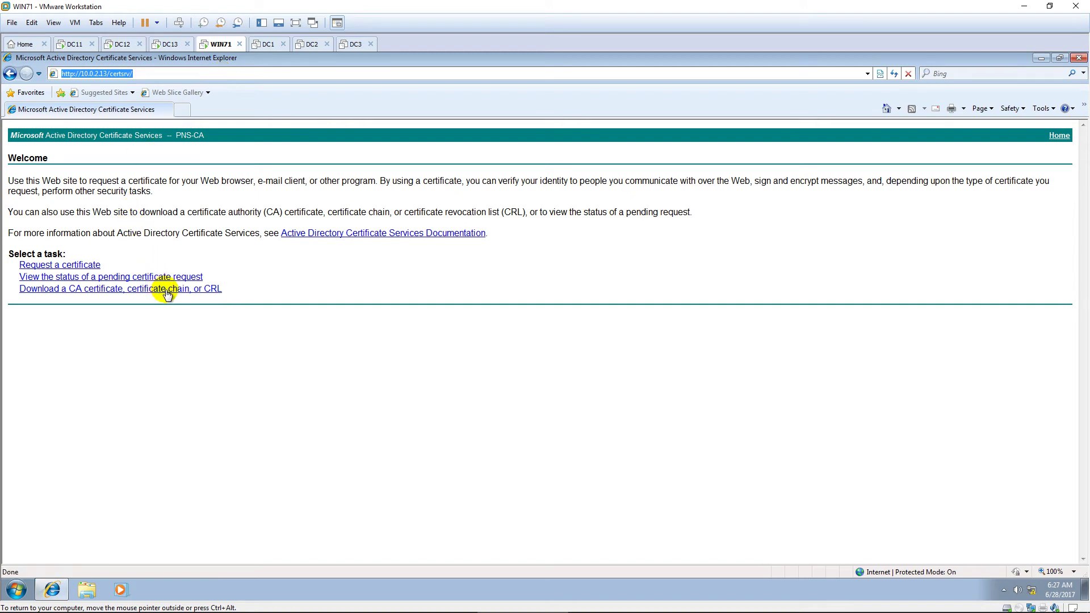
Step: Download the PNS-CA certificate and save it as certnew.cer on the Desktop
left_click(165, 290)
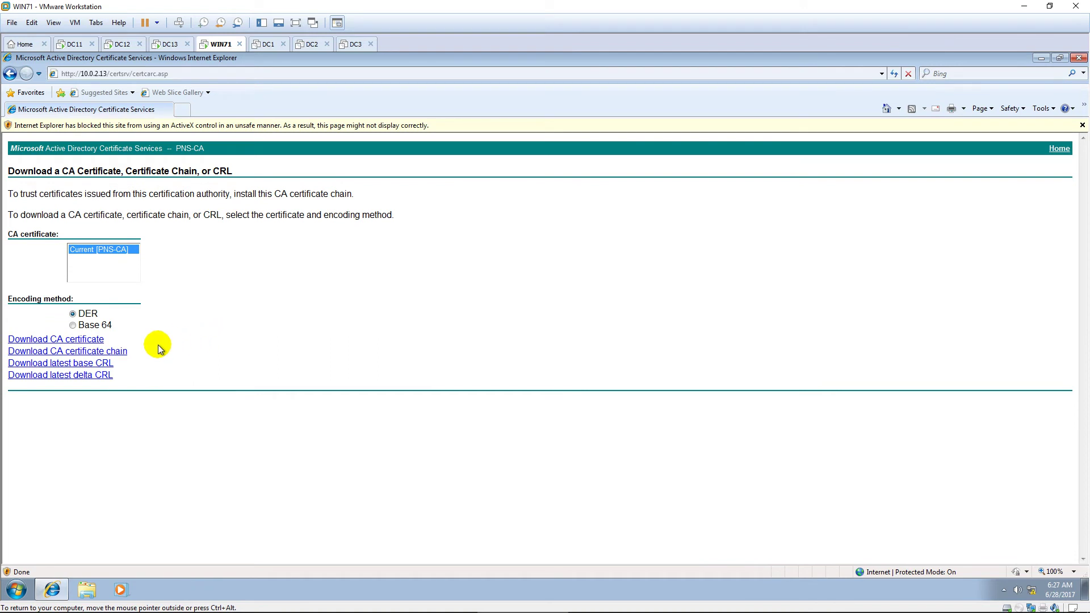
left_click(96, 340)
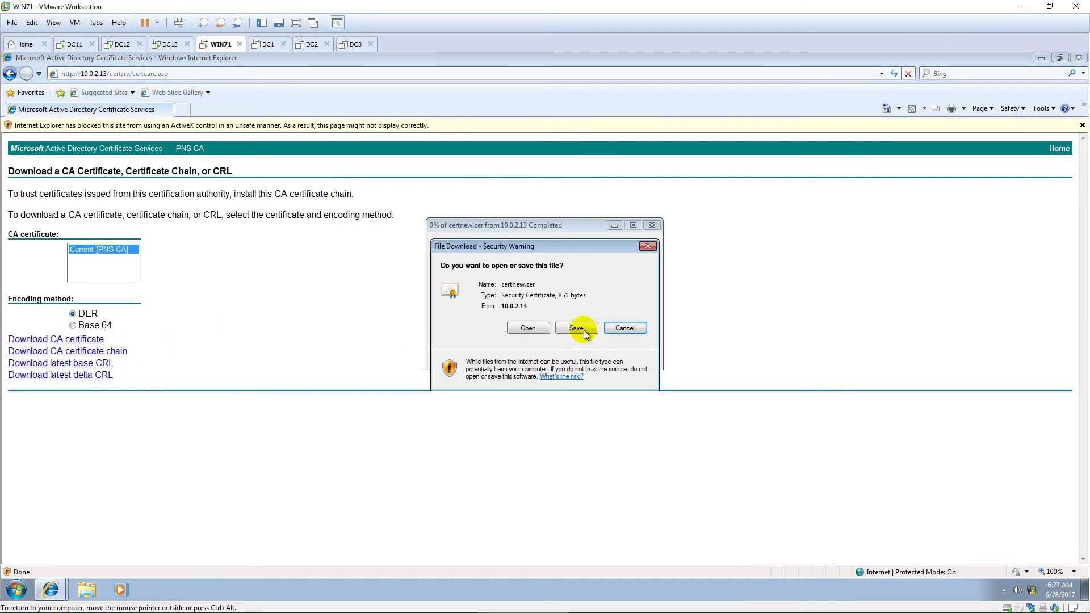
left_click(583, 329)
left_click(483, 313)
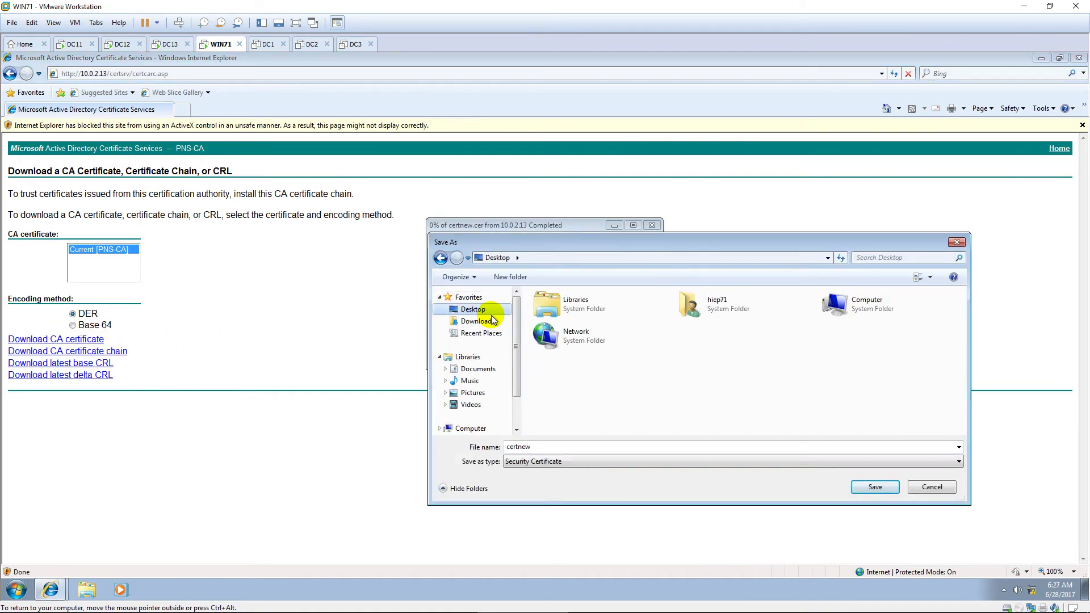
left_click(875, 487)
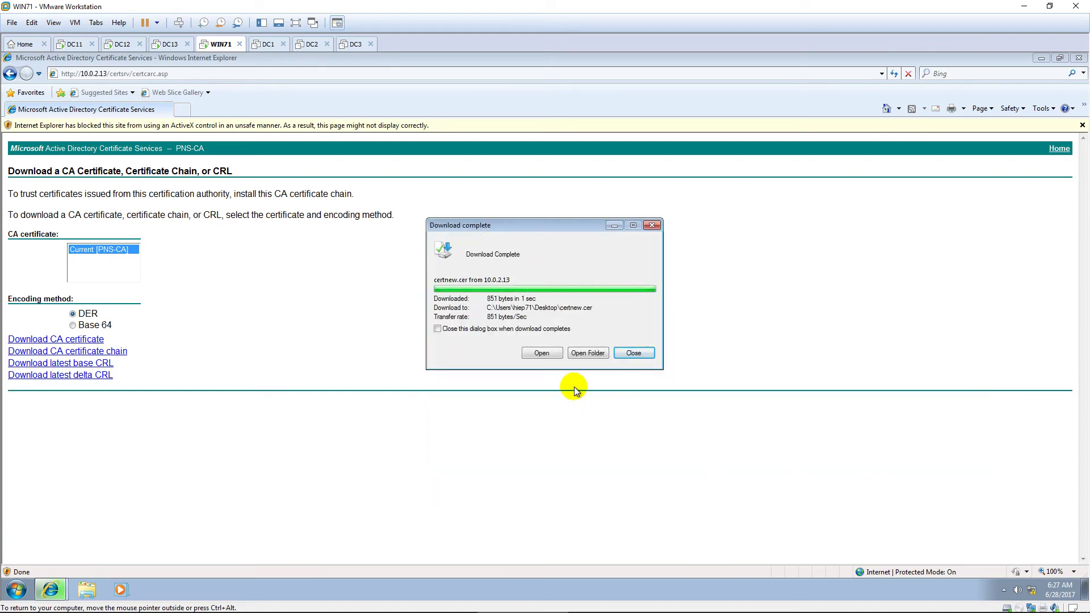
left_click(631, 353)
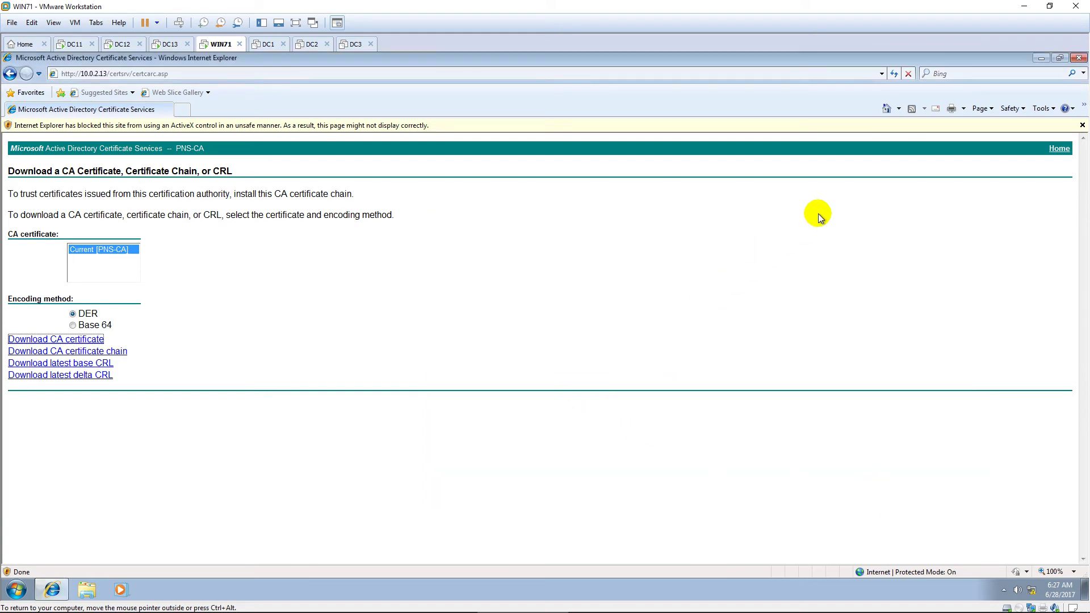
Step: Minimise the browser and launch a maximised mmc management console
left_click(1039, 59)
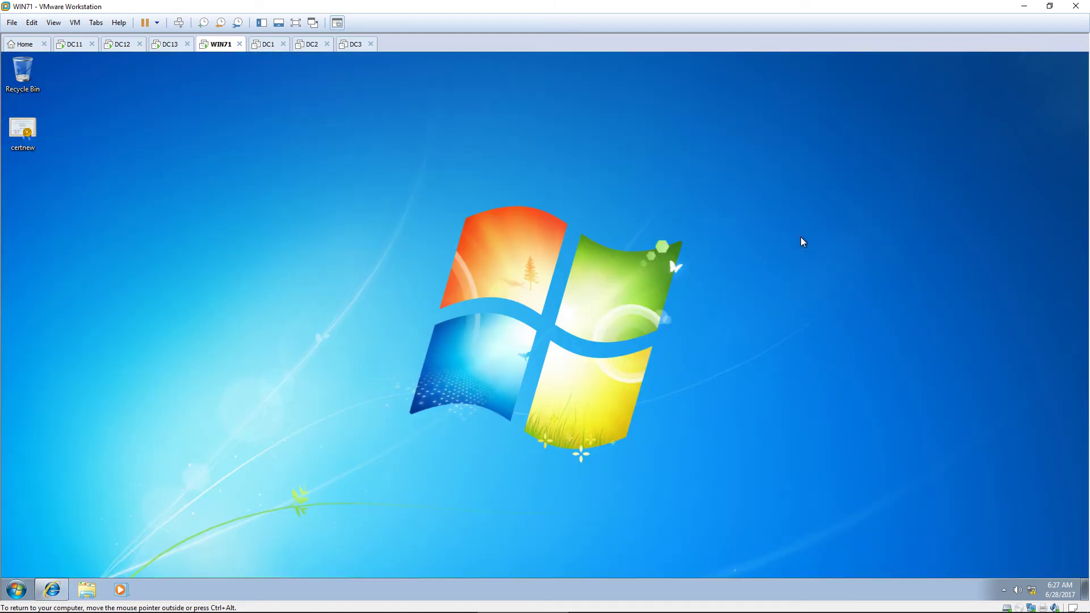
key("super")
type("mmc")
key("Return")
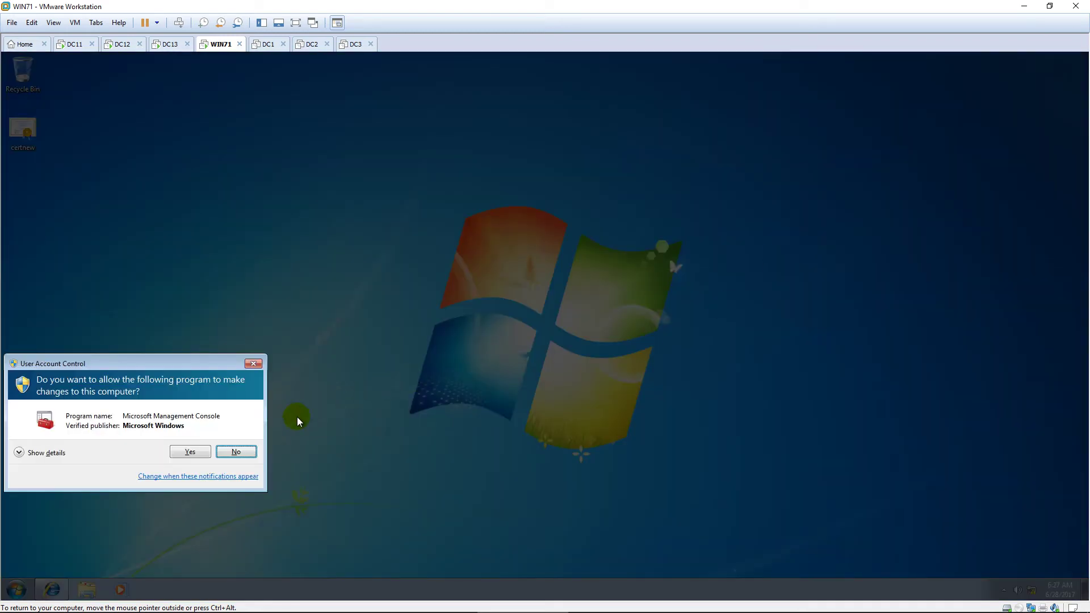
left_click(199, 453)
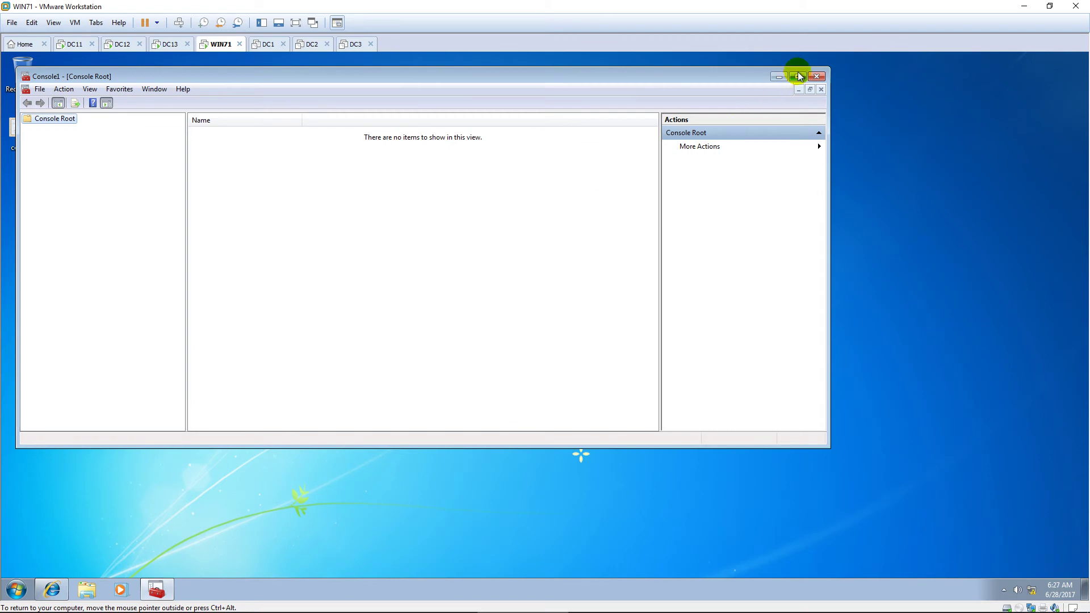
left_click(798, 73)
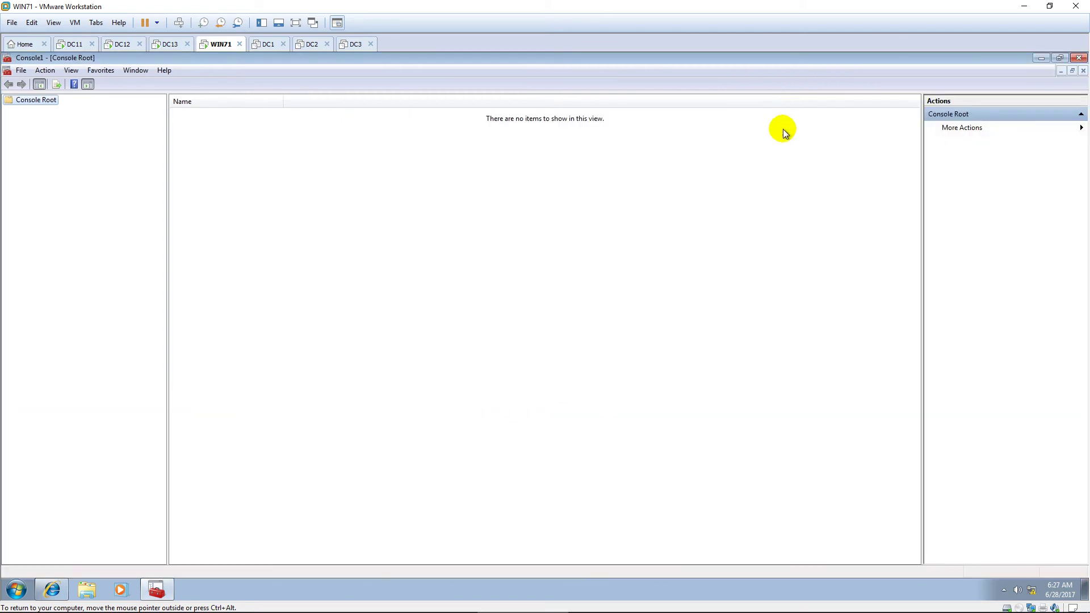
Step: Add the Certificates snap-in for the local computer account
left_click(21, 70)
left_click(49, 141)
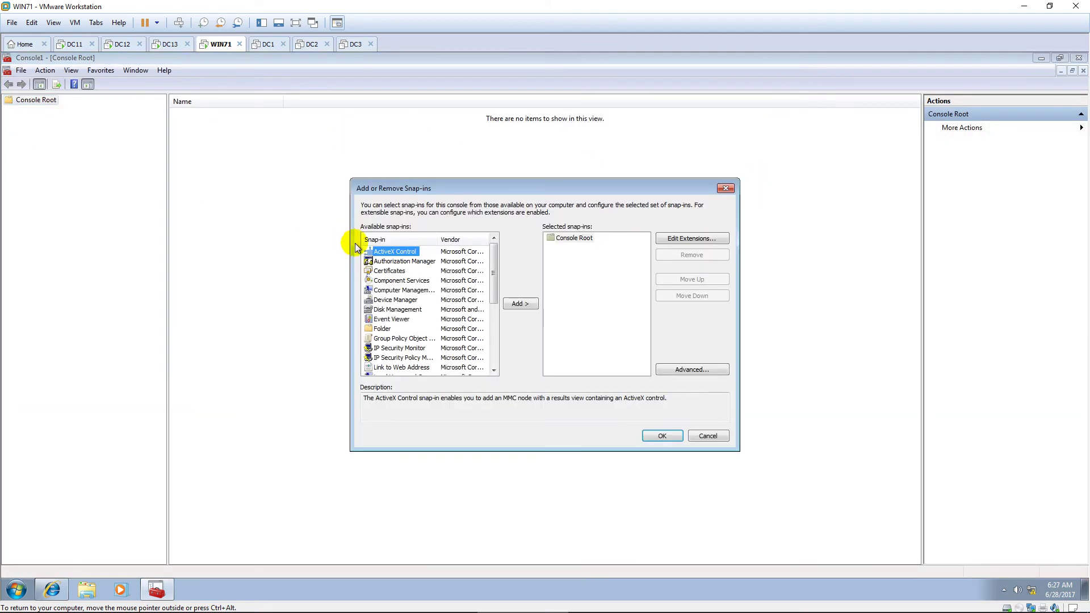
left_click(390, 271)
left_click(519, 304)
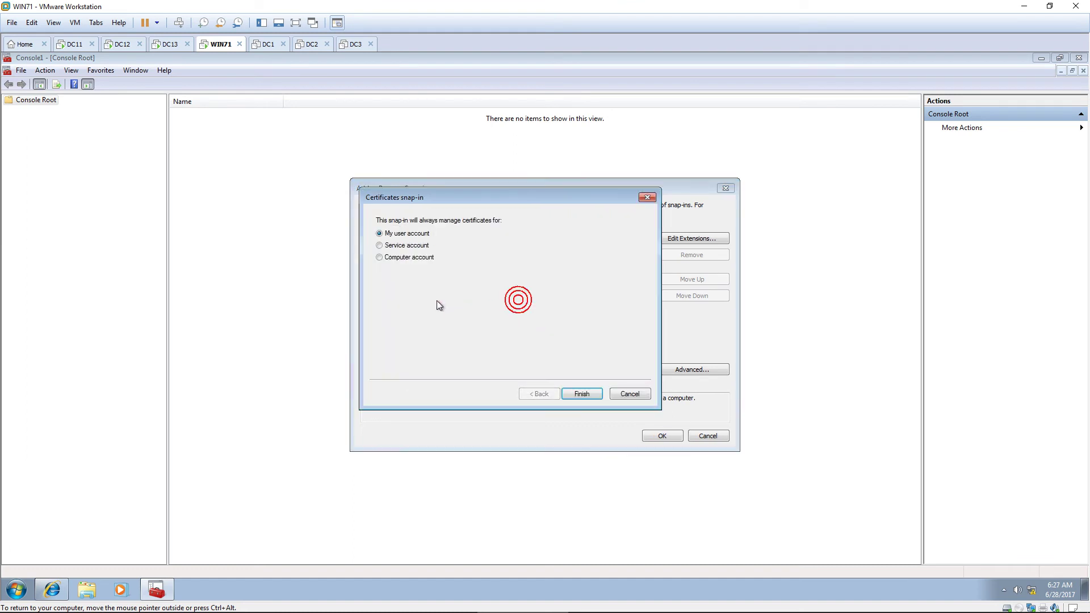
left_click(392, 258)
left_click(577, 392)
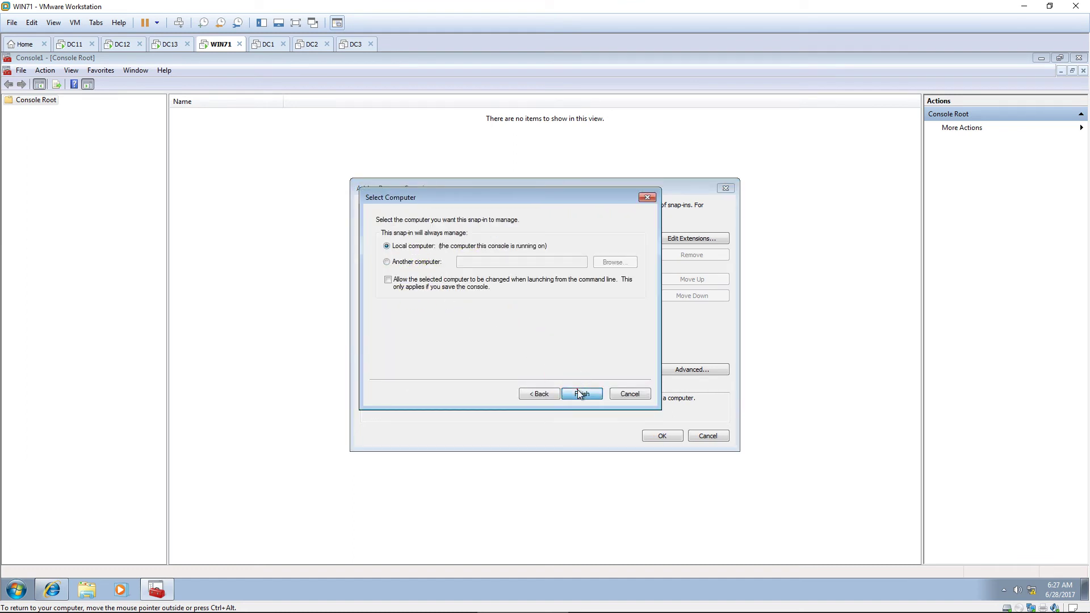
left_click(577, 390)
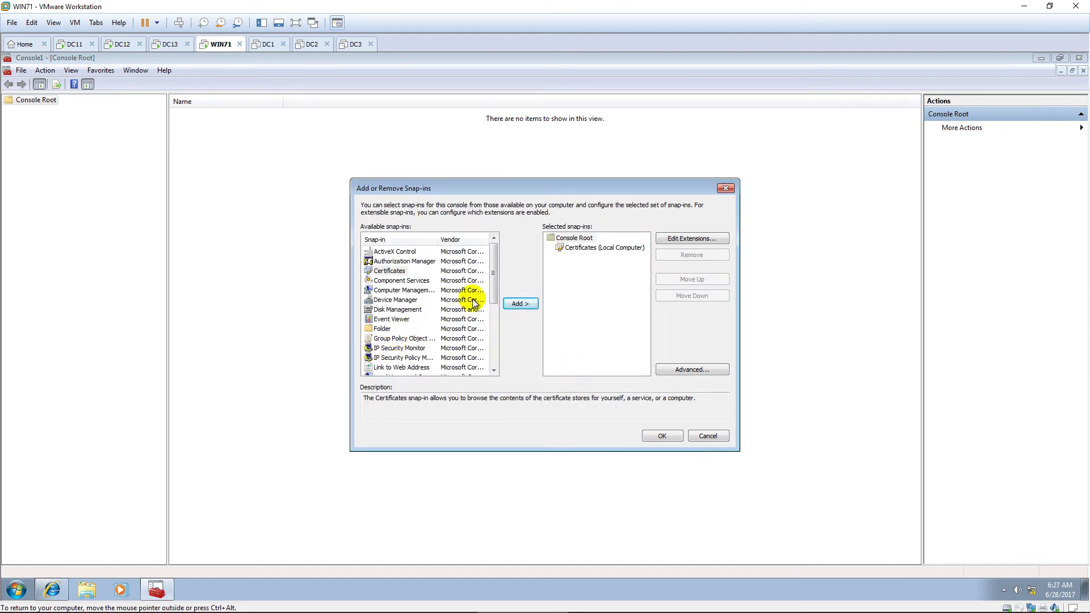
Step: Add the NAP Client Configuration snap-in for the local computer and close the dialog
left_click_drag(491, 275, 494, 292)
left_click(434, 339)
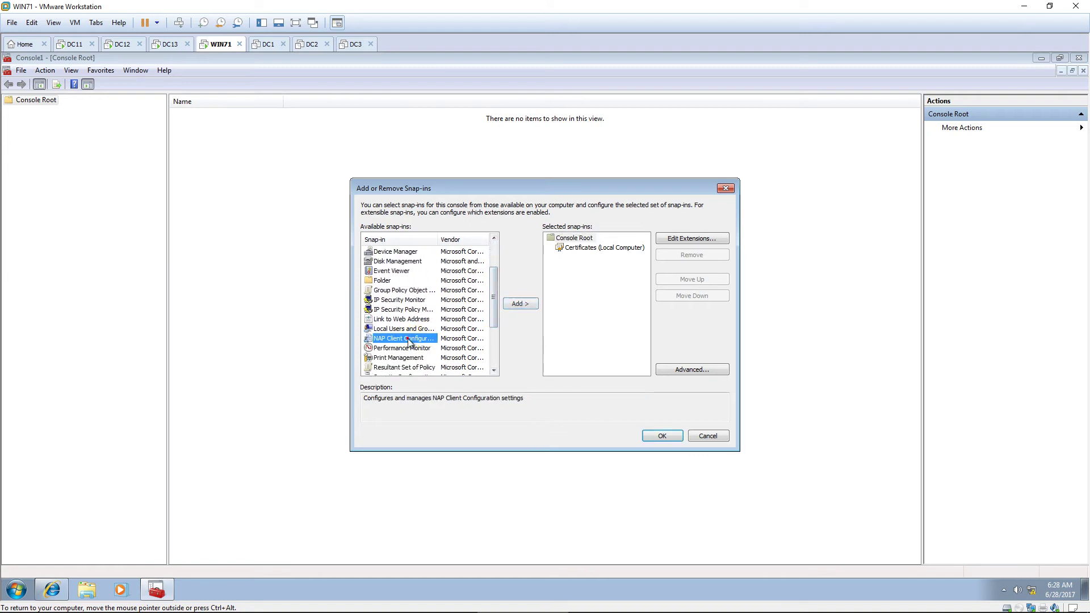
left_click(520, 304)
left_click(602, 391)
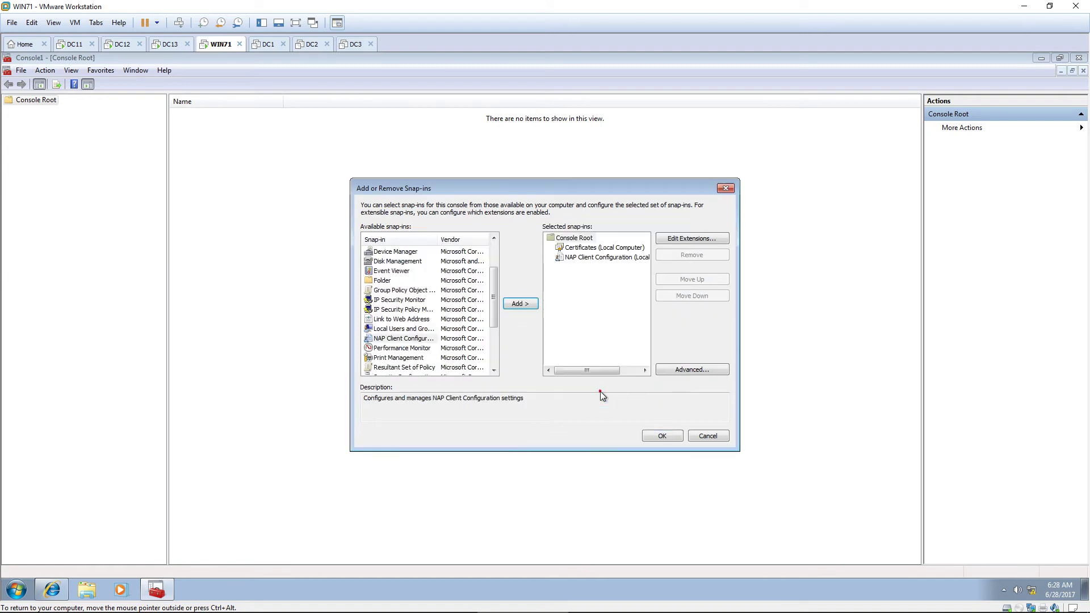
left_click(660, 435)
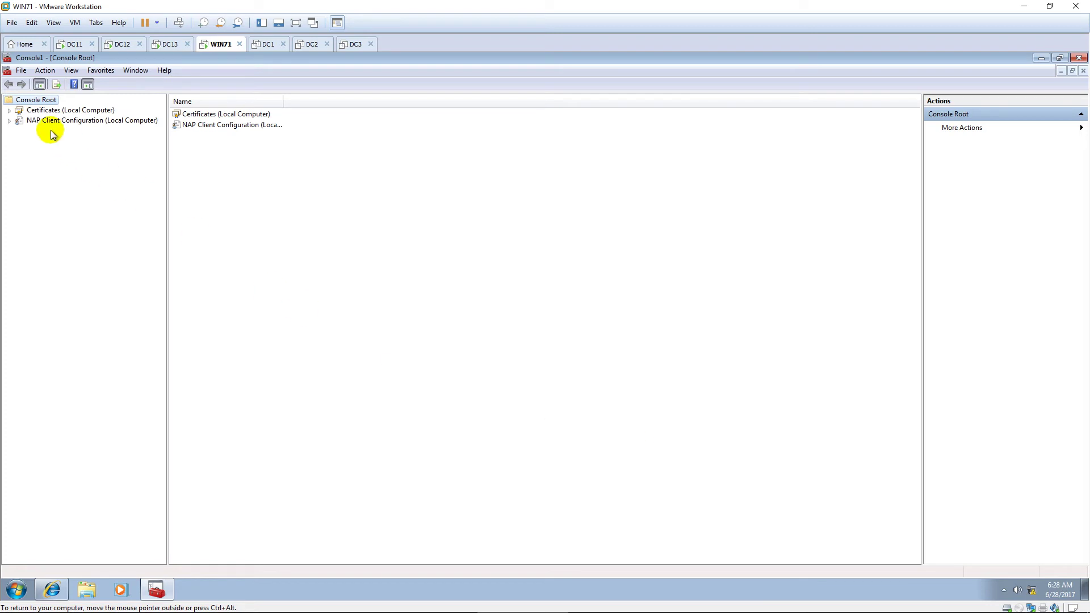
left_click(9, 110)
Step: Go to Trusted Root Certification Authorities > Certificates and launch the certificate Import
left_click(10, 222)
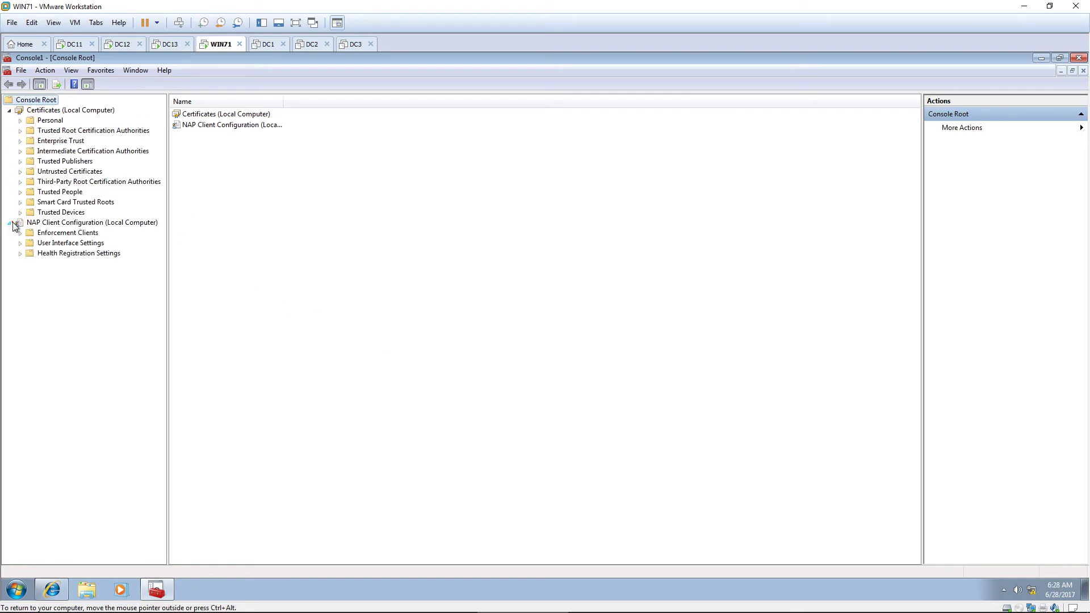
double_click(61, 131)
left_click(65, 141)
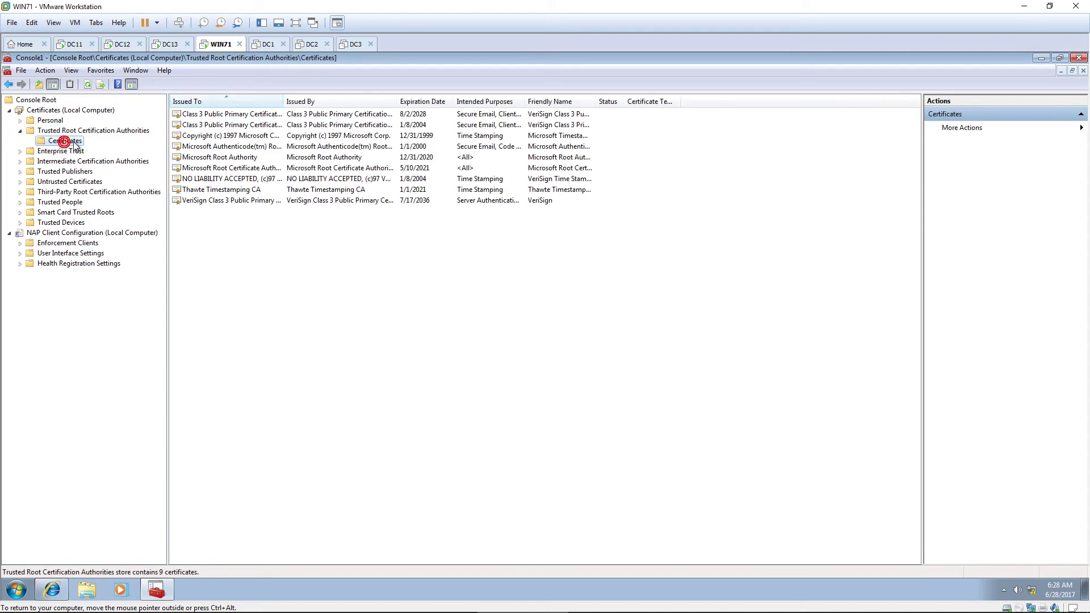
right_click(75, 142)
mouse_move(127, 157)
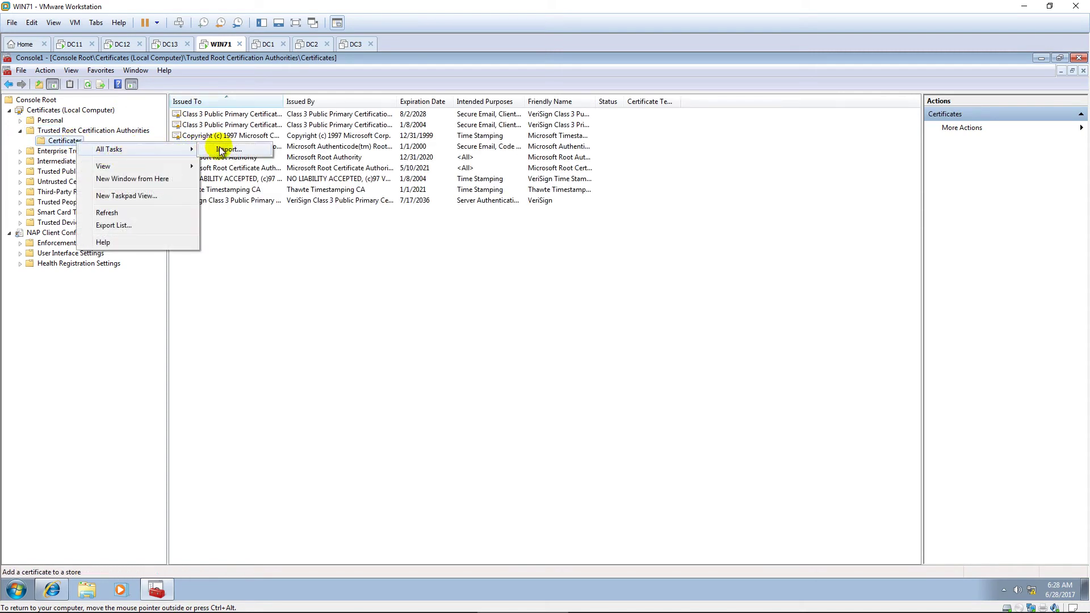
left_click(224, 148)
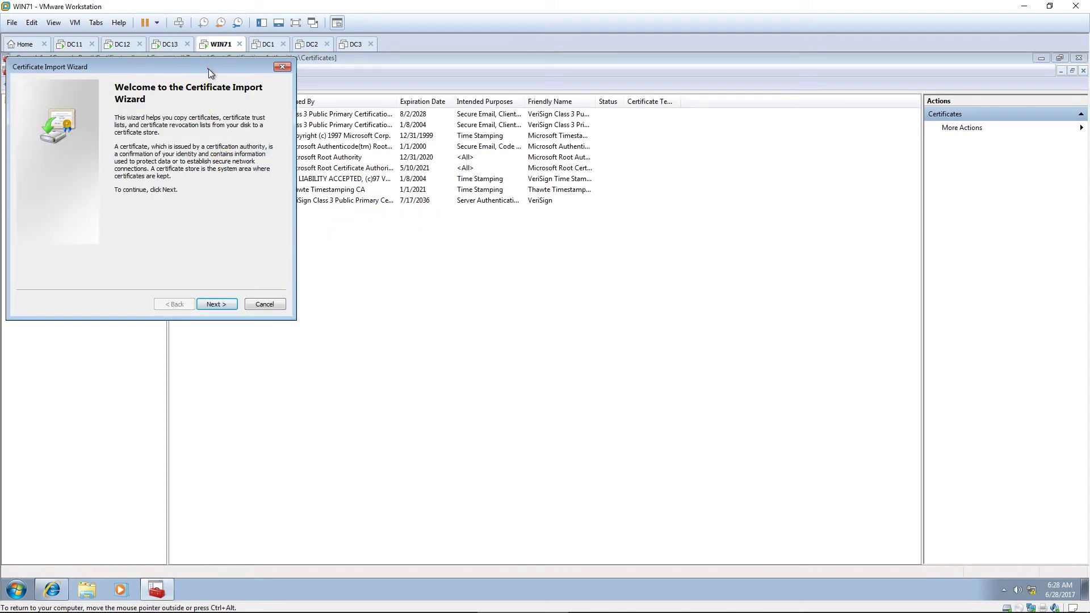
Step: Import Desktop\certnew.cer into Trusted Root Certification Authorities, adding the PNS-CA certificate
left_click_drag(208, 69, 532, 78)
left_click(542, 311)
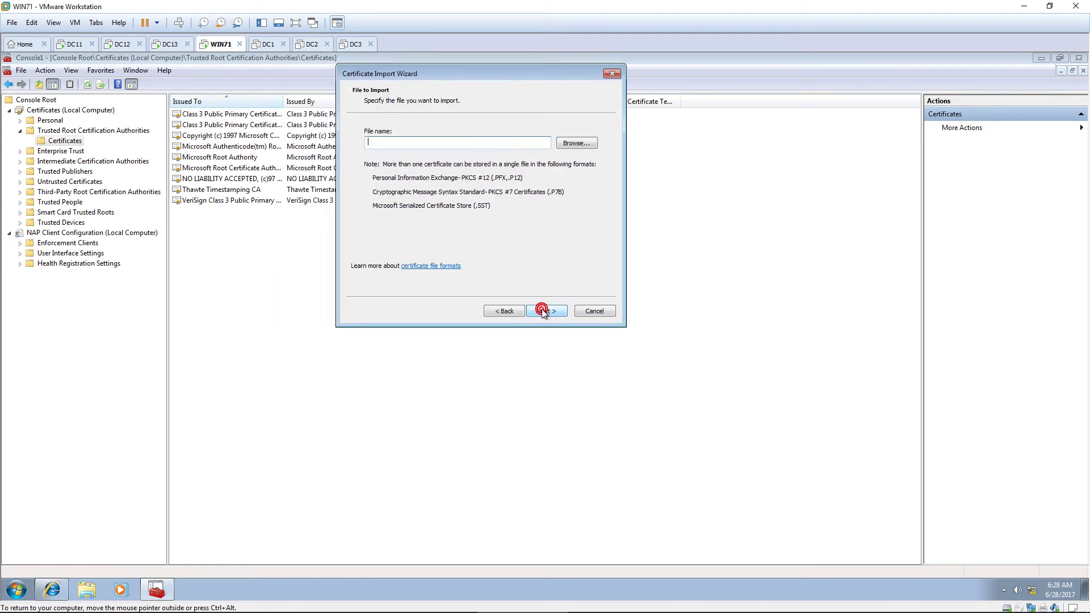
left_click(572, 148)
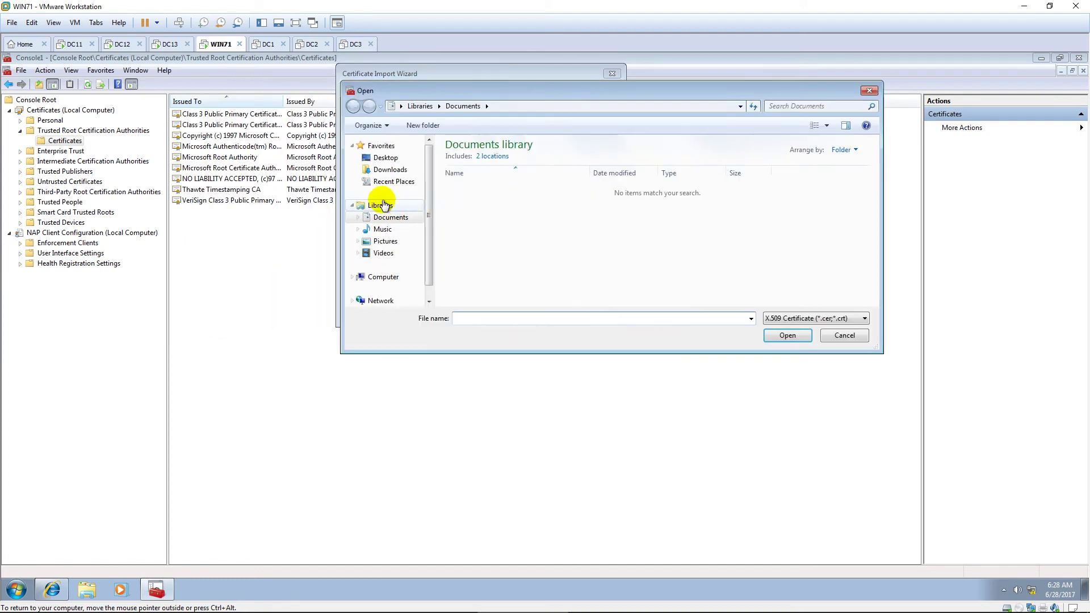
left_click(385, 158)
left_click(628, 195)
double_click(627, 195)
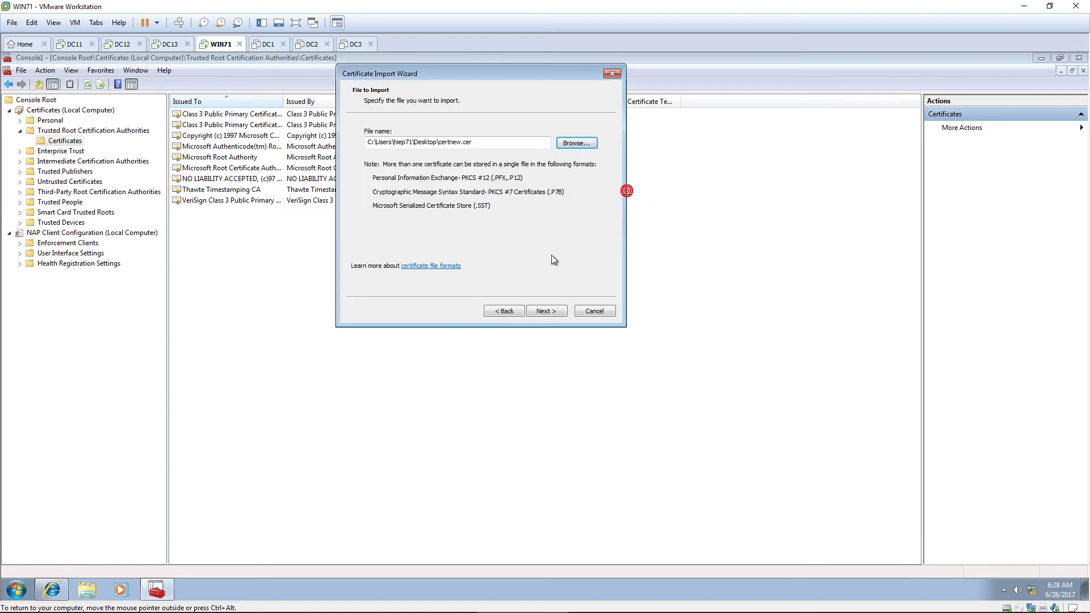
left_click(545, 311)
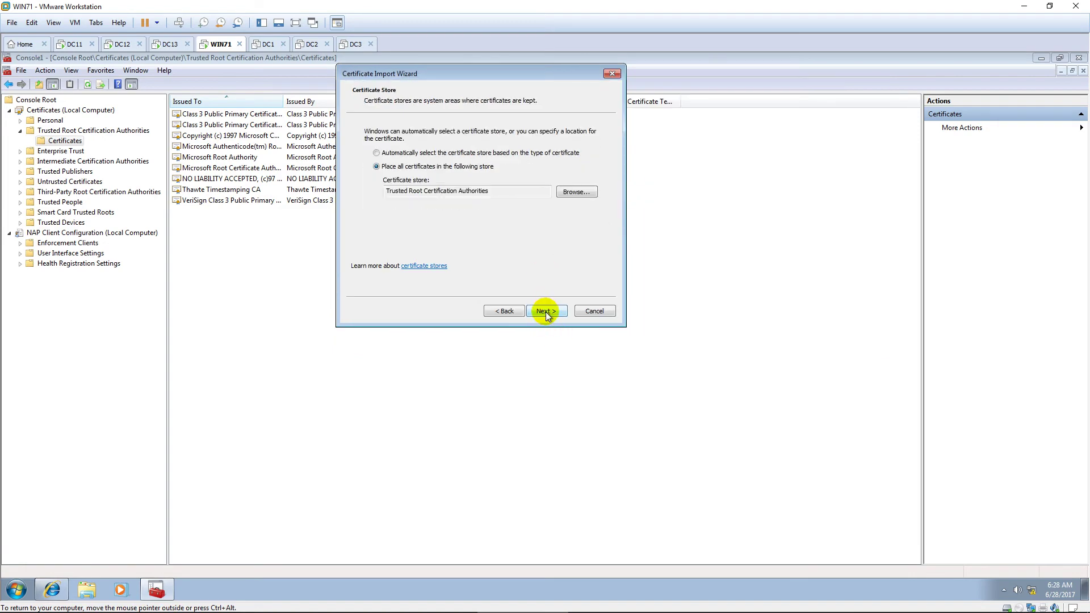
left_click(546, 311)
left_click(545, 311)
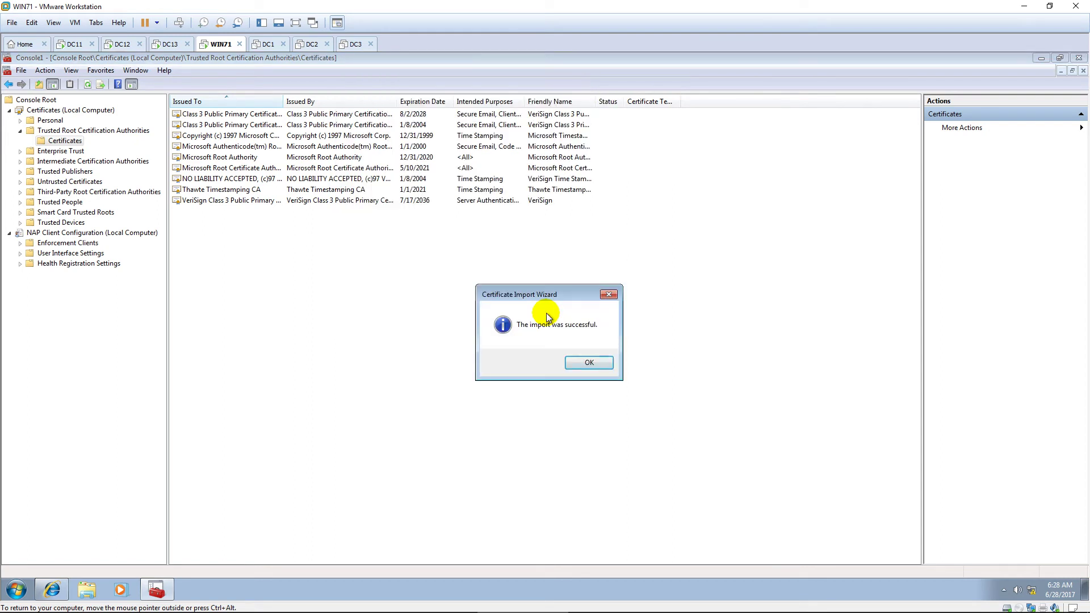
left_click(585, 363)
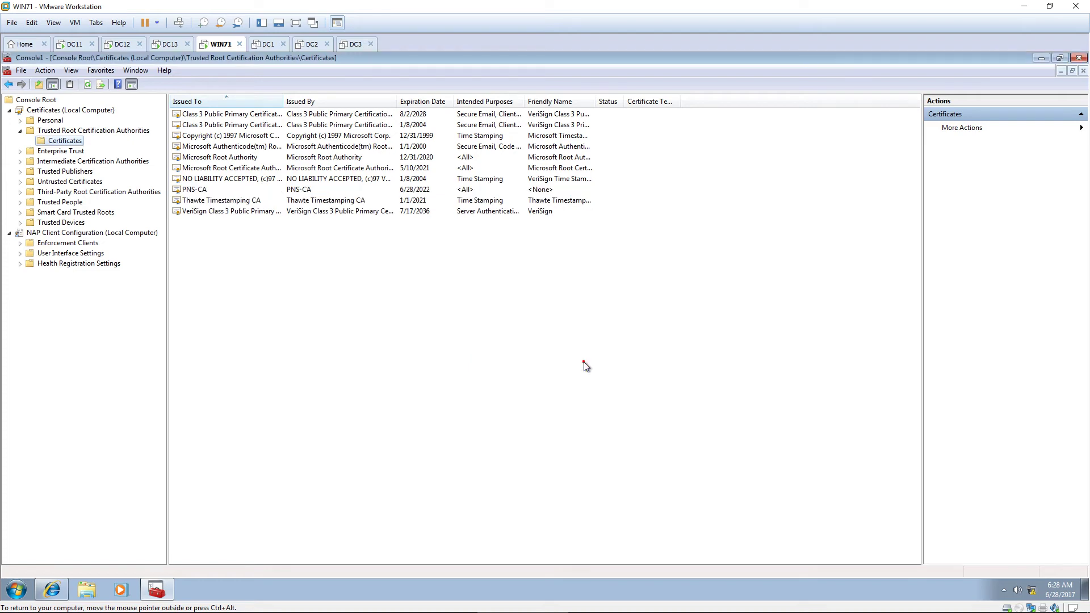
left_click(321, 192)
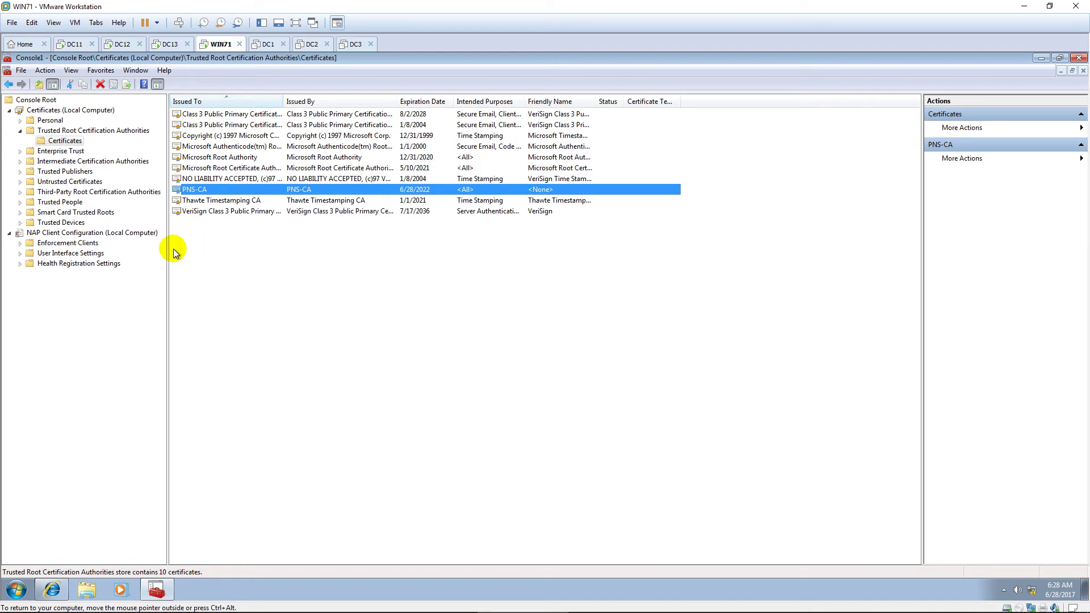
Step: Enable the EAP Quarantine Enforcement Client under NAP Client Configuration > Enforcement Clients
left_click(96, 234)
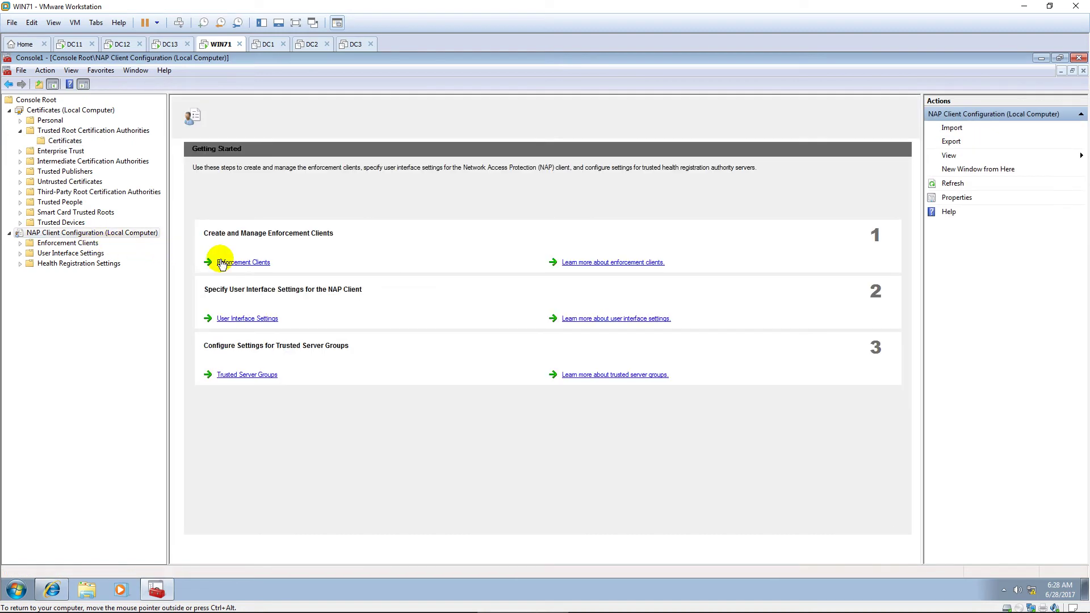
left_click(238, 261)
double_click(256, 147)
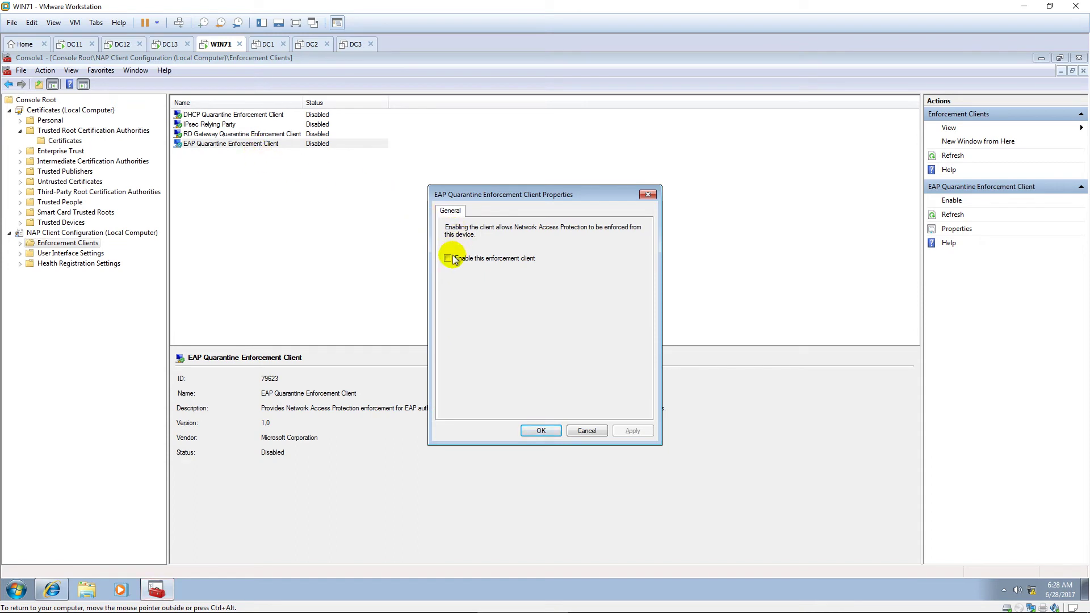
left_click(448, 258)
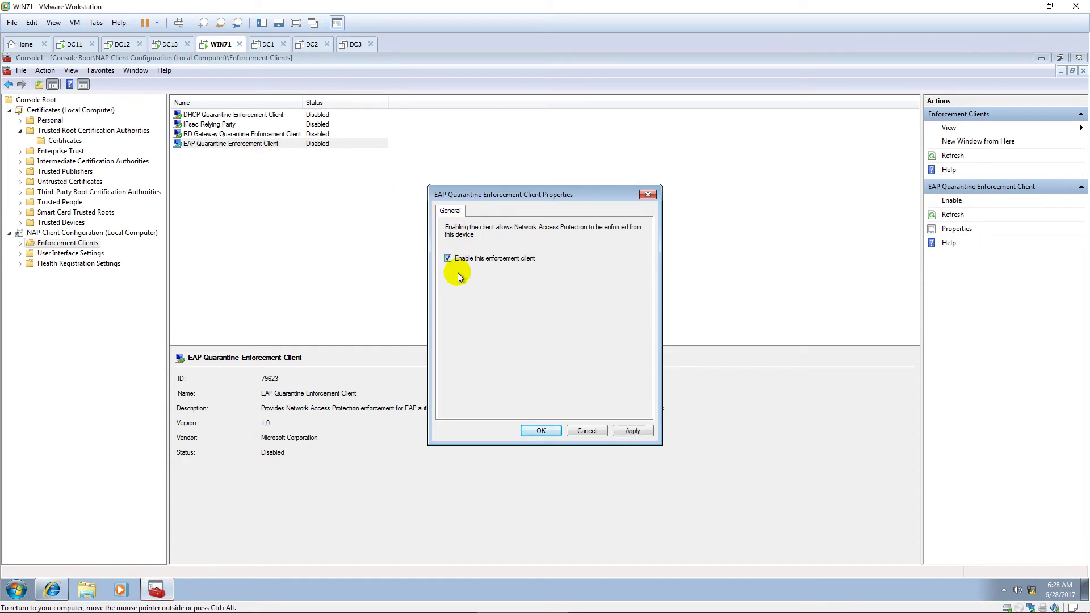
left_click(541, 432)
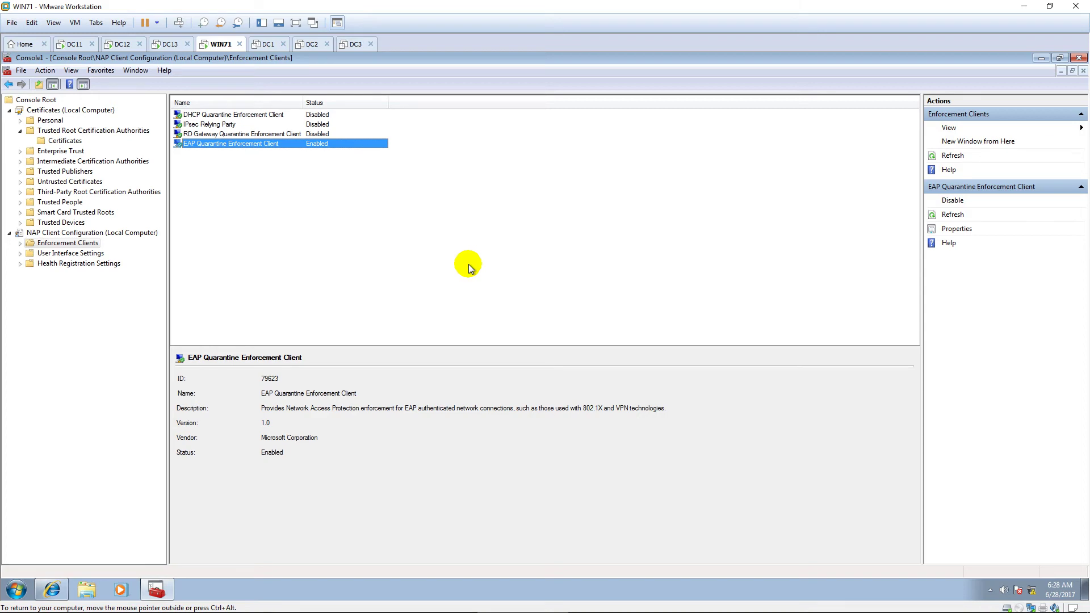
key("super")
Step: Launch gpedit.msc and browse to Computer Configuration > Administrative Templates > Windows Components > Security Center
type("gped")
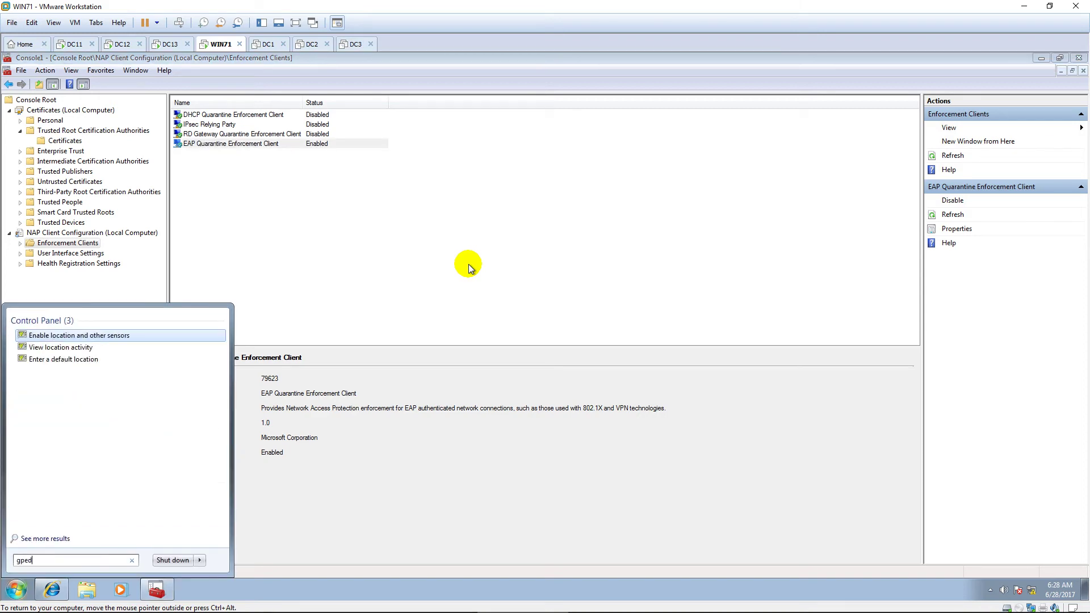
type("it.msc")
key("Return")
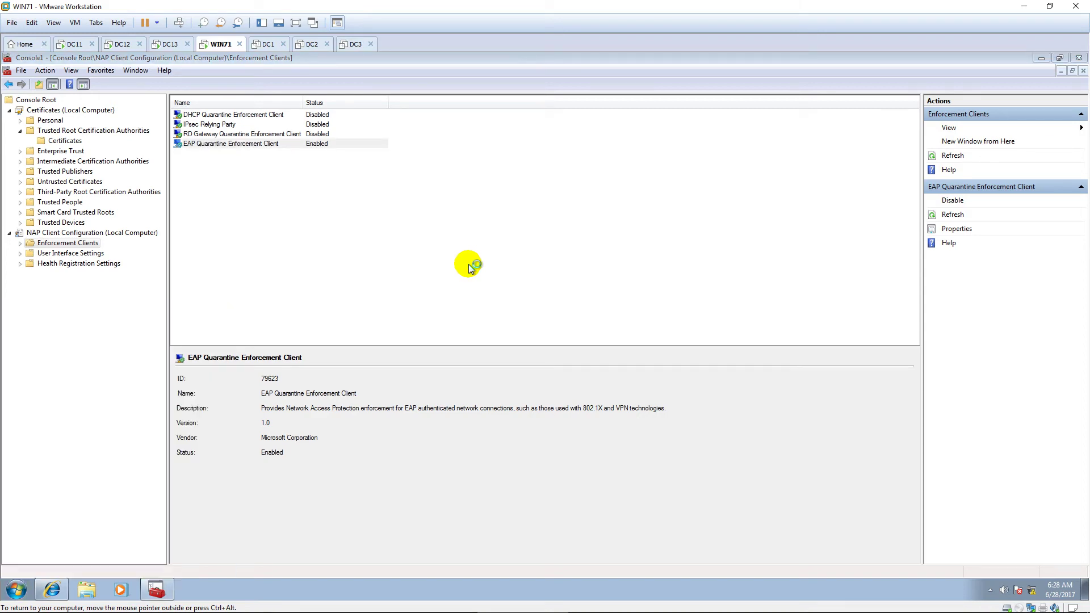
left_click(491, 150)
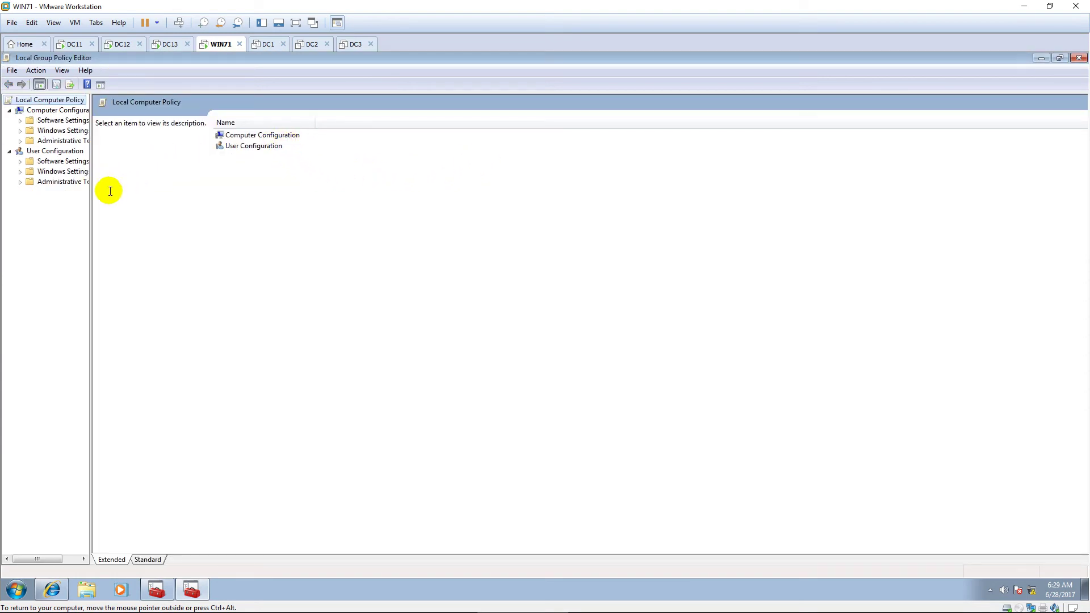
left_click_drag(91, 200, 180, 201)
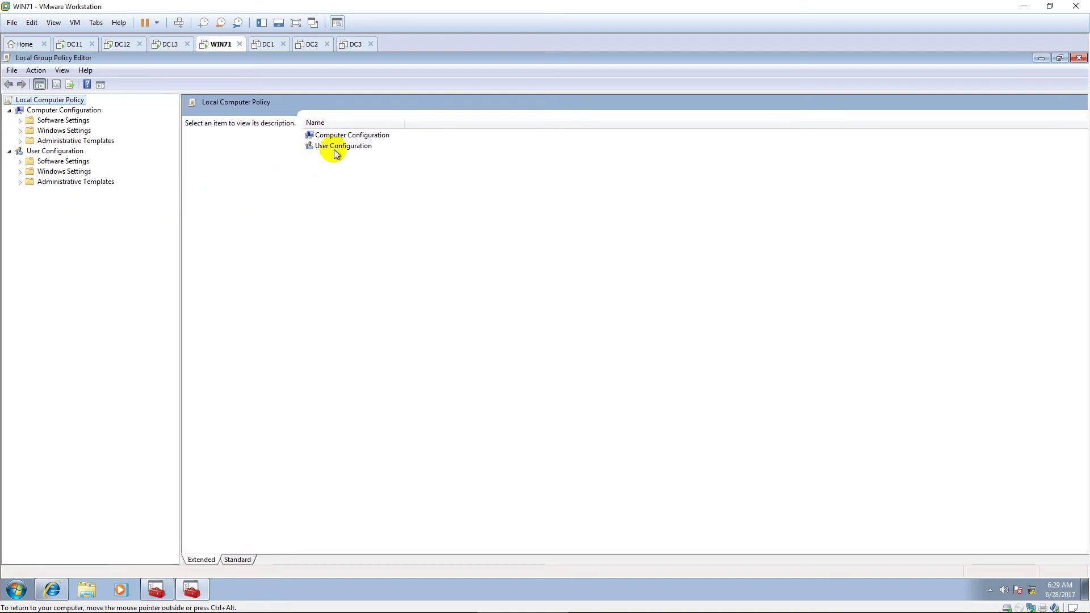
double_click(376, 136)
double_click(369, 156)
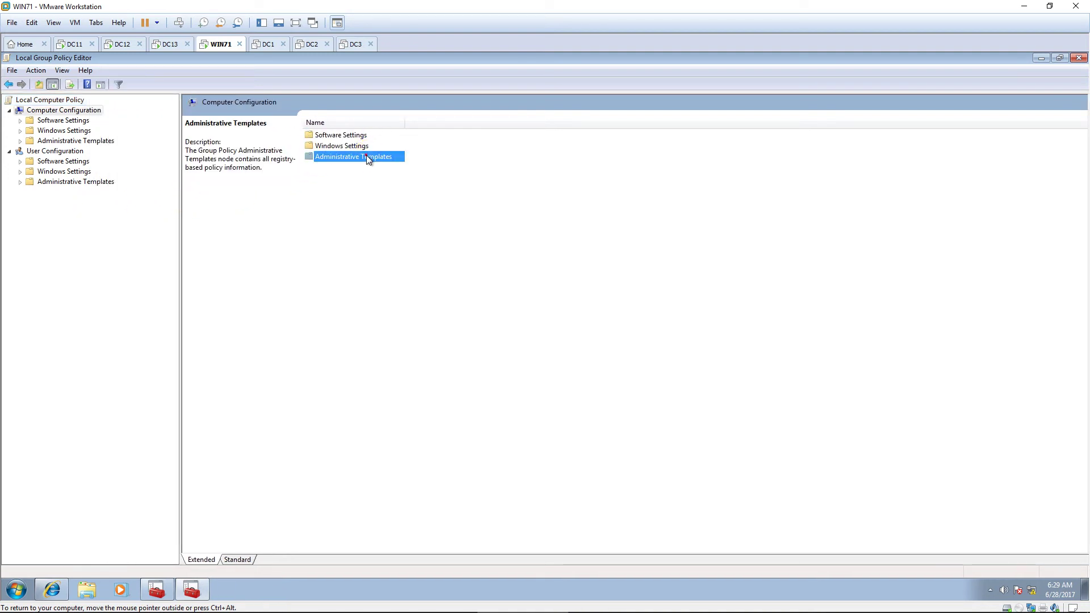
left_click(370, 178)
double_click(372, 180)
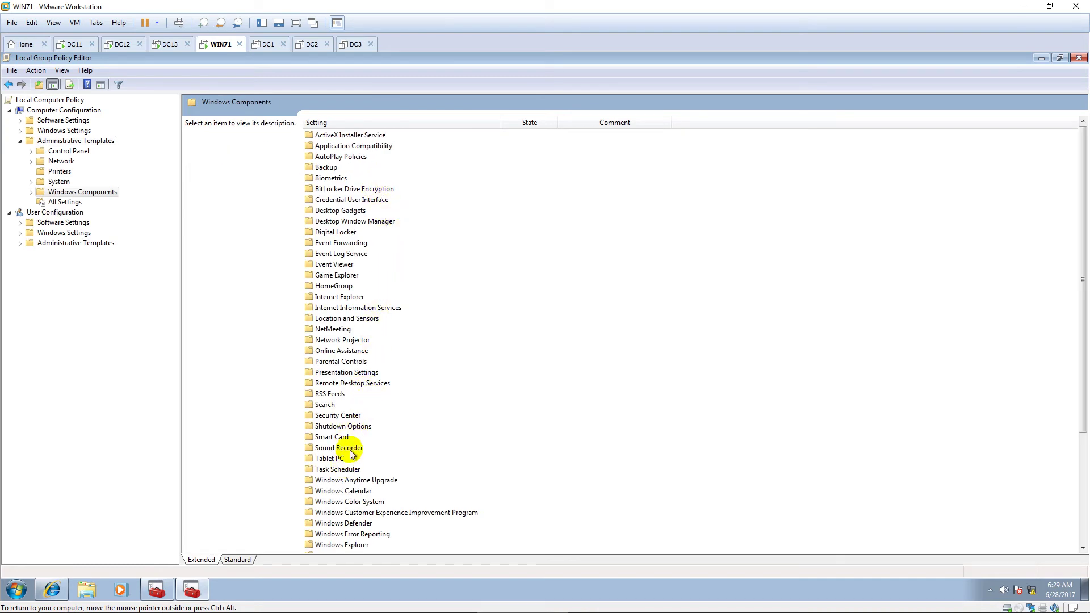
left_click(358, 416)
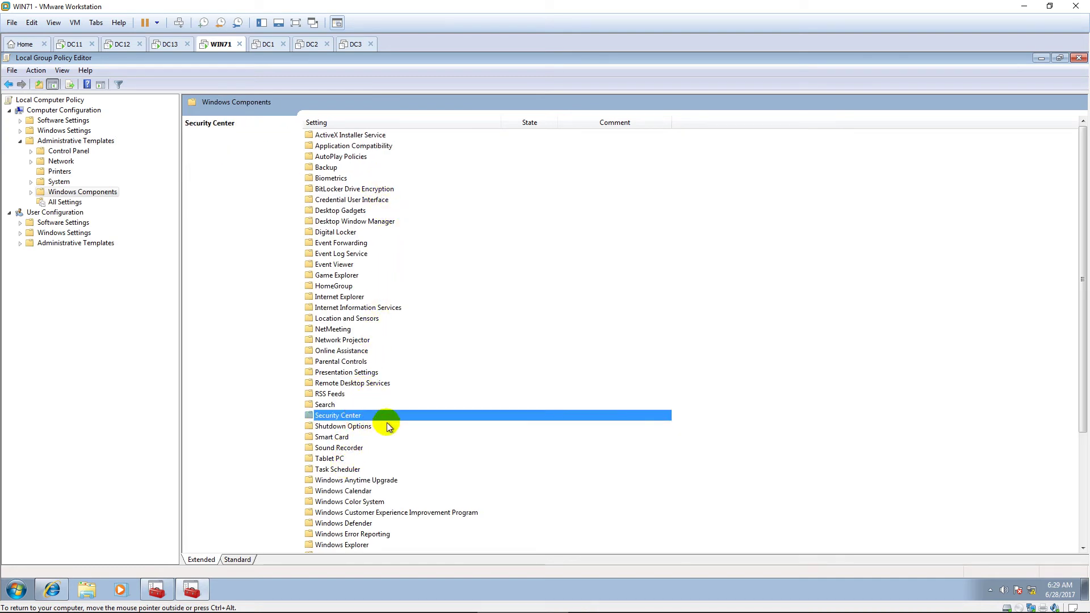
double_click(383, 417)
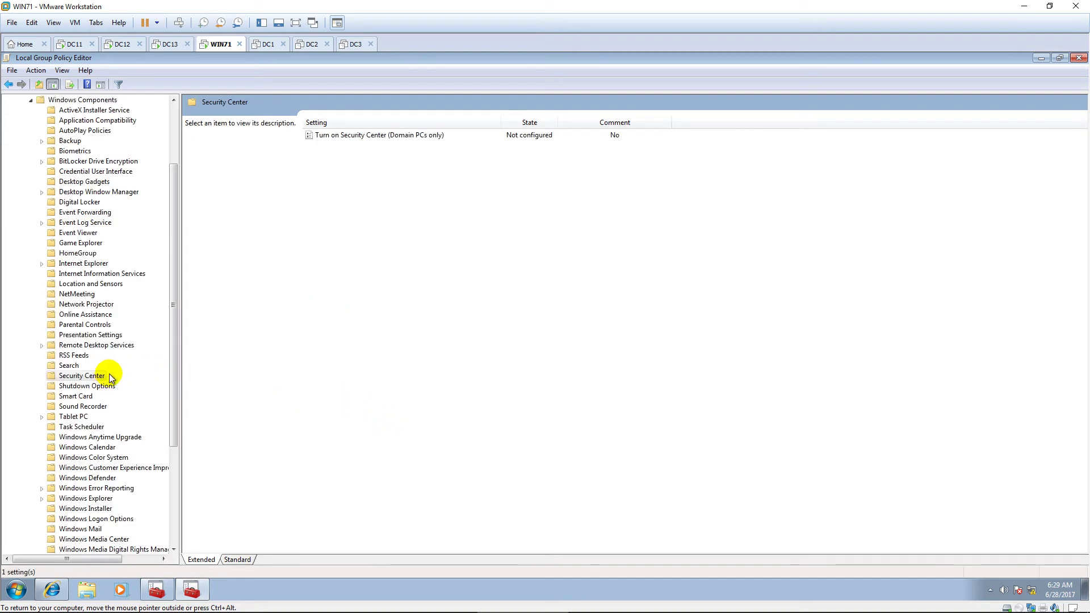
left_click_drag(175, 324, 176, 265)
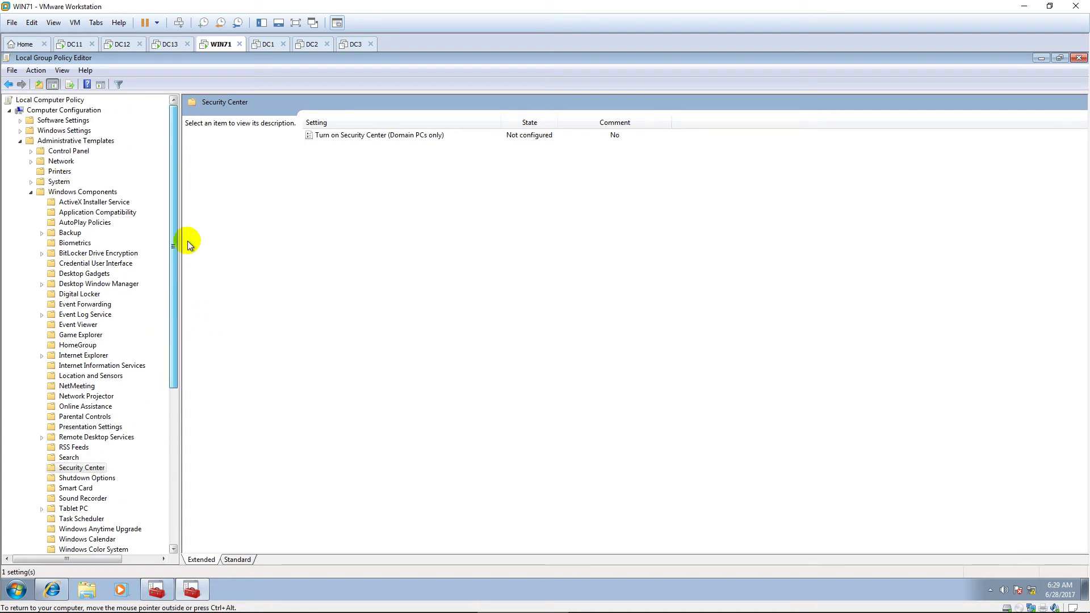
Step: Set the Turn on Security Center (Domain PCs only) policy to Enabled
left_click(407, 135)
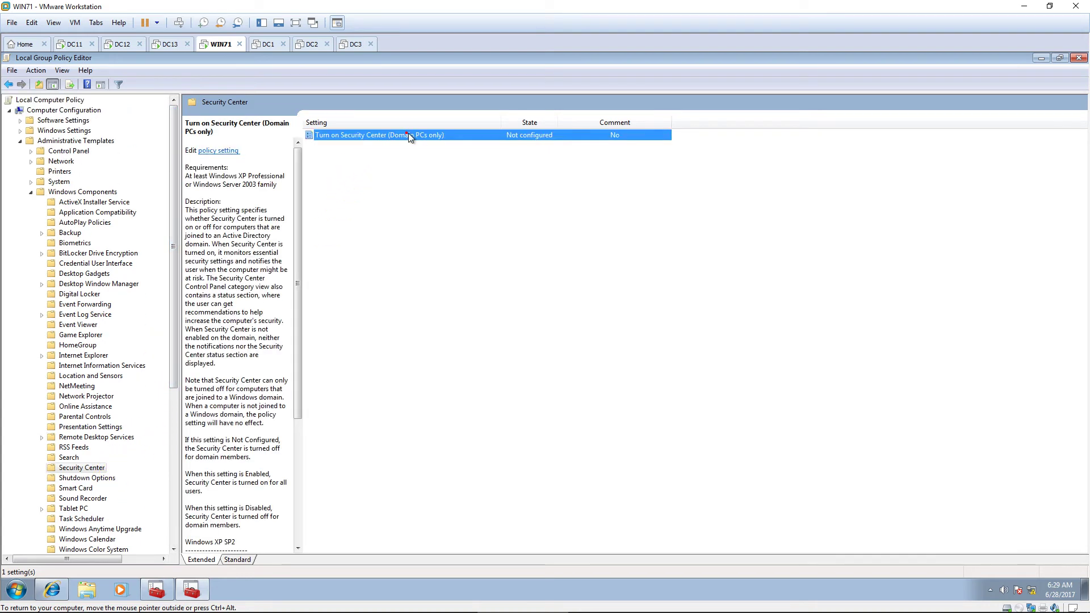
double_click(446, 133)
left_click_drag(421, 172, 565, 110)
left_click_drag(474, 250, 555, 408)
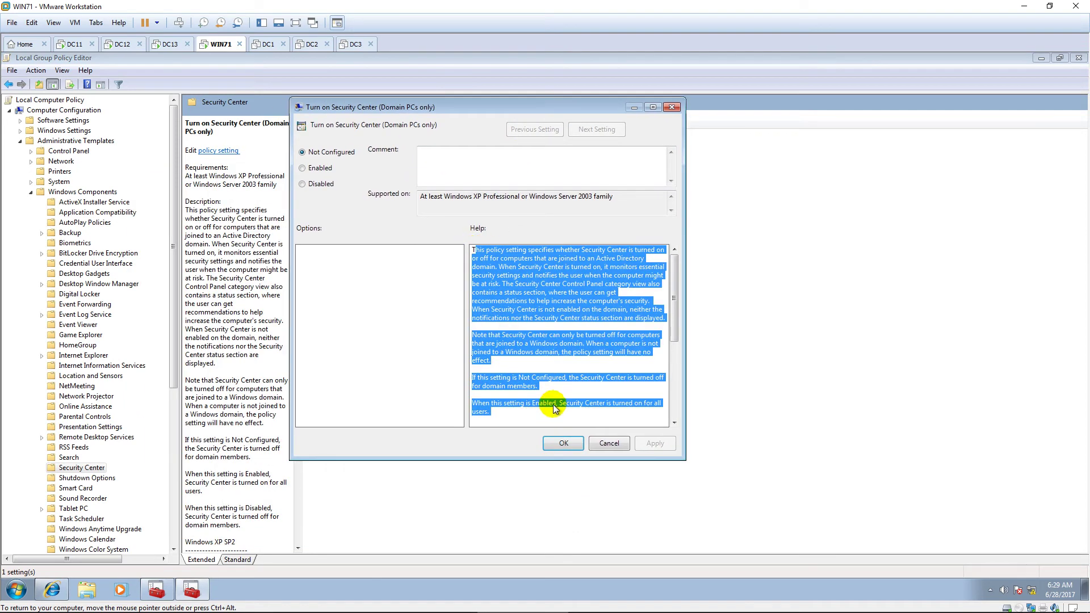
left_click(587, 361)
left_click(586, 361)
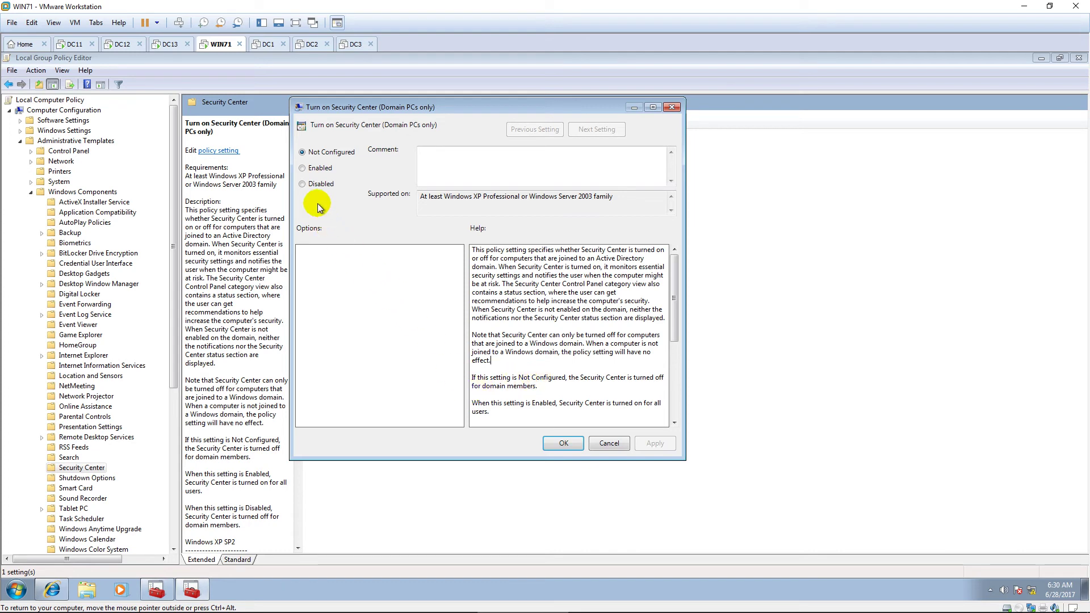
left_click(303, 170)
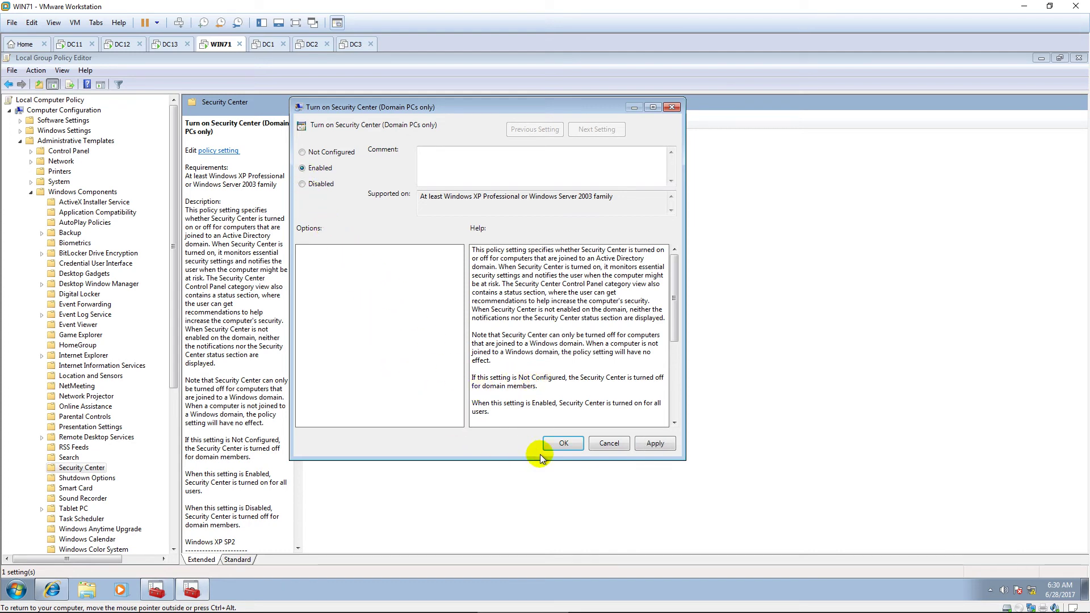
left_click(560, 445)
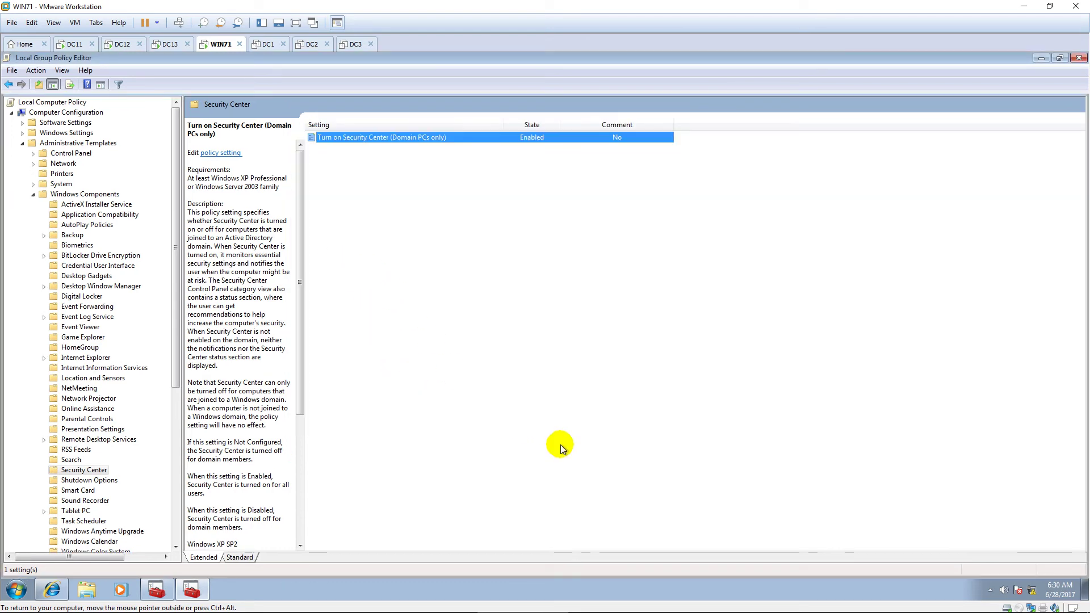
key("super")
Step: Run gpupdate /force in a command prompt to refresh group policy
type("cmd")
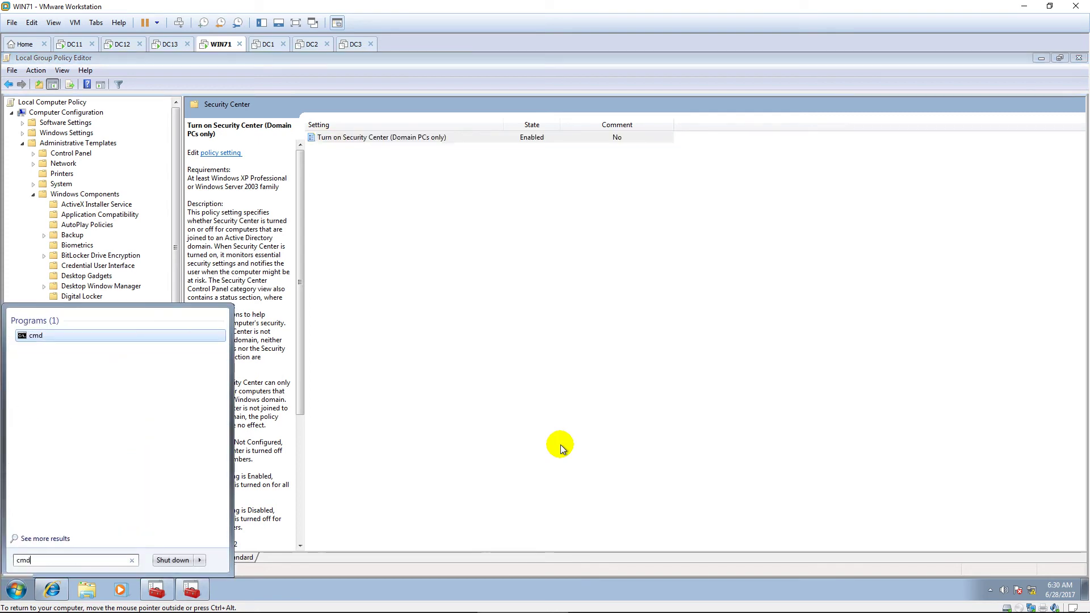
key("Return")
type("gpupdat")
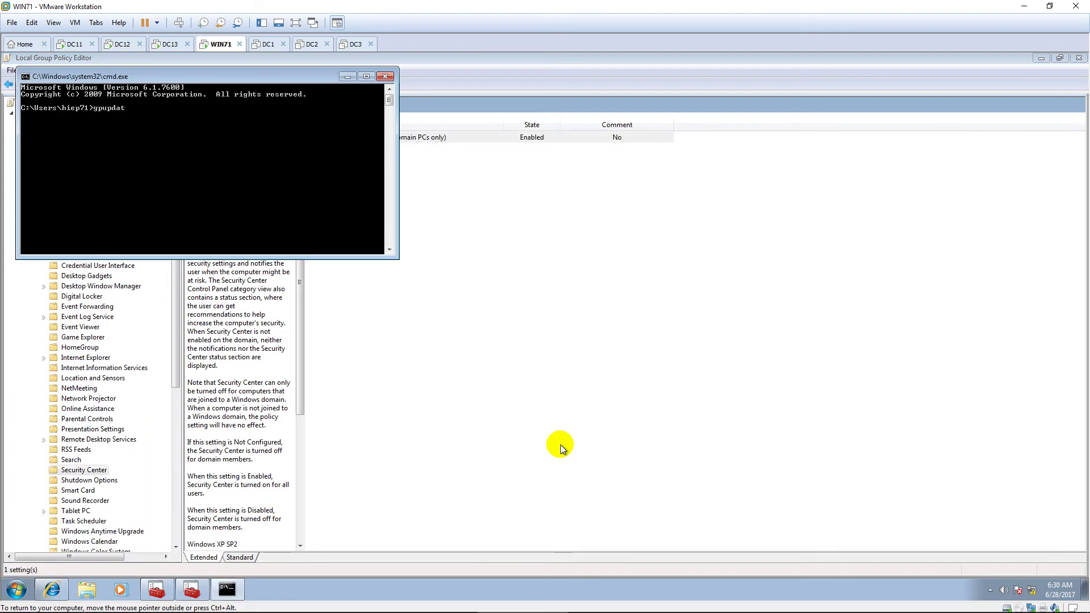
type("e /force")
key("Return")
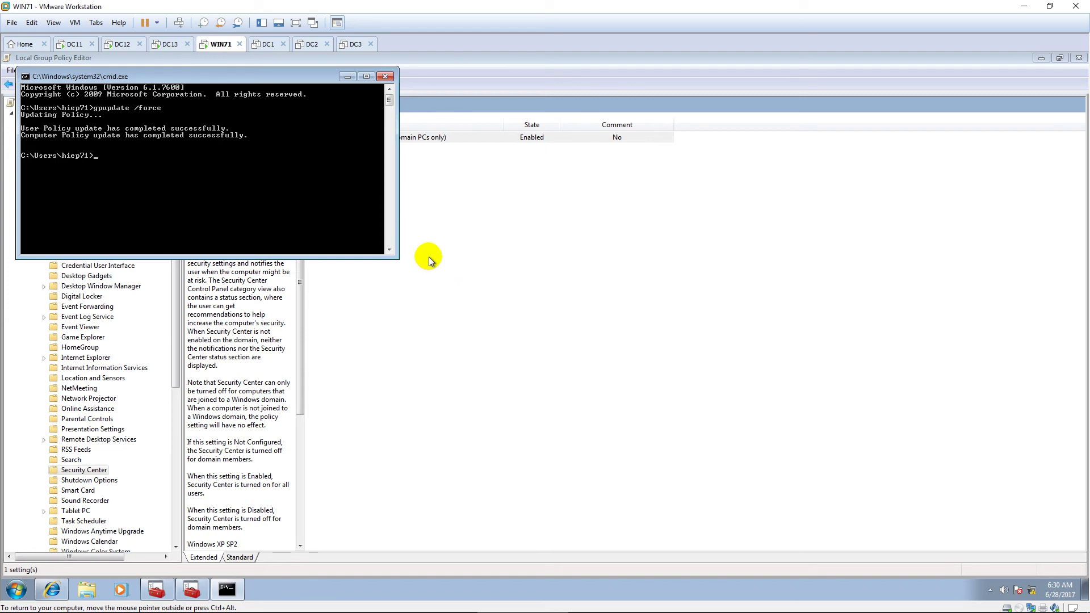
Step: Minimize the command prompt, Group Policy Editor and certificates console to reveal the desktop
left_click(348, 77)
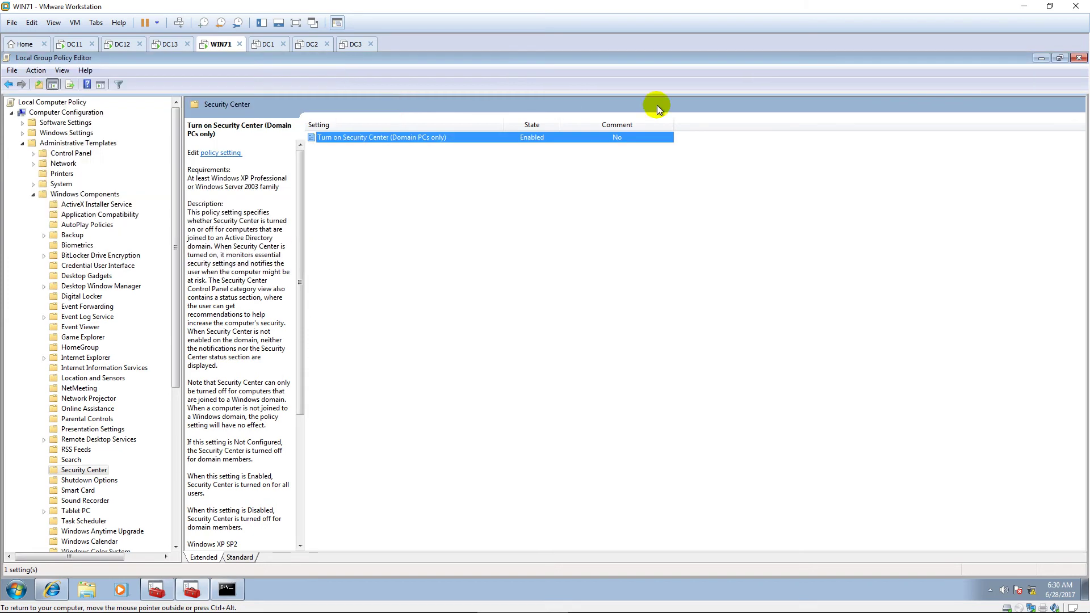
left_click(1042, 58)
left_click(1041, 59)
left_click(907, 159)
key("super")
Step: Open services.msc and bring up the Network Access Protection Agent service's properties
type("se")
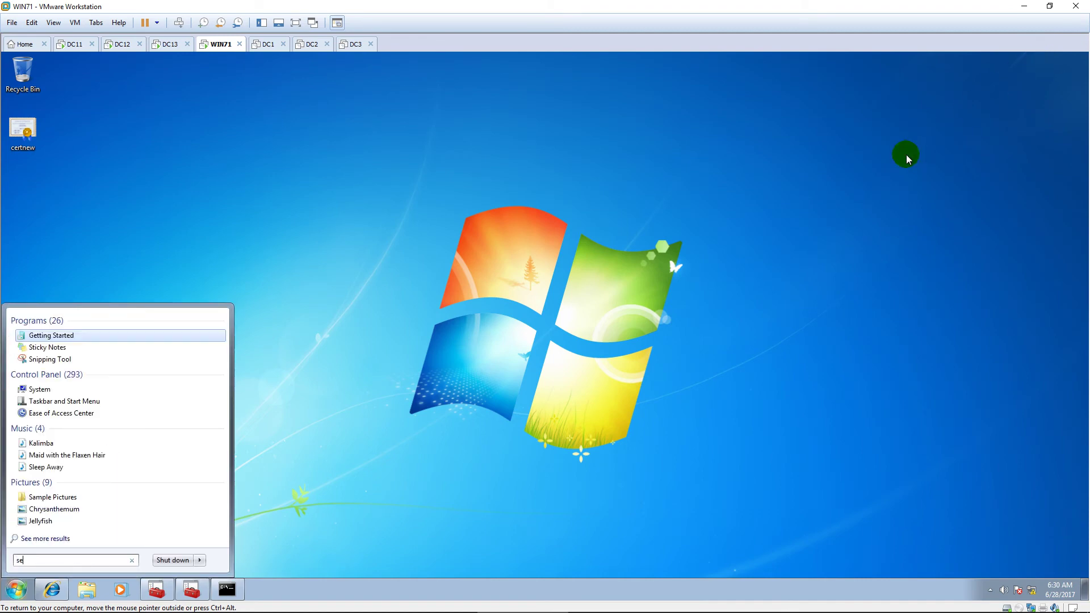
type("rvices.msc")
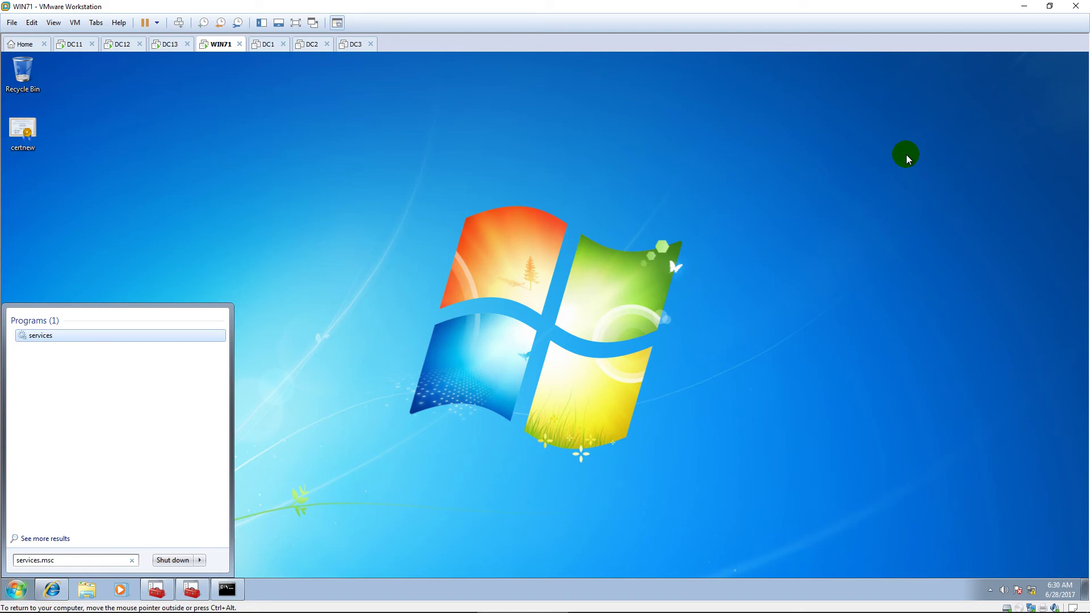
key("Return")
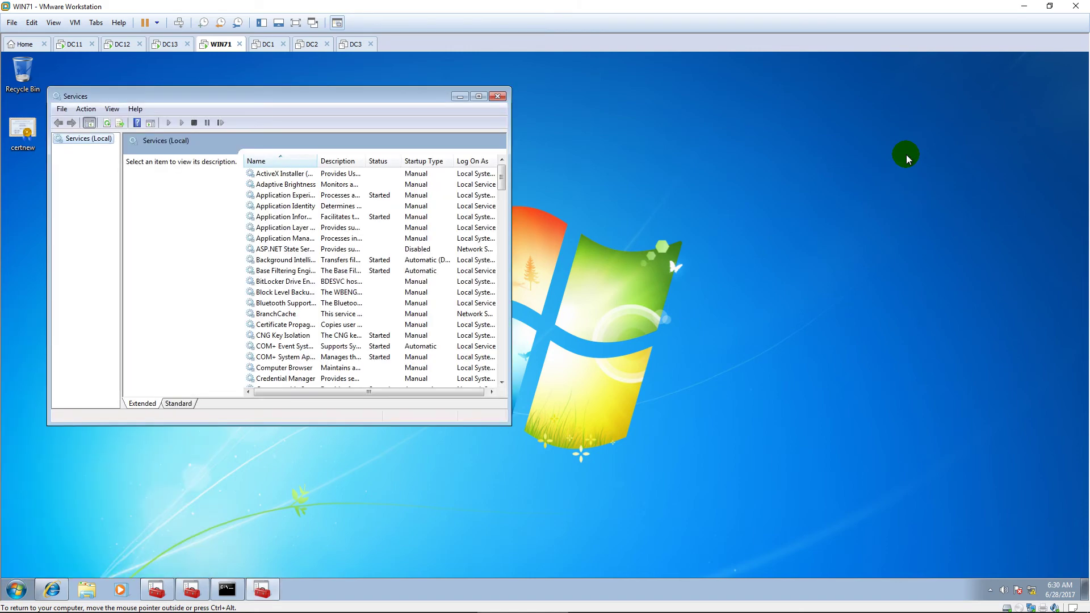
left_click(479, 96)
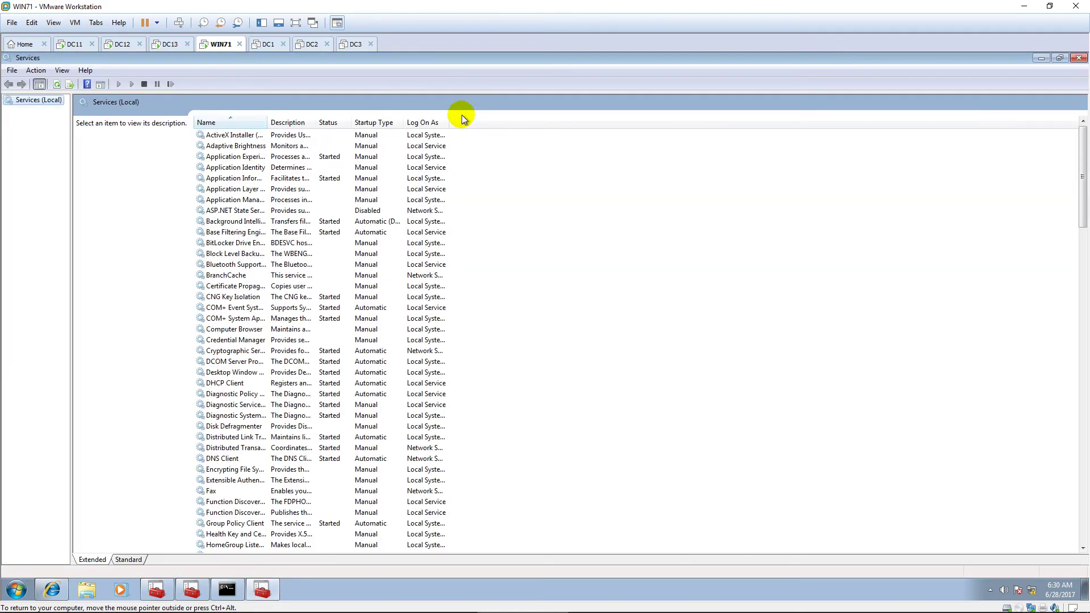
left_click_drag(267, 123, 360, 123)
scroll(340, 258, "down", 3)
scroll(346, 265, "down", 10)
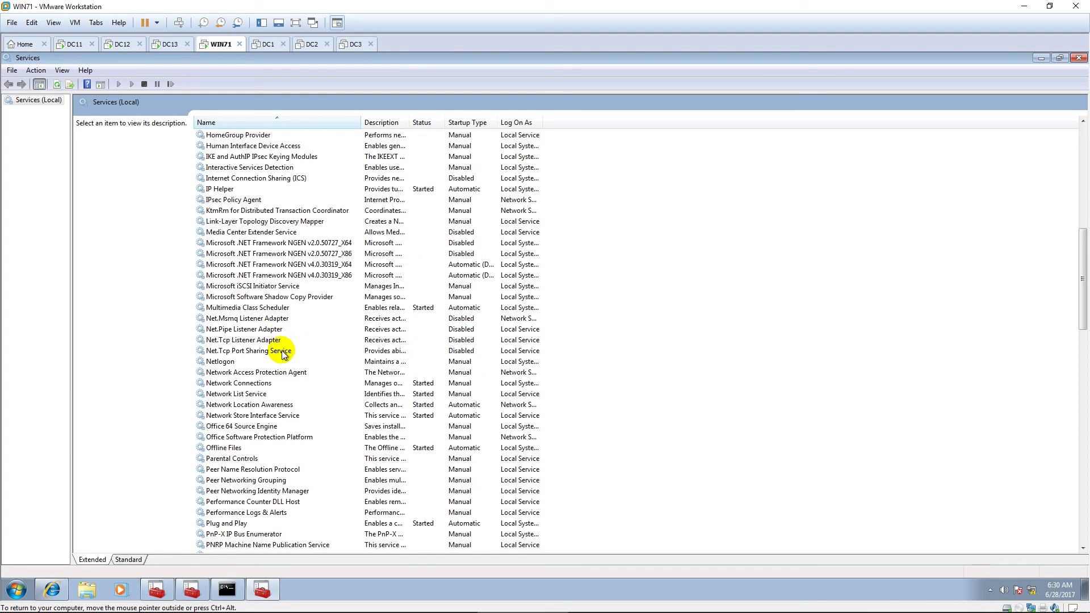
left_click(282, 374)
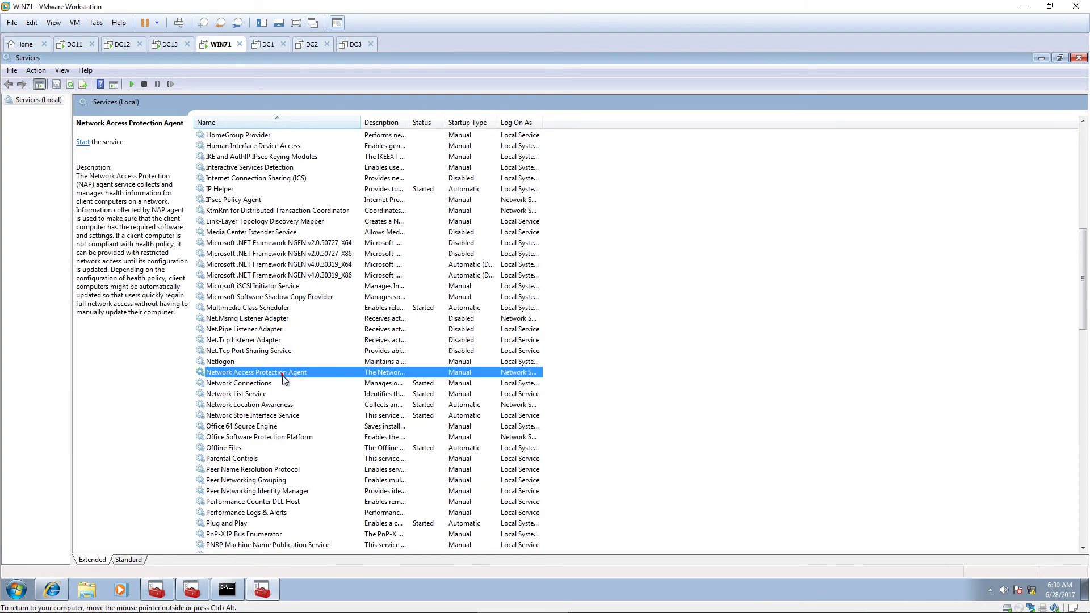
double_click(322, 373)
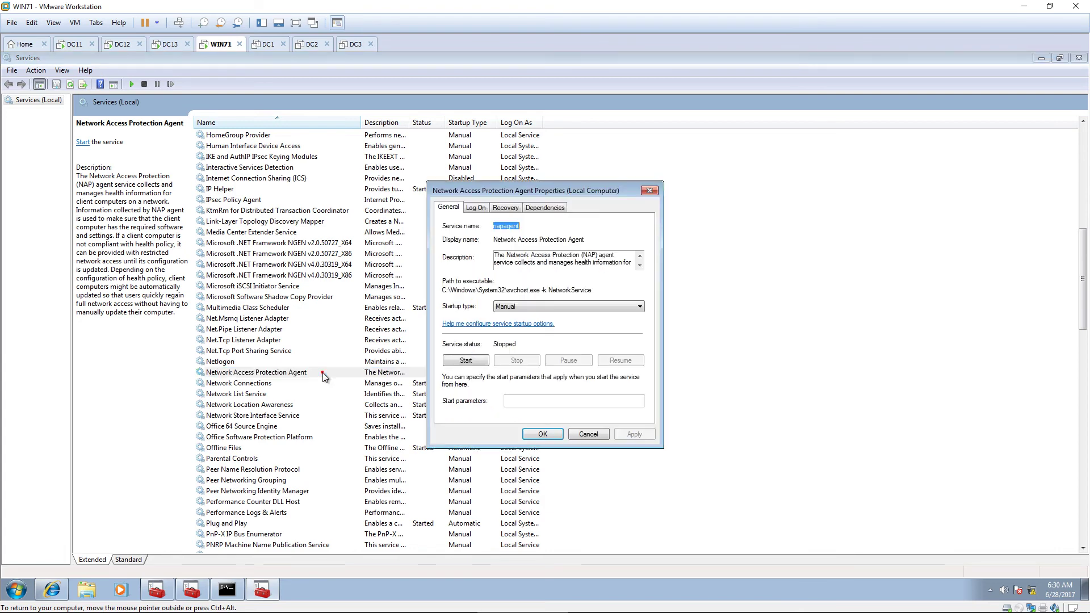
Step: Set the service's startup type to Automatic, start it, and minimize Services
left_click(565, 305)
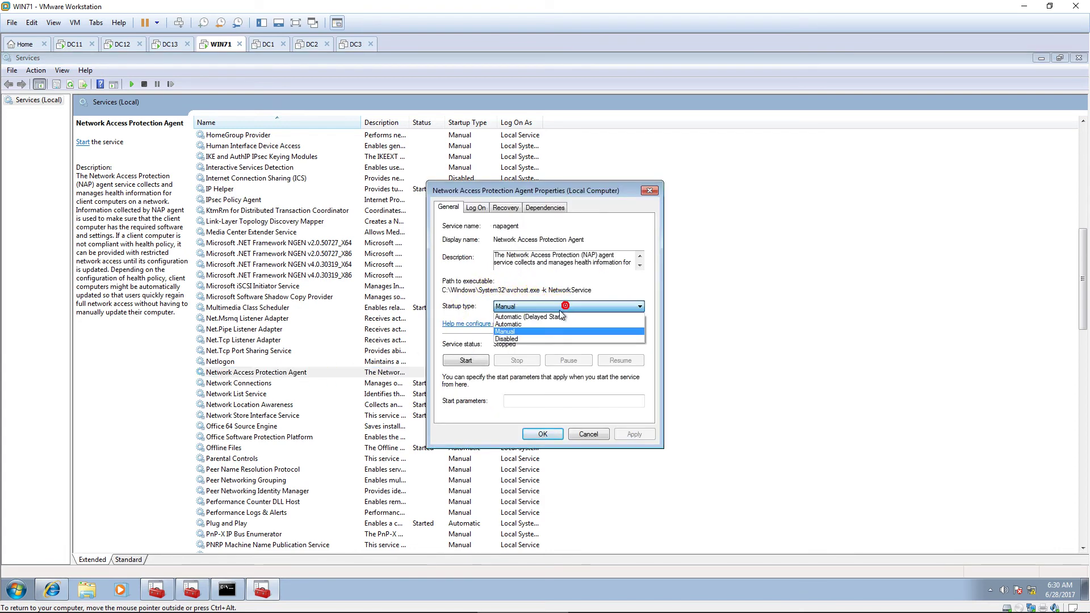
left_click(539, 322)
left_click(465, 360)
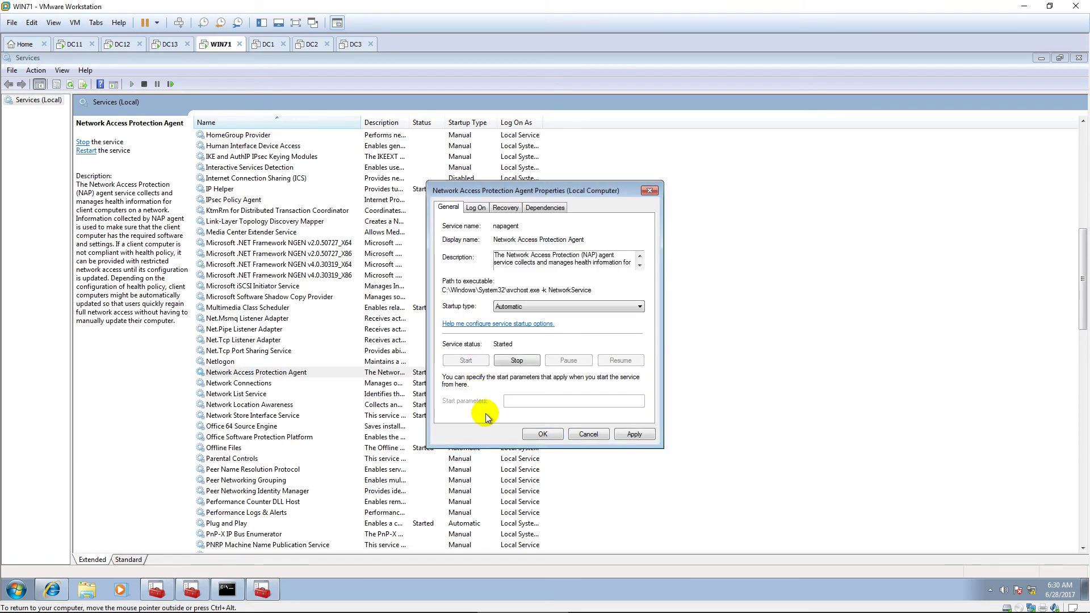
left_click(546, 435)
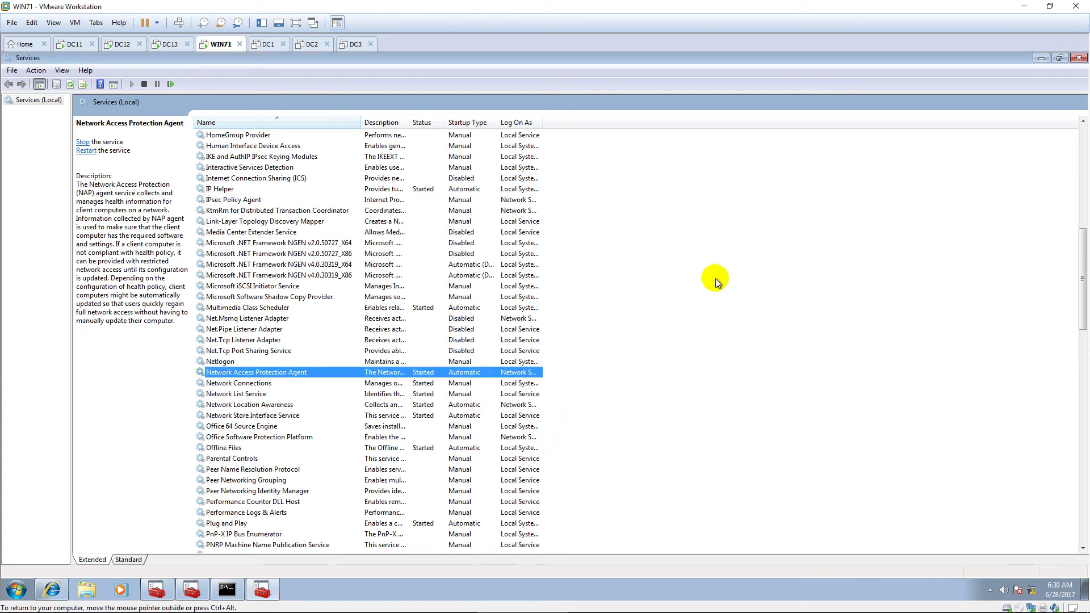
left_click(1039, 59)
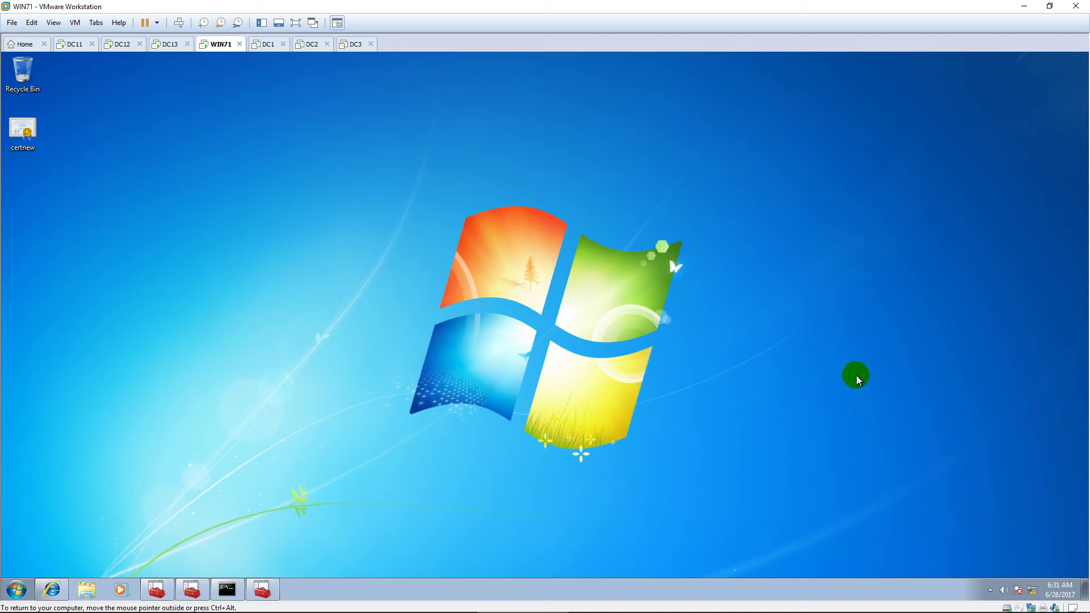
Step: From Network and Sharing Center, begin a new workplace connection using a VPN over the internet
right_click(1031, 589)
left_click(1030, 583)
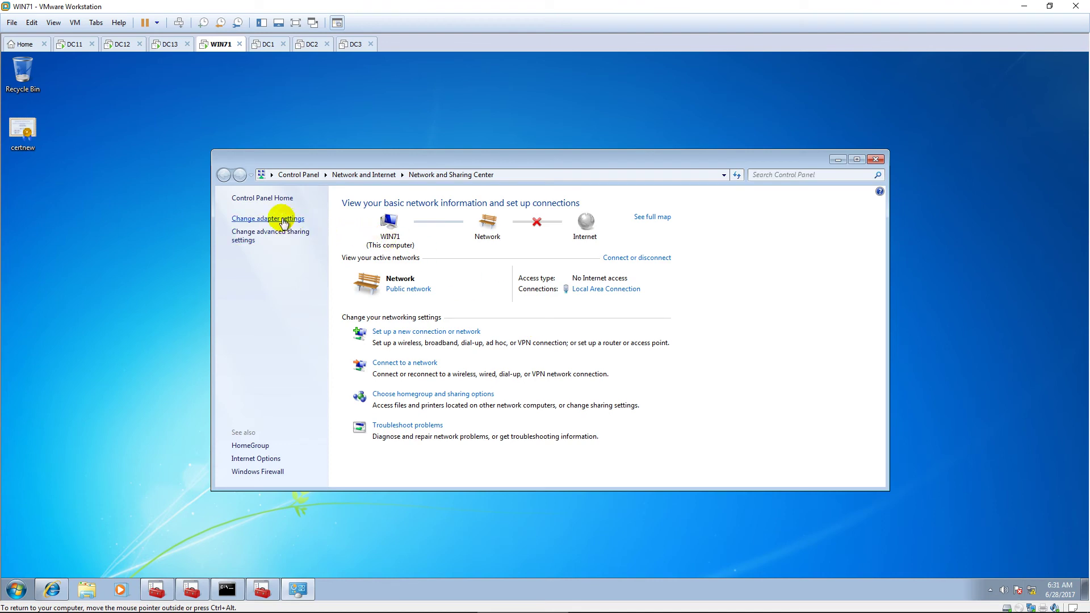
left_click(283, 221)
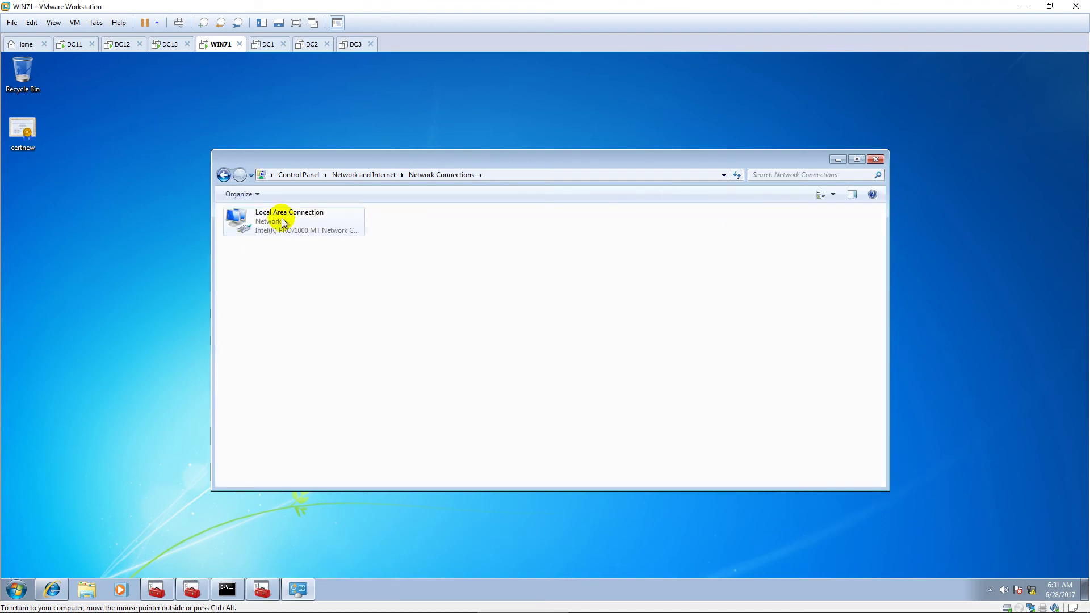
left_click(224, 175)
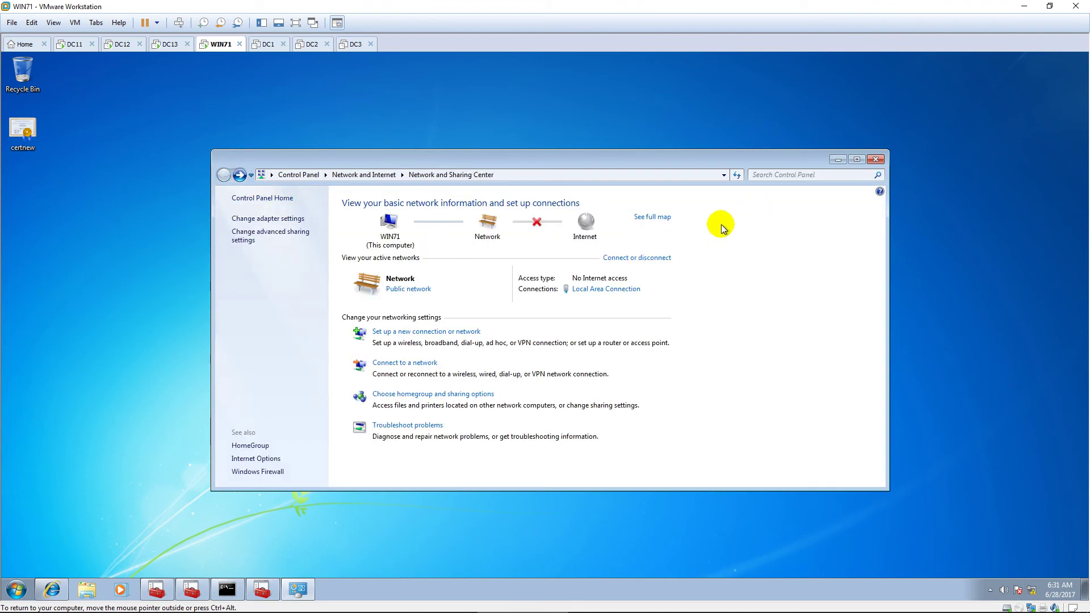
left_click(457, 332)
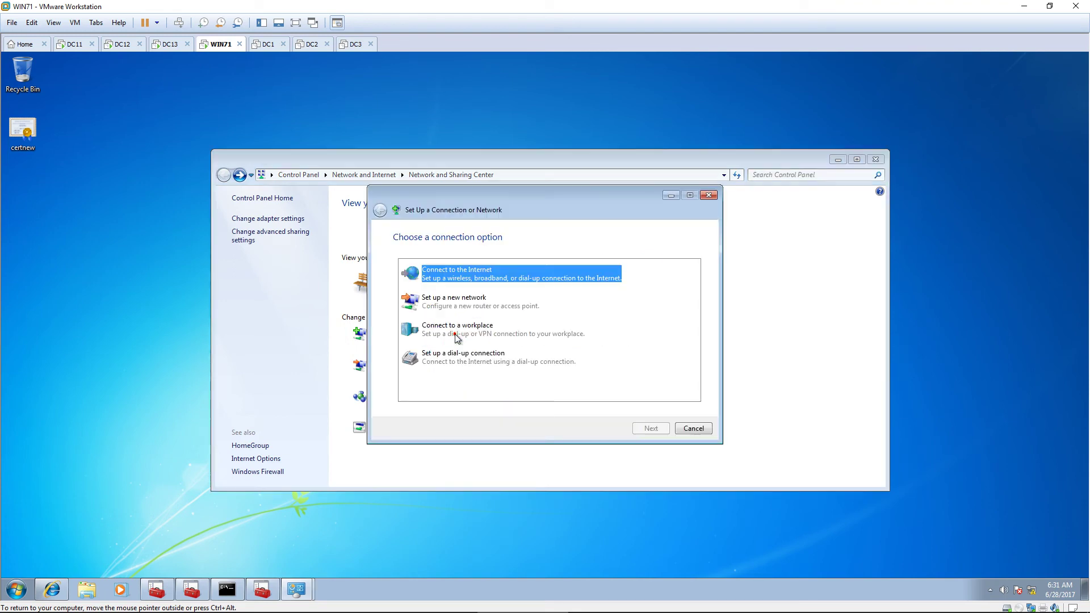
left_click(483, 339)
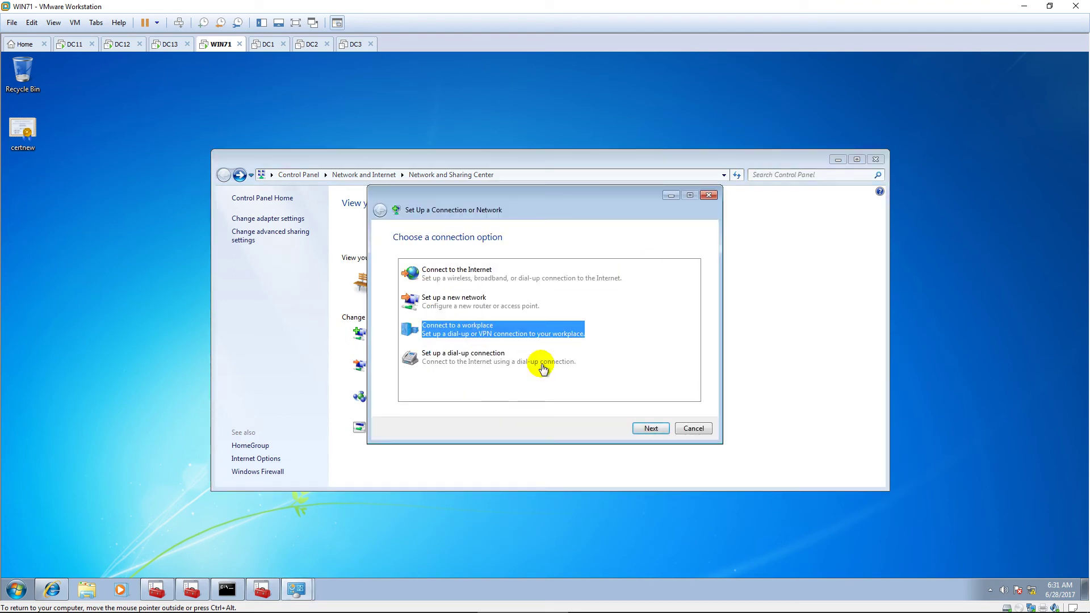
left_click(651, 428)
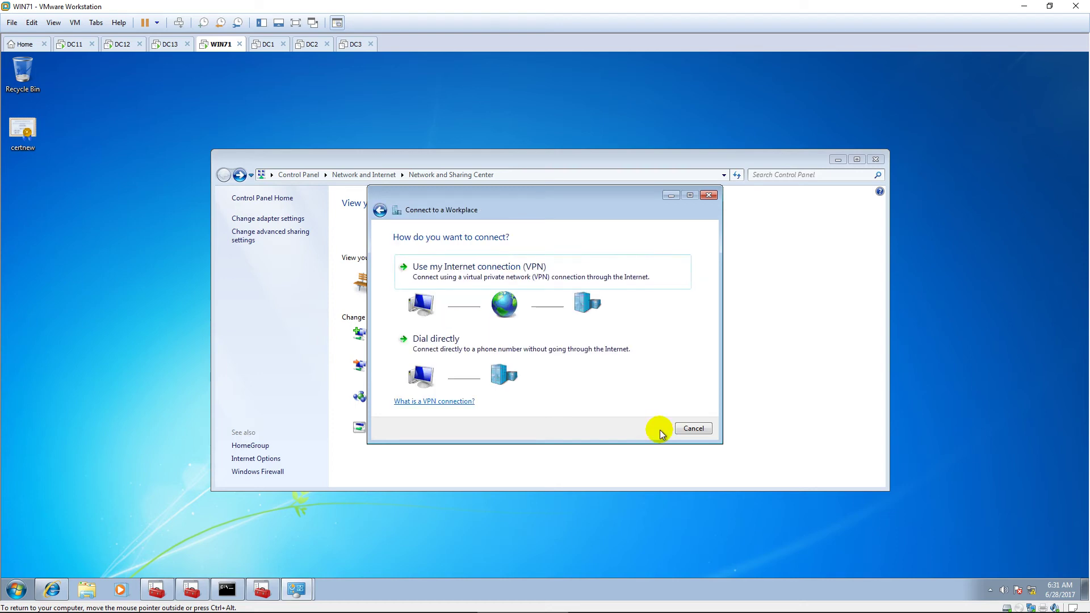
left_click(548, 273)
left_click(496, 319)
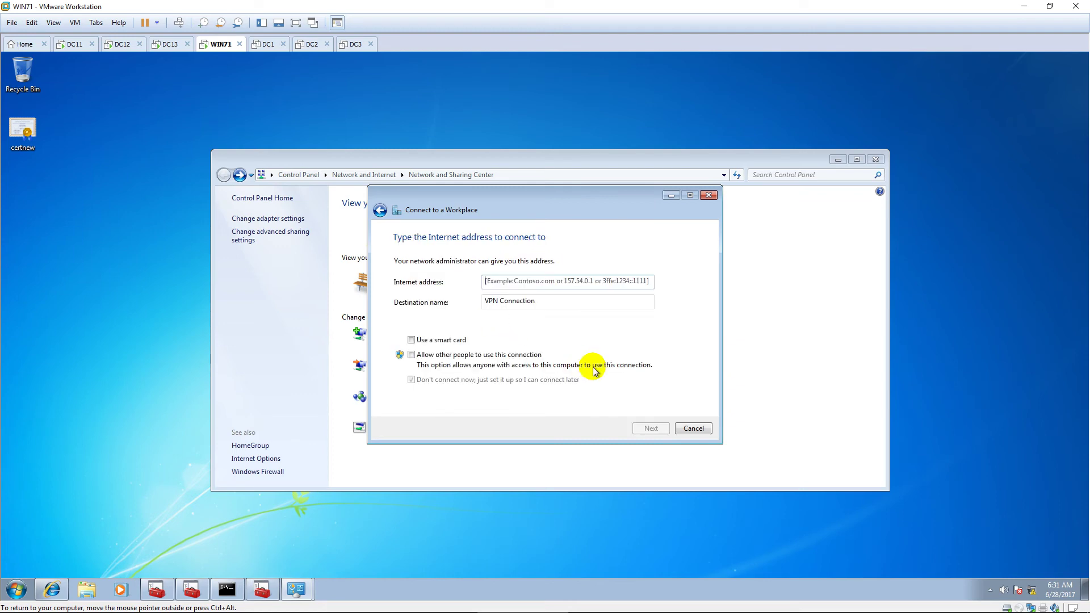
Step: Enter address 10.0.2.13, the user's credentials and domain, and create the VPN connection
type("10.0.2.13")
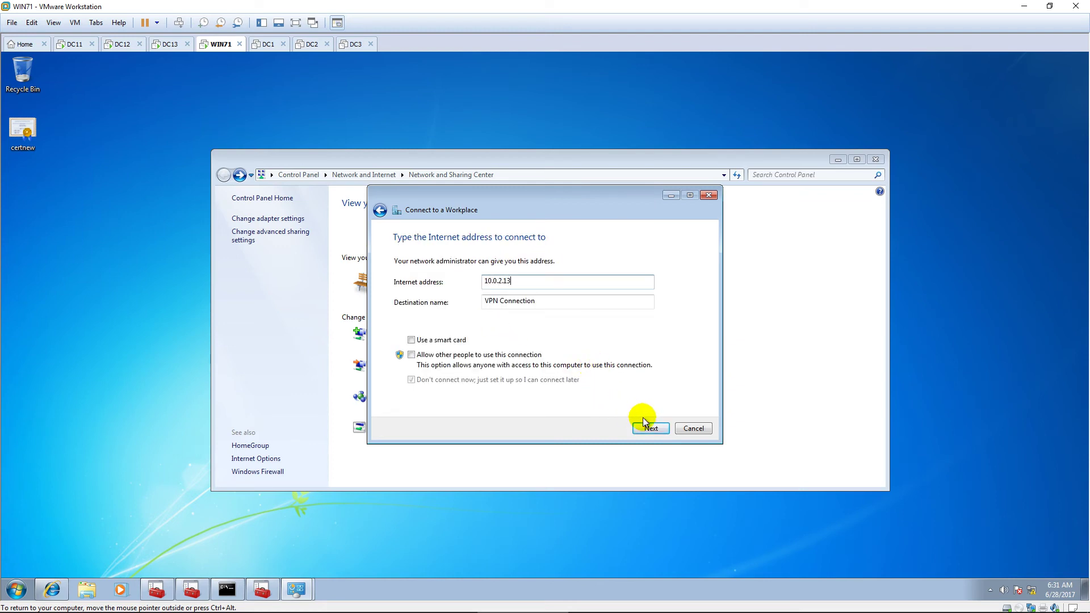
left_click(650, 430)
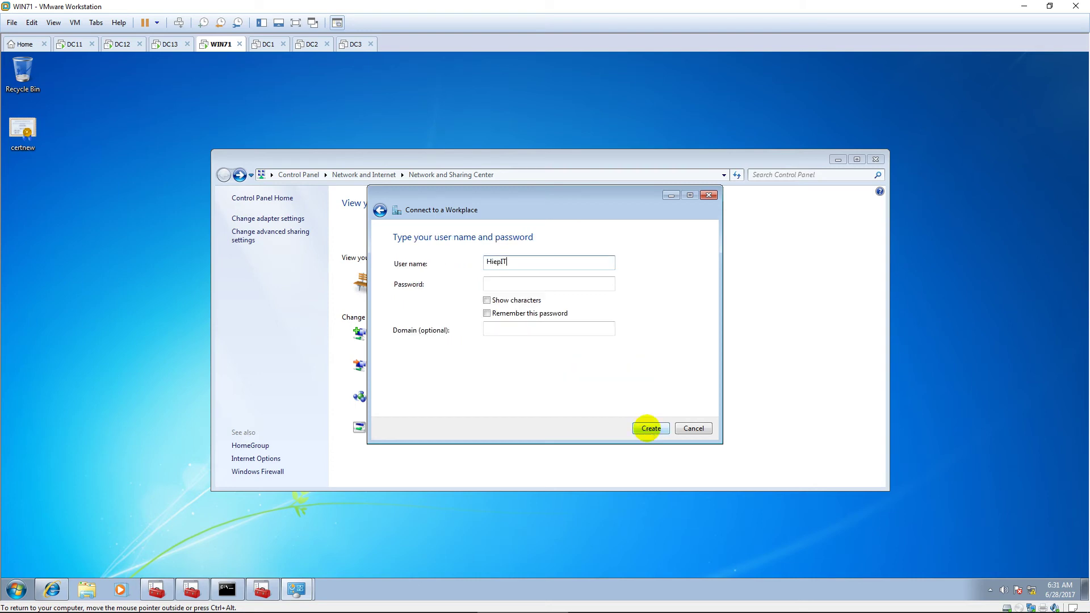
key("Tab")
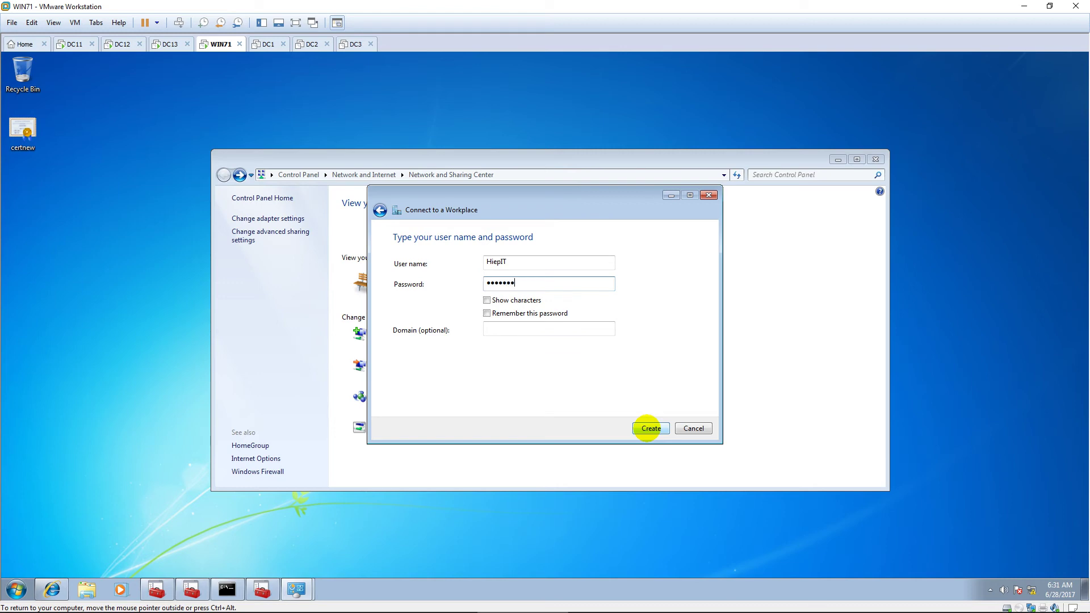
left_click(520, 330)
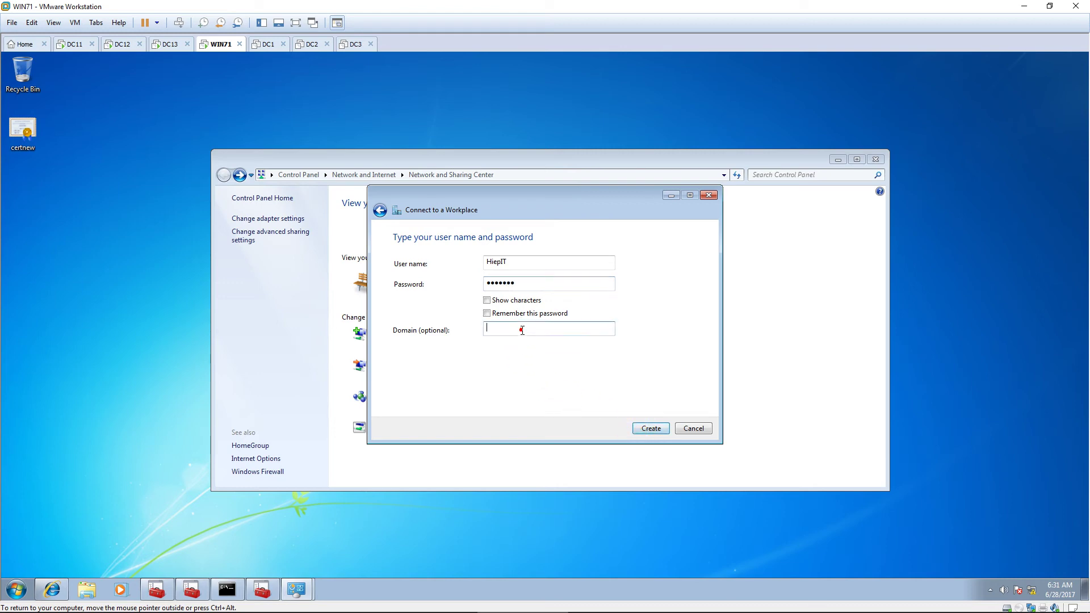
type("PKI")
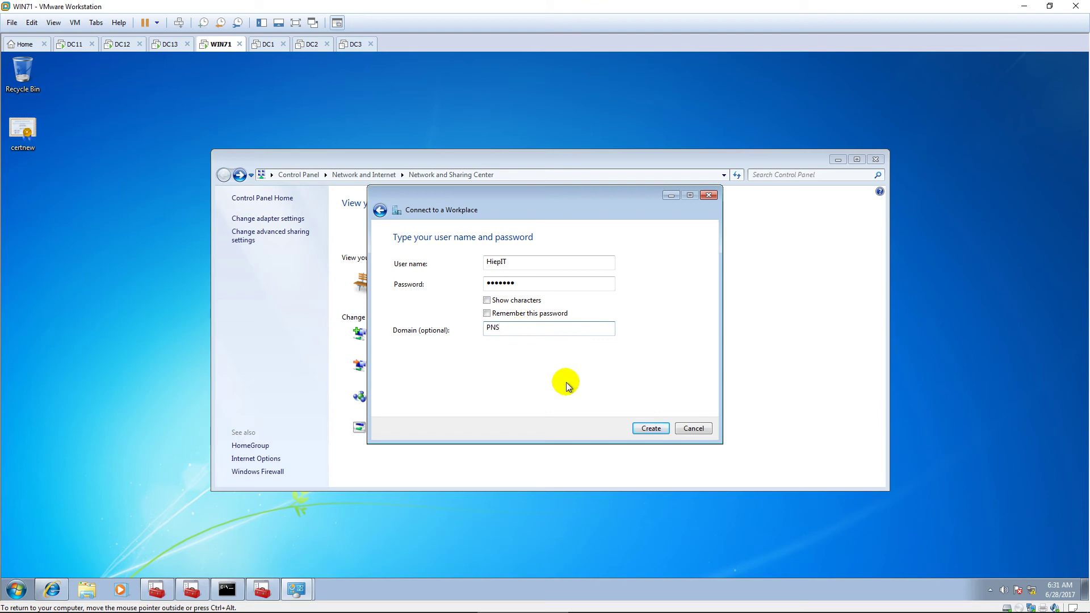
left_click(647, 430)
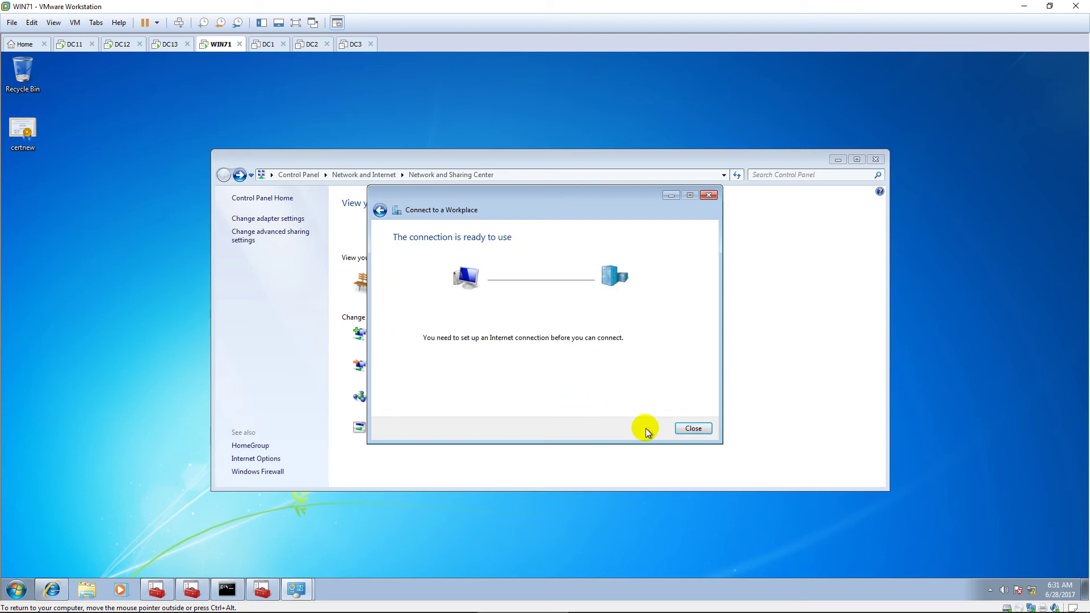
left_click(687, 428)
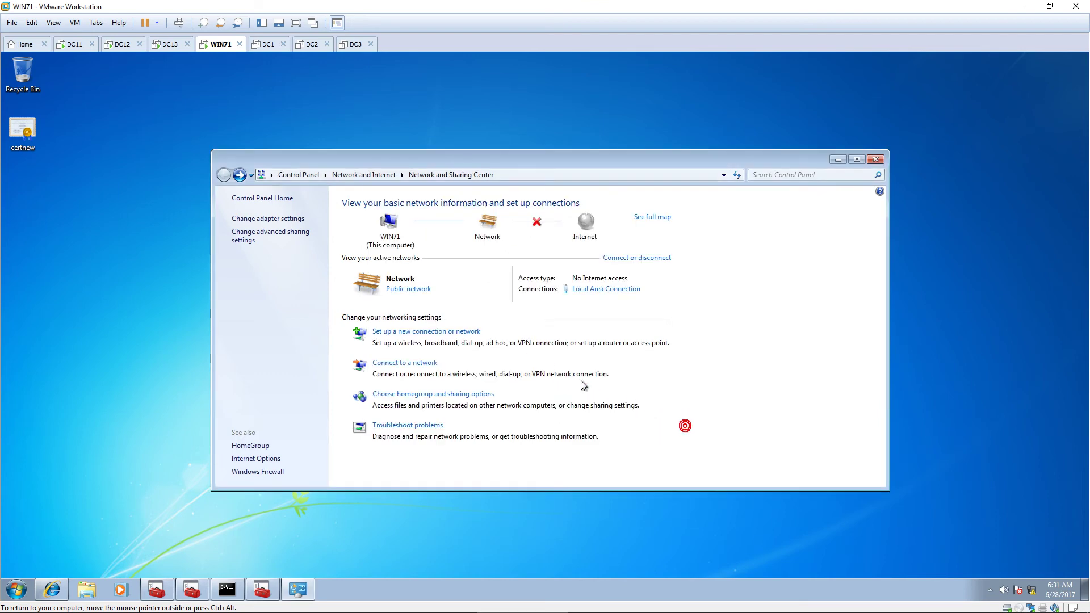
left_click(272, 219)
Step: Open the VPN Connection's properties and set its VPN type to PPTP
left_click(475, 221)
right_click(475, 221)
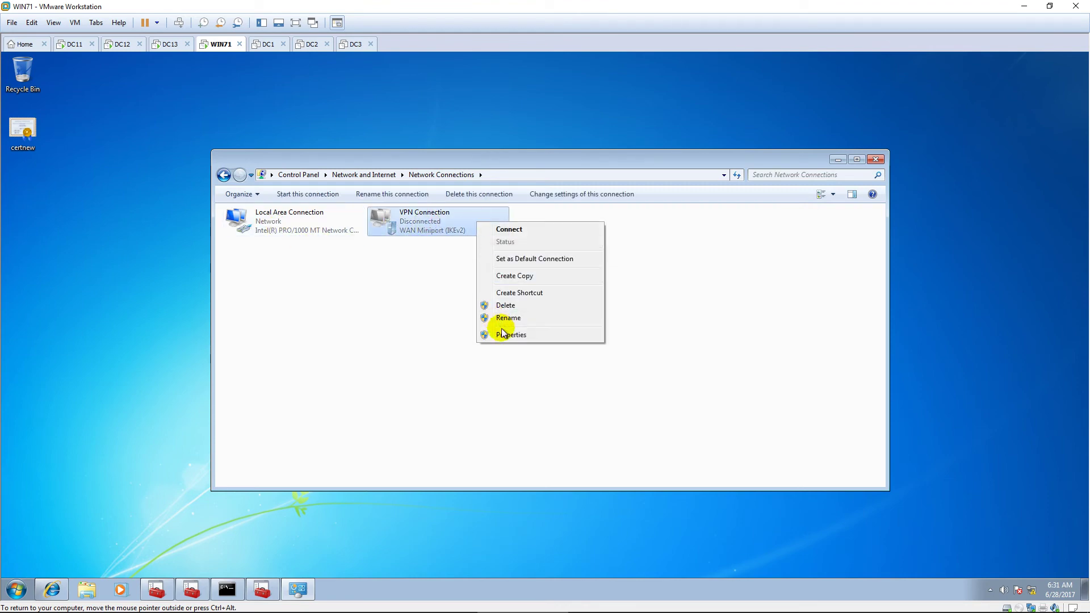
left_click(515, 337)
left_click_drag(546, 193, 632, 212)
left_click(603, 232)
left_click(649, 256)
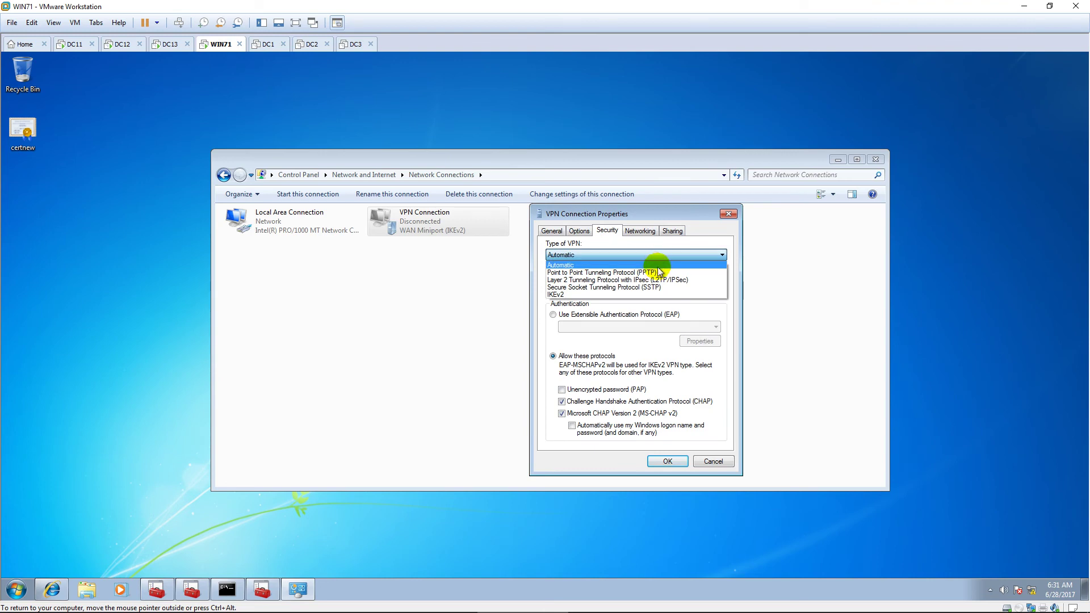
left_click(660, 271)
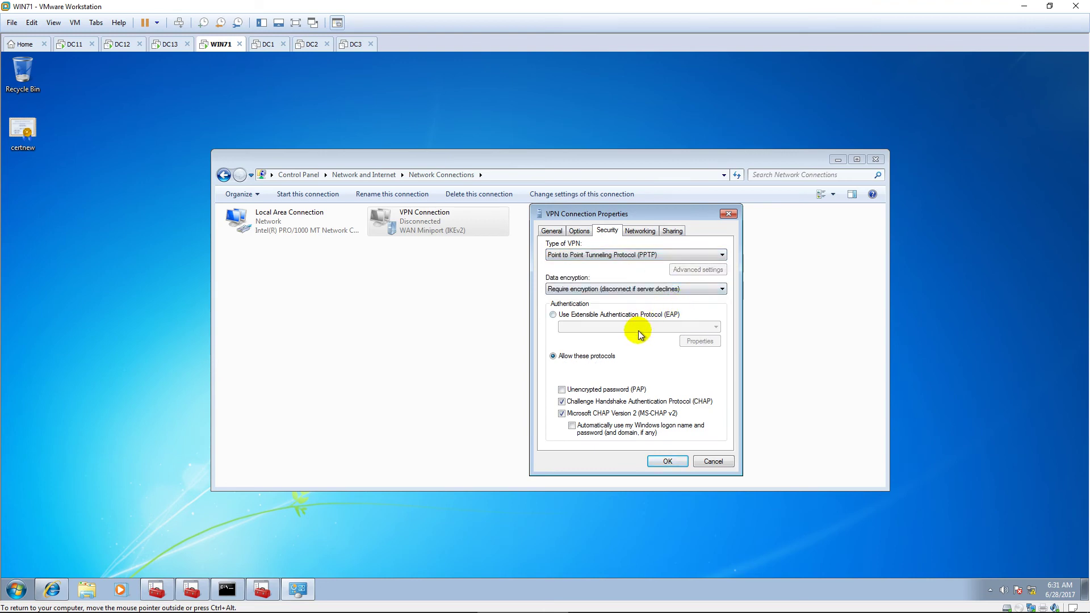
Step: Use EAP with Protected EAP (PEAP), clearing server restriction and Fast Reconnect, enforcing NAP
left_click(553, 315)
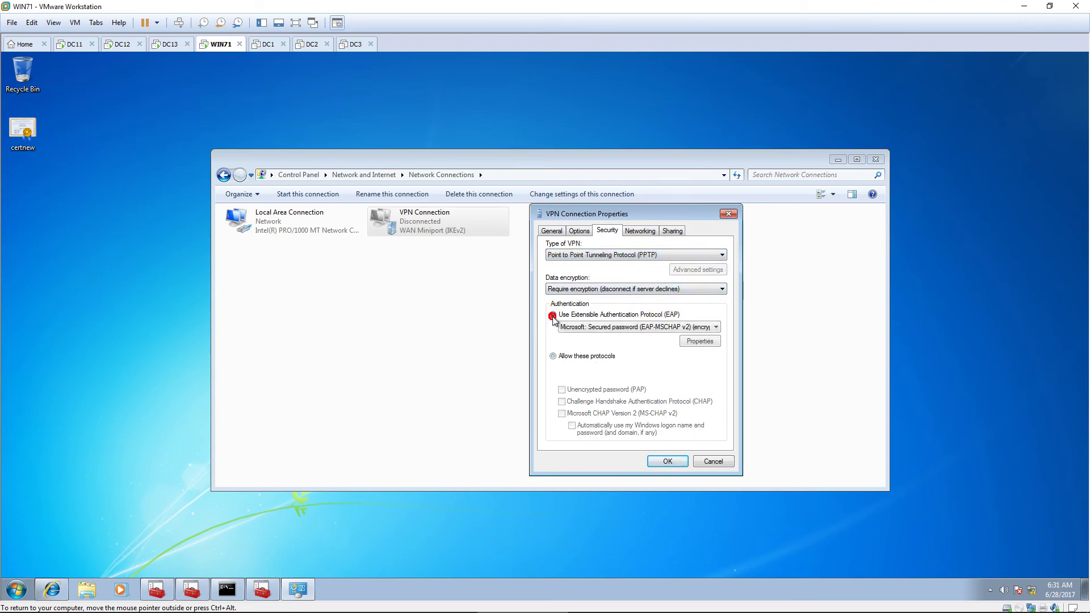
left_click(698, 328)
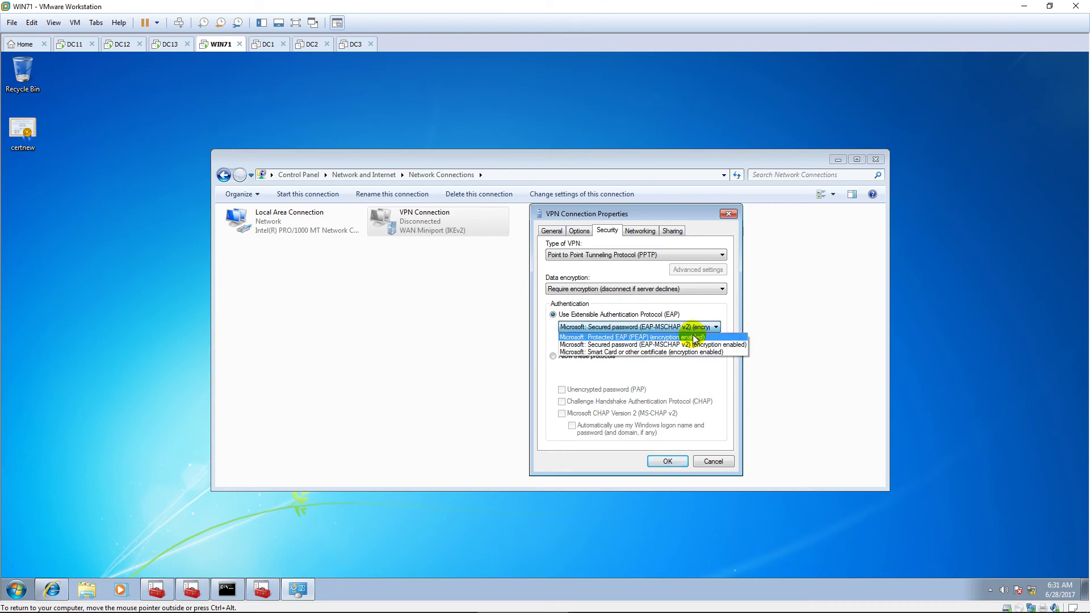
left_click(696, 337)
left_click(699, 342)
left_click(556, 275)
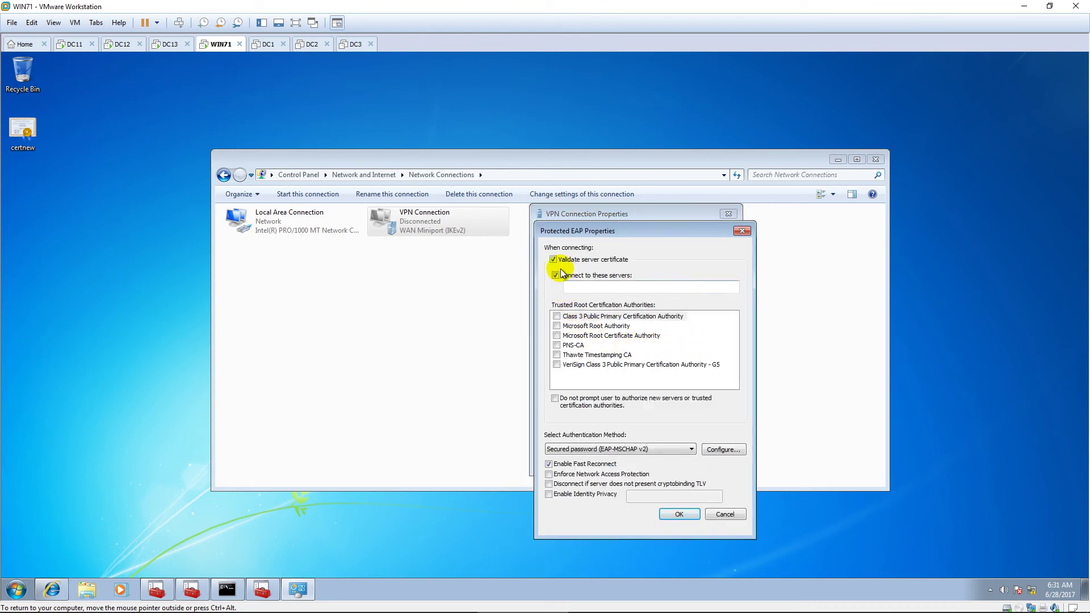
left_click(556, 276)
left_click(549, 464)
left_click(548, 474)
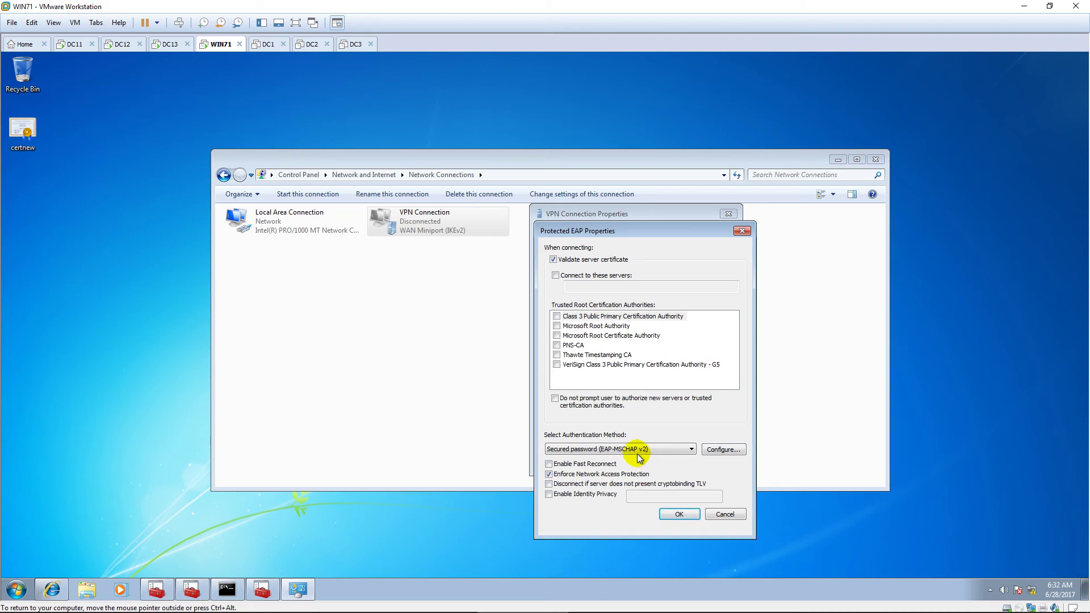
Step: Save the PEAP and VPN settings and attempt to connect; dismiss the Error 691 message
left_click(680, 515)
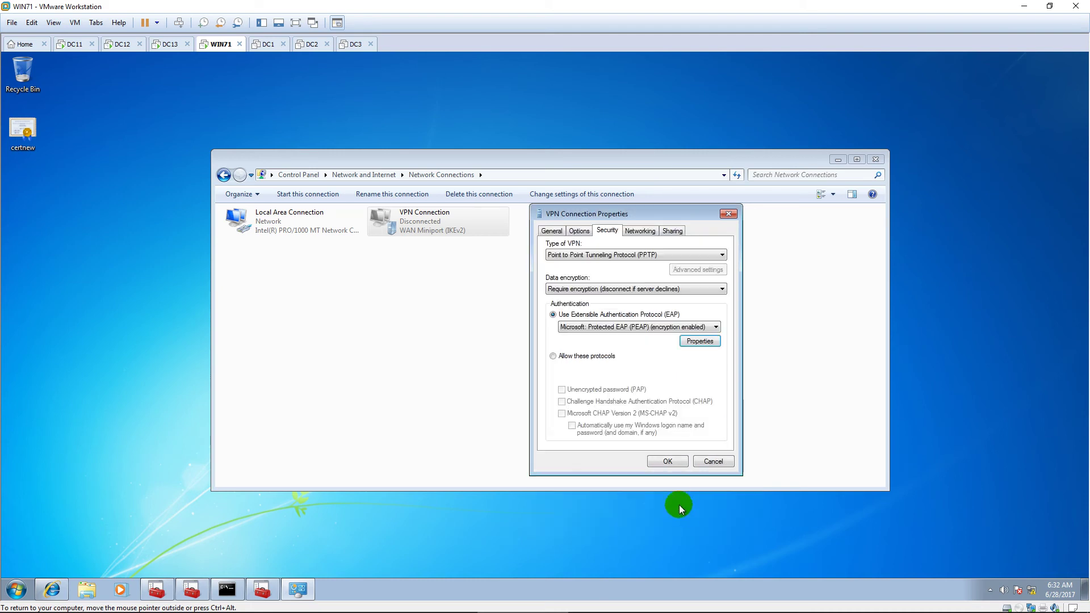
left_click(672, 457)
right_click(452, 211)
left_click(487, 217)
type("1234567")
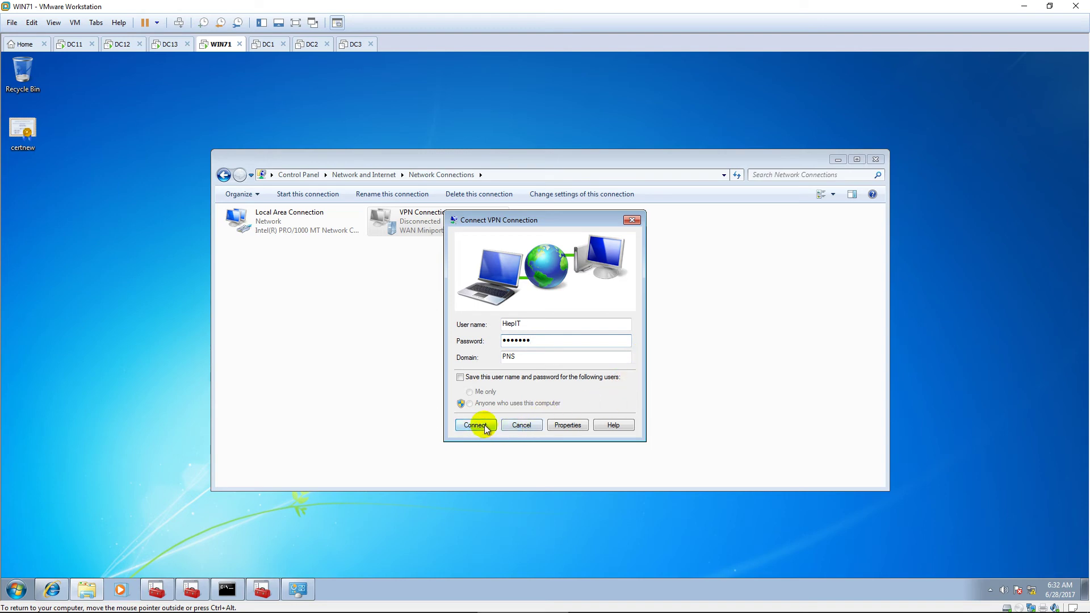
left_click(479, 425)
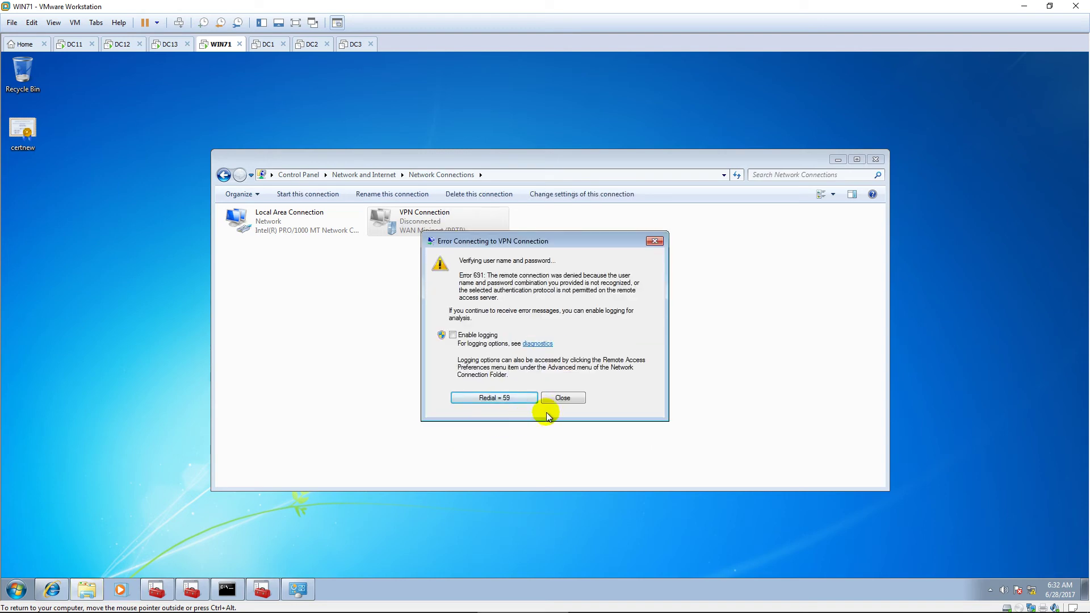
left_click(561, 398)
Step: Retry the VPN with the user's name, password and domain PNS; dismiss Error 691 again
right_click(439, 217)
left_click(482, 223)
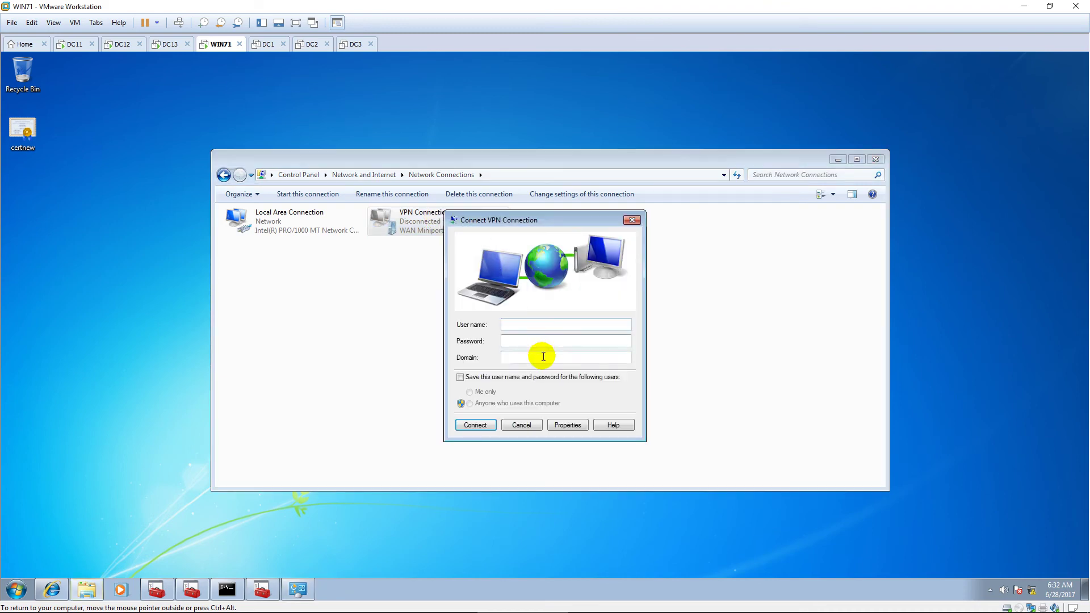
type("HiepIT")
key("Tab")
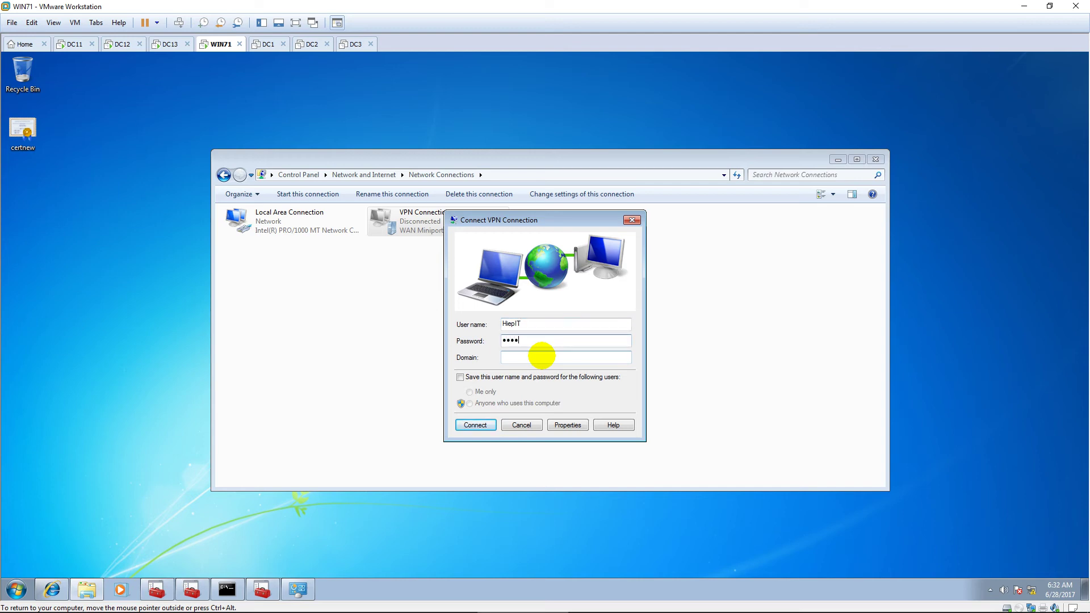
type("1")
key("Tab")
type("PNS")
left_click(476, 426)
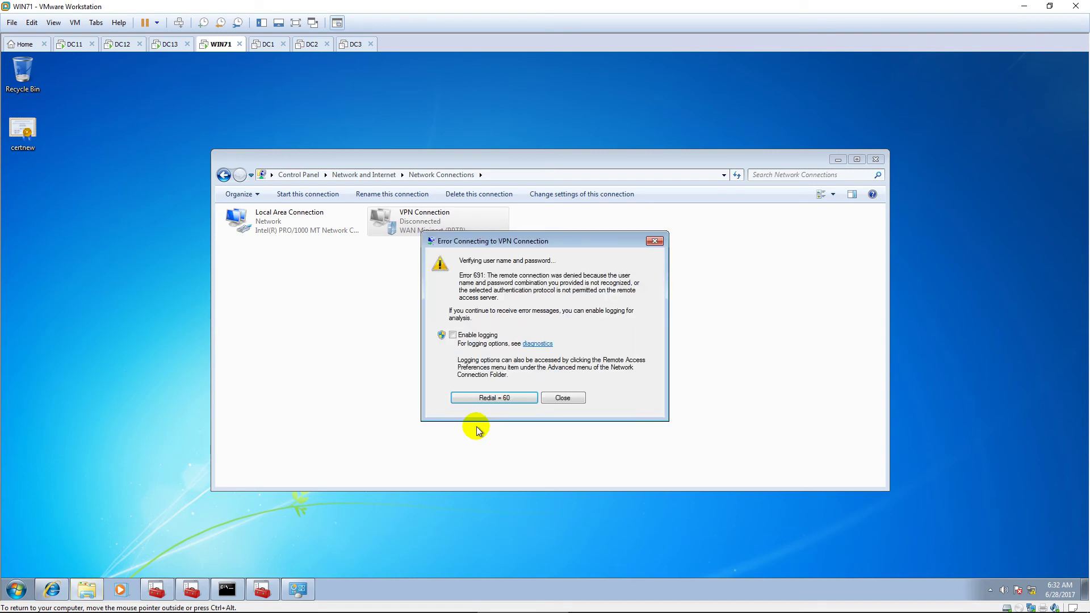
left_click(560, 399)
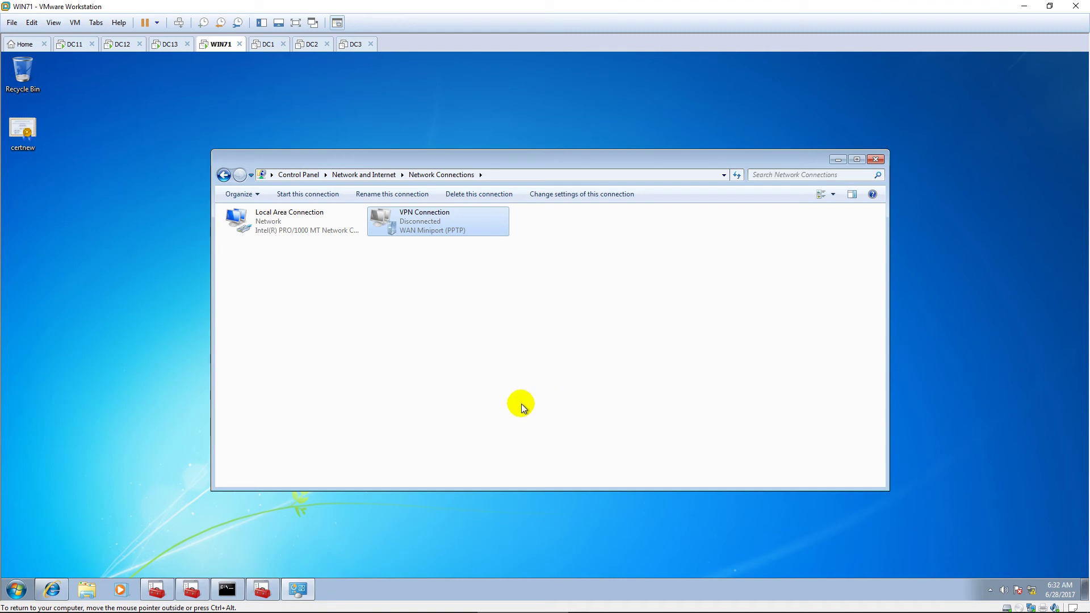
Step: Change the VPN Connection's type to SSTP, review the PEAP settings, and save the properties
right_click(471, 226)
left_click(514, 339)
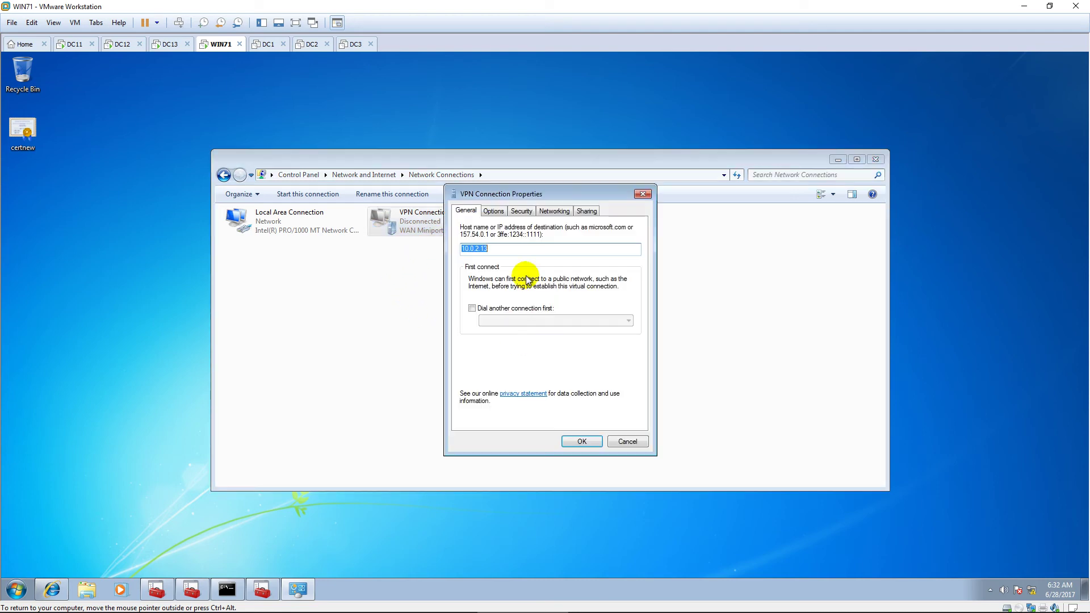
left_click(522, 214)
left_click_drag(588, 192, 659, 187)
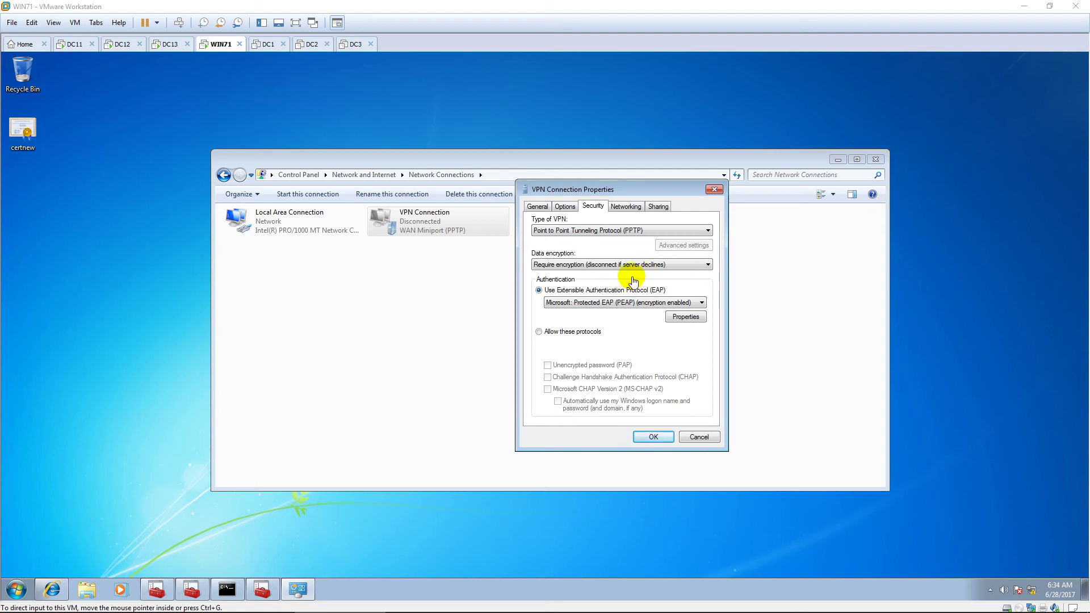
left_click(638, 232)
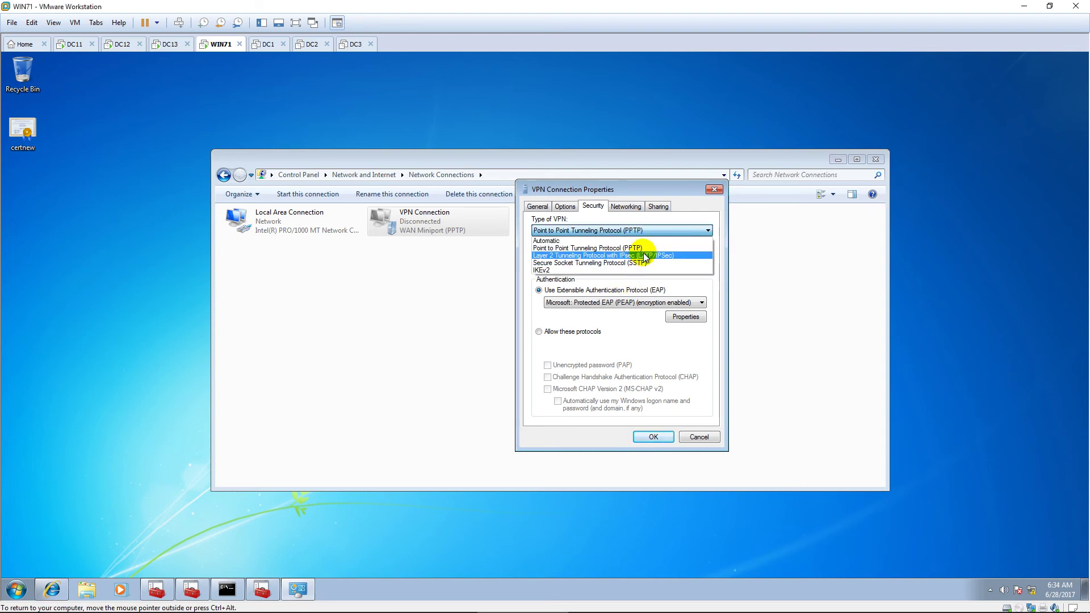
left_click(652, 263)
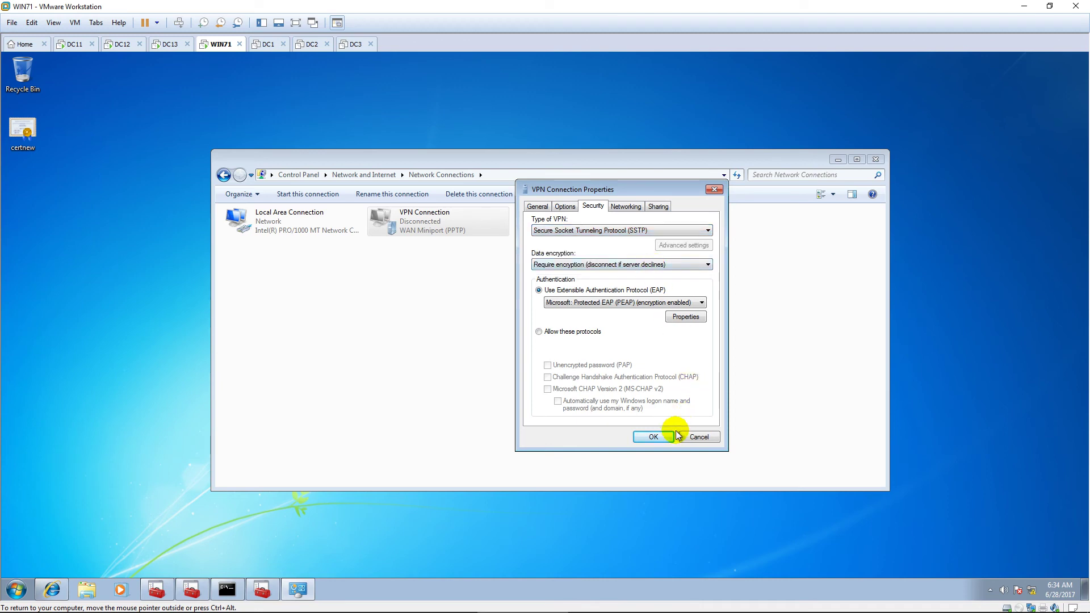
left_click(680, 316)
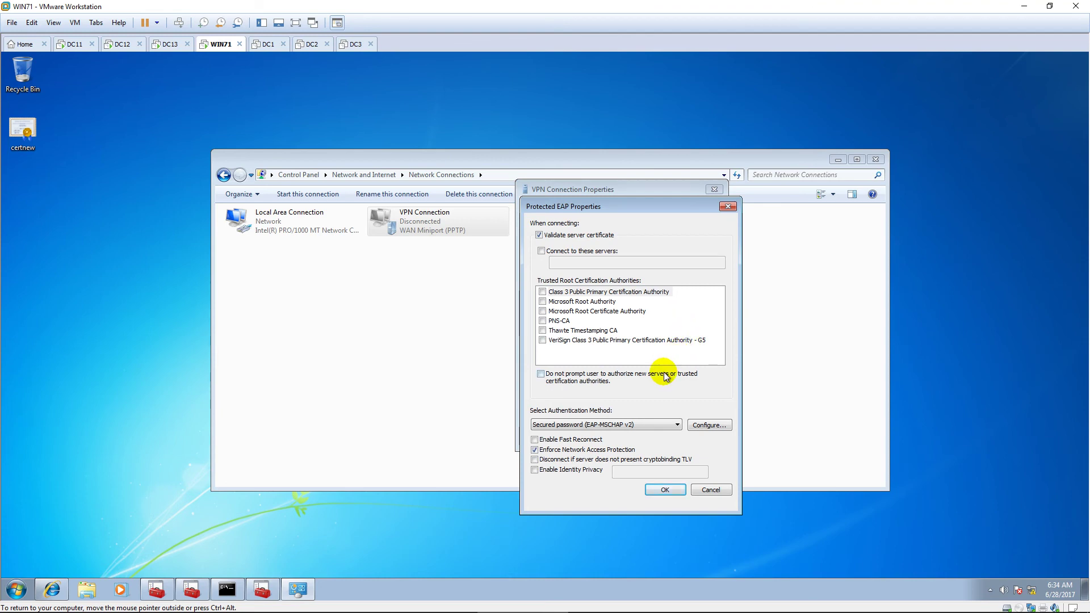
left_click(665, 490)
left_click(652, 438)
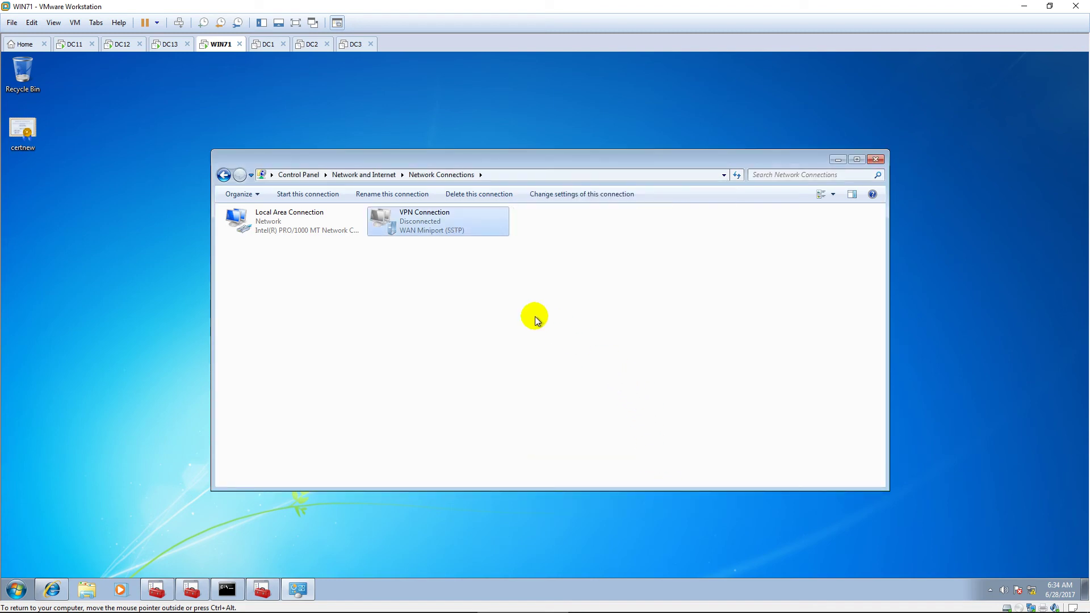
Step: Connect the SSTP VPN with the user's credentials and domain PNS, then dismiss the certificate mismatch error
right_click(444, 231)
left_click(468, 233)
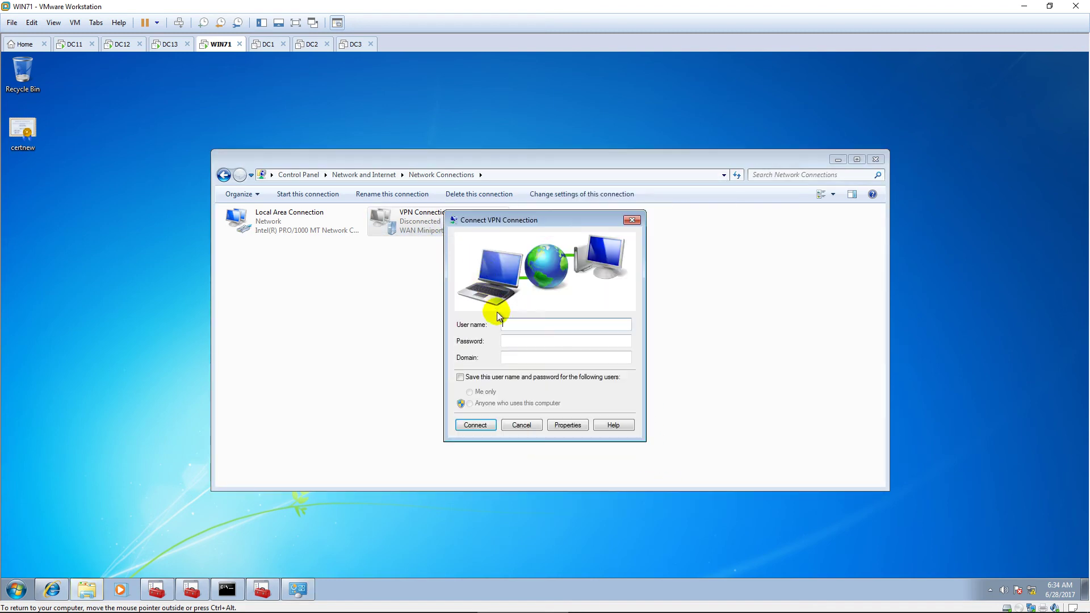
type("HiepI")
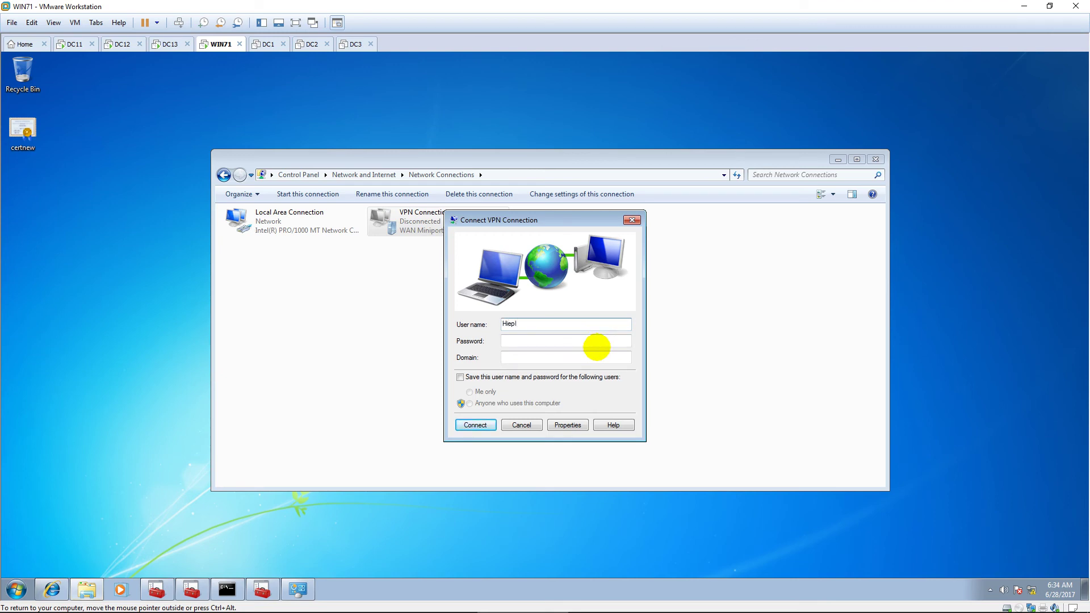
type("••••••")
key("Tab")
type("PNS")
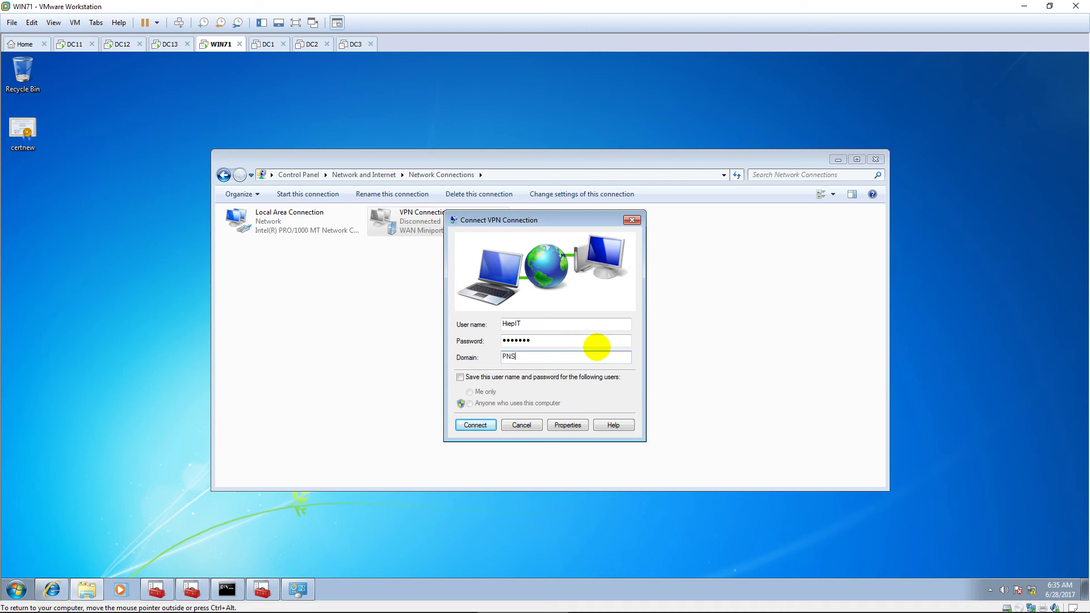
left_click(483, 425)
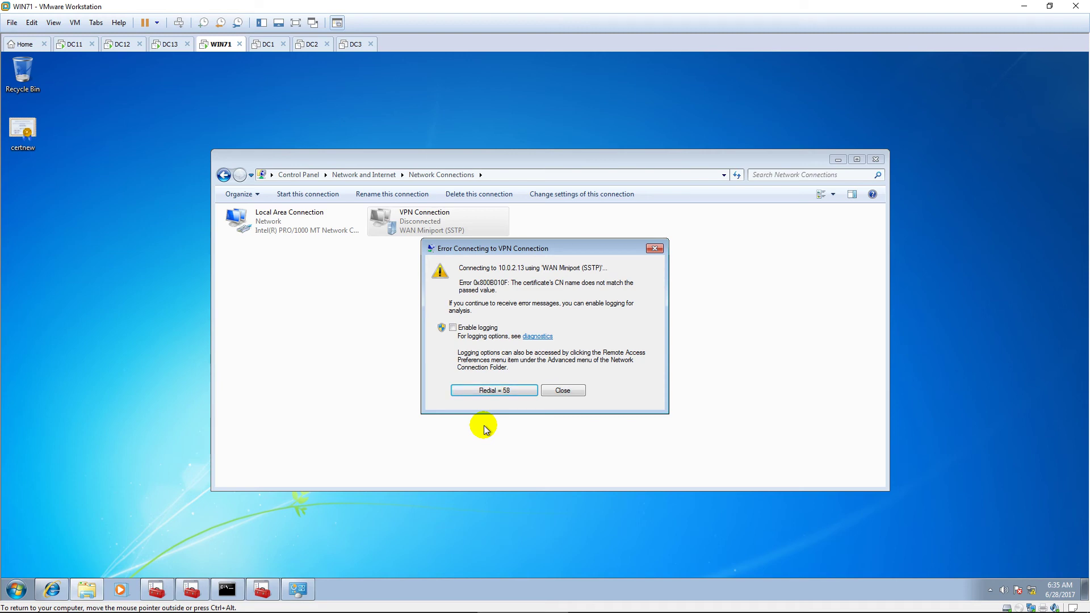
left_click(563, 391)
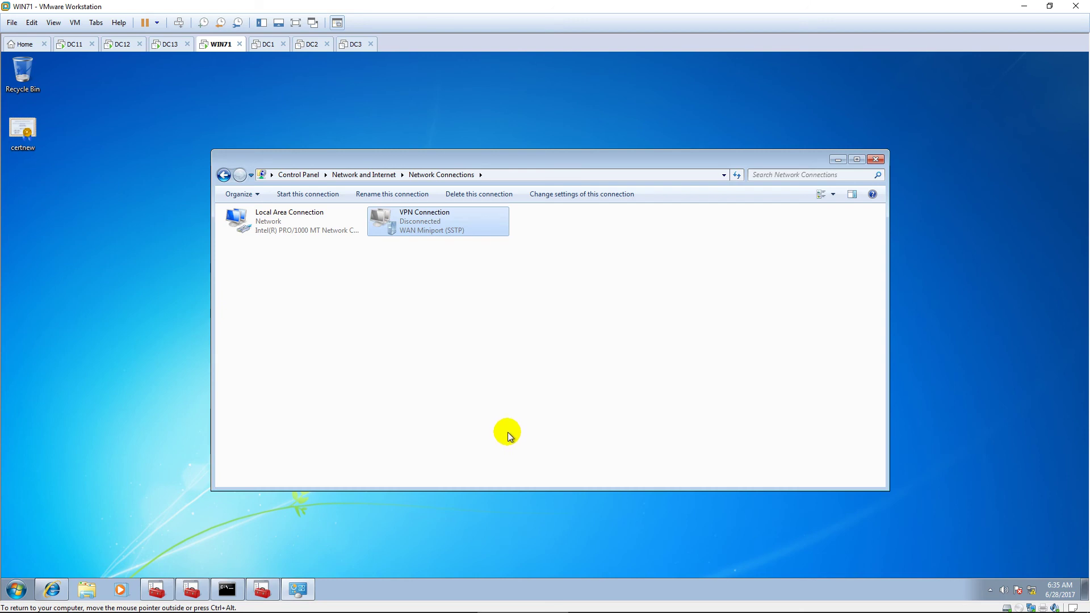
Step: Switch the VPN Connection's type back to PPTP and save the properties
right_click(450, 218)
left_click(492, 330)
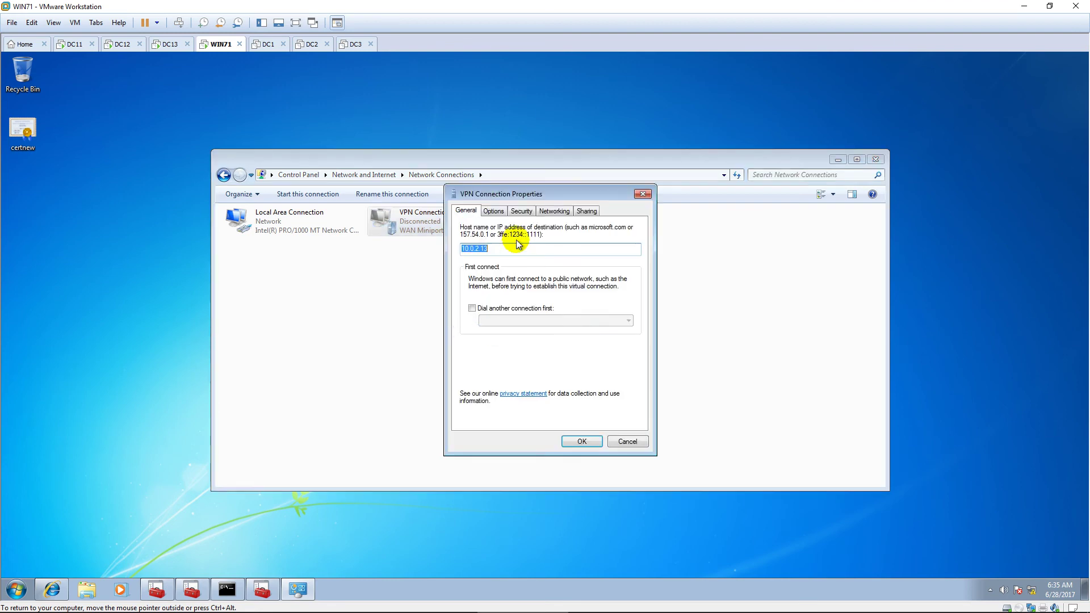
left_click(521, 210)
left_click(550, 234)
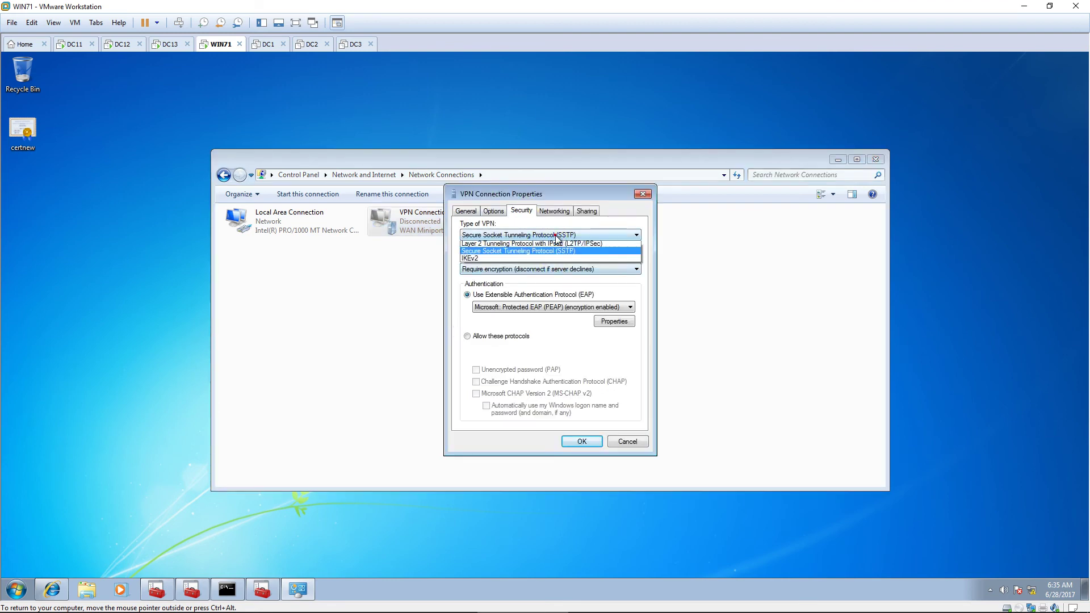
left_click(554, 253)
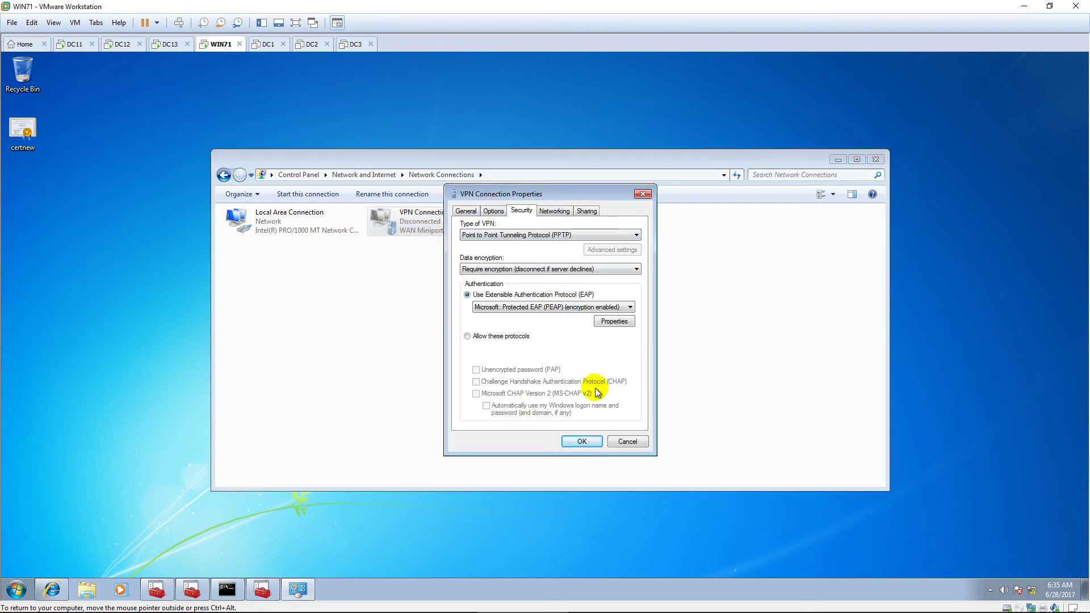
left_click(583, 442)
Step: Connect the PPTP VPN with the user's credentials and domain PNS; dismiss Error 691
right_click(436, 217)
left_click(462, 223)
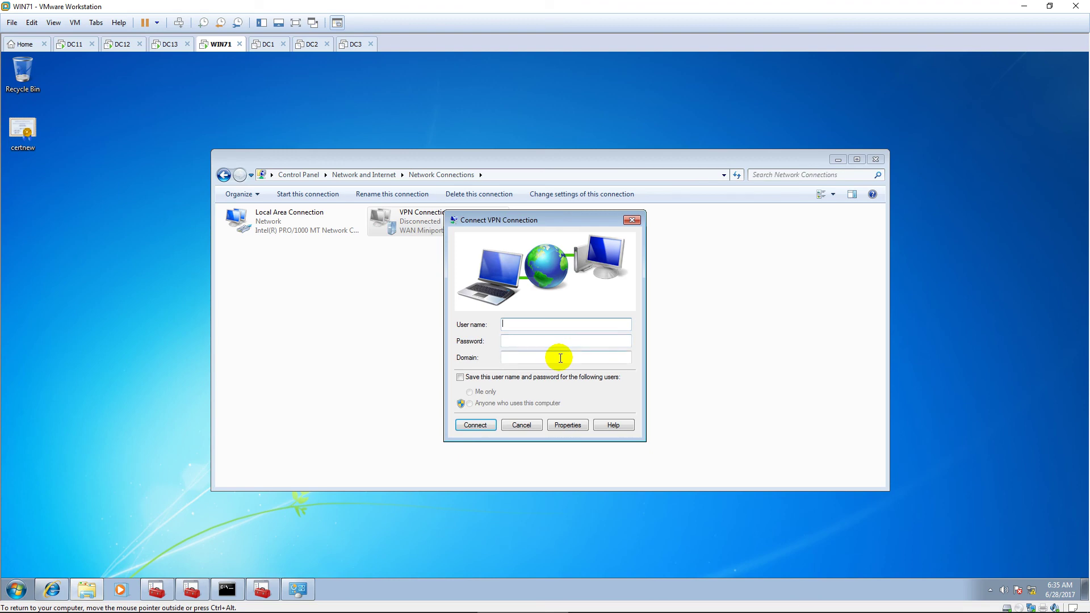
type("HiepIT")
key("Tab")
type("•••••••")
key("Tab")
type("PNS")
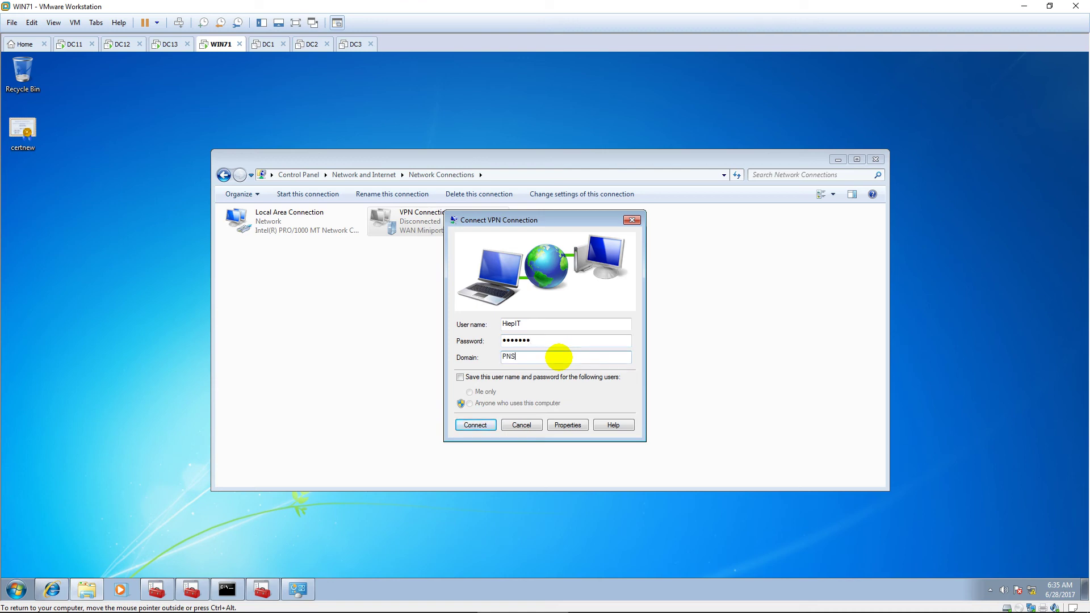
left_click(492, 424)
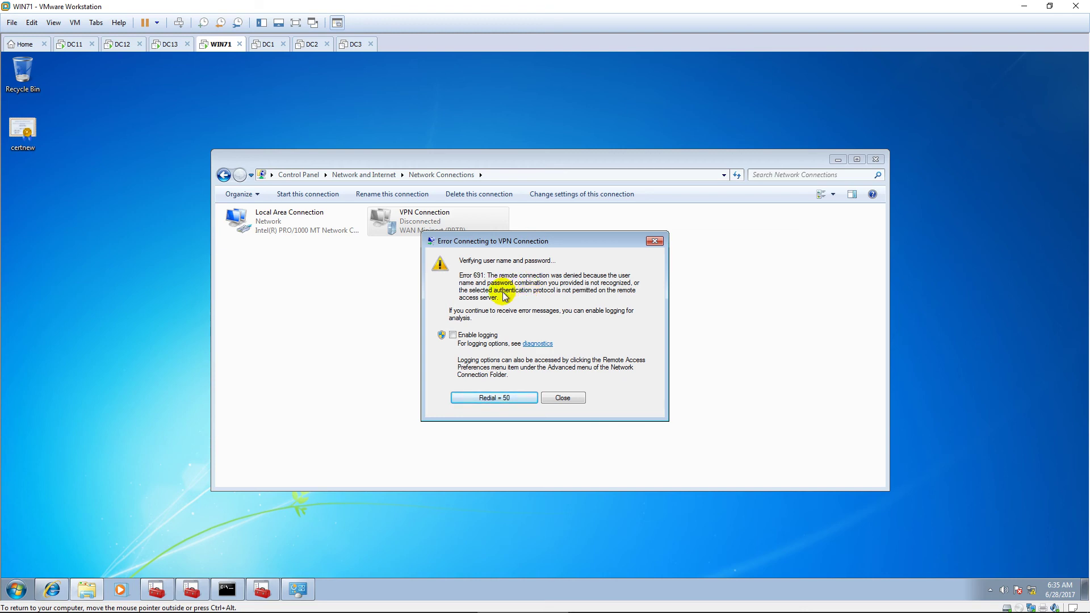
left_click(561, 398)
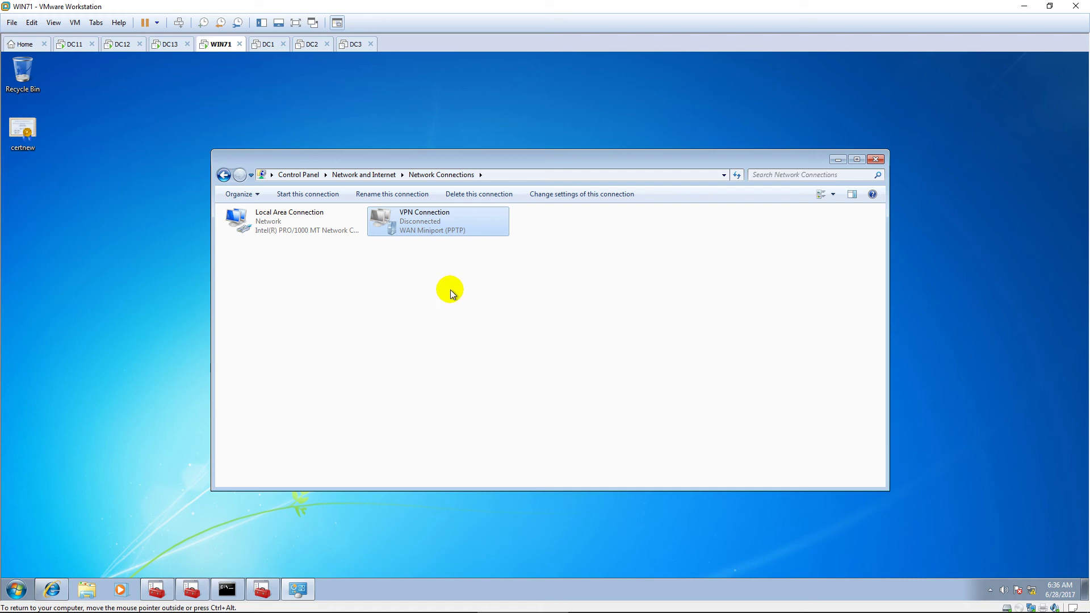
Step: Switch to the DC11 machine and unlock it with the administrator password
left_click(79, 46)
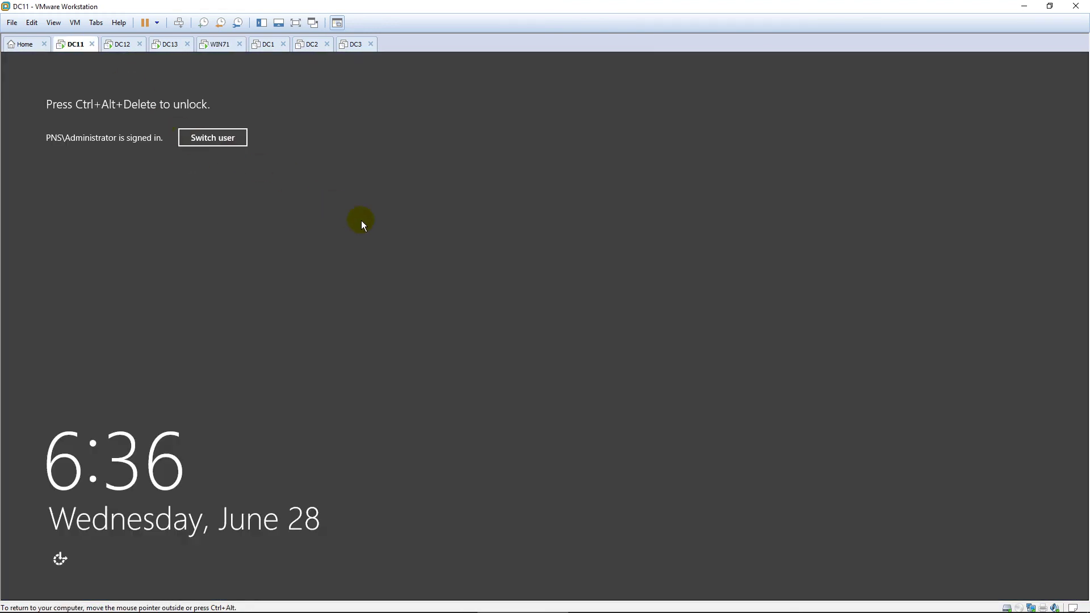
left_click(361, 268)
key("ctrl+alt+Insert")
type("•••••••")
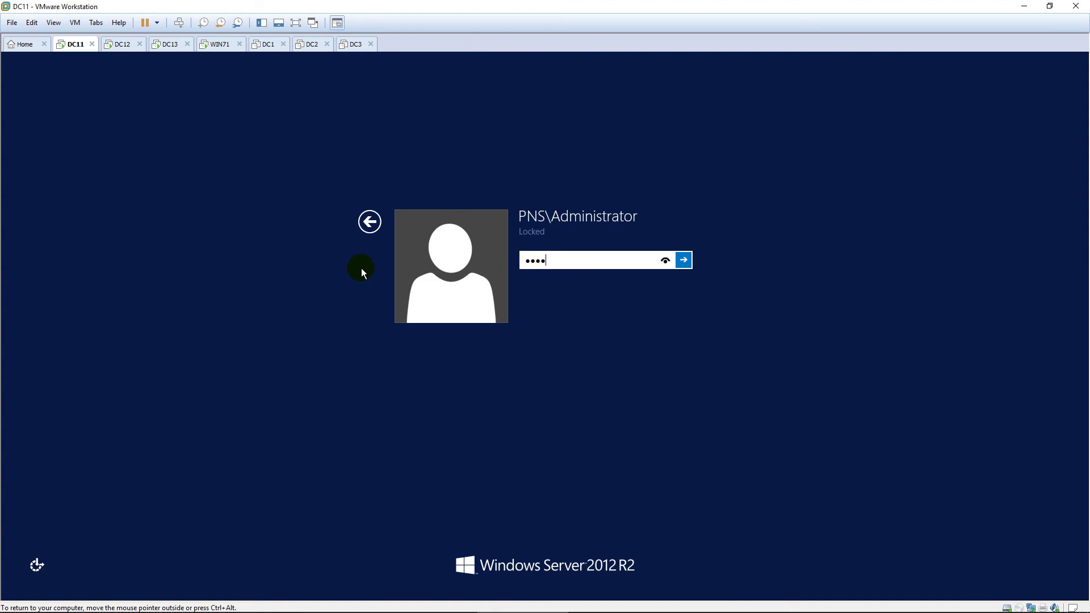
key("Return")
Step: Set the VPN user's dial-in network access to Allow access, then move to DC12
double_click(175, 124)
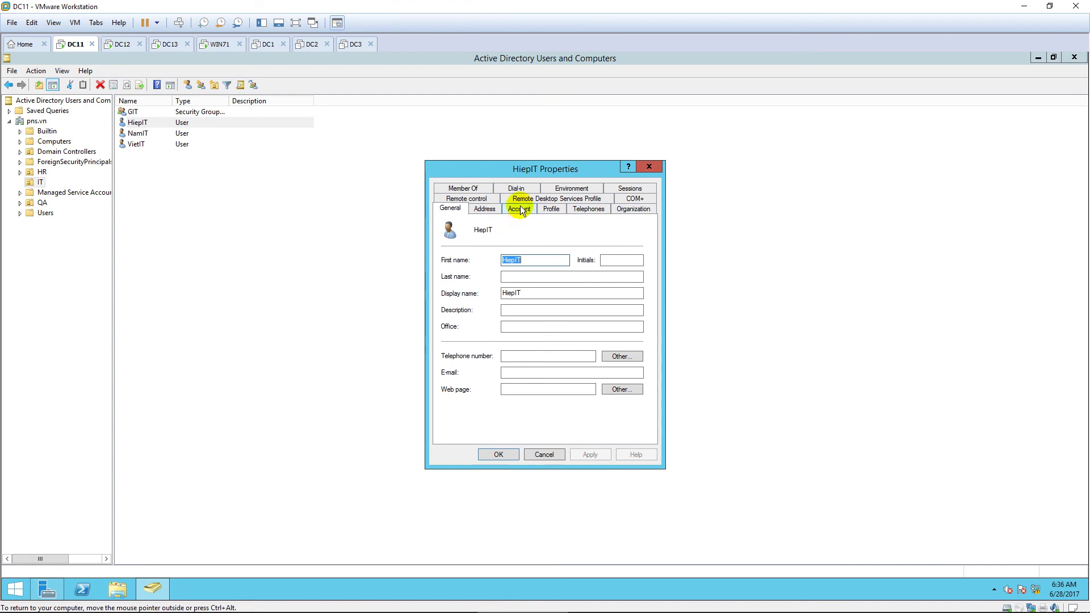
left_click(516, 188)
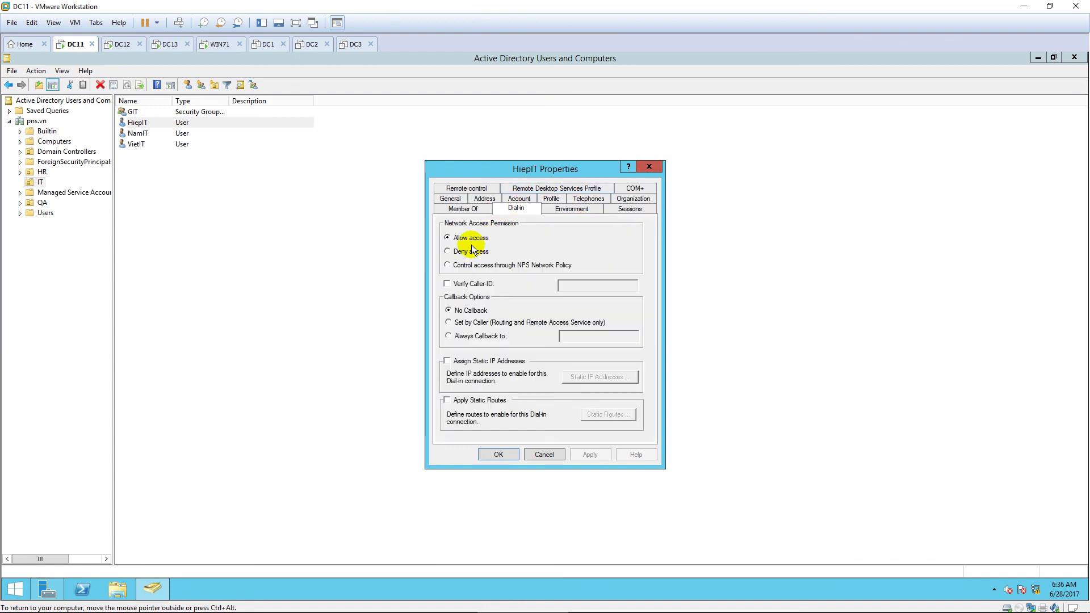
left_click(447, 238)
left_click(498, 455)
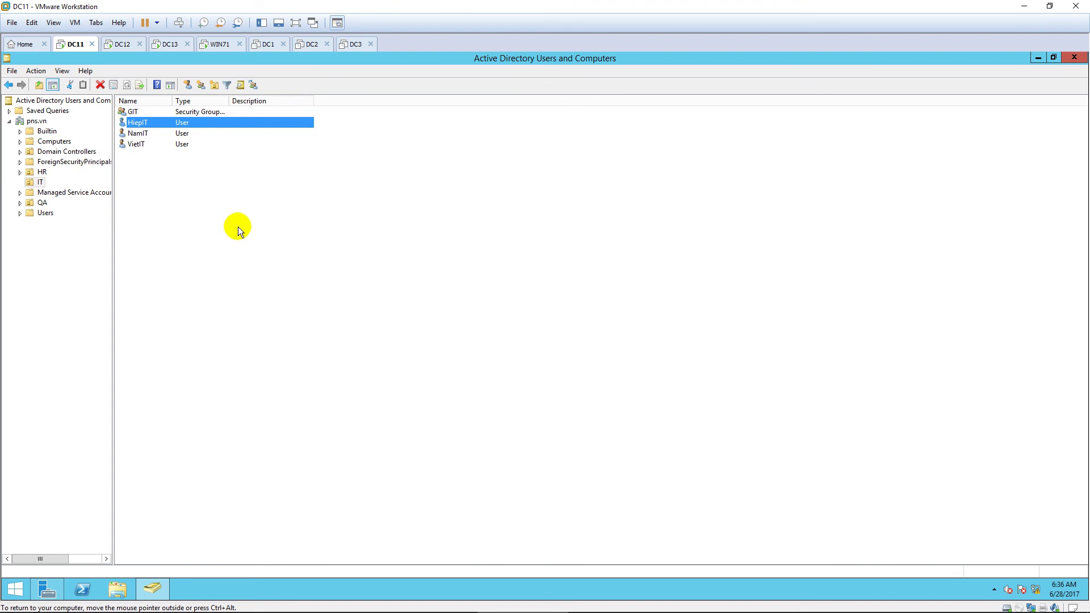
left_click(122, 44)
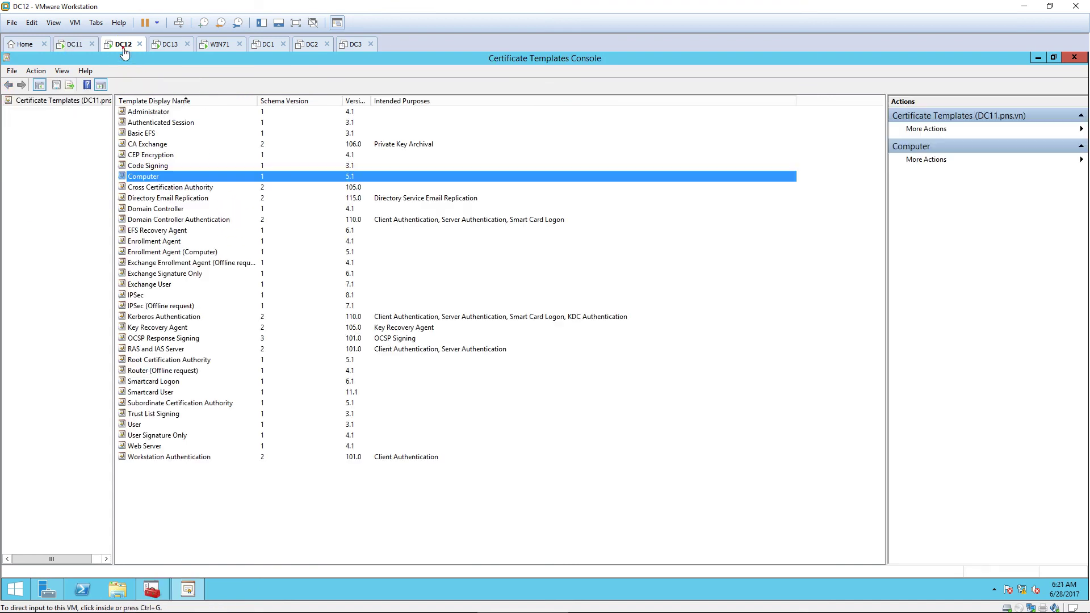
Step: Unlock the DC12 machine with the administrator password
left_click(298, 222)
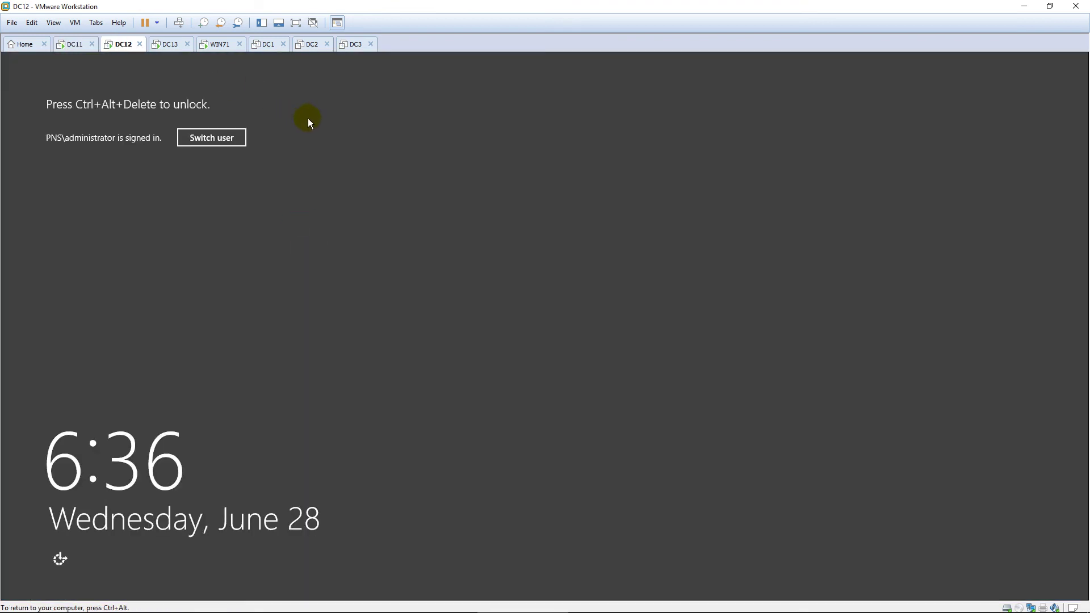
key("ctrl+alt+Insert")
type("P@ssw0rd")
key("Return")
left_click(382, 181)
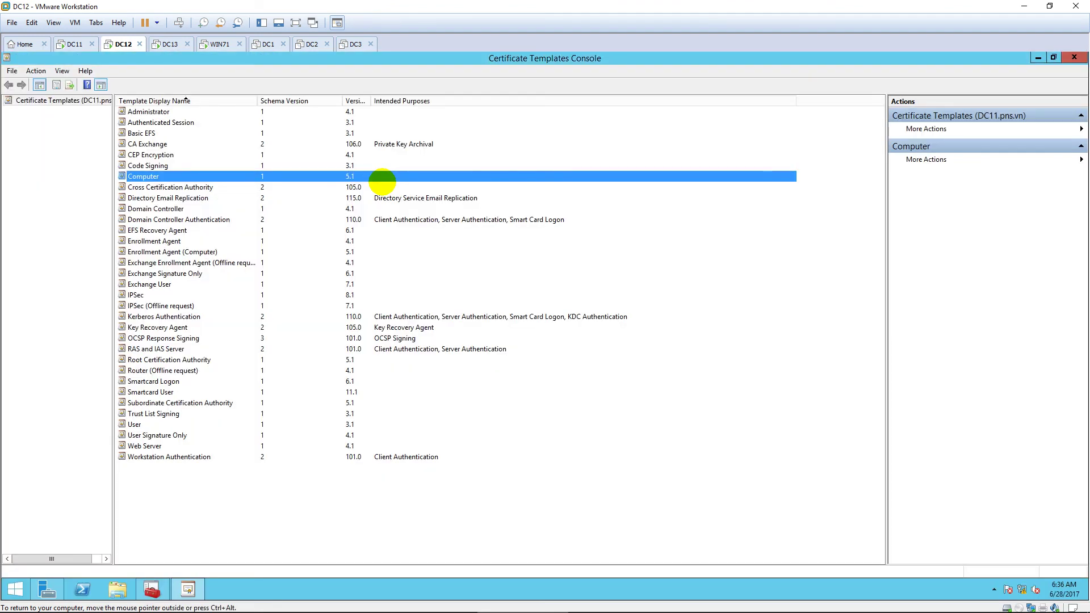
Step: Check Ethernet0's IPv4 settings (10.0.0.12, gateway 10.0.0.13) via ncpa.cpl, then close the dialogs
key("super")
type("ncpa.cpl")
key("Return")
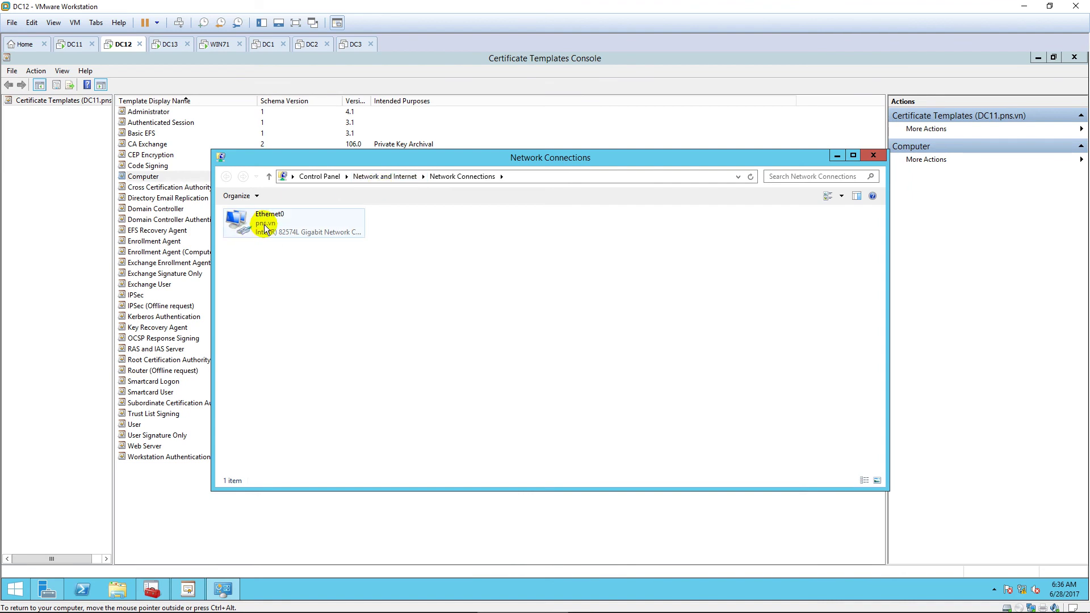
double_click(264, 229)
left_click(479, 413)
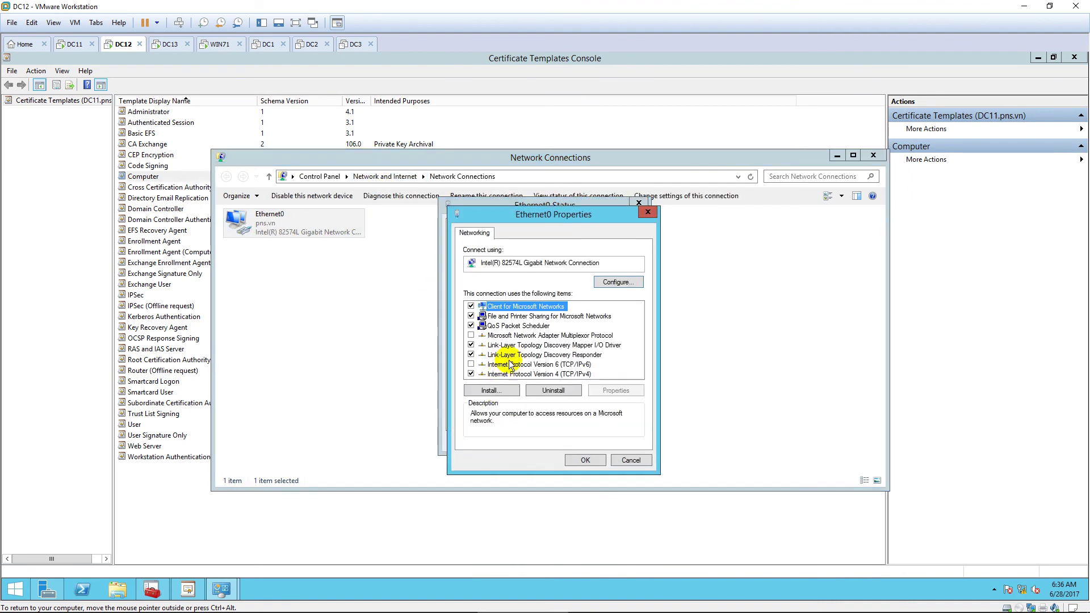
double_click(553, 374)
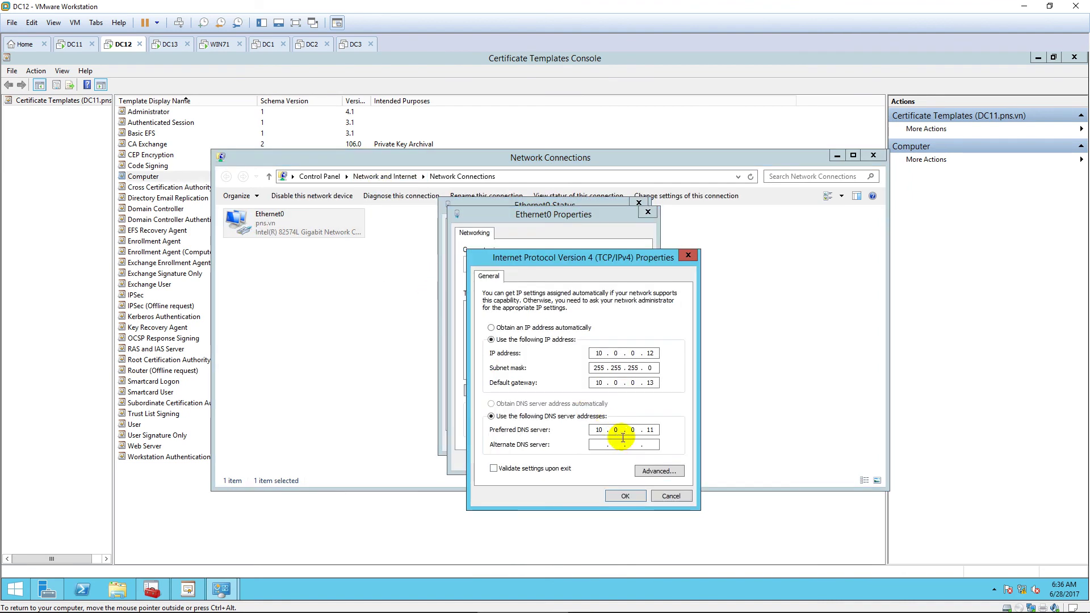
left_click(622, 495)
left_click(601, 462)
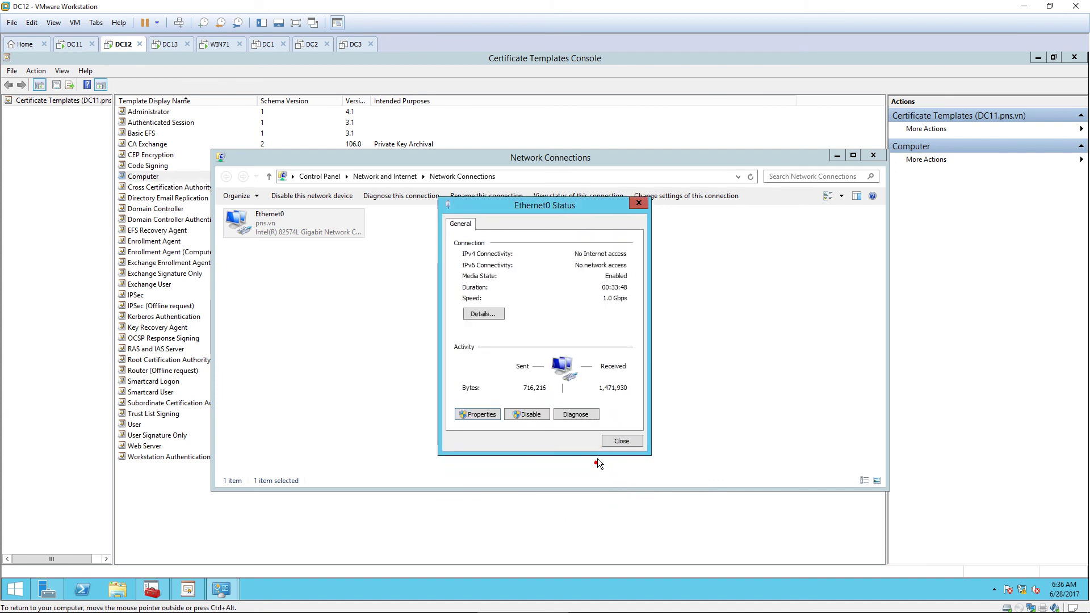
left_click(612, 441)
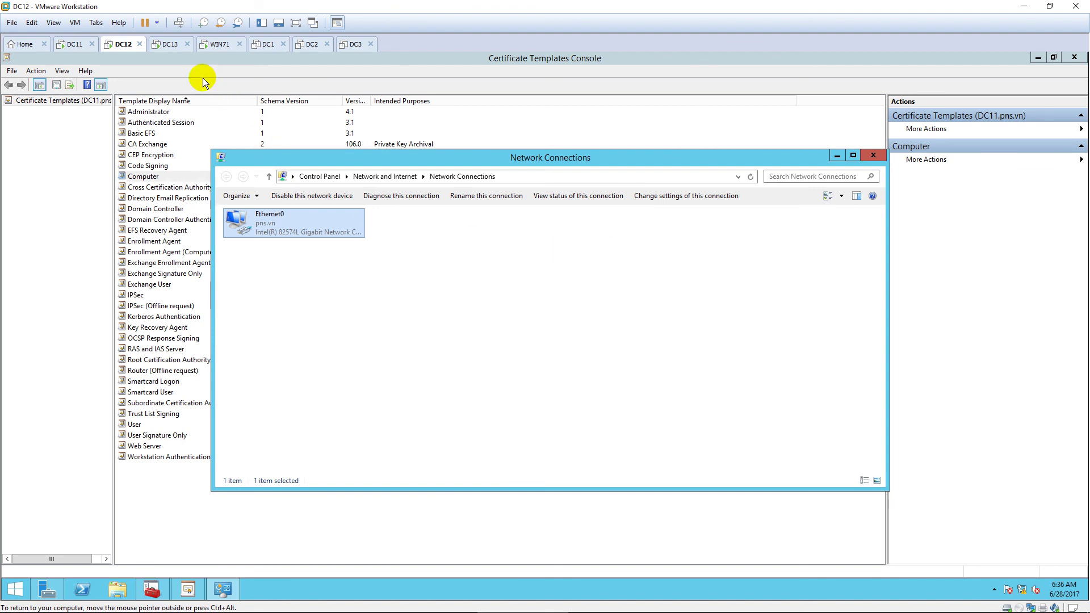
left_click(168, 44)
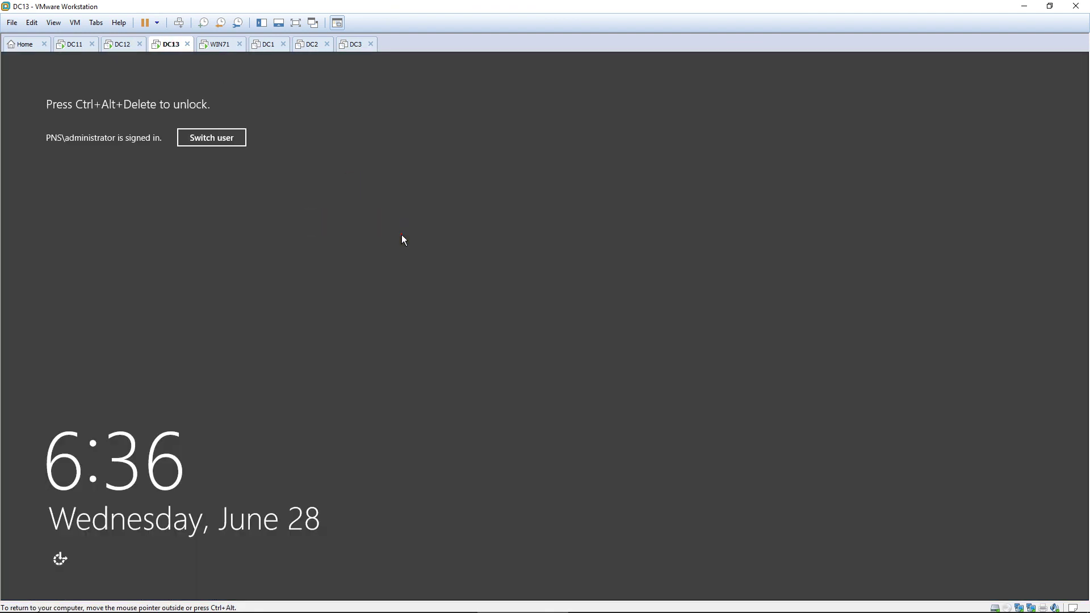
Step: Unlock the DC13 machine with the administrator password
left_click(401, 233)
type("••••••••")
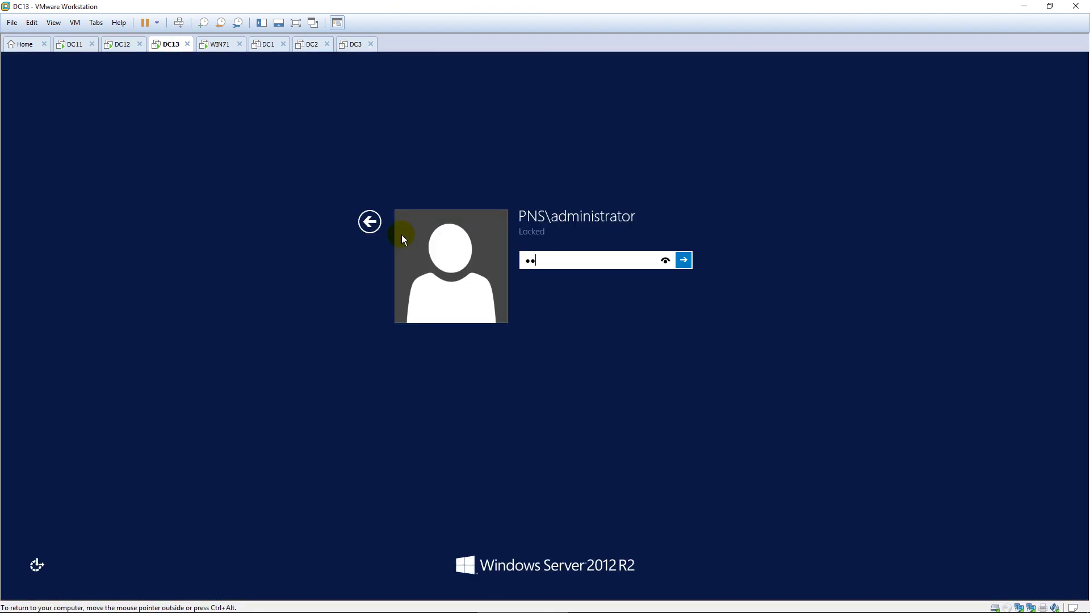
key("Return")
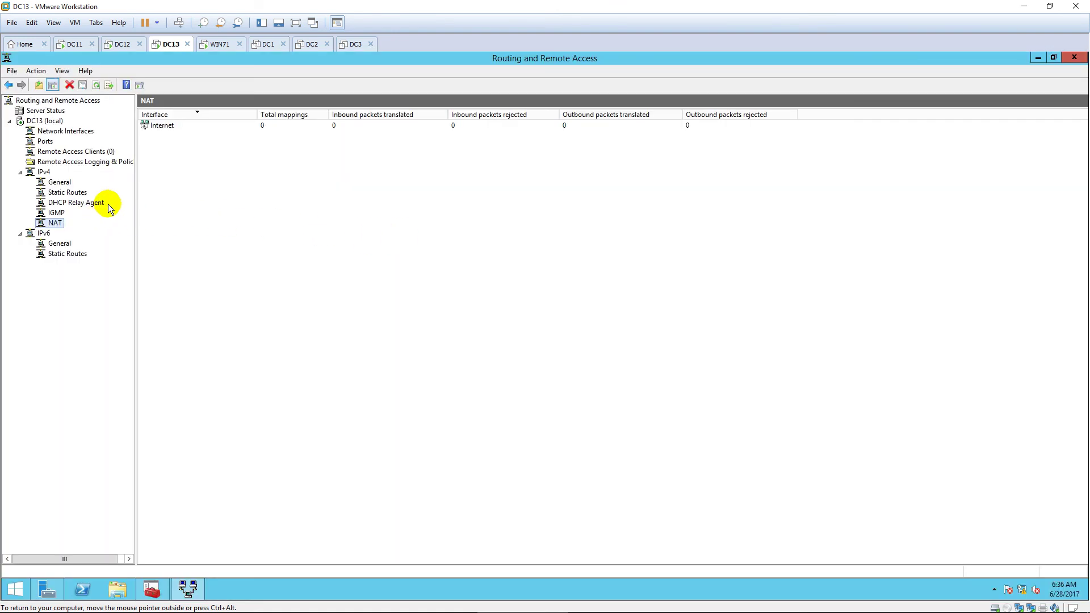
Step: Enable the Web Server (HTTP) service in the NAT Internet interface's Services and Ports
double_click(180, 127)
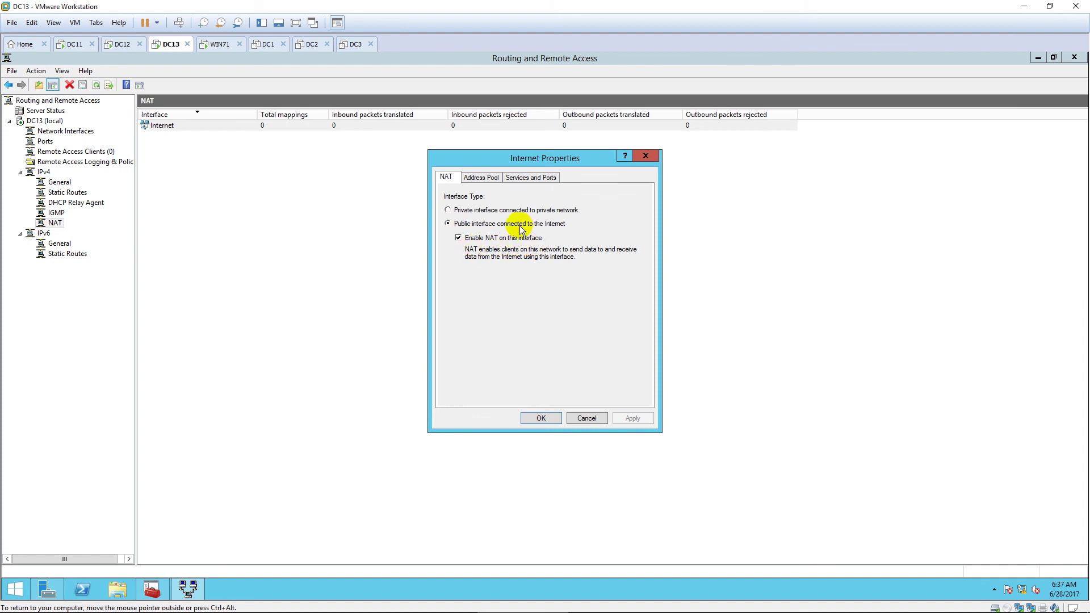
left_click(491, 178)
left_click(522, 178)
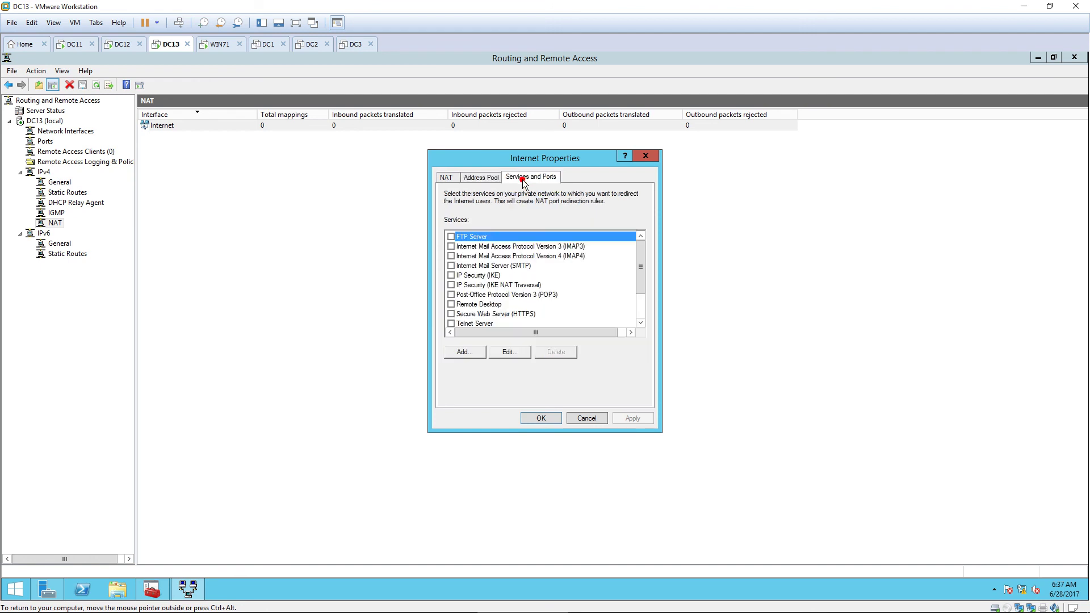
left_click_drag(638, 260, 644, 297)
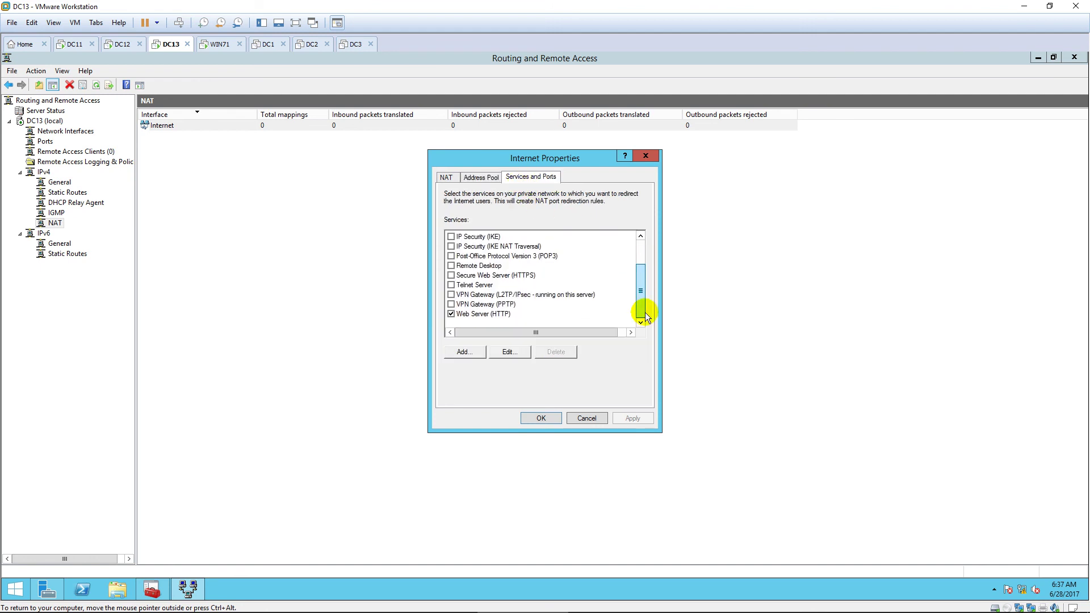
left_click(508, 315)
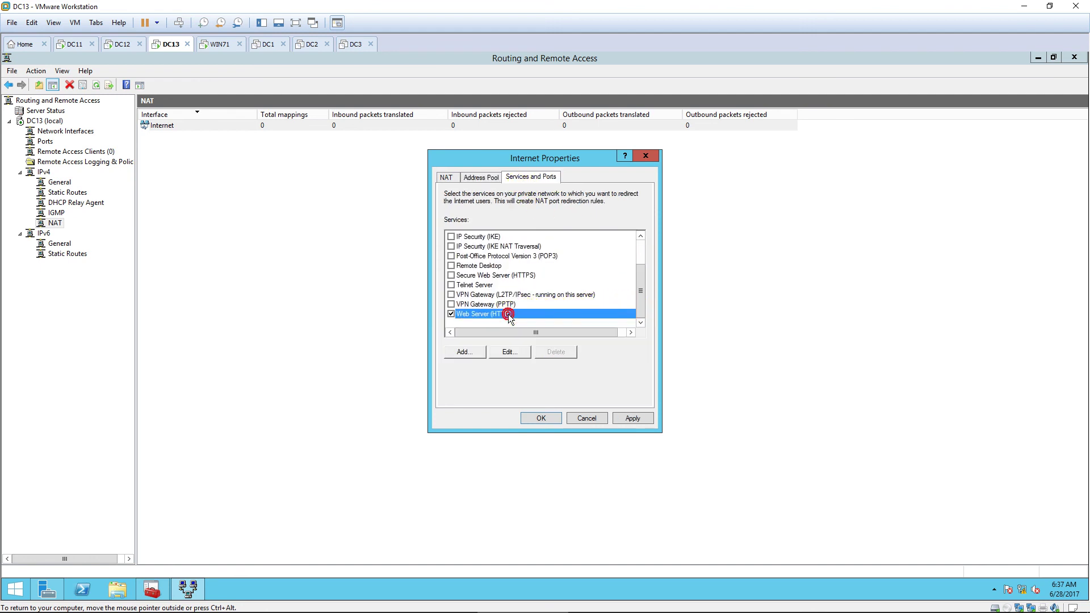
left_click(540, 419)
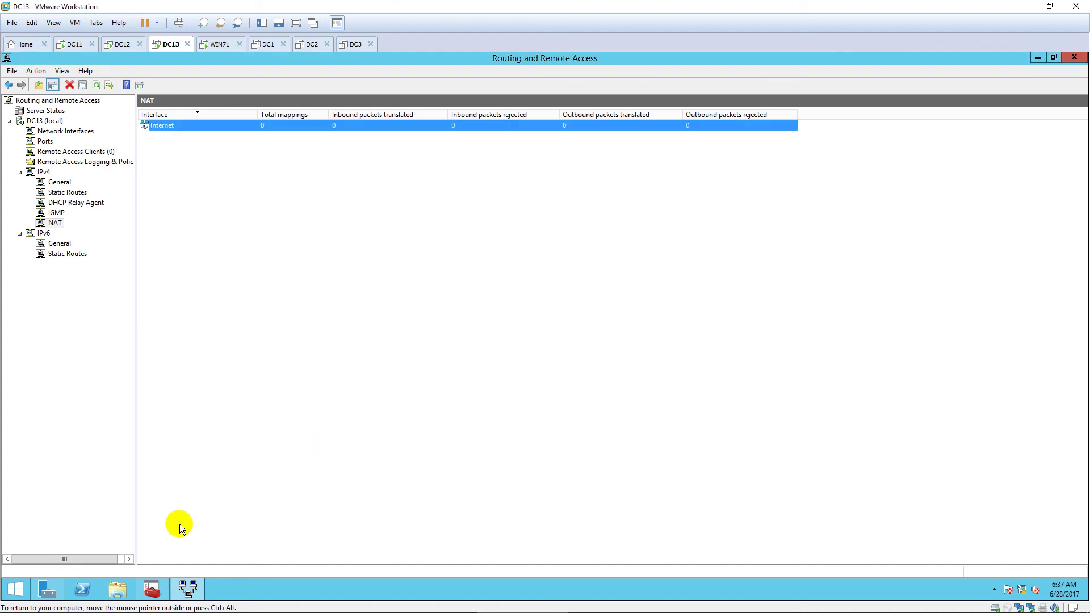
Step: Launch Network Policy Server from Server Manager Tools, maximized with a wider console tree
left_click(55, 591)
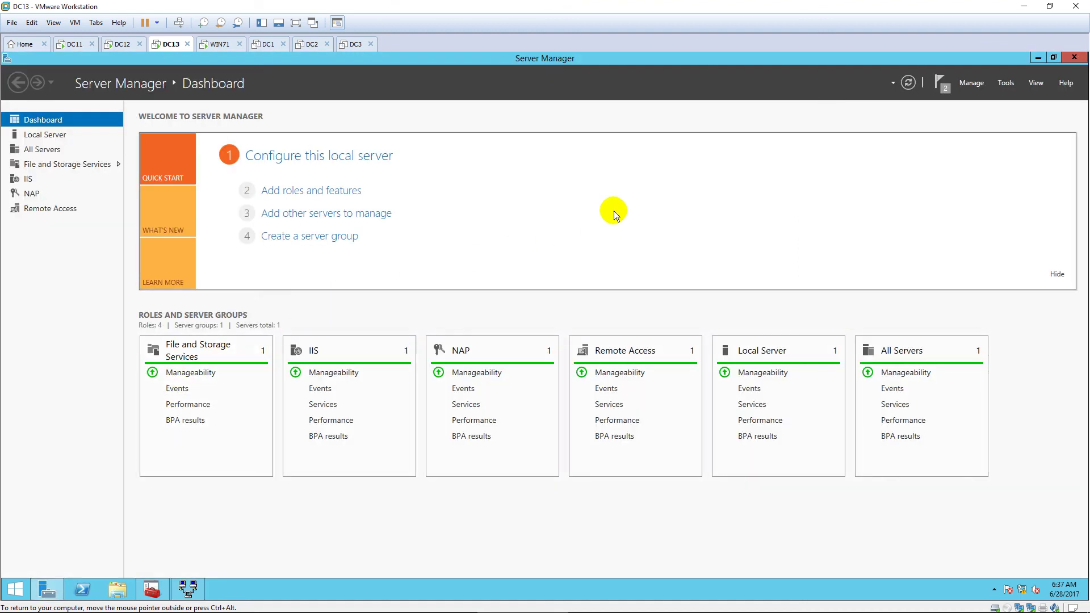
left_click(1005, 83)
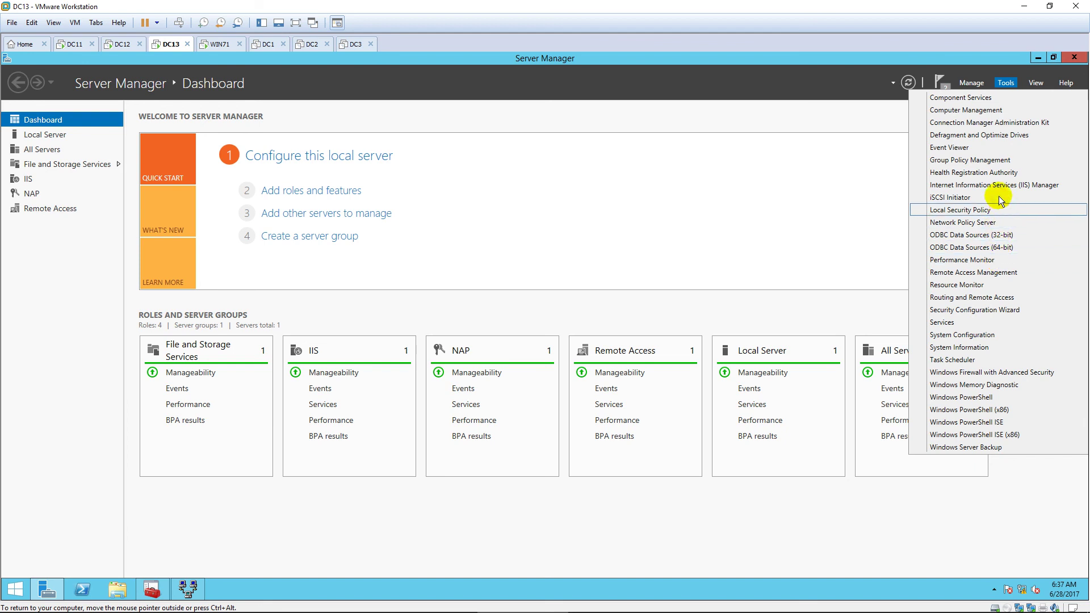
left_click(1004, 226)
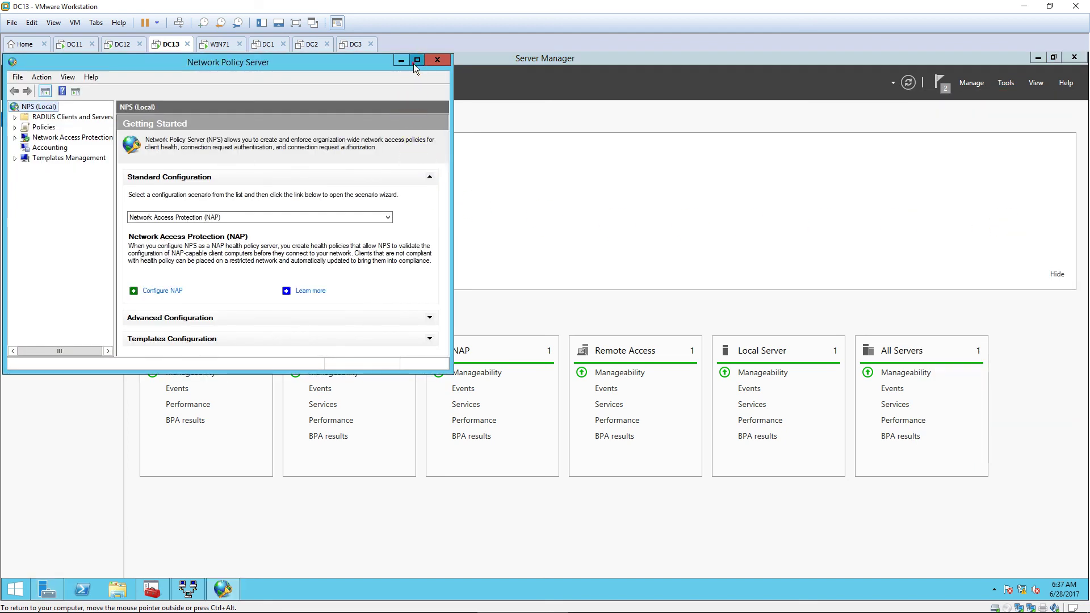
left_click(415, 62)
left_click_drag(109, 169, 153, 169)
Step: Disable the Microsoft Routing and Remote Access Service Policy under Connection Request Policies
left_click(9, 121)
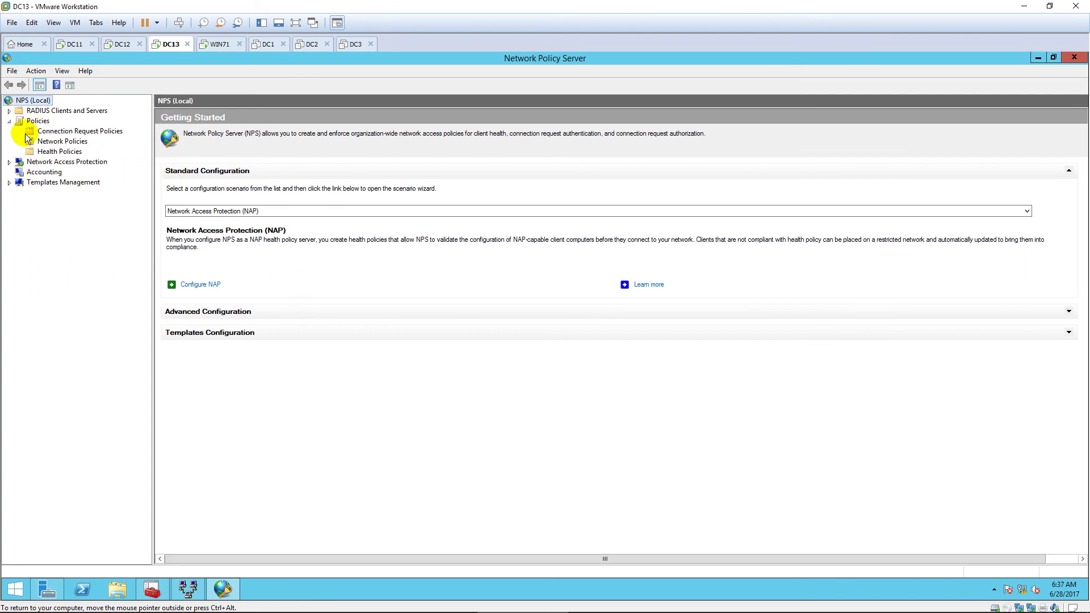
left_click(60, 131)
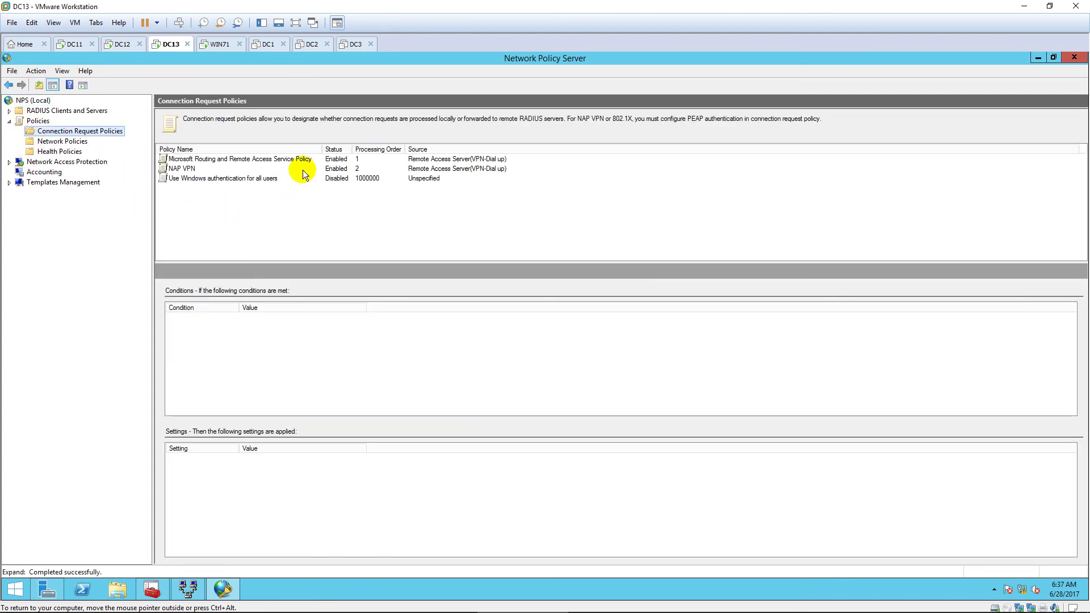
left_click(312, 160)
right_click(312, 160)
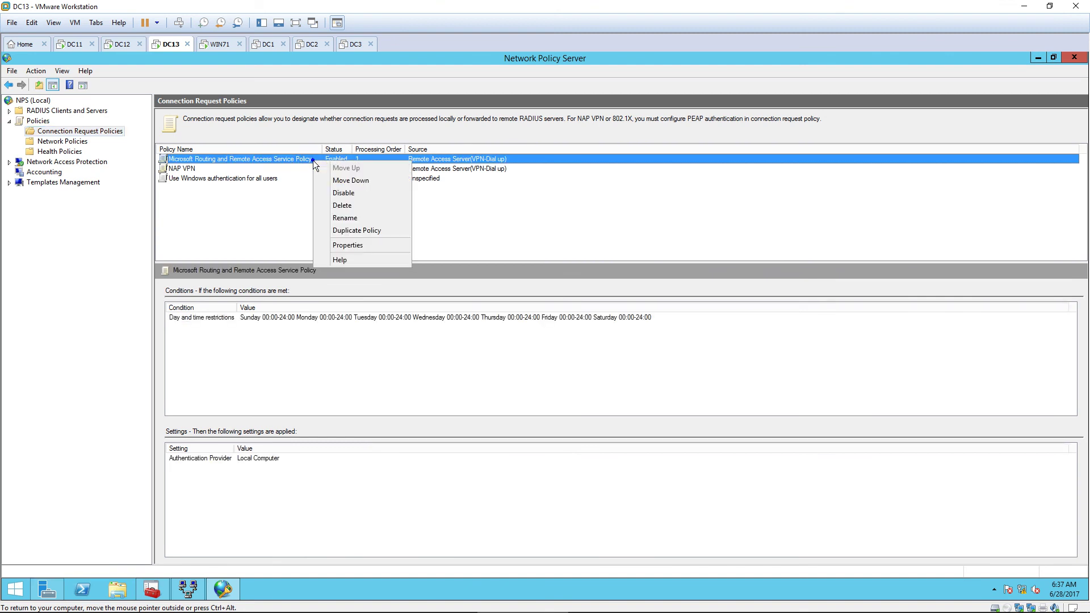
left_click(360, 193)
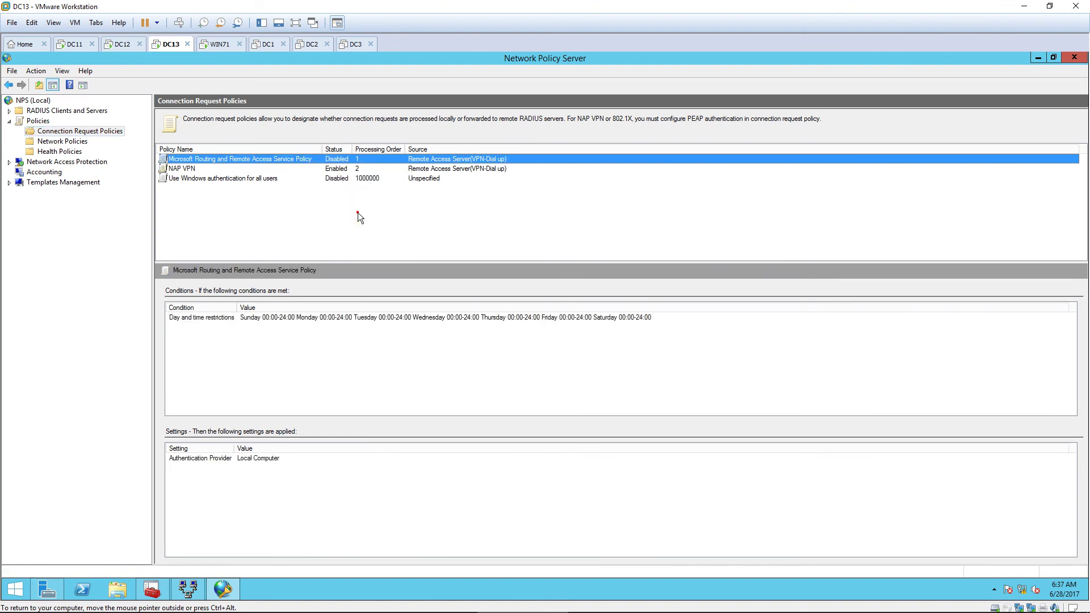
left_click(357, 213)
Step: Connect WIN71's VPN Connection with the user name, password and domain, accepting the credential warning
left_click(227, 45)
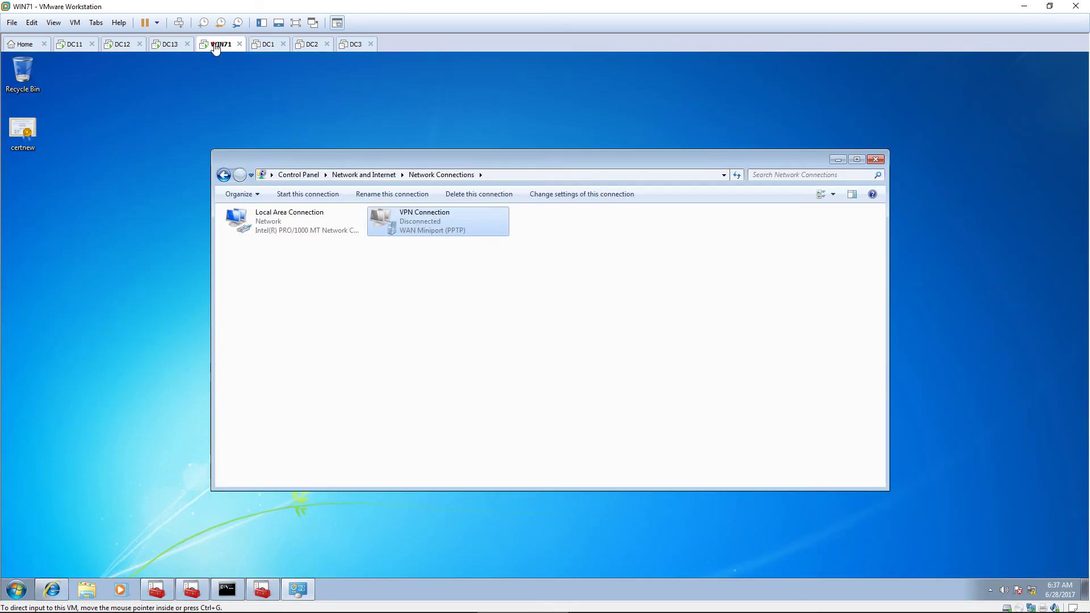
right_click(443, 224)
left_click(476, 231)
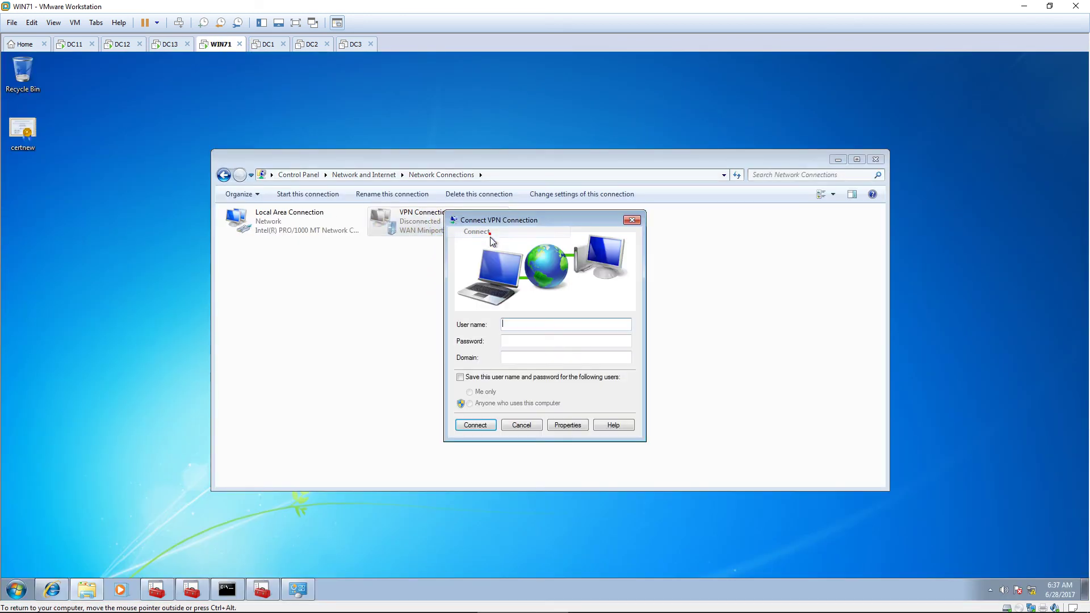
type("Hi")
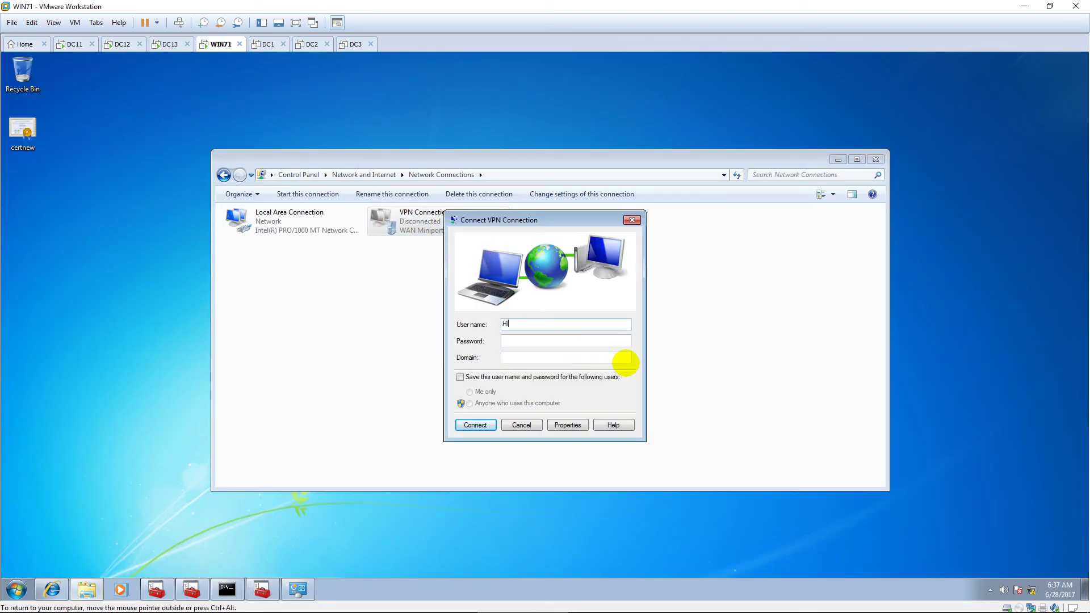
type("epIT")
key("Tab")
type("12367")
key("Tab")
type("PNS")
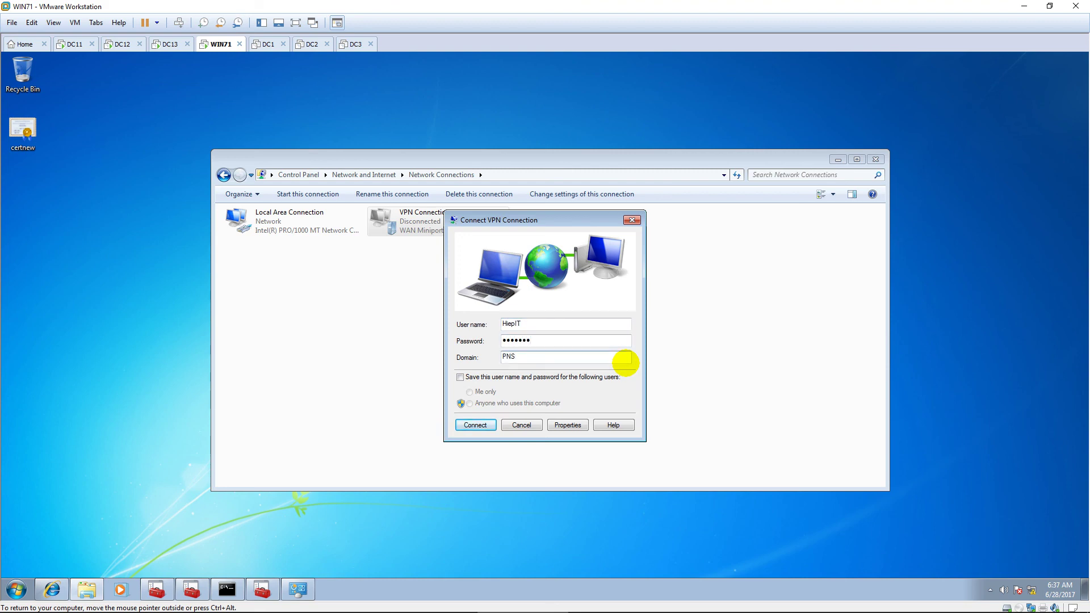
left_click(481, 425)
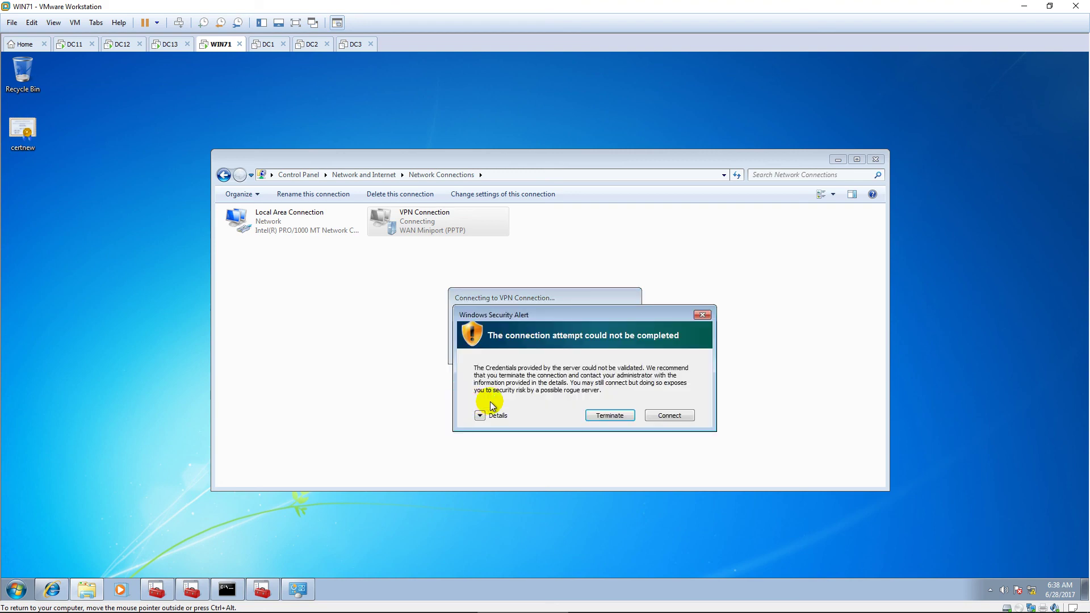
left_click(669, 416)
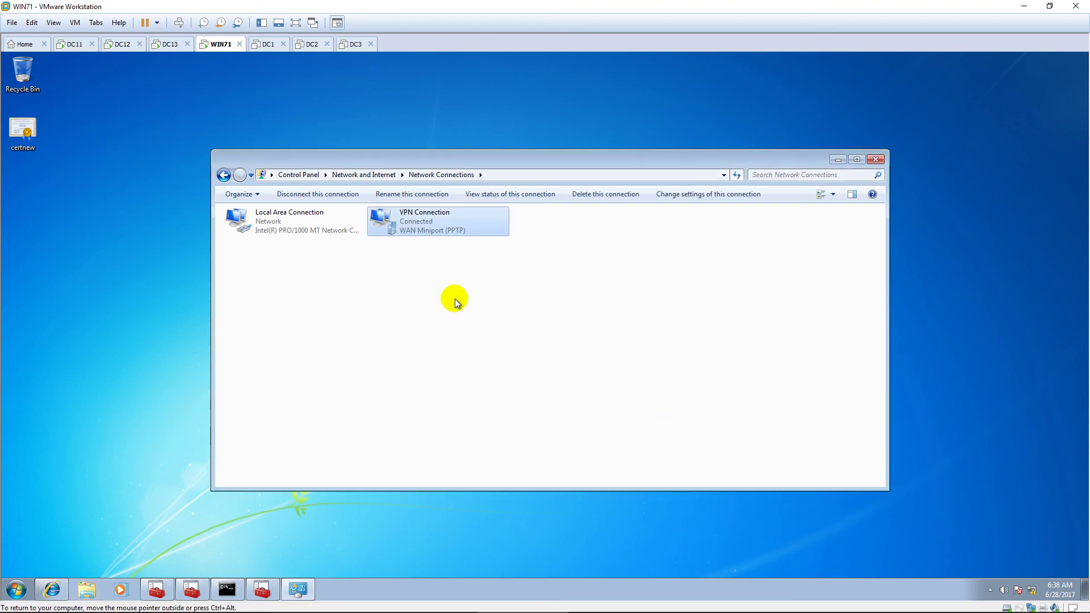
Step: Check the VPN status details, including assigned IPv4 address 10.0.10.101, then close them
double_click(449, 225)
left_click(484, 311)
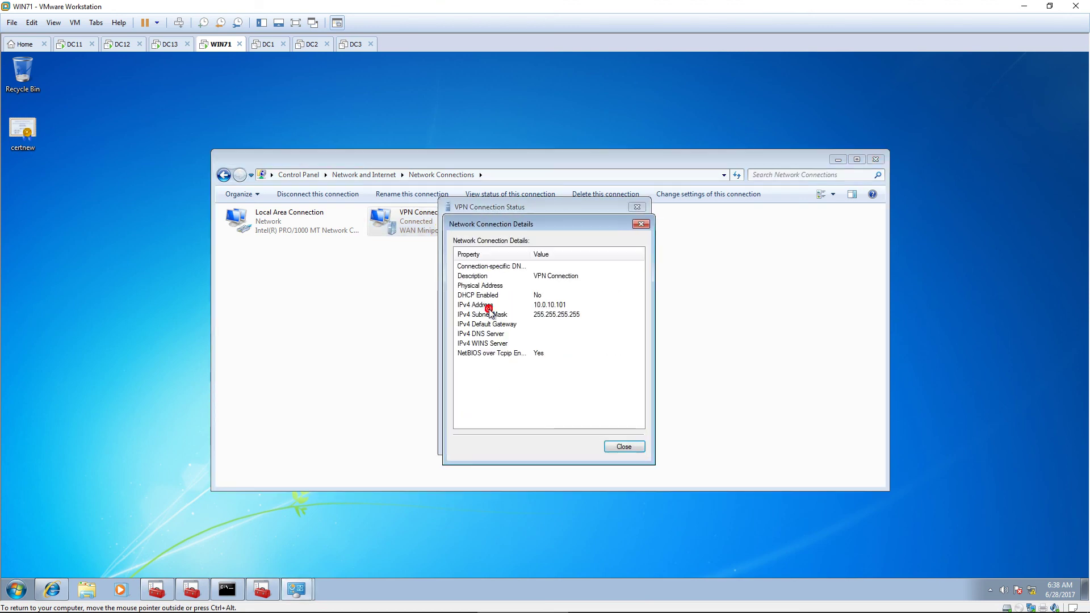
left_click(575, 305)
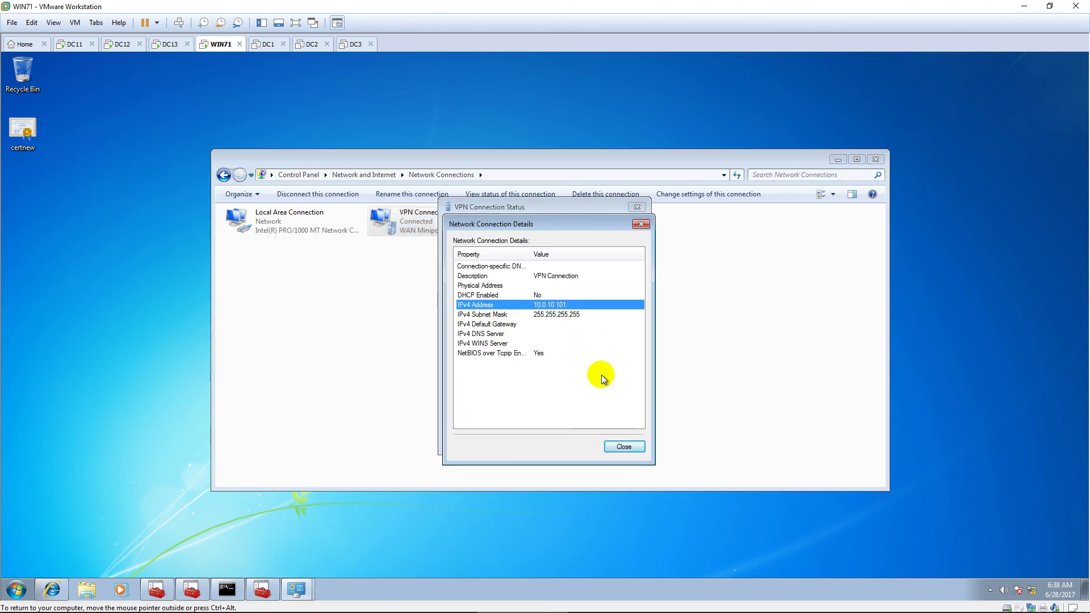
left_click(622, 445)
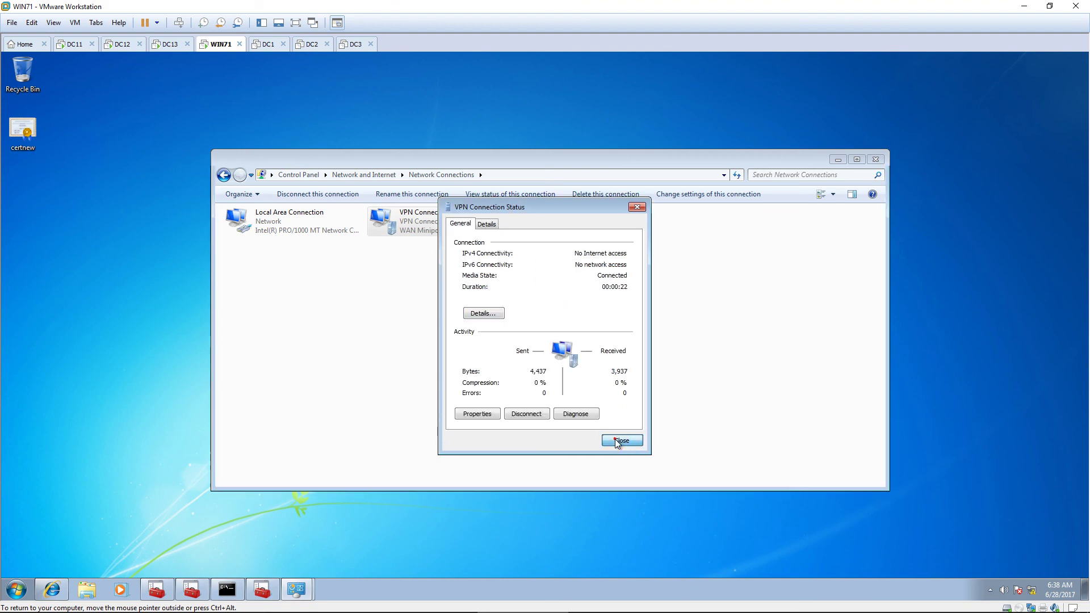
left_click(615, 439)
Step: Move the Network Connections window aside and launch wf.msc on the right side
left_click_drag(887, 243, 580, 244)
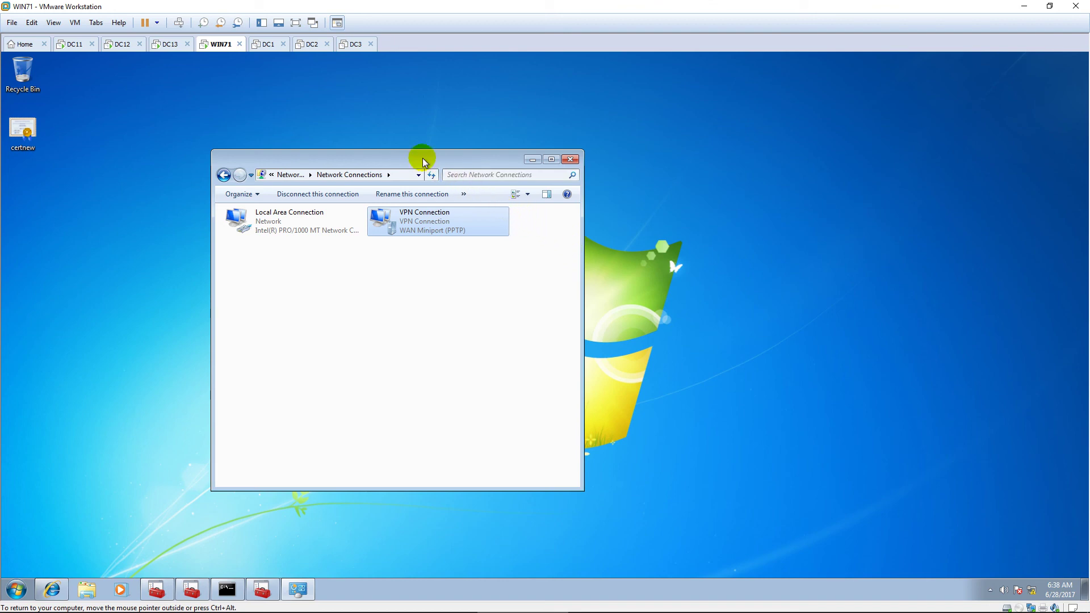
left_click_drag(419, 163, 258, 135)
left_click_drag(225, 88, 219, 78)
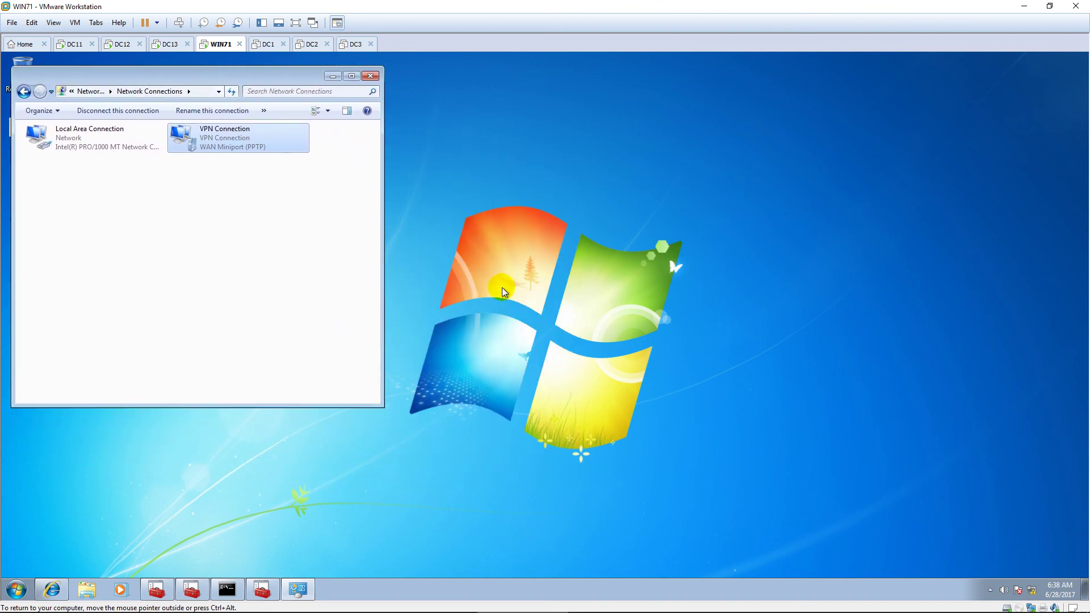
key("super")
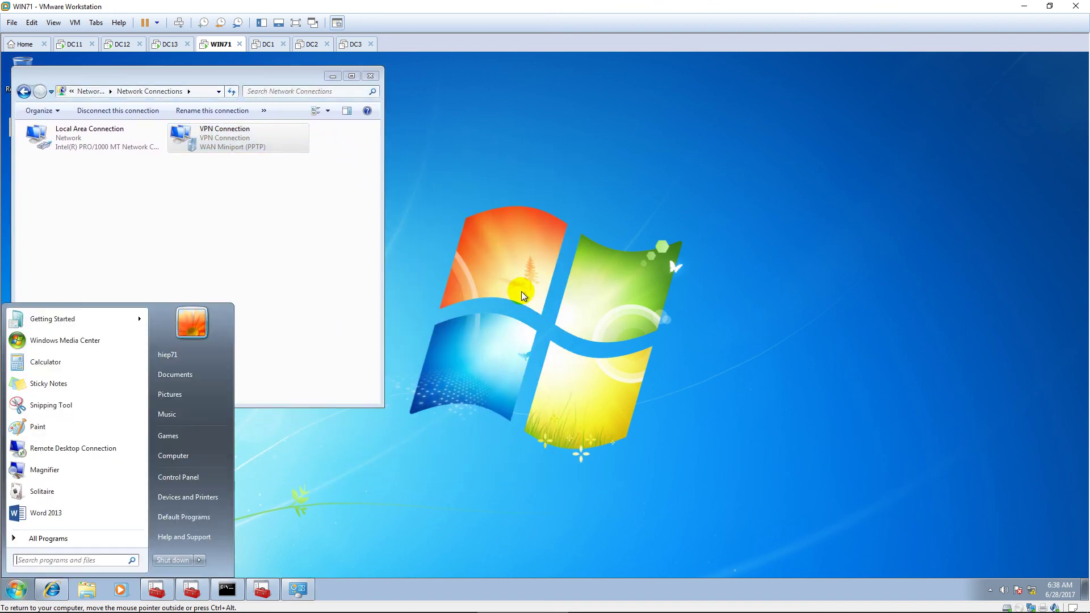
type("wf.msc")
key("Return")
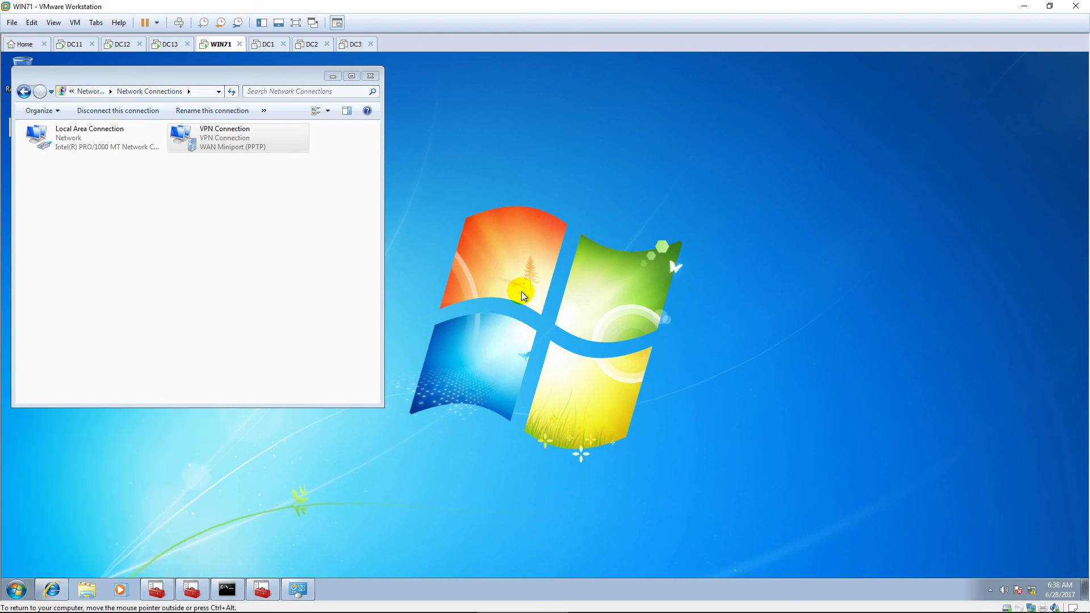
left_click_drag(517, 85, 801, 73)
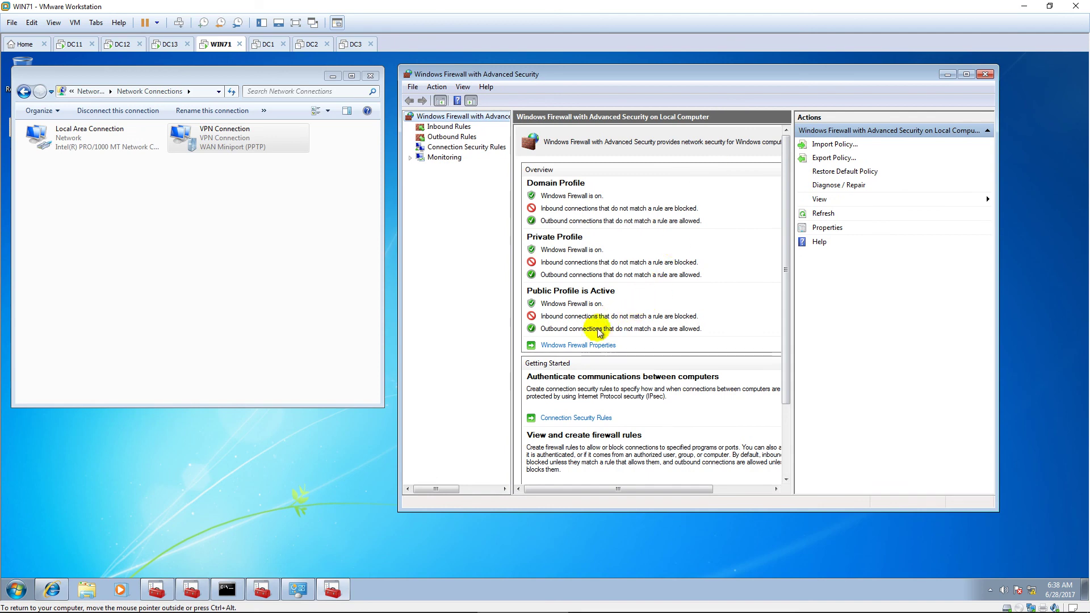
Step: Set Firewall state to Off for the Domain, Private and Public profiles and apply
left_click(579, 344)
left_click(728, 227)
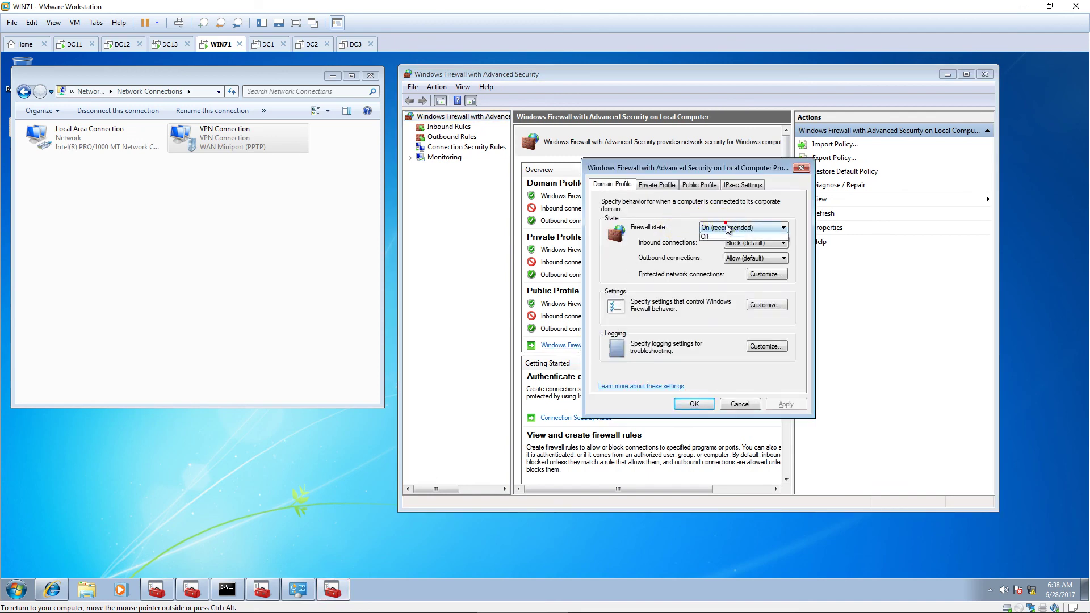
left_click(723, 244)
left_click(656, 185)
left_click(722, 227)
left_click(724, 244)
left_click(699, 185)
left_click(728, 227)
left_click(727, 238)
left_click(730, 229)
left_click(725, 245)
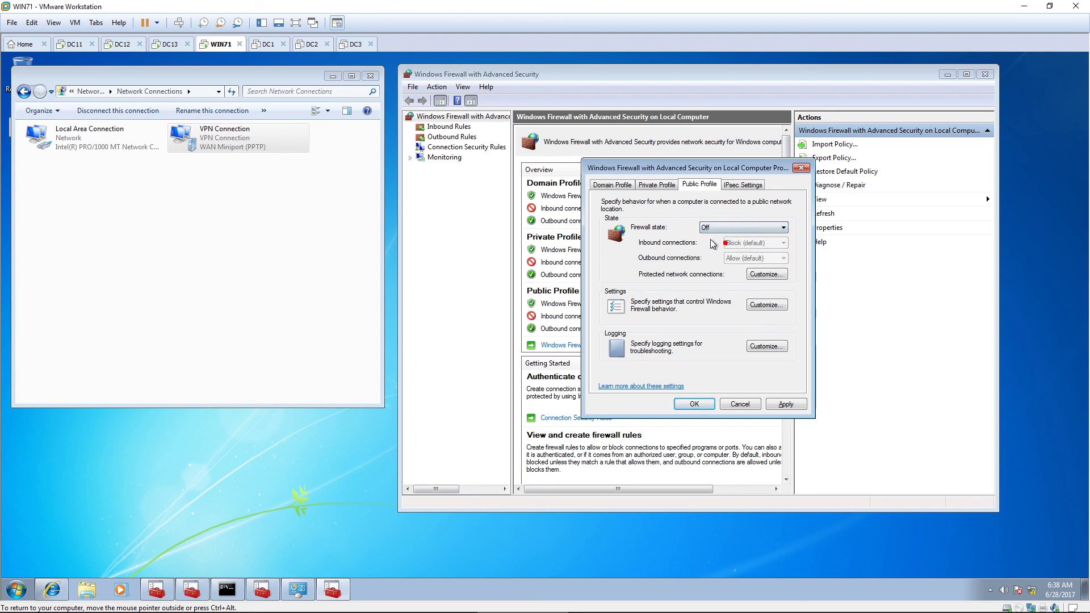
left_click(695, 403)
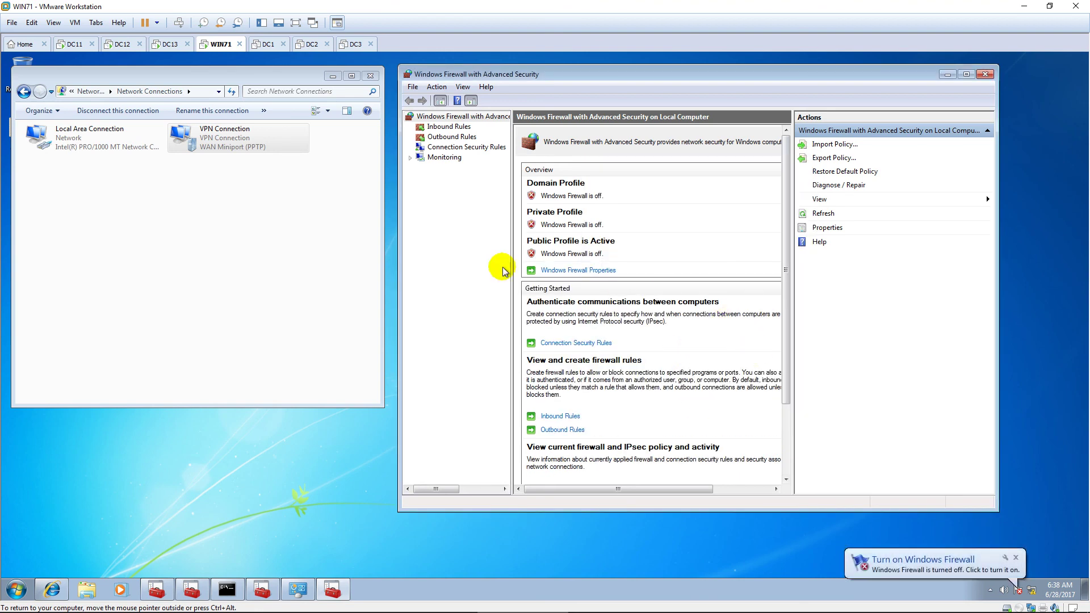
left_click(237, 191)
Step: Reconnect the VPN, then refresh the firewall overview showing the firewall back on
right_click(237, 137)
left_click(280, 147)
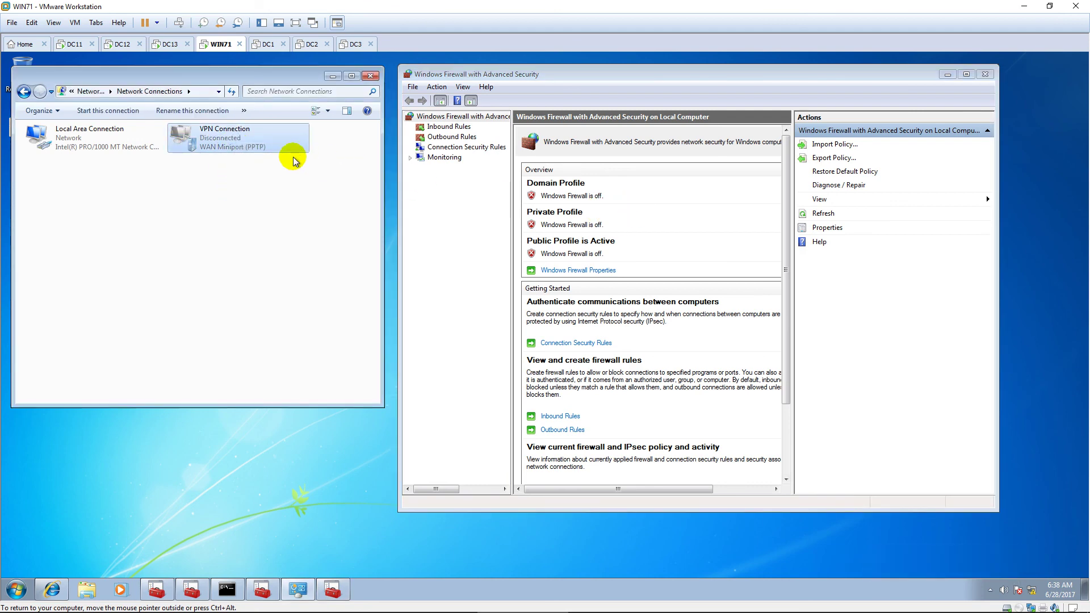
right_click(247, 139)
left_click(280, 148)
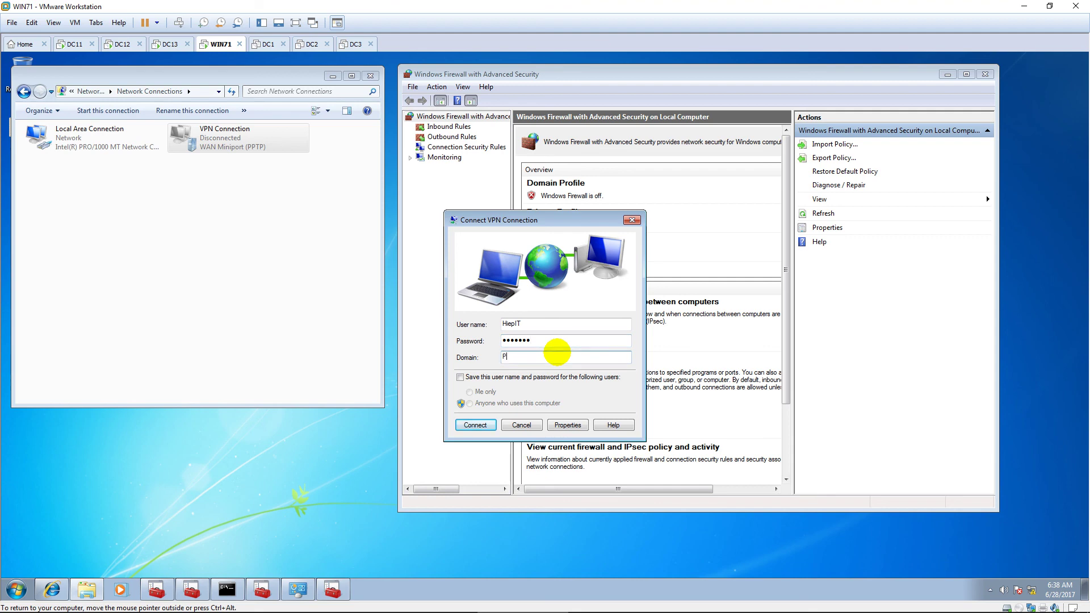
left_click(480, 428)
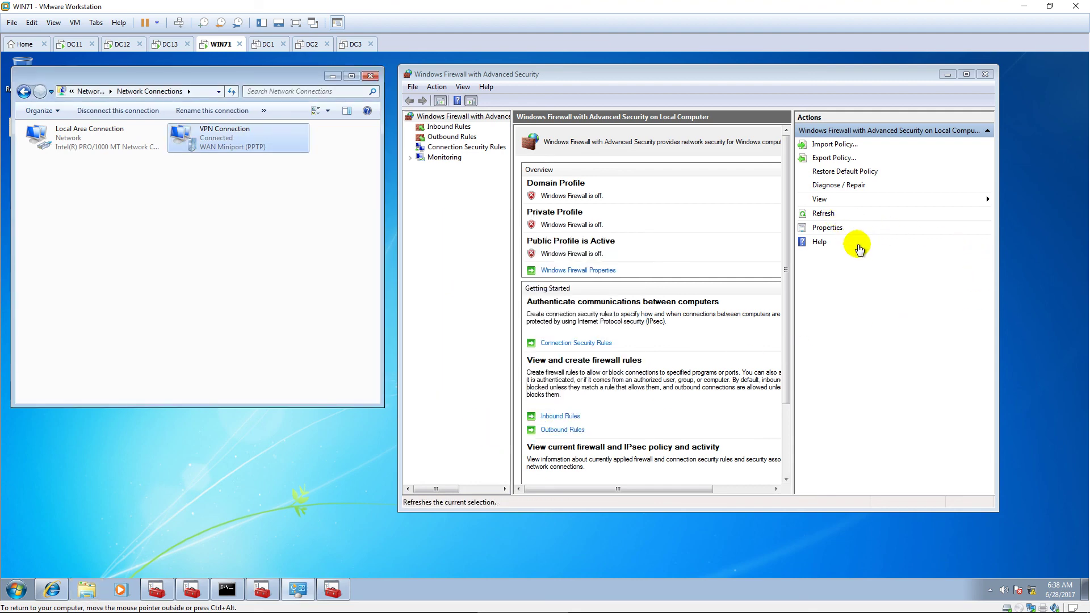
left_click(849, 231)
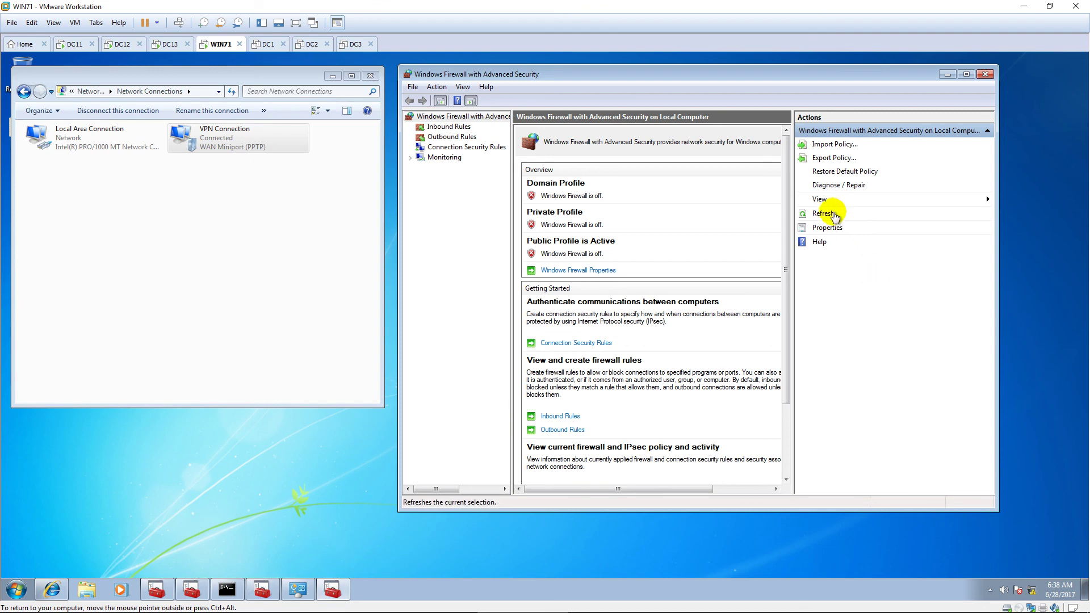
left_click(823, 213)
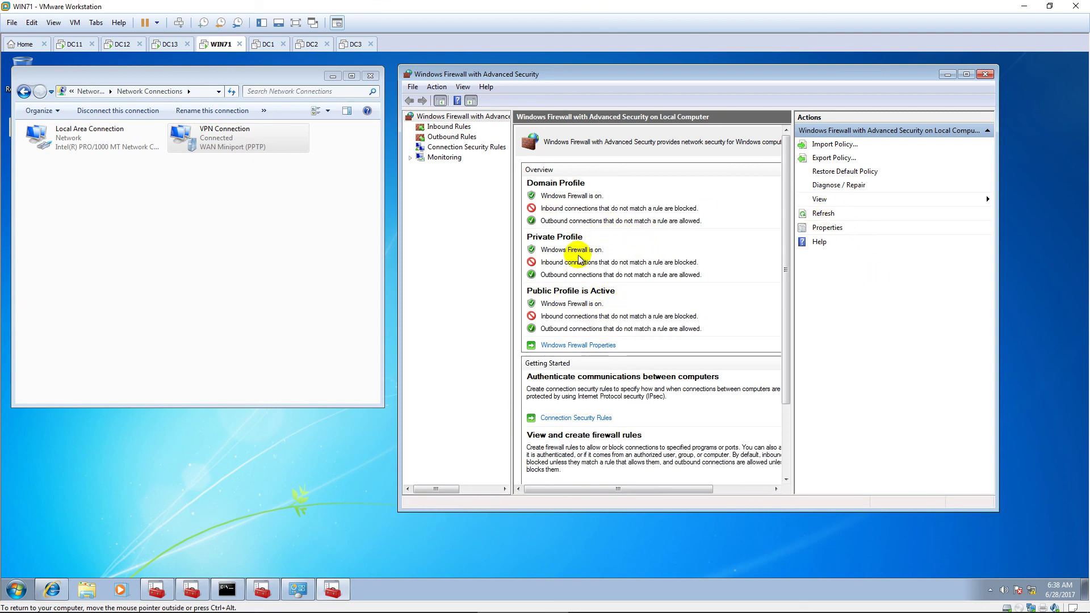
Step: Disconnect the VPN Connection again
right_click(234, 140)
left_click(271, 146)
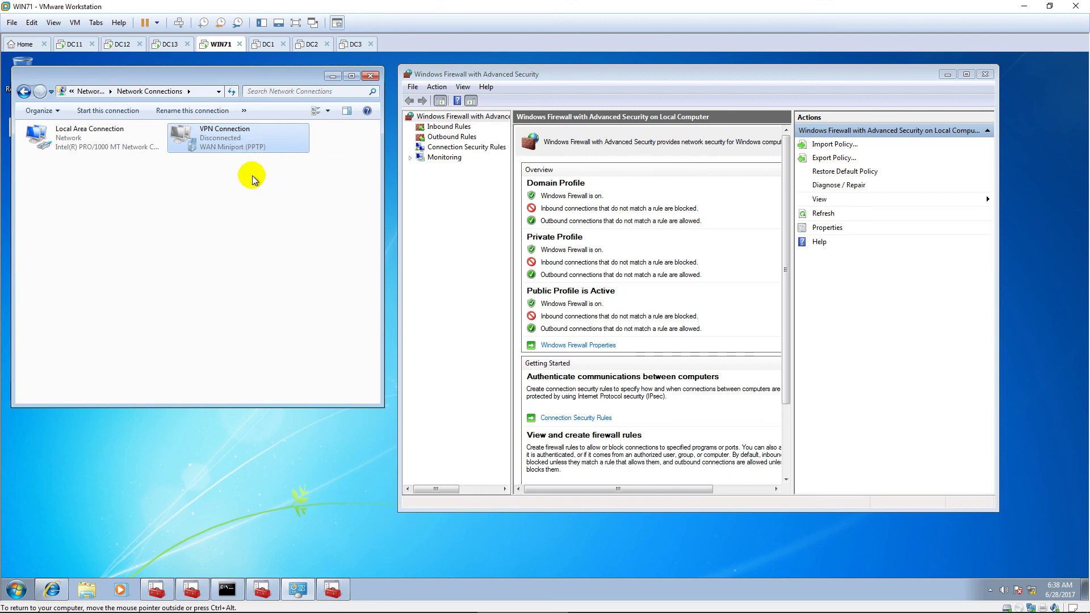
left_click(562, 344)
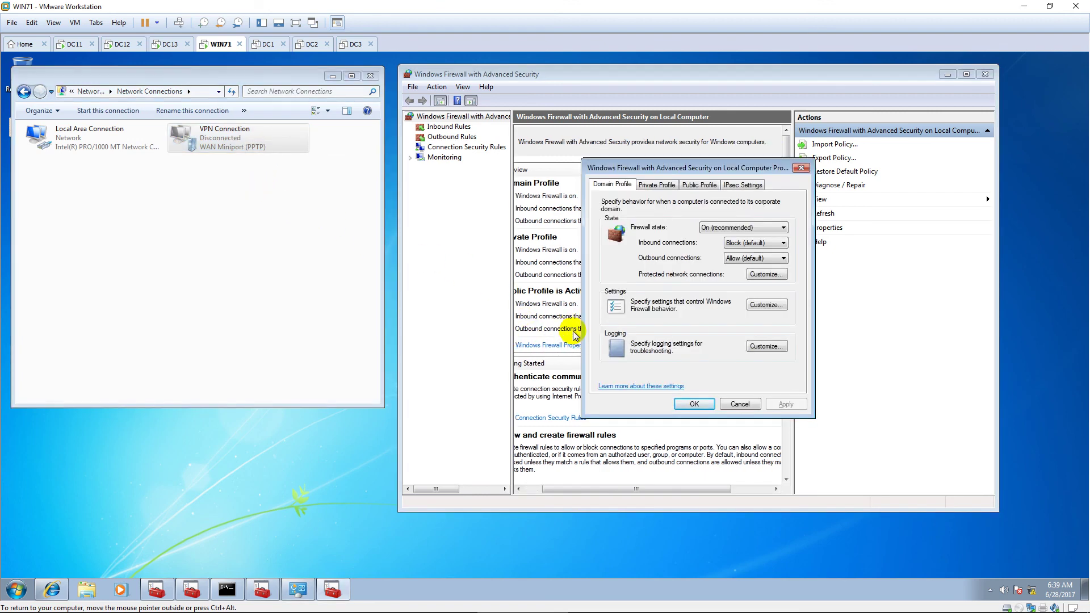
Step: Turn the firewall Off again for the Domain, Private and Public profiles
left_click(752, 228)
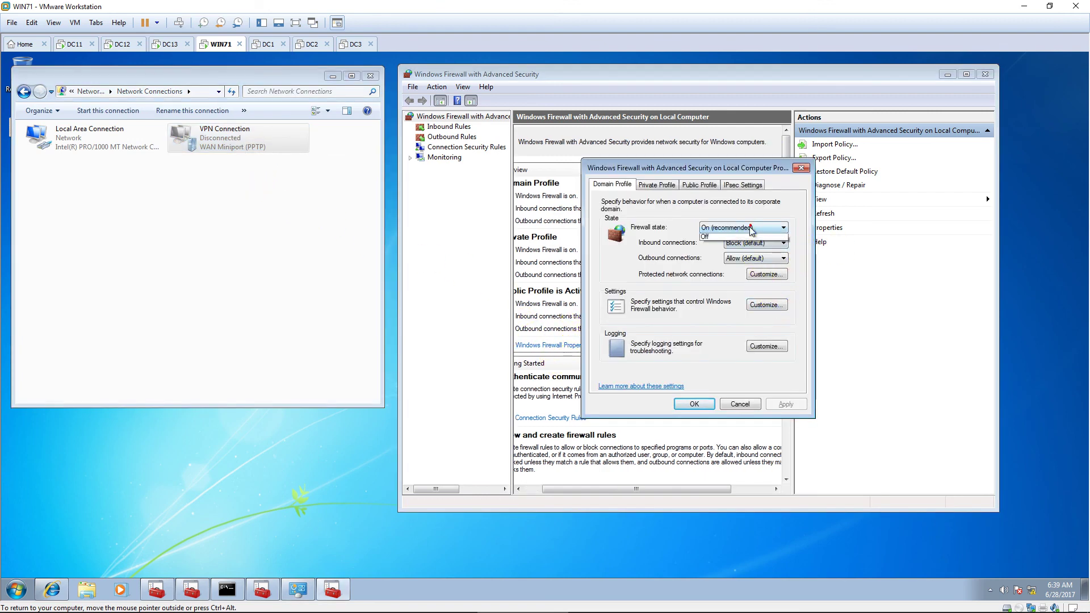
left_click(716, 245)
left_click(657, 184)
left_click(712, 227)
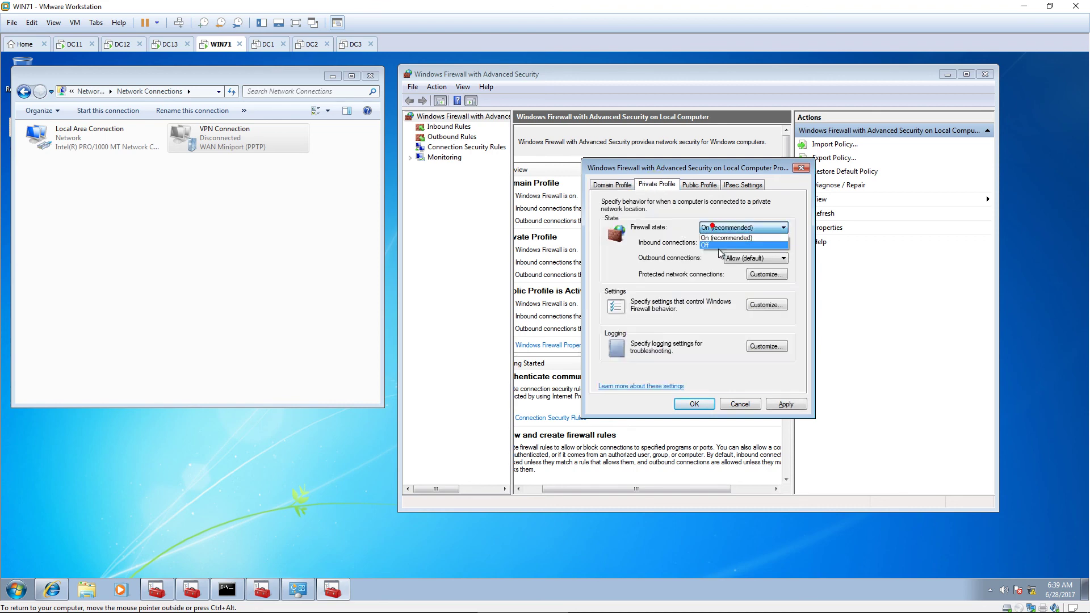
left_click(716, 245)
left_click(699, 185)
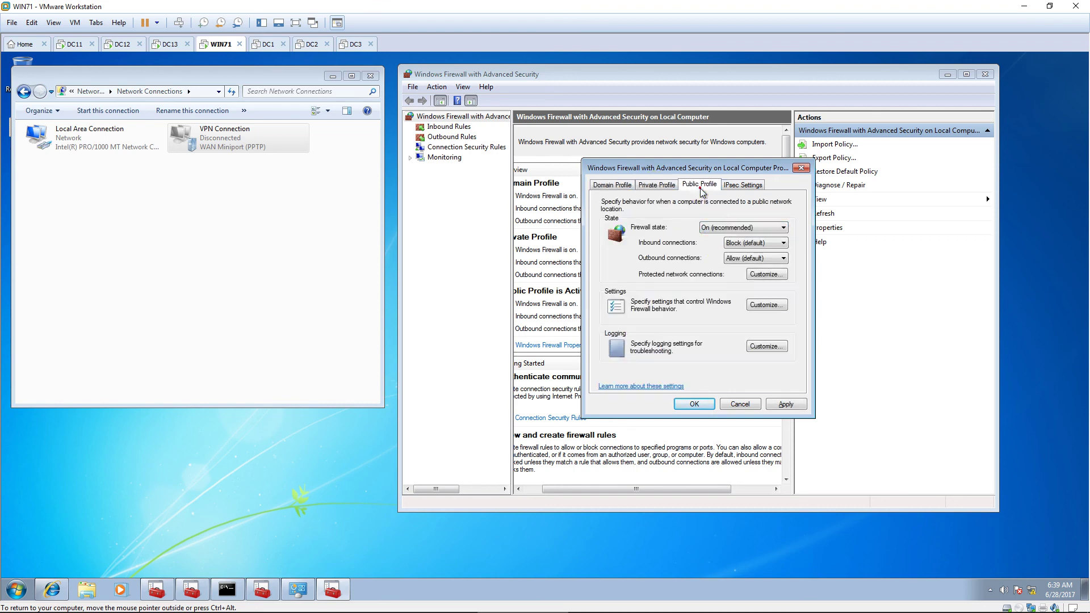
left_click(728, 227)
left_click(721, 245)
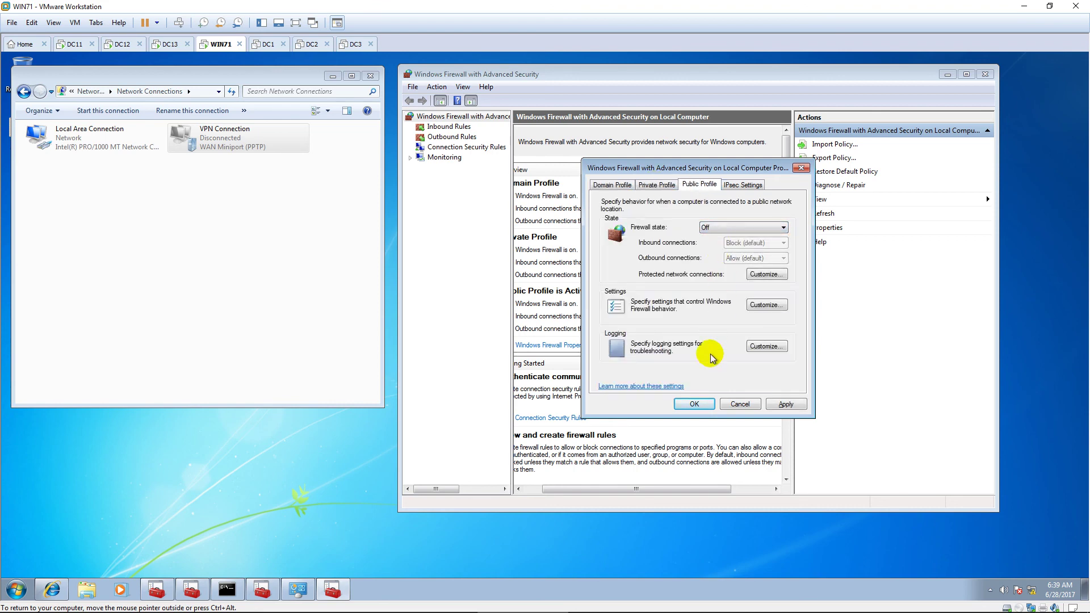
left_click(694, 403)
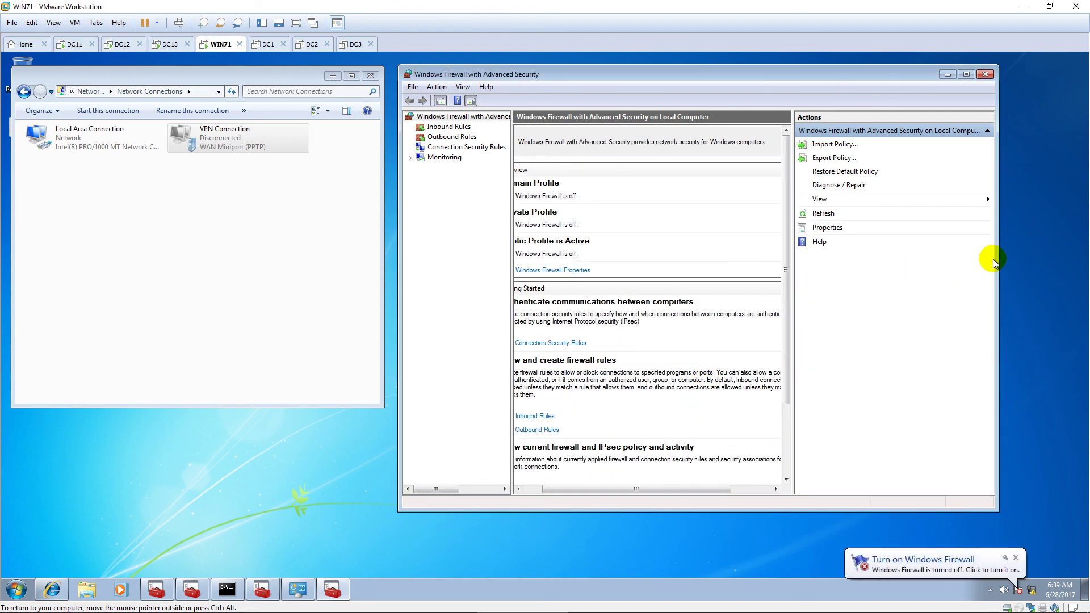
left_click_drag(998, 254, 1072, 257)
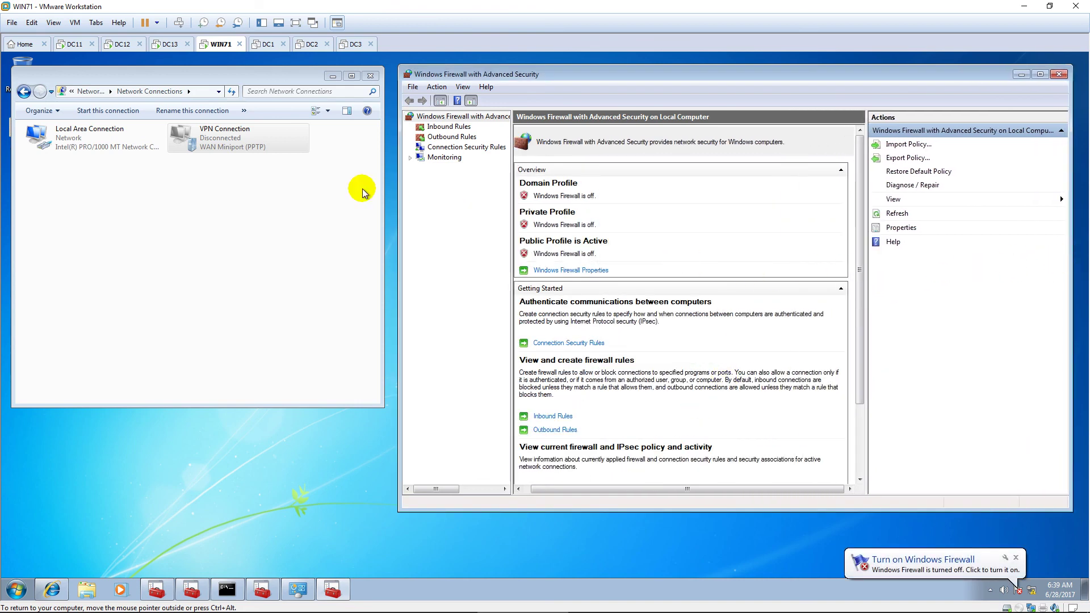
Step: Reconnect the VPN with the password and refresh the firewall overview
left_click(292, 195)
right_click(267, 139)
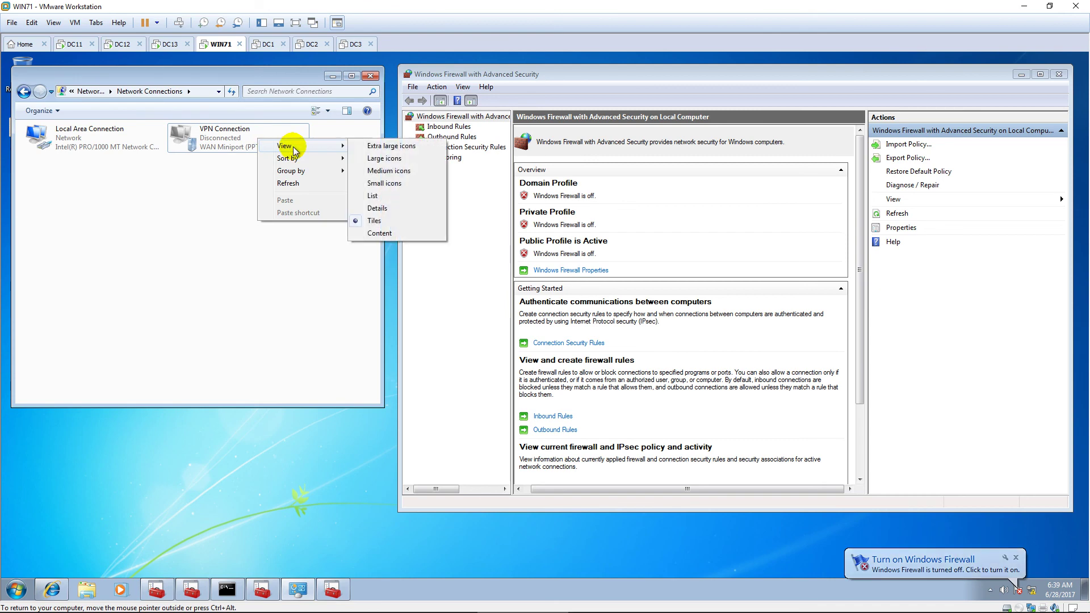
left_click(219, 147)
right_click(218, 147)
left_click(251, 151)
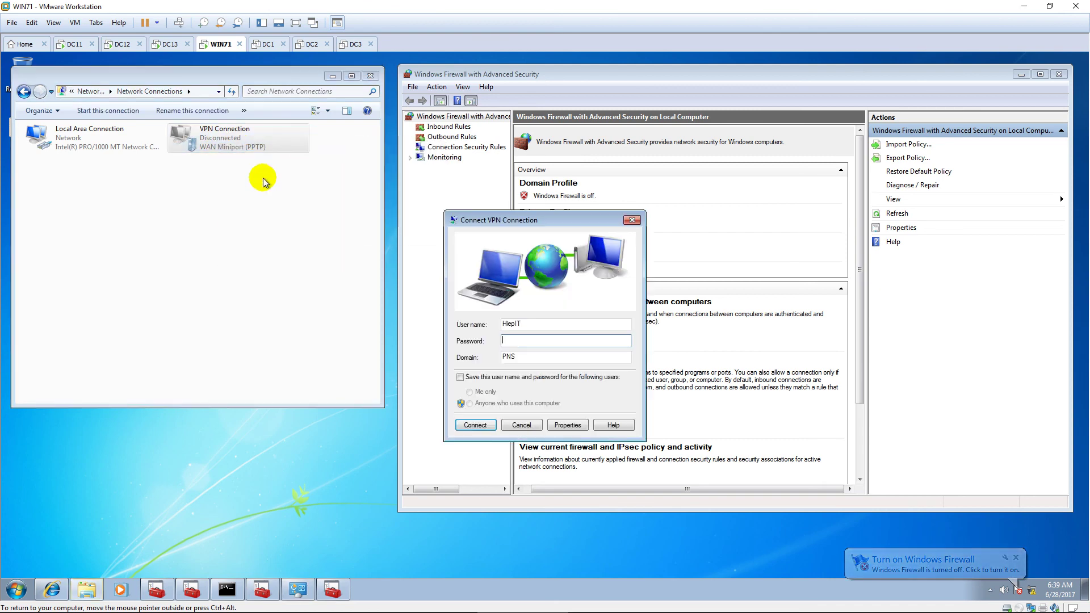
type("123")
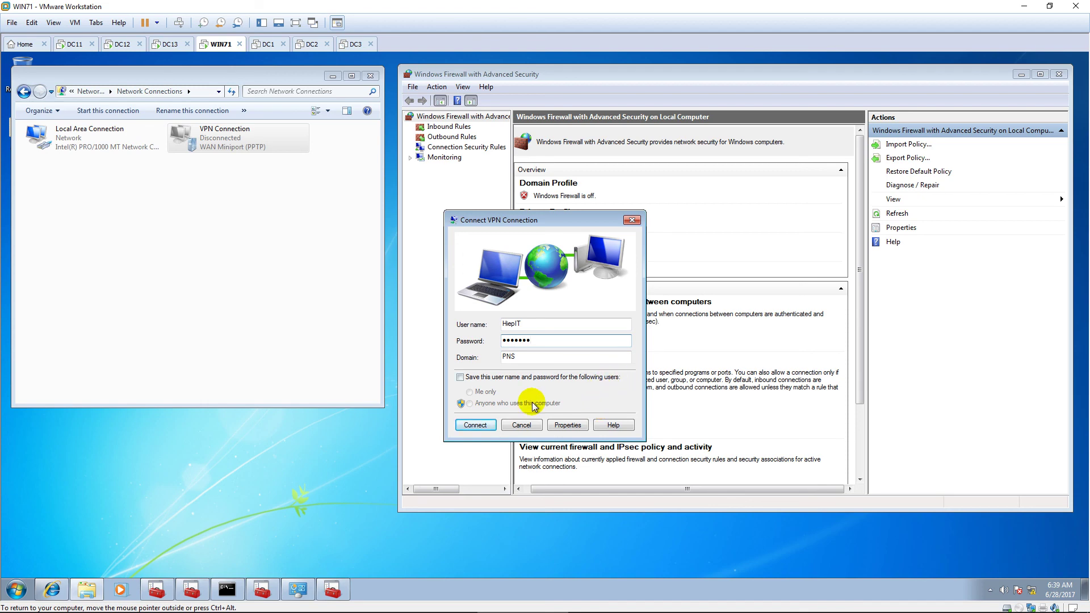
left_click(473, 424)
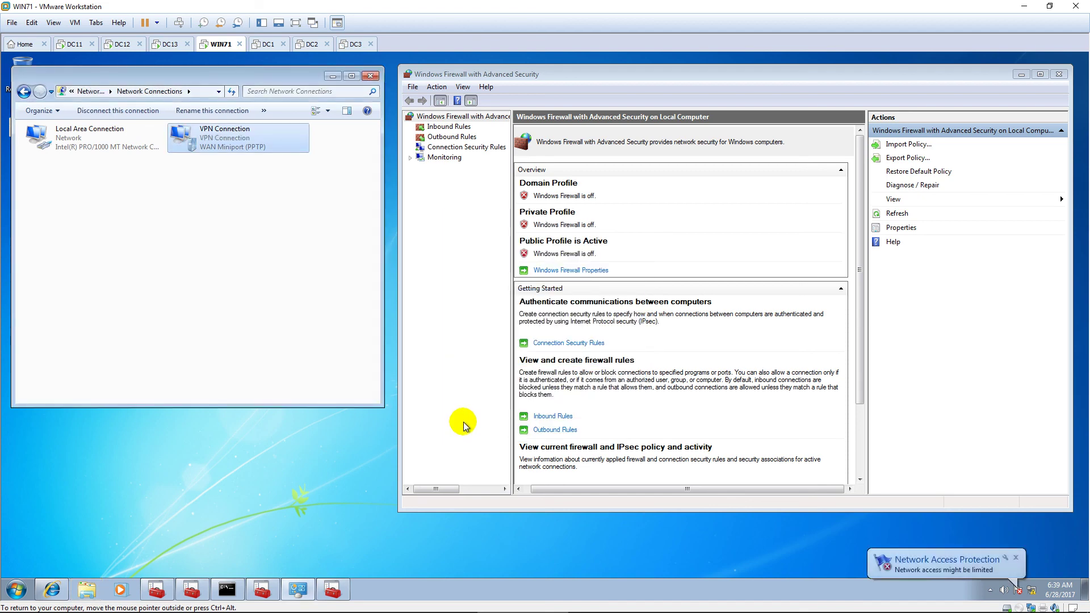
left_click(902, 214)
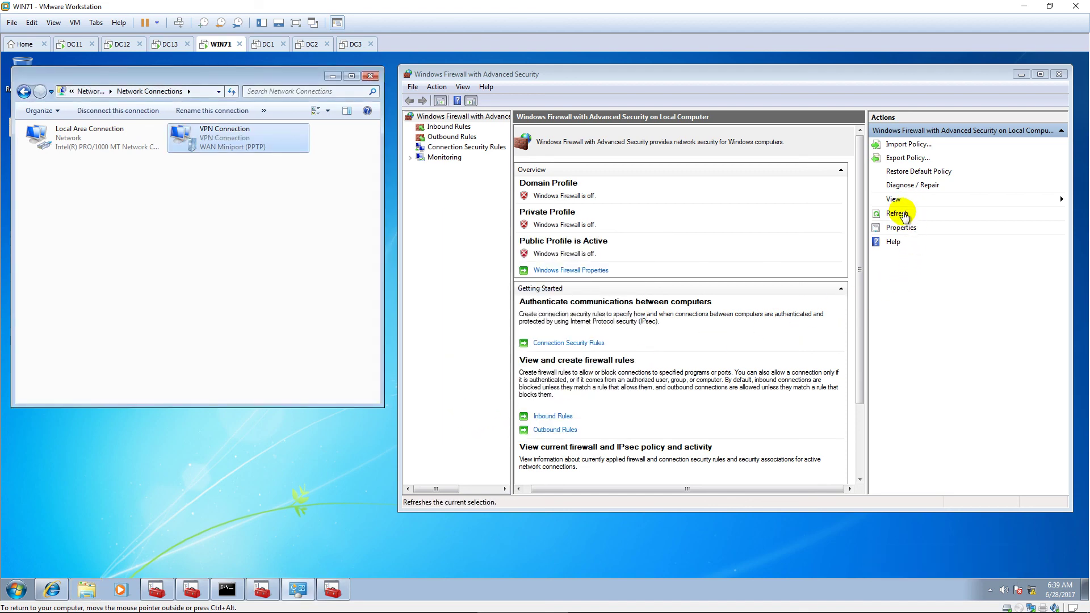